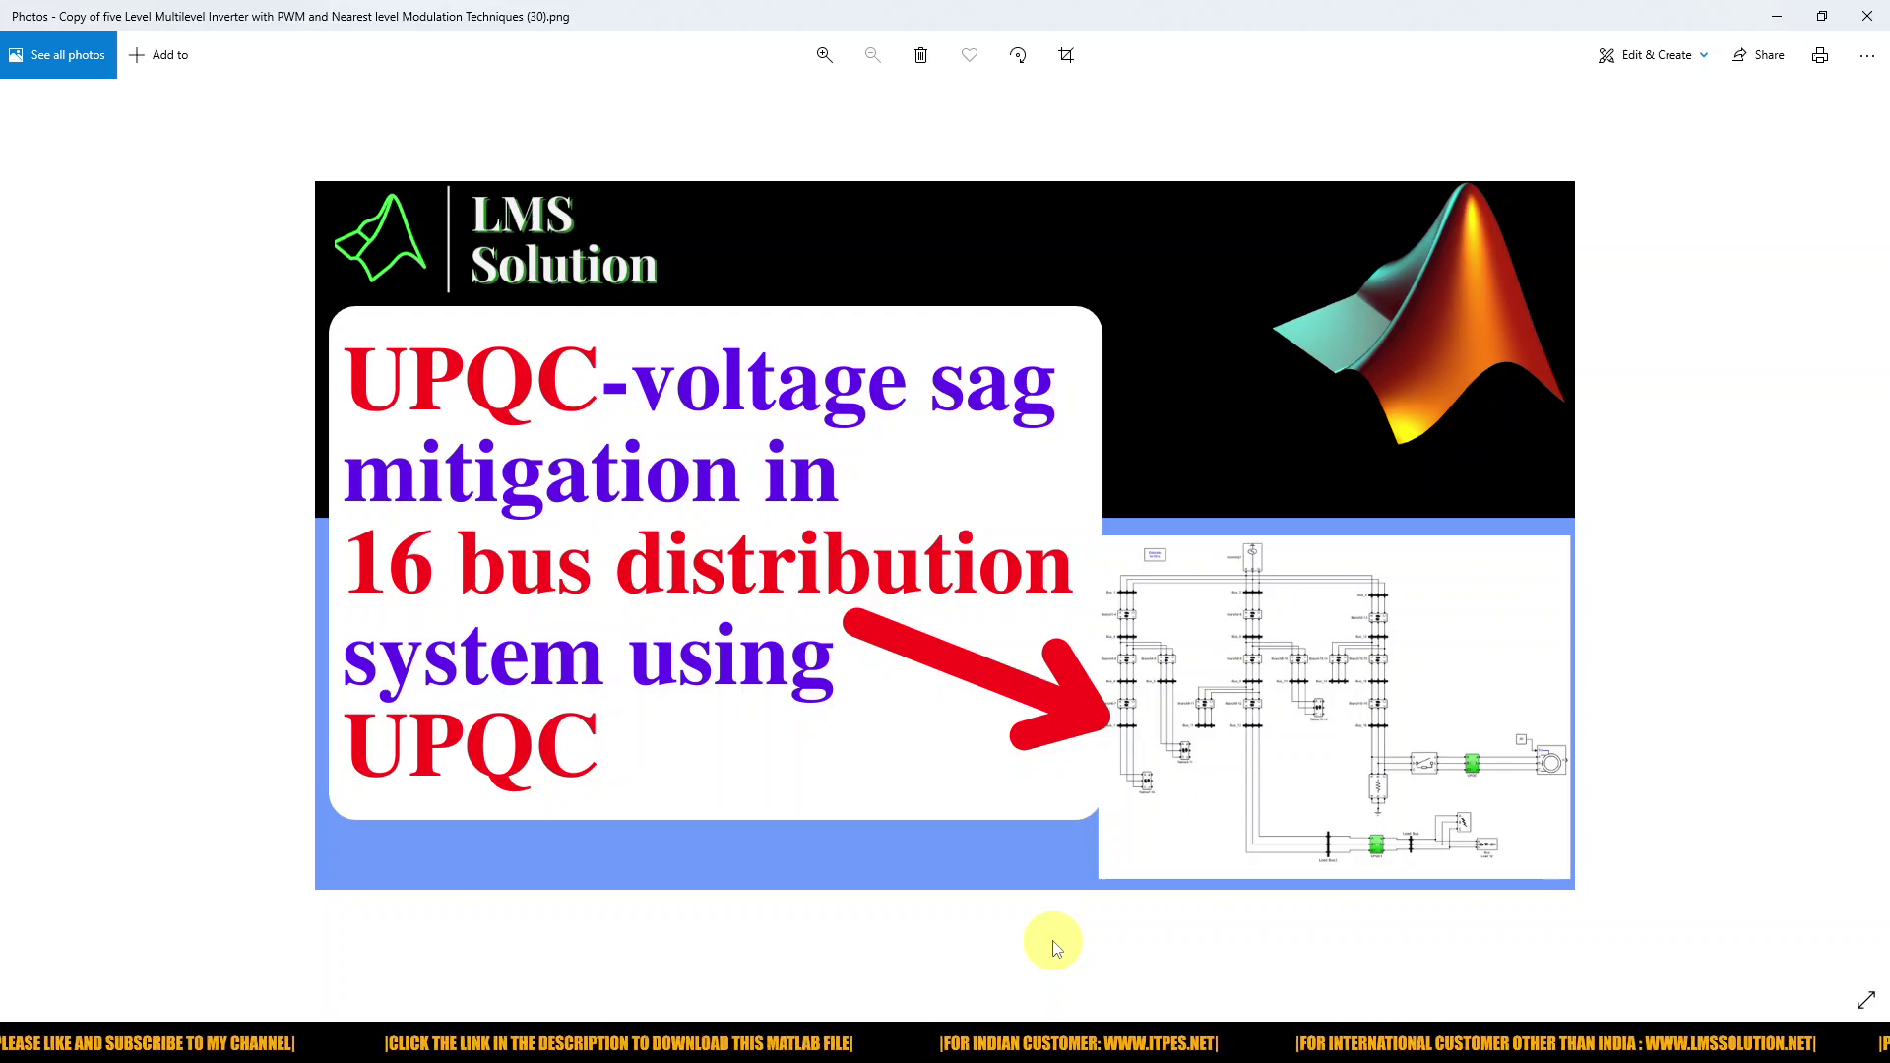
Step: Switch to MATLAB and open civanlar1988.pdf from the current folder outside MATLAB
mouse_move(795, 1019)
click(389, 934)
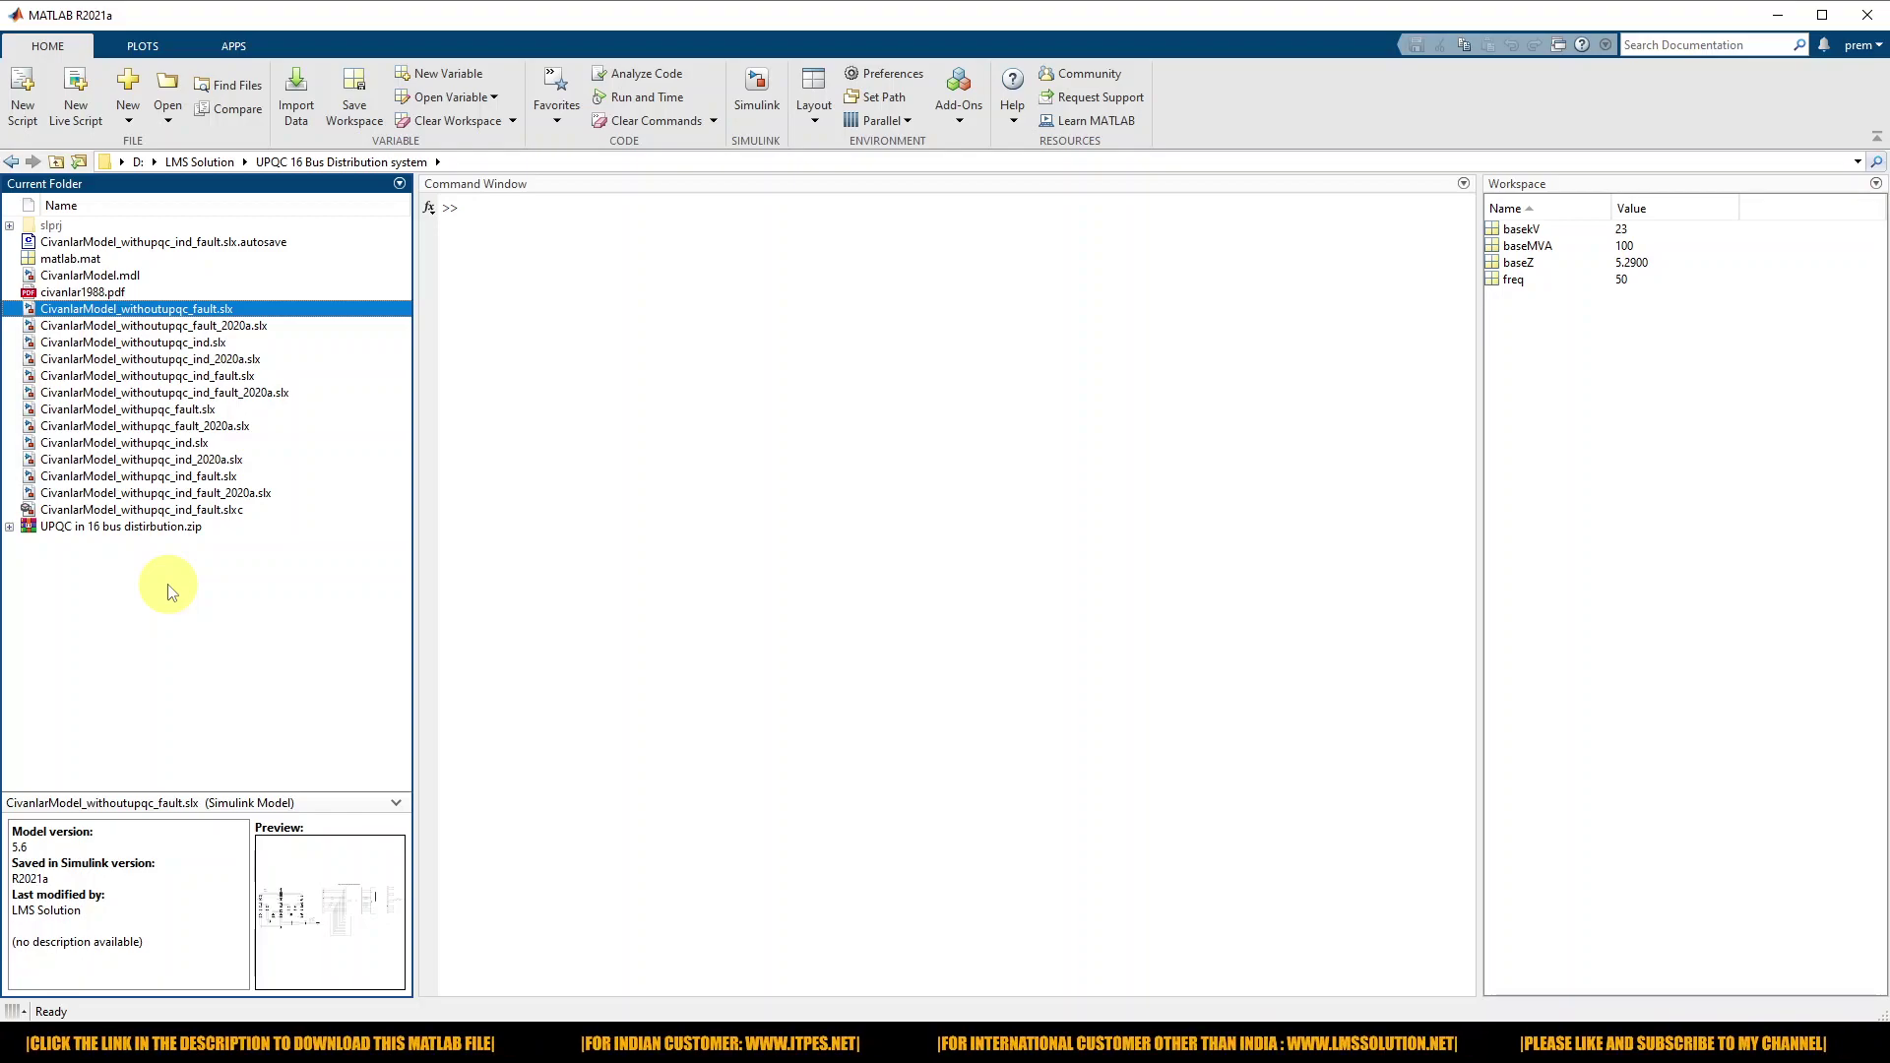
click(84, 292)
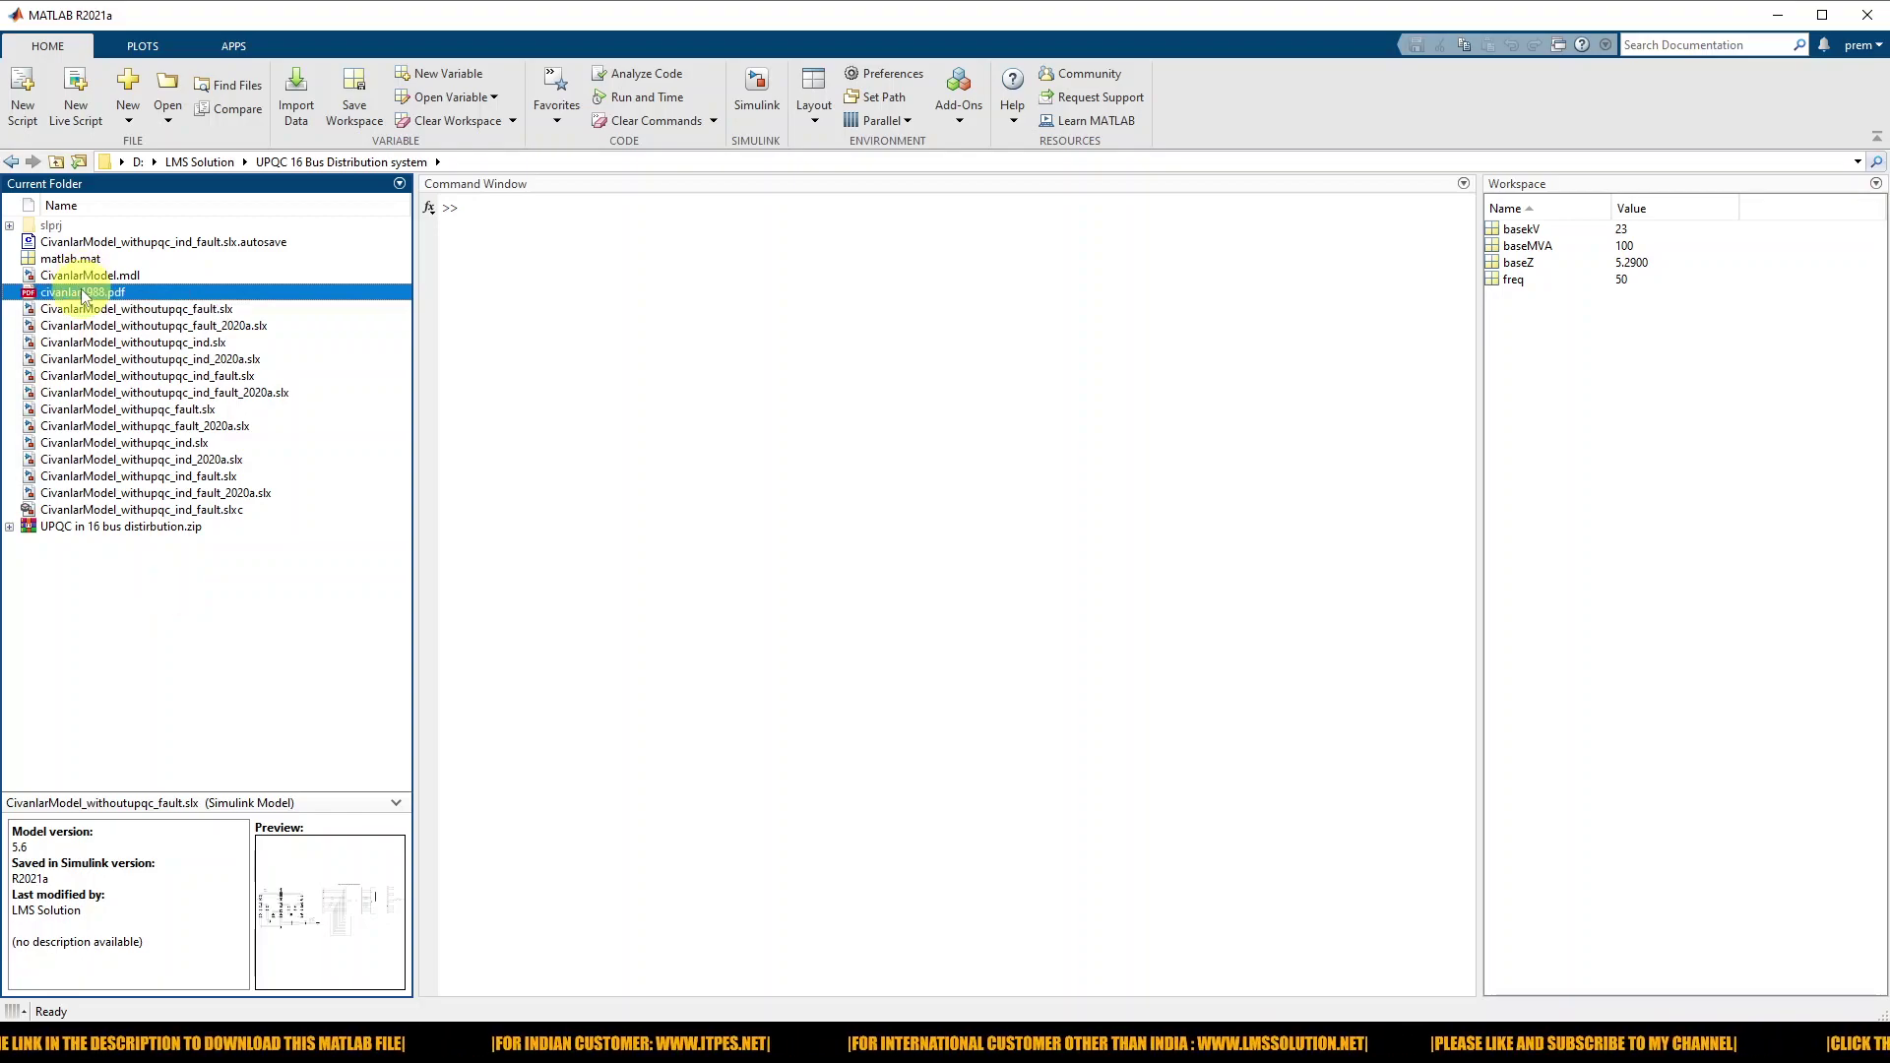
right_click(83, 294)
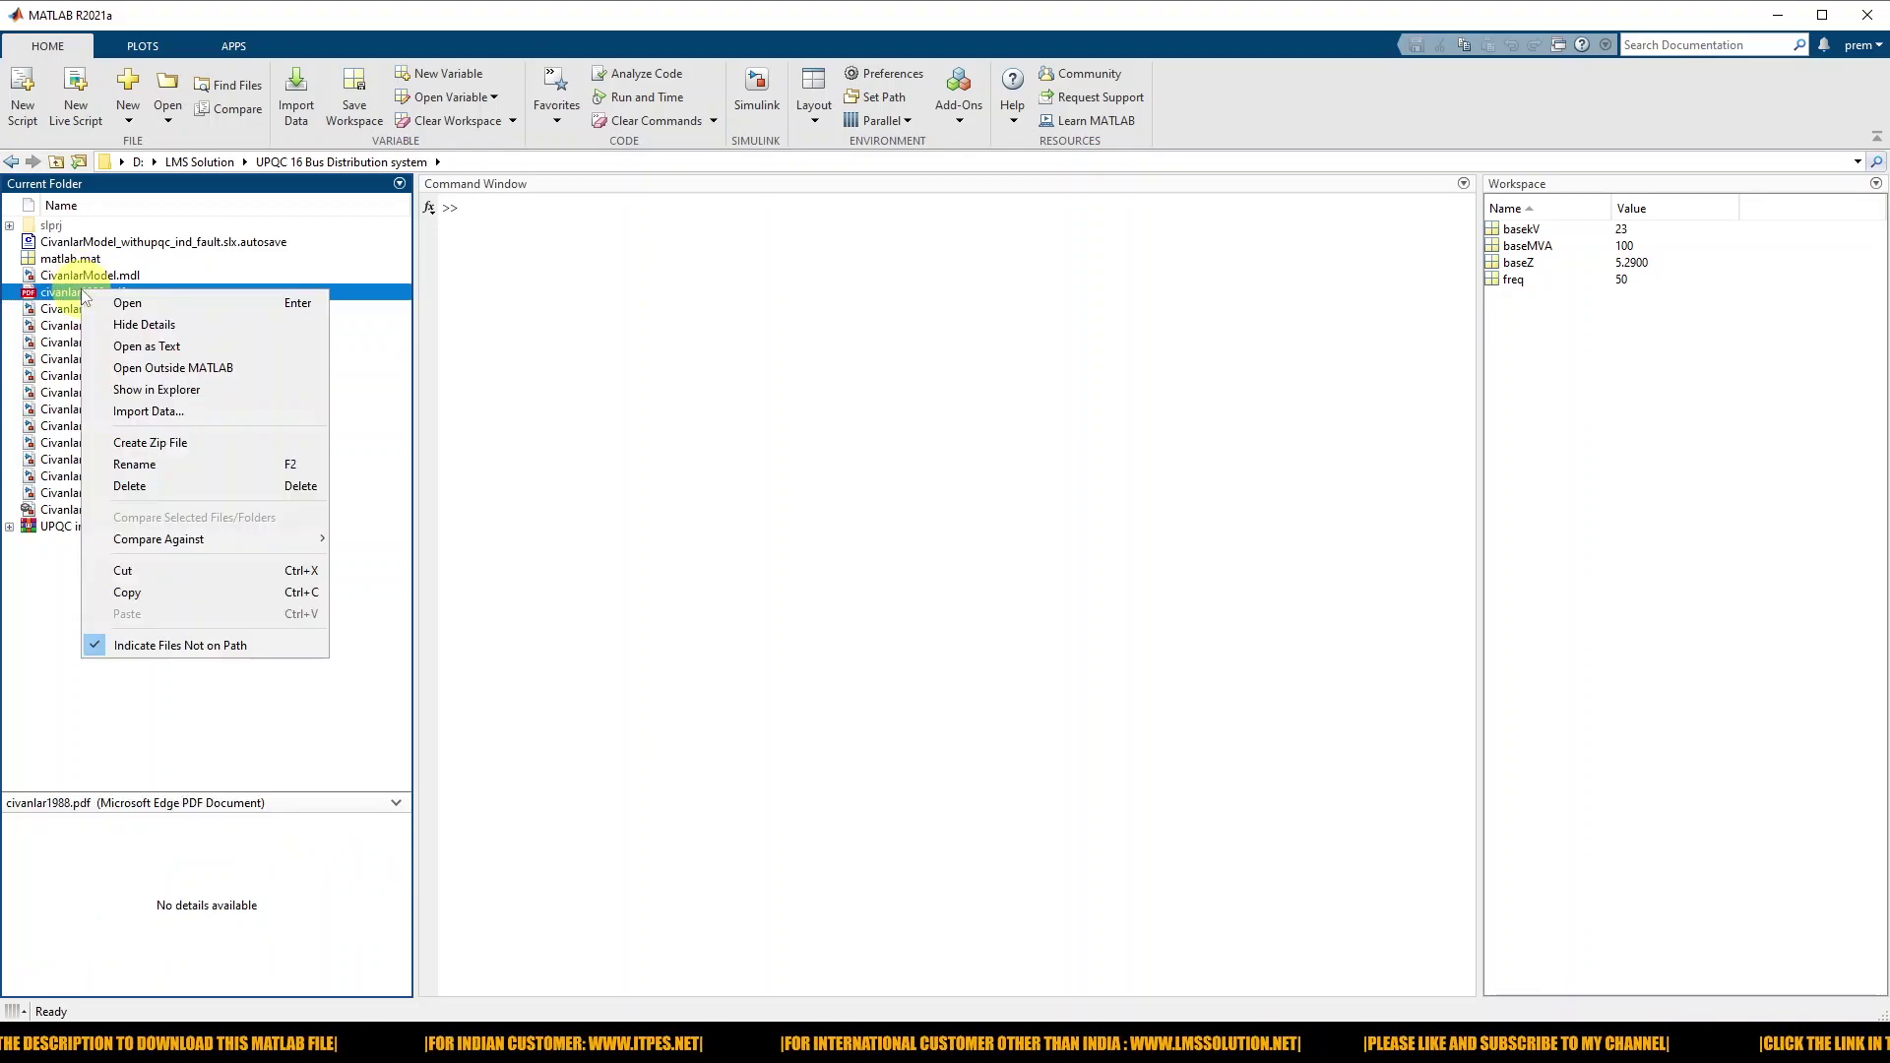
click(166, 370)
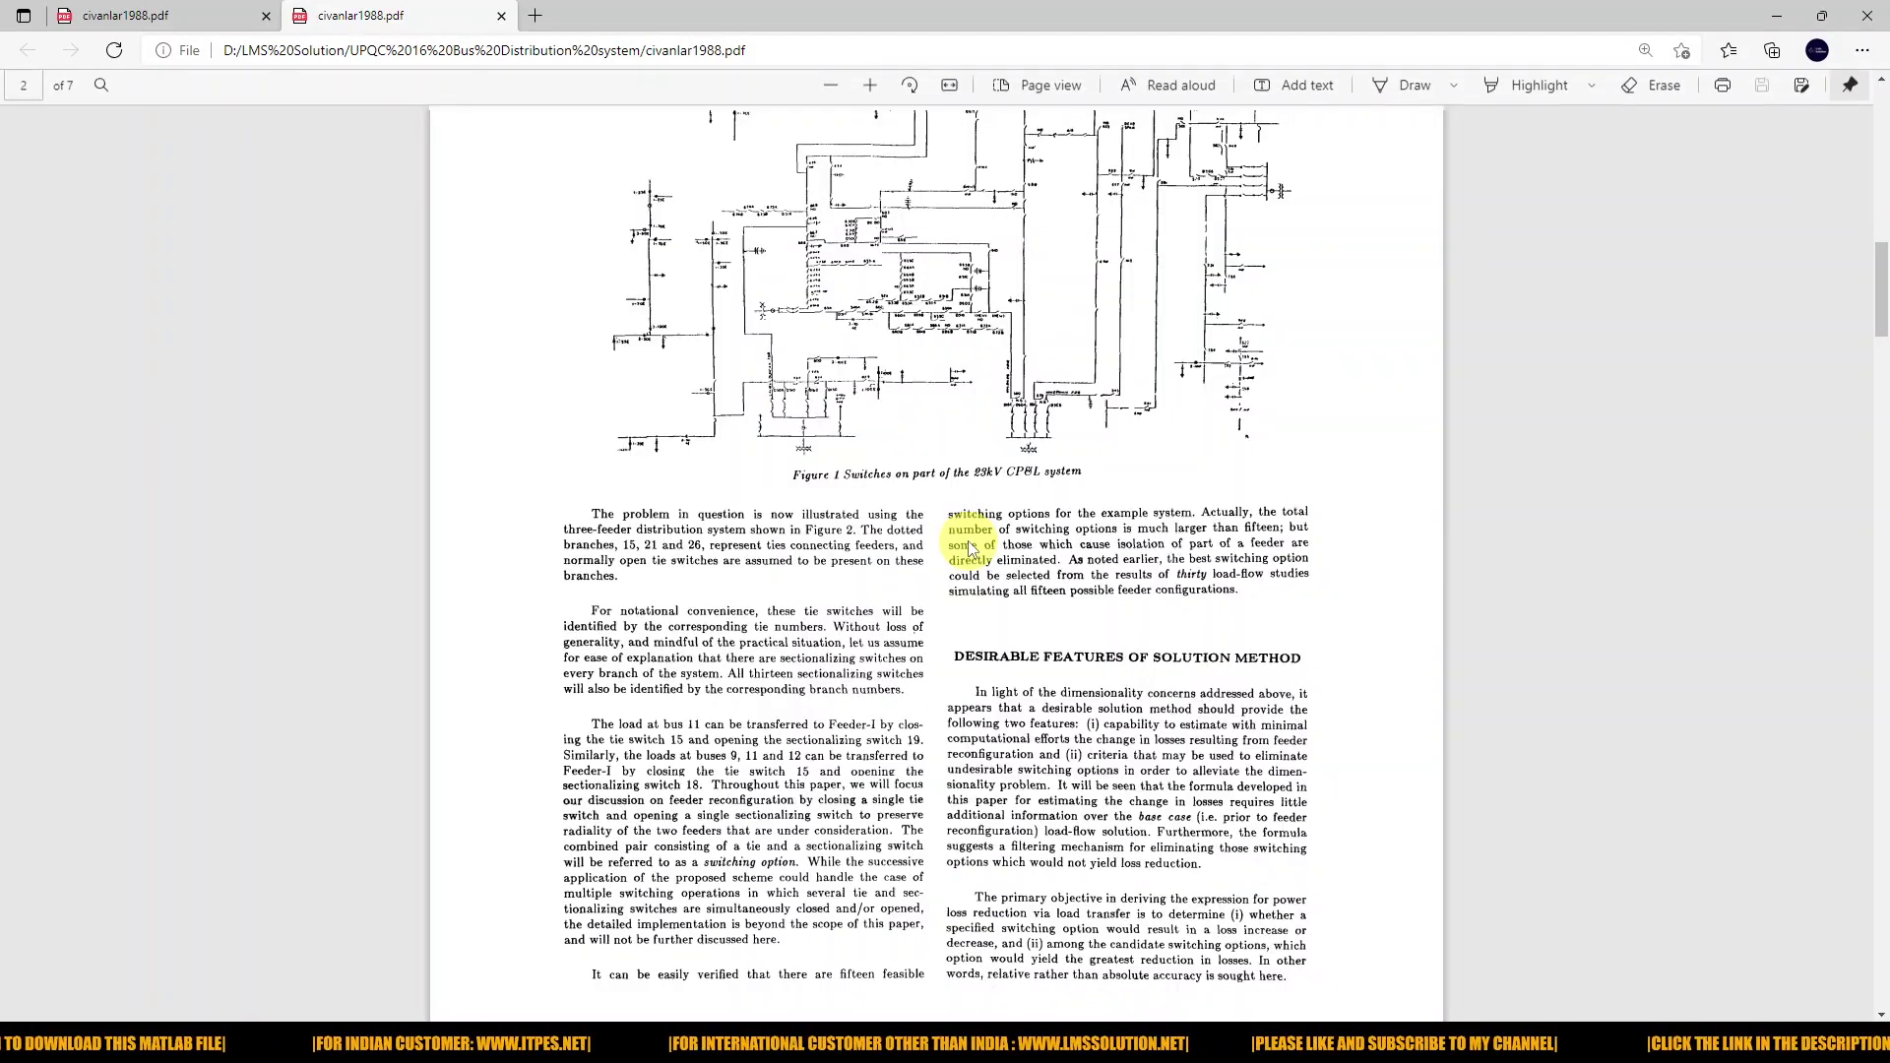
Step: Review the paper from its title page to the Figure 2 three-feeder example system on page 3
scroll(969, 726, up, 10)
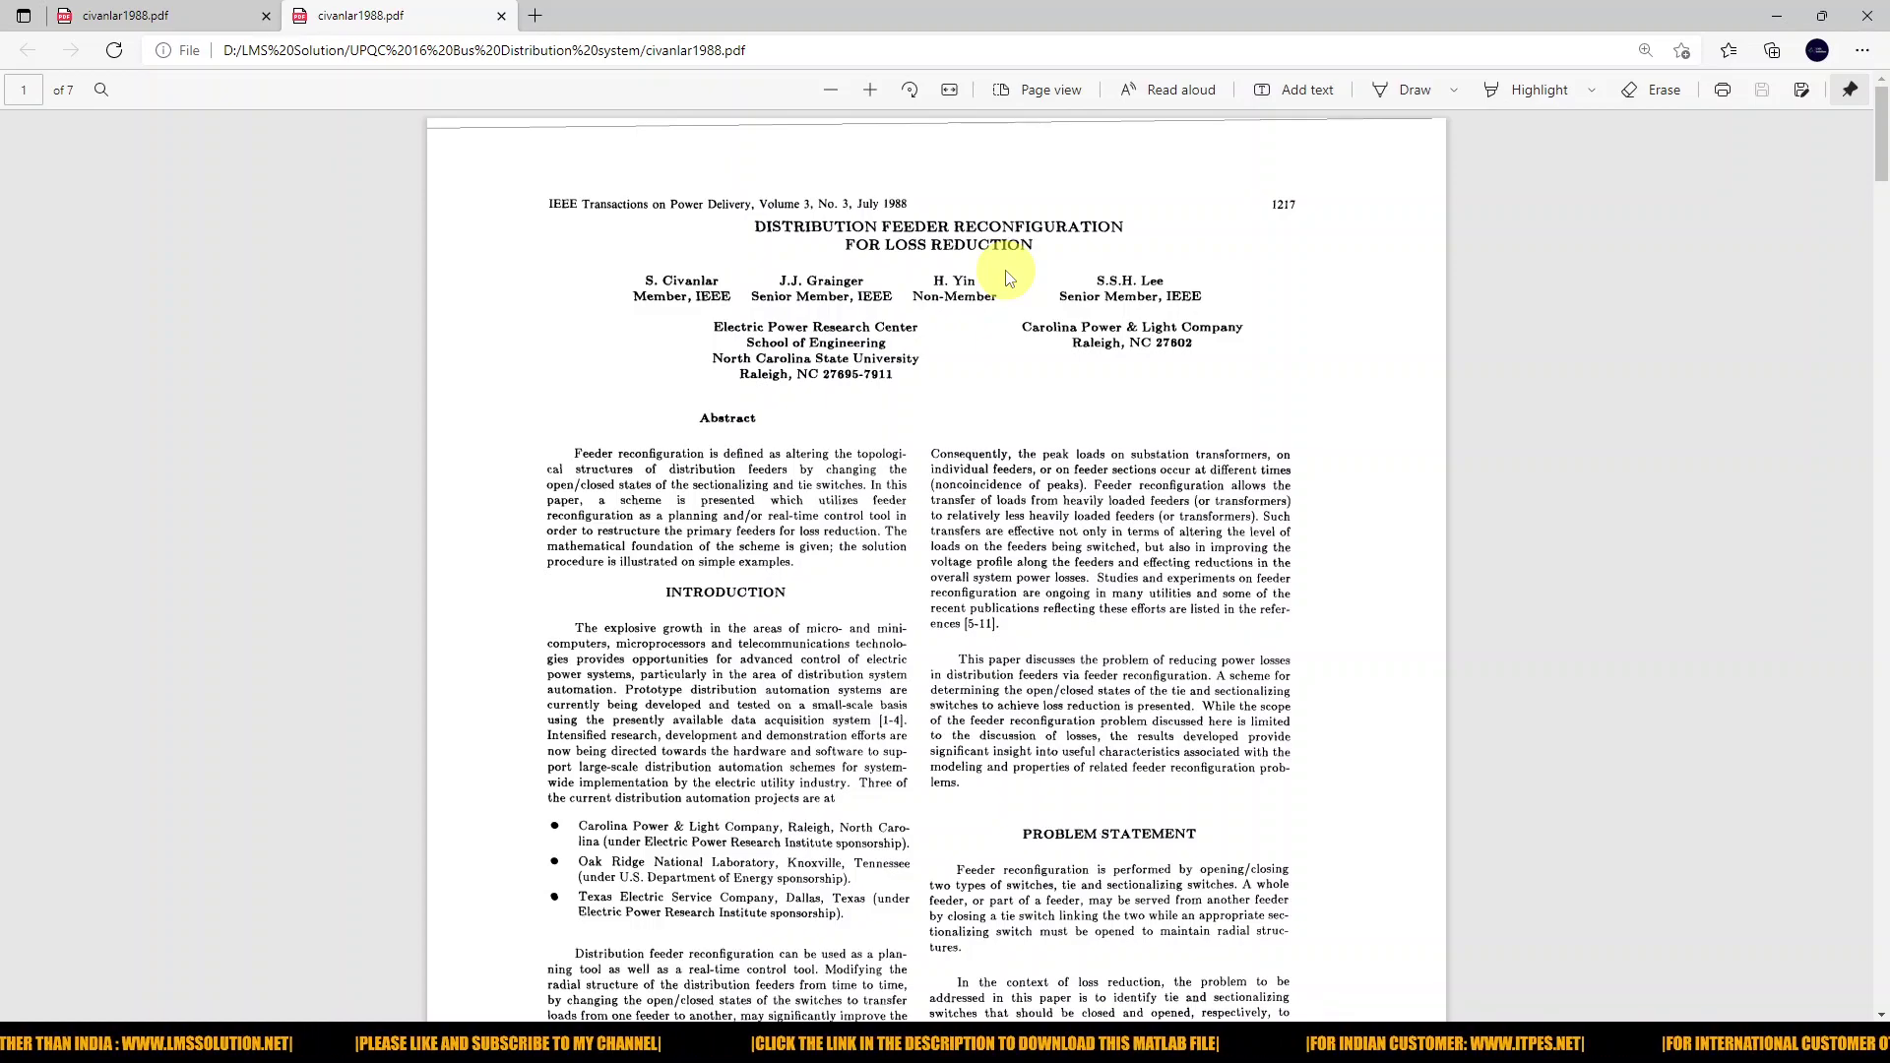
scroll(933, 330, down, 15)
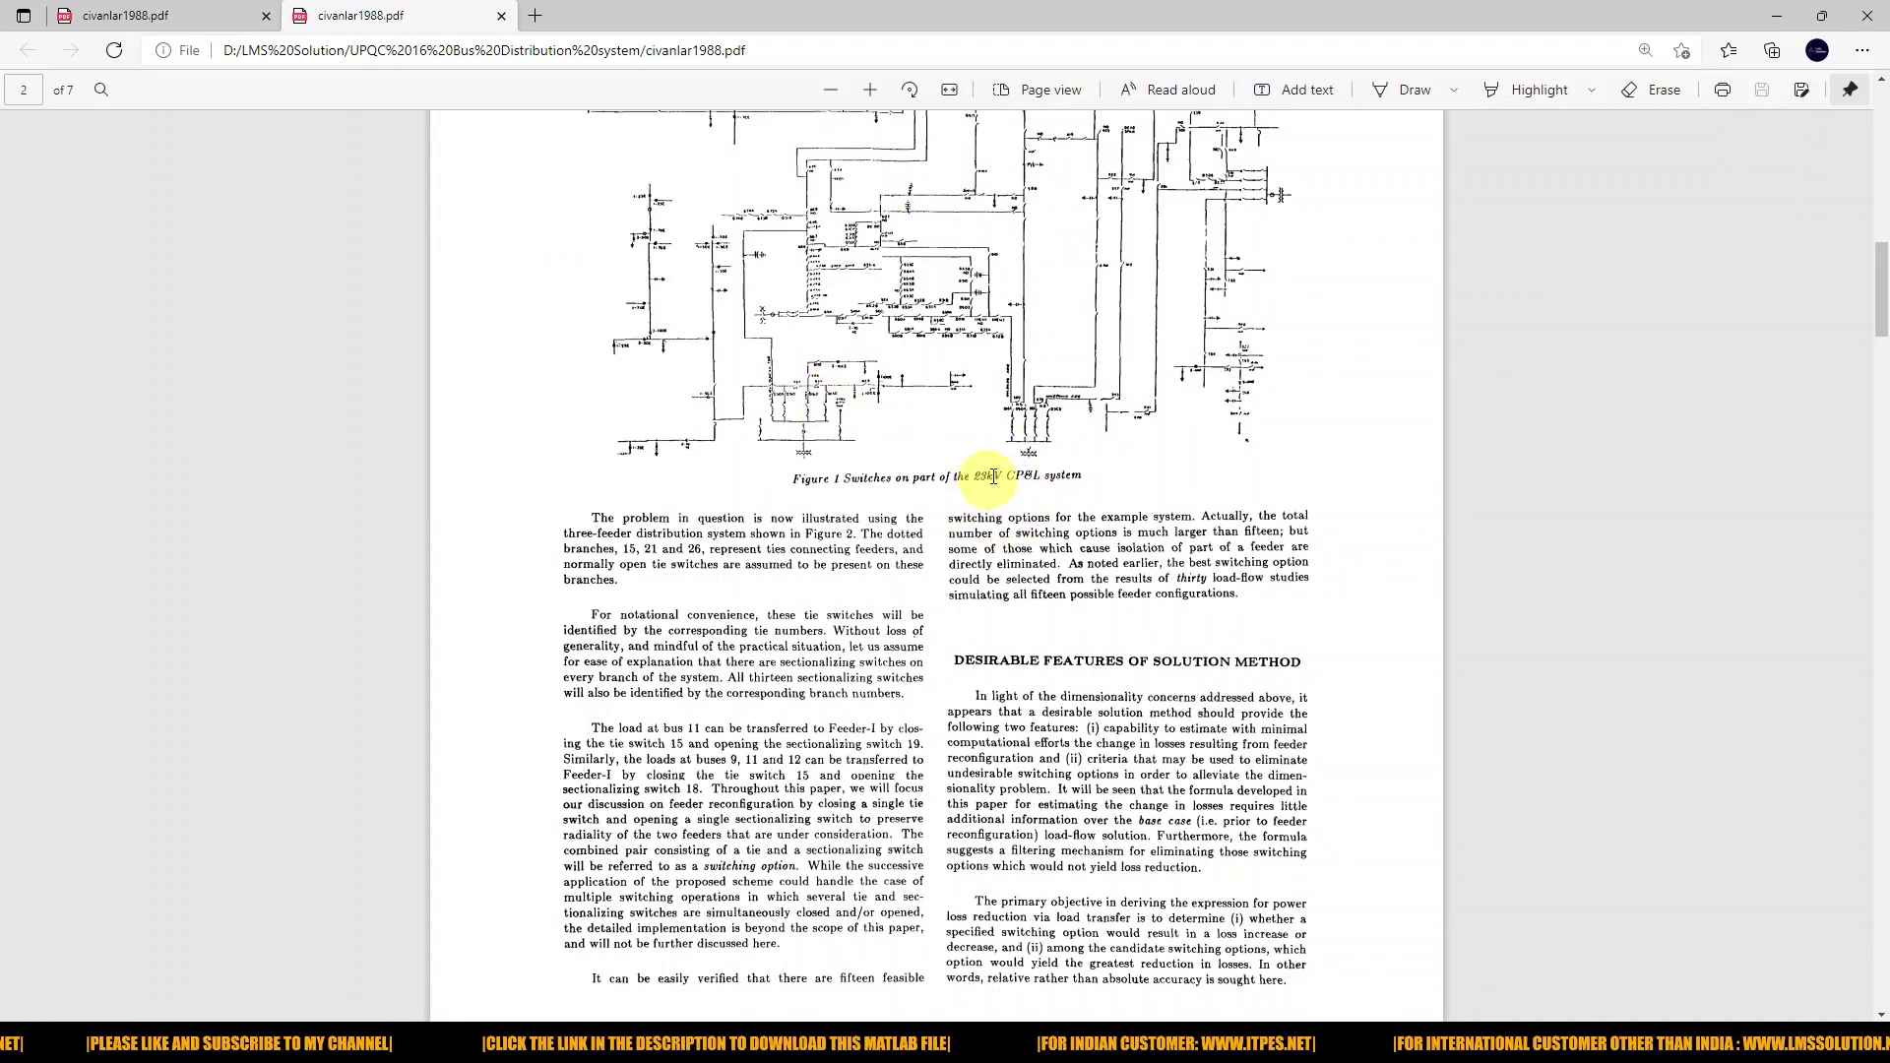
scroll(913, 411, down, 4)
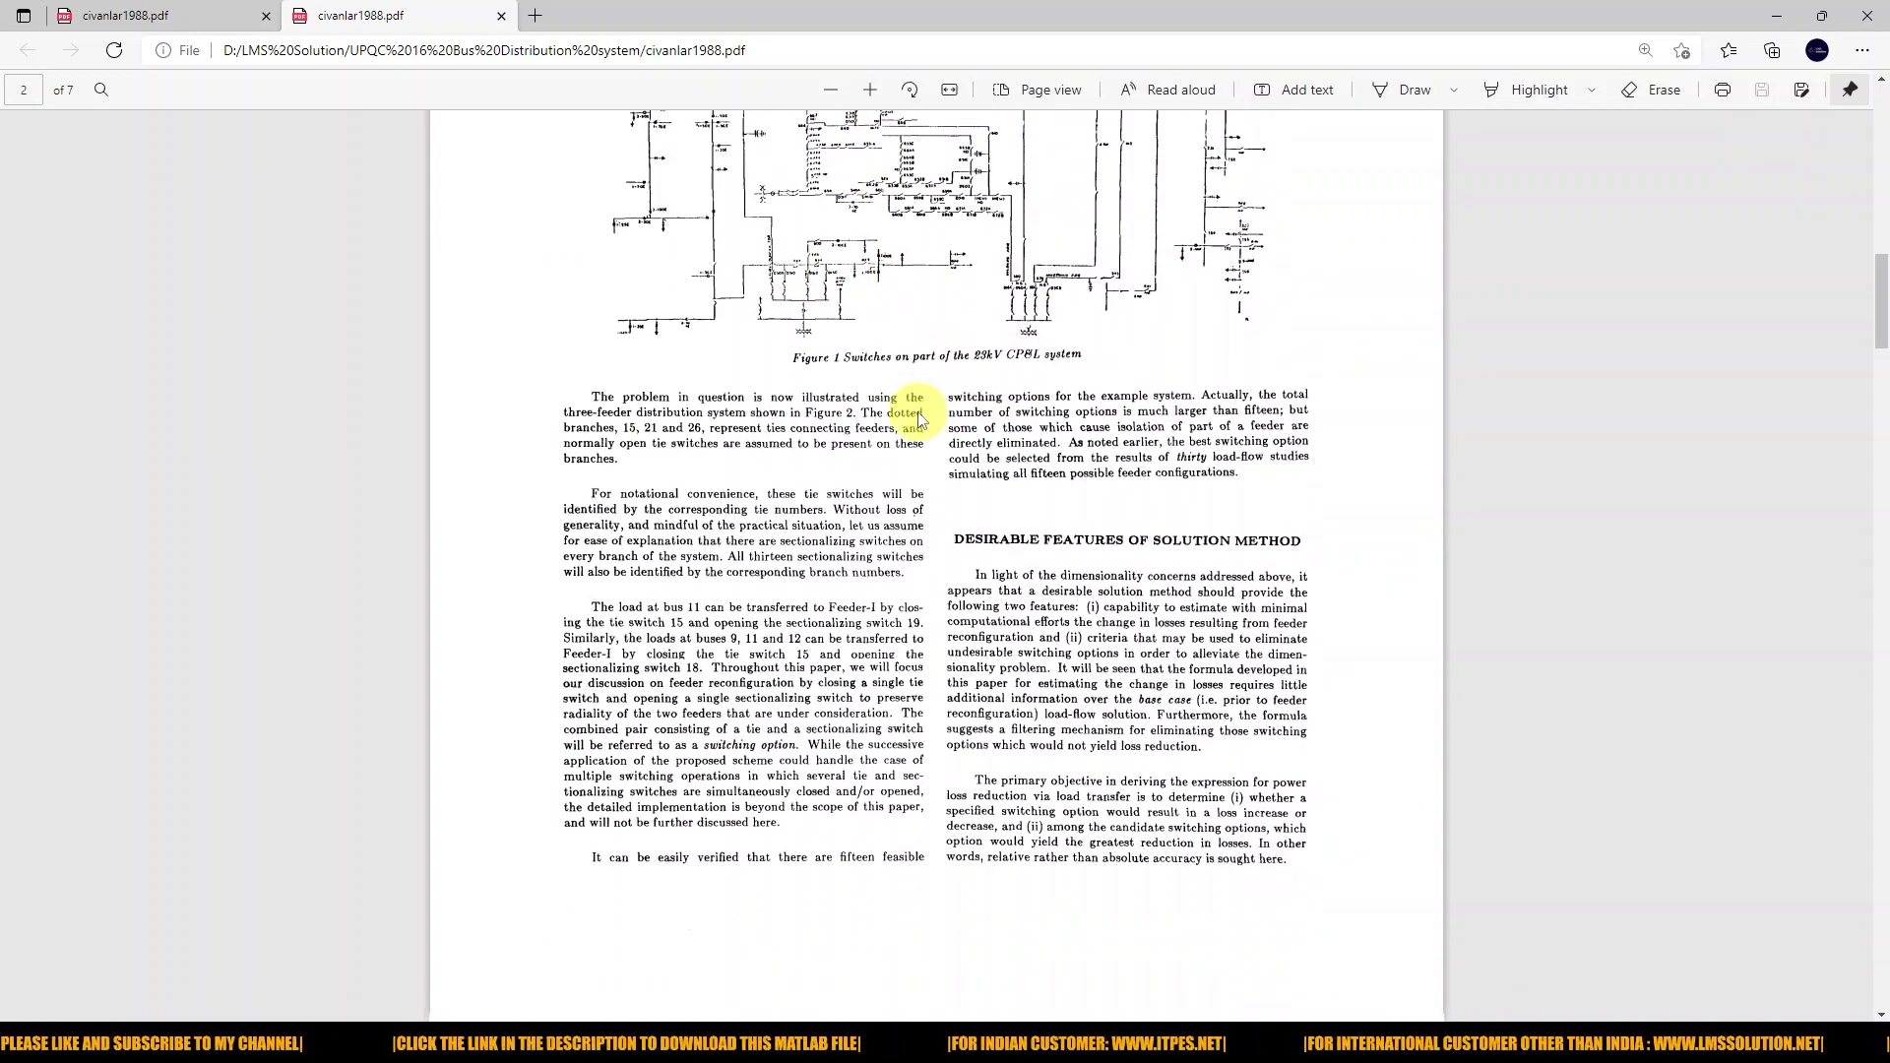
scroll(921, 420, down, 10)
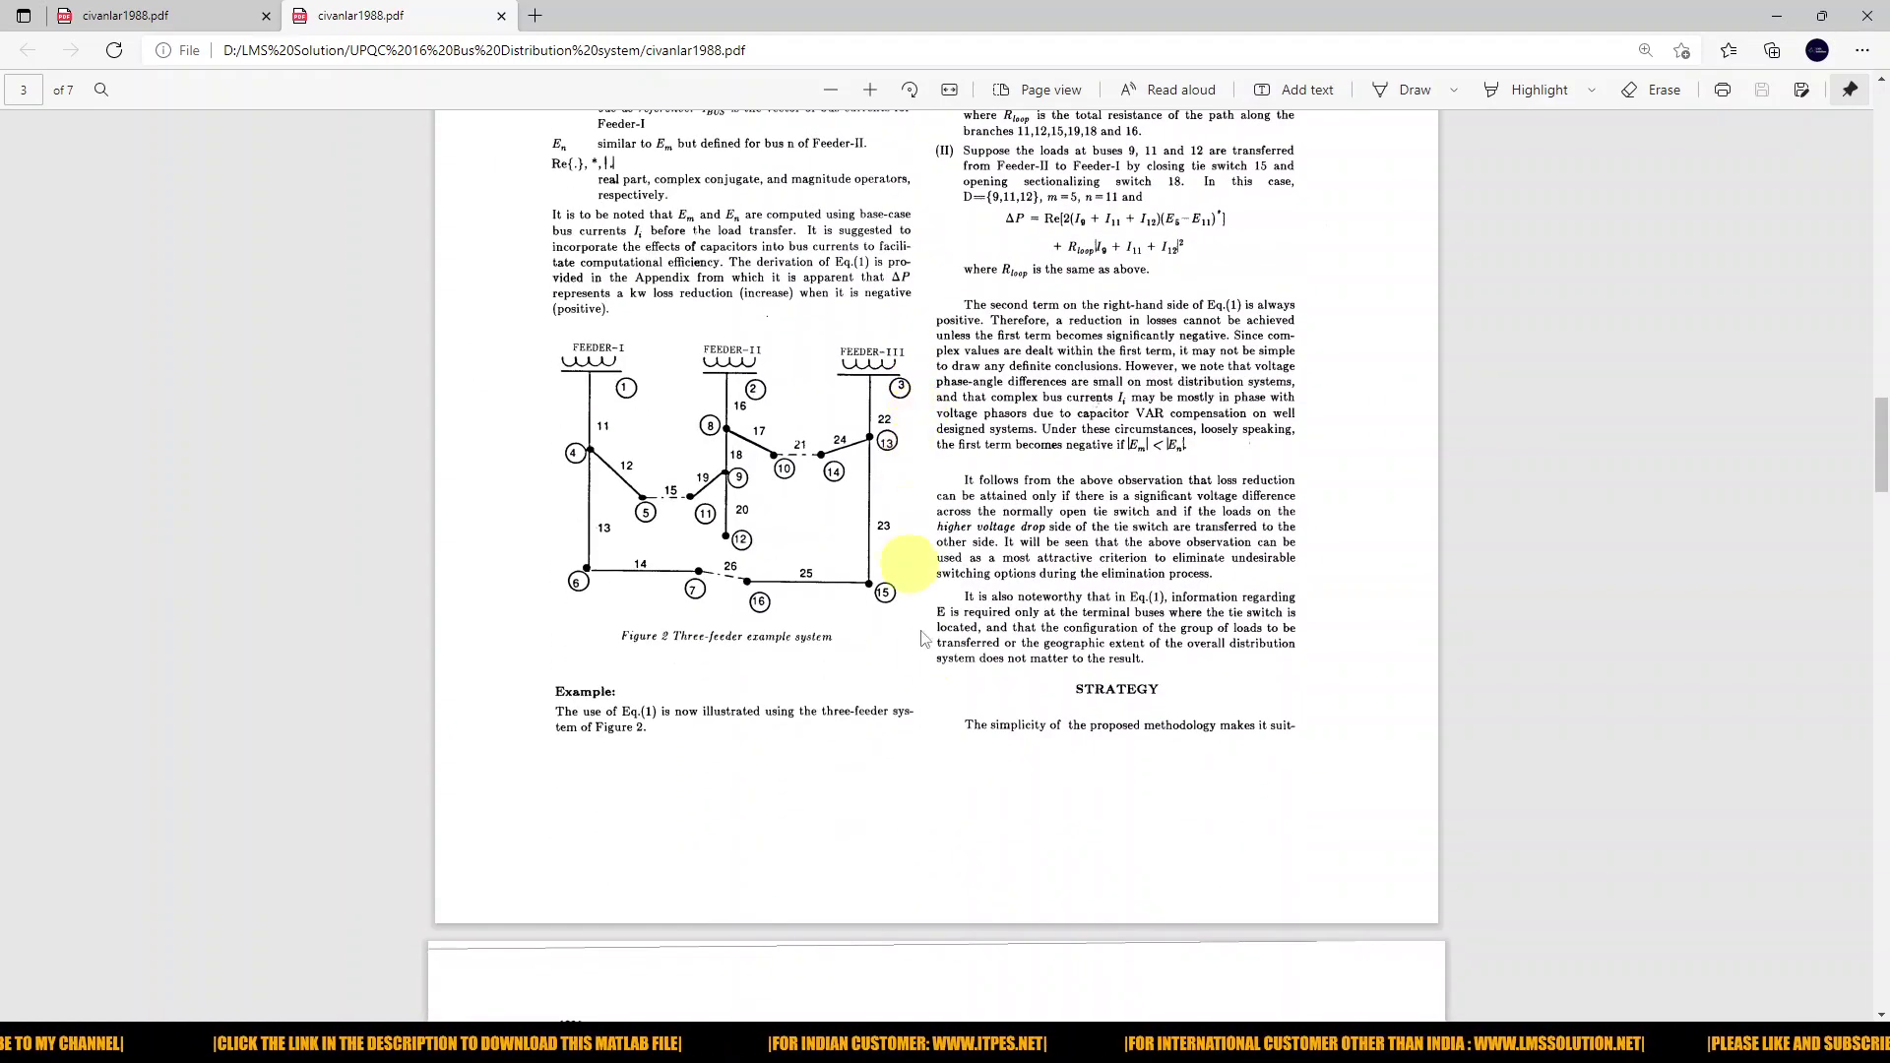
Step: Switch to the CivanlarModel_withupqc_ind_fault model in Simulink and examine its distribution network
mouse_move(798, 1041)
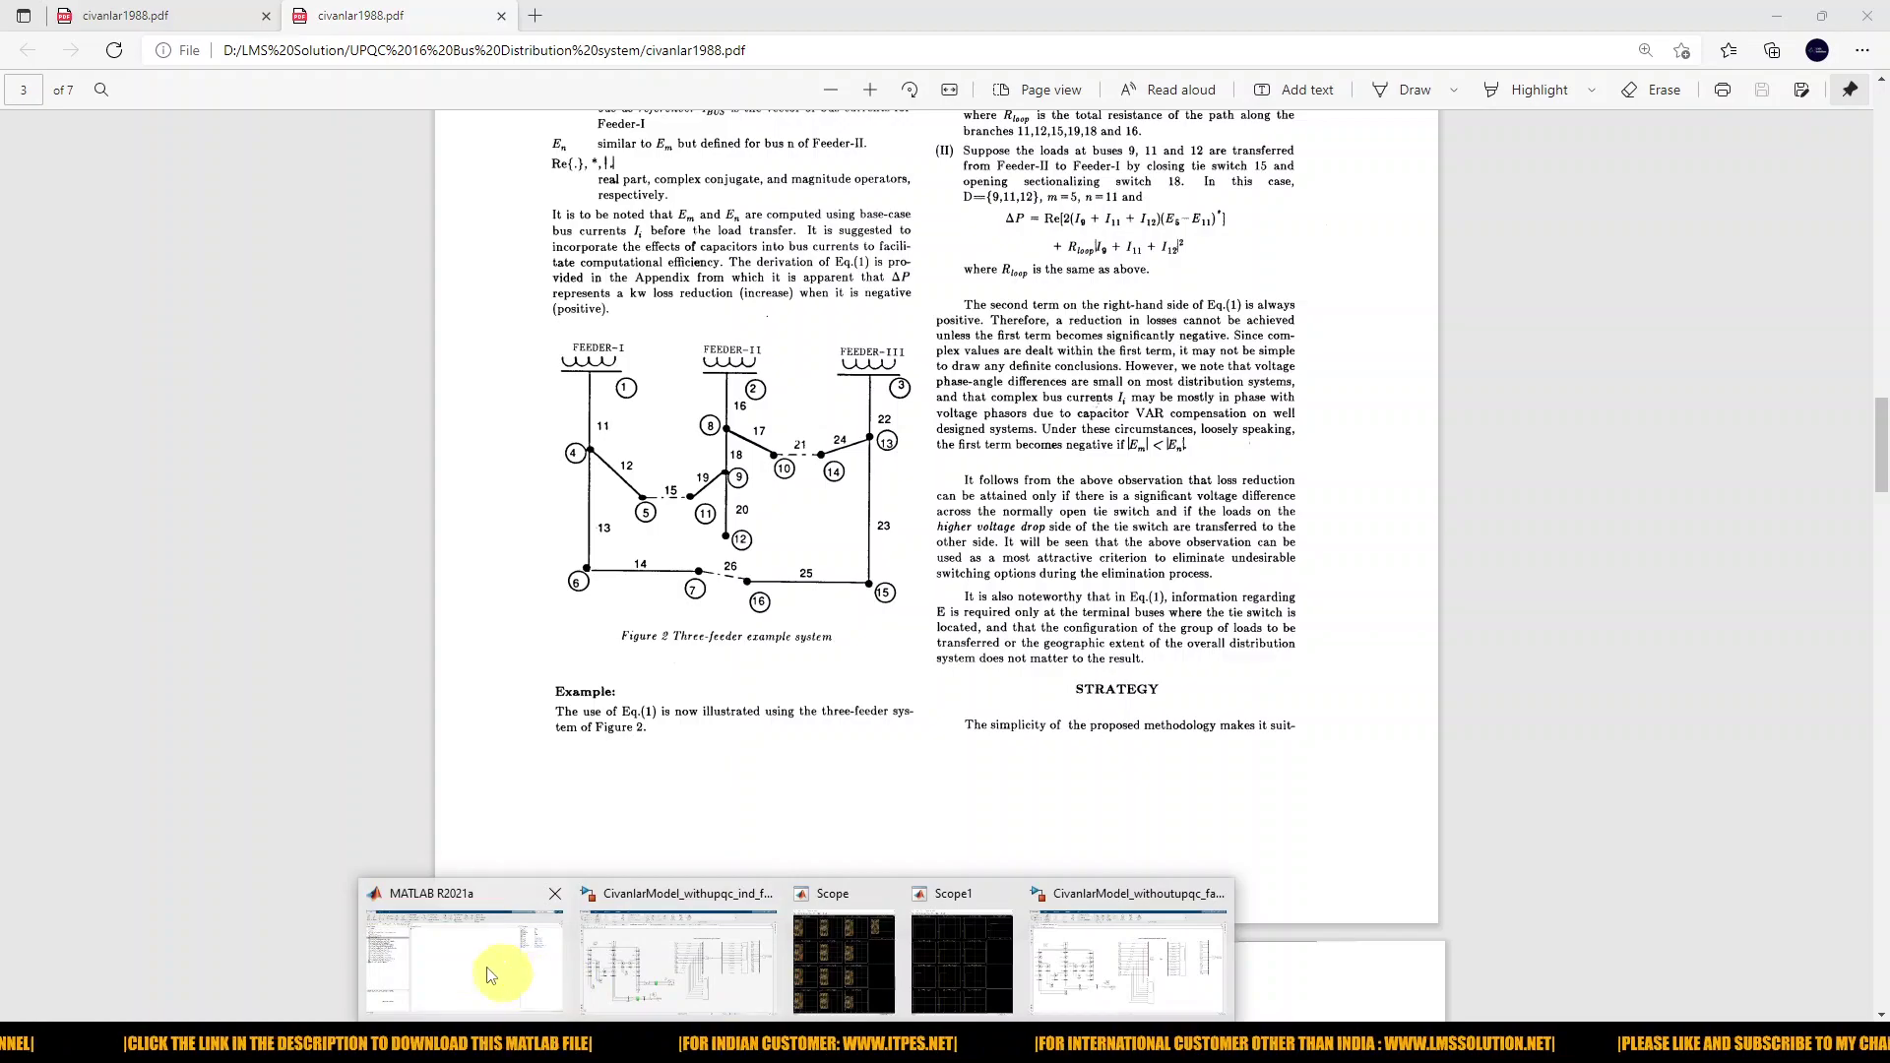
mouse_move(455, 968)
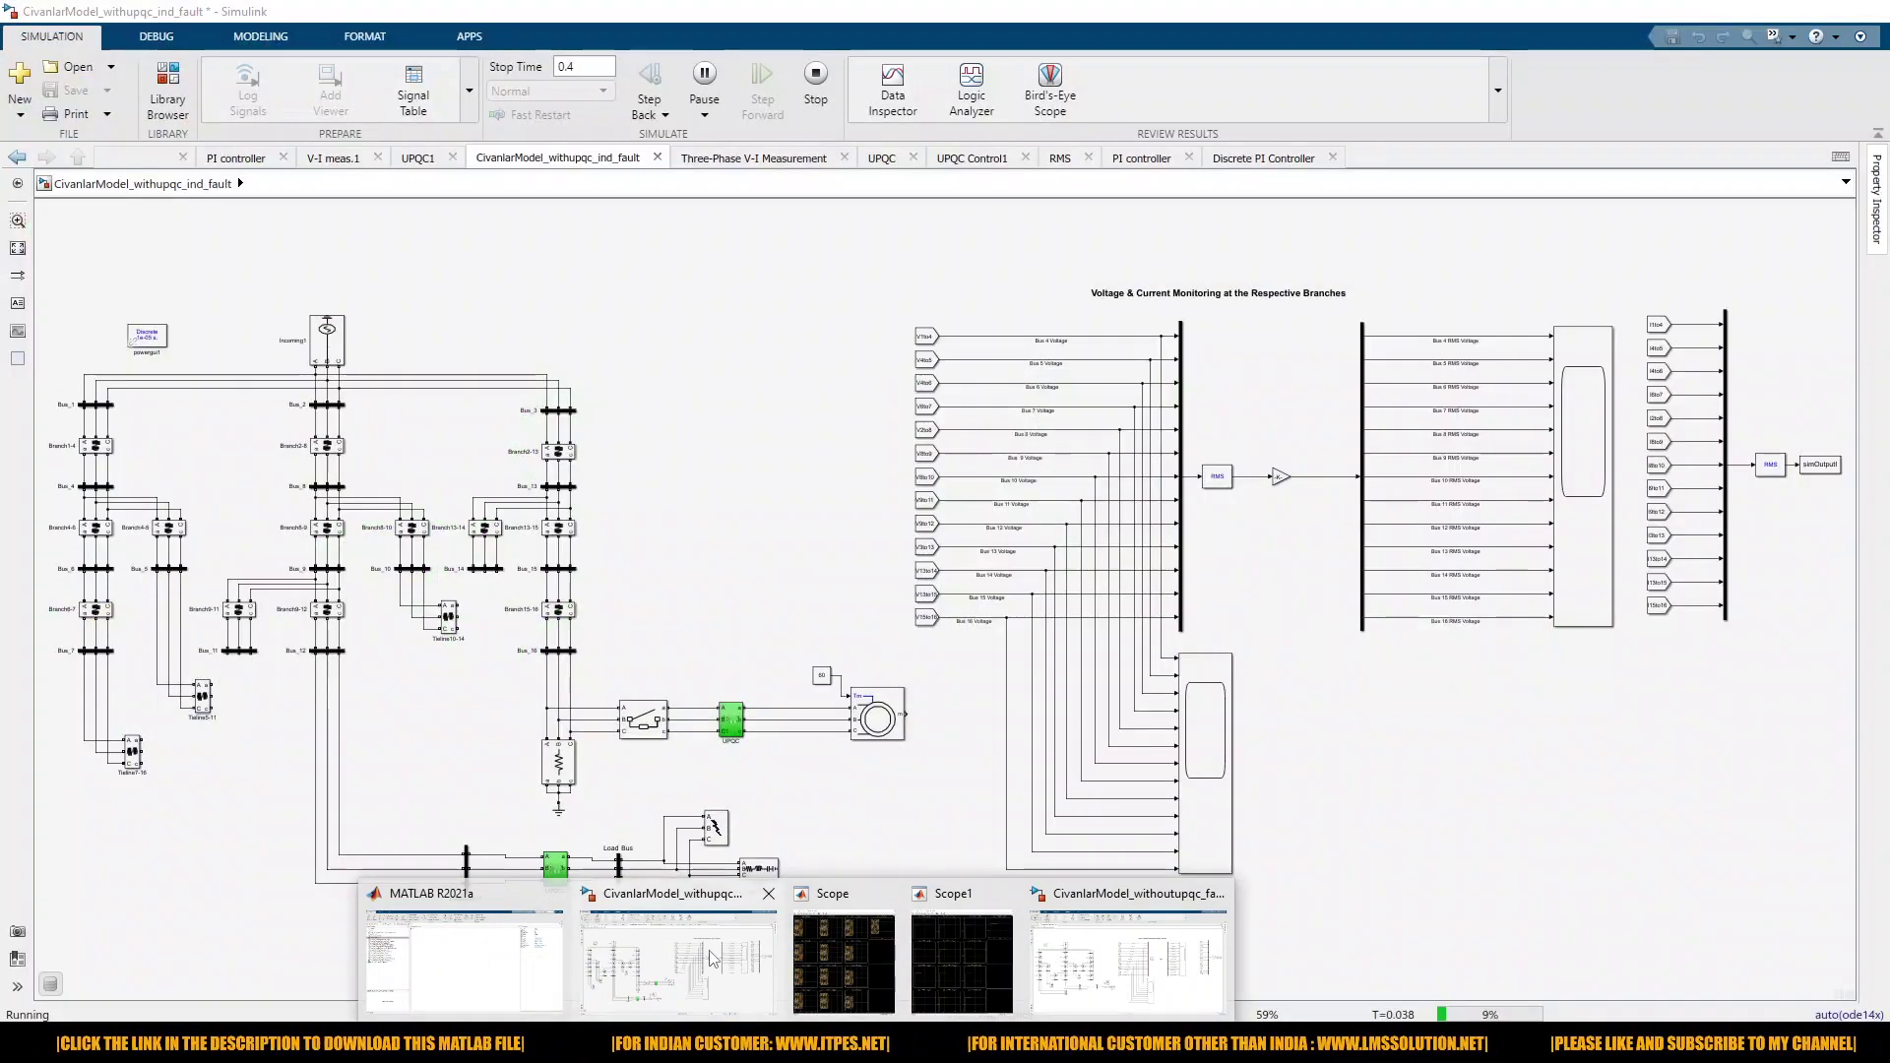
click(678, 962)
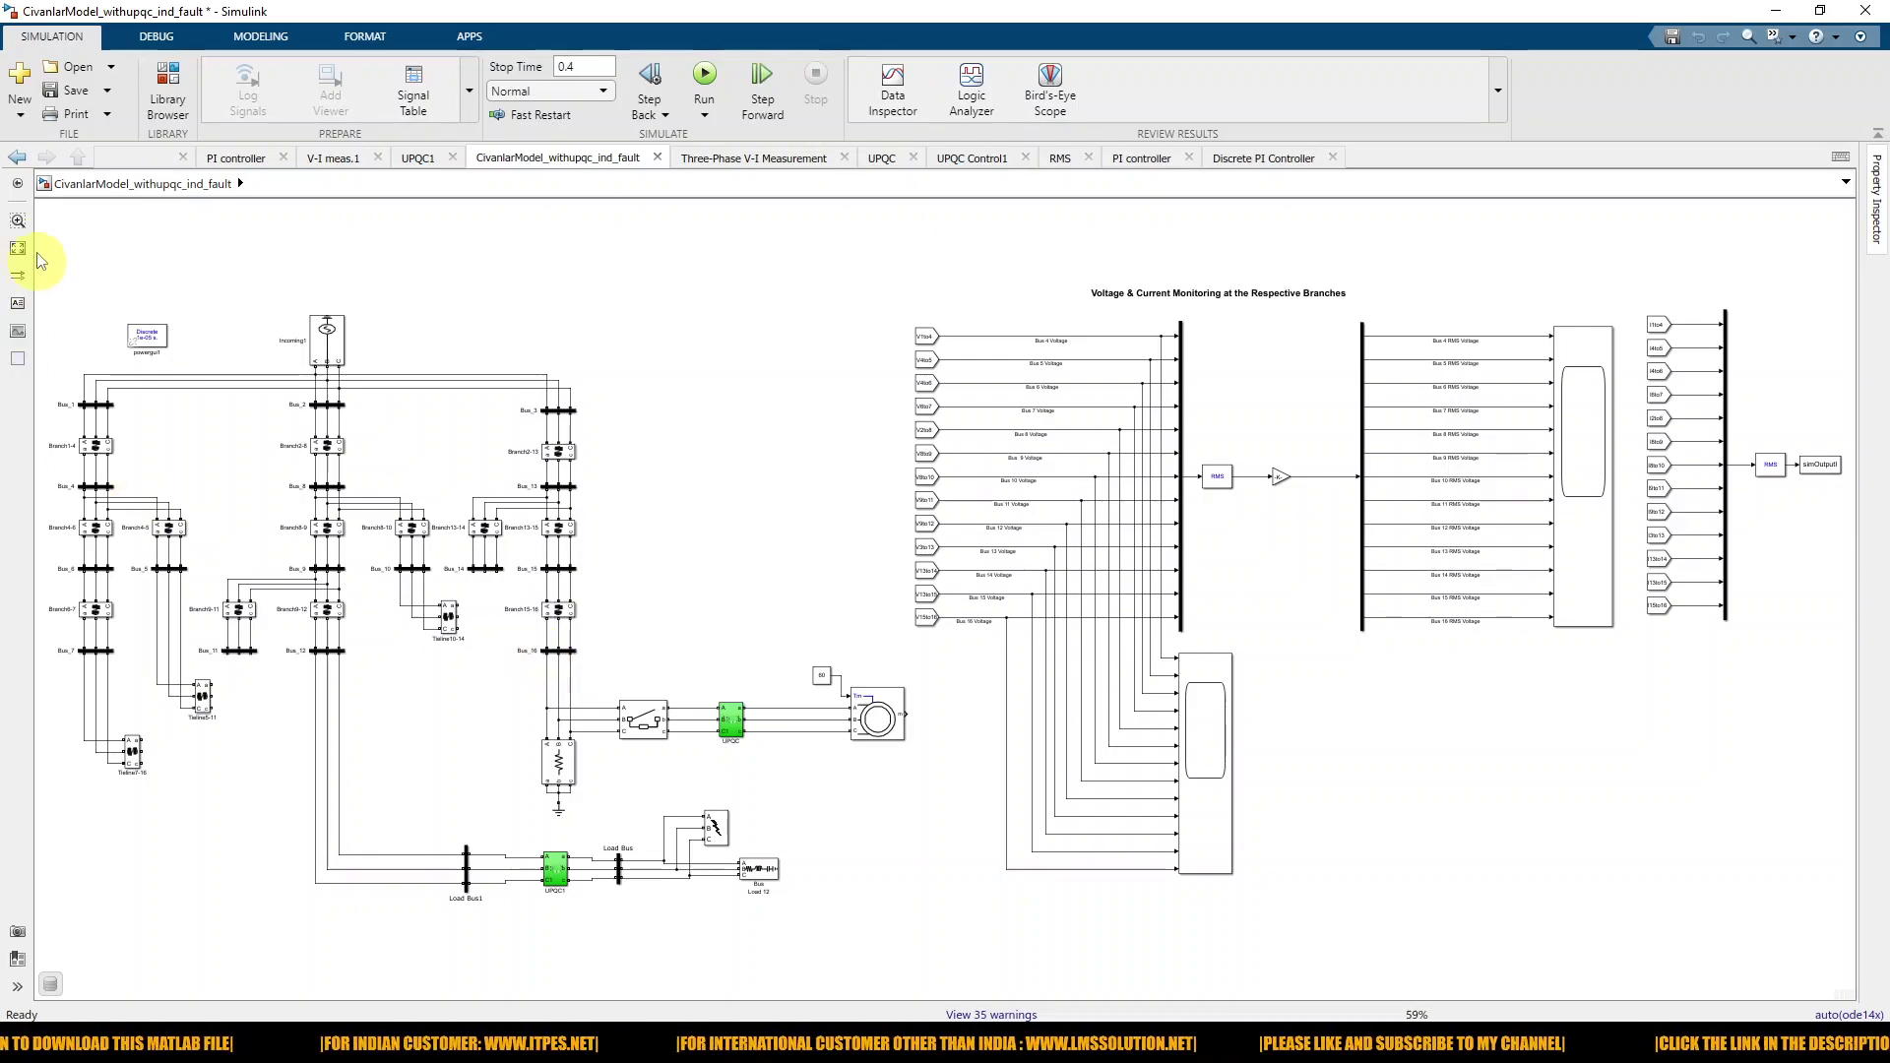
click(18, 219)
drag(45, 281, 118, 472)
Step: Switch to the CivanlarModel_withoutupqc_fault model and enlarge its 16-bus network area
mouse_move(796, 1046)
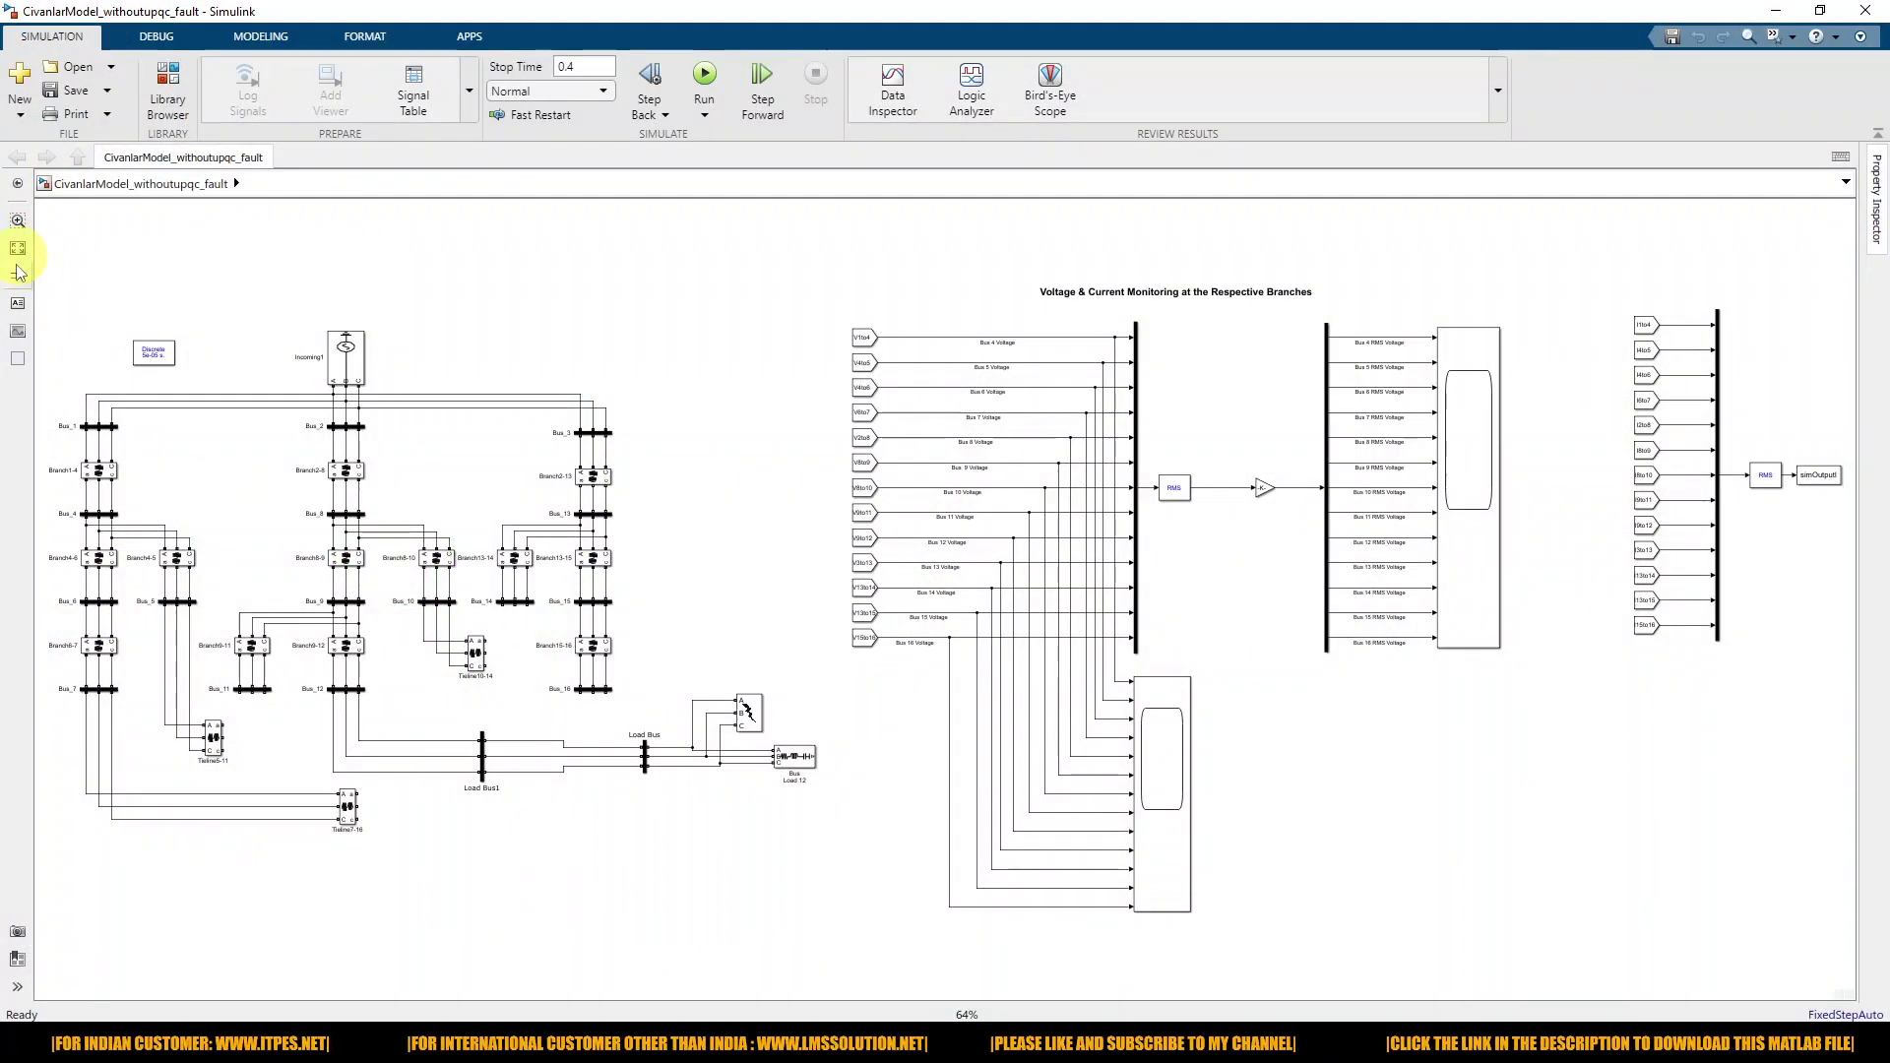
click(18, 221)
drag(43, 301, 849, 910)
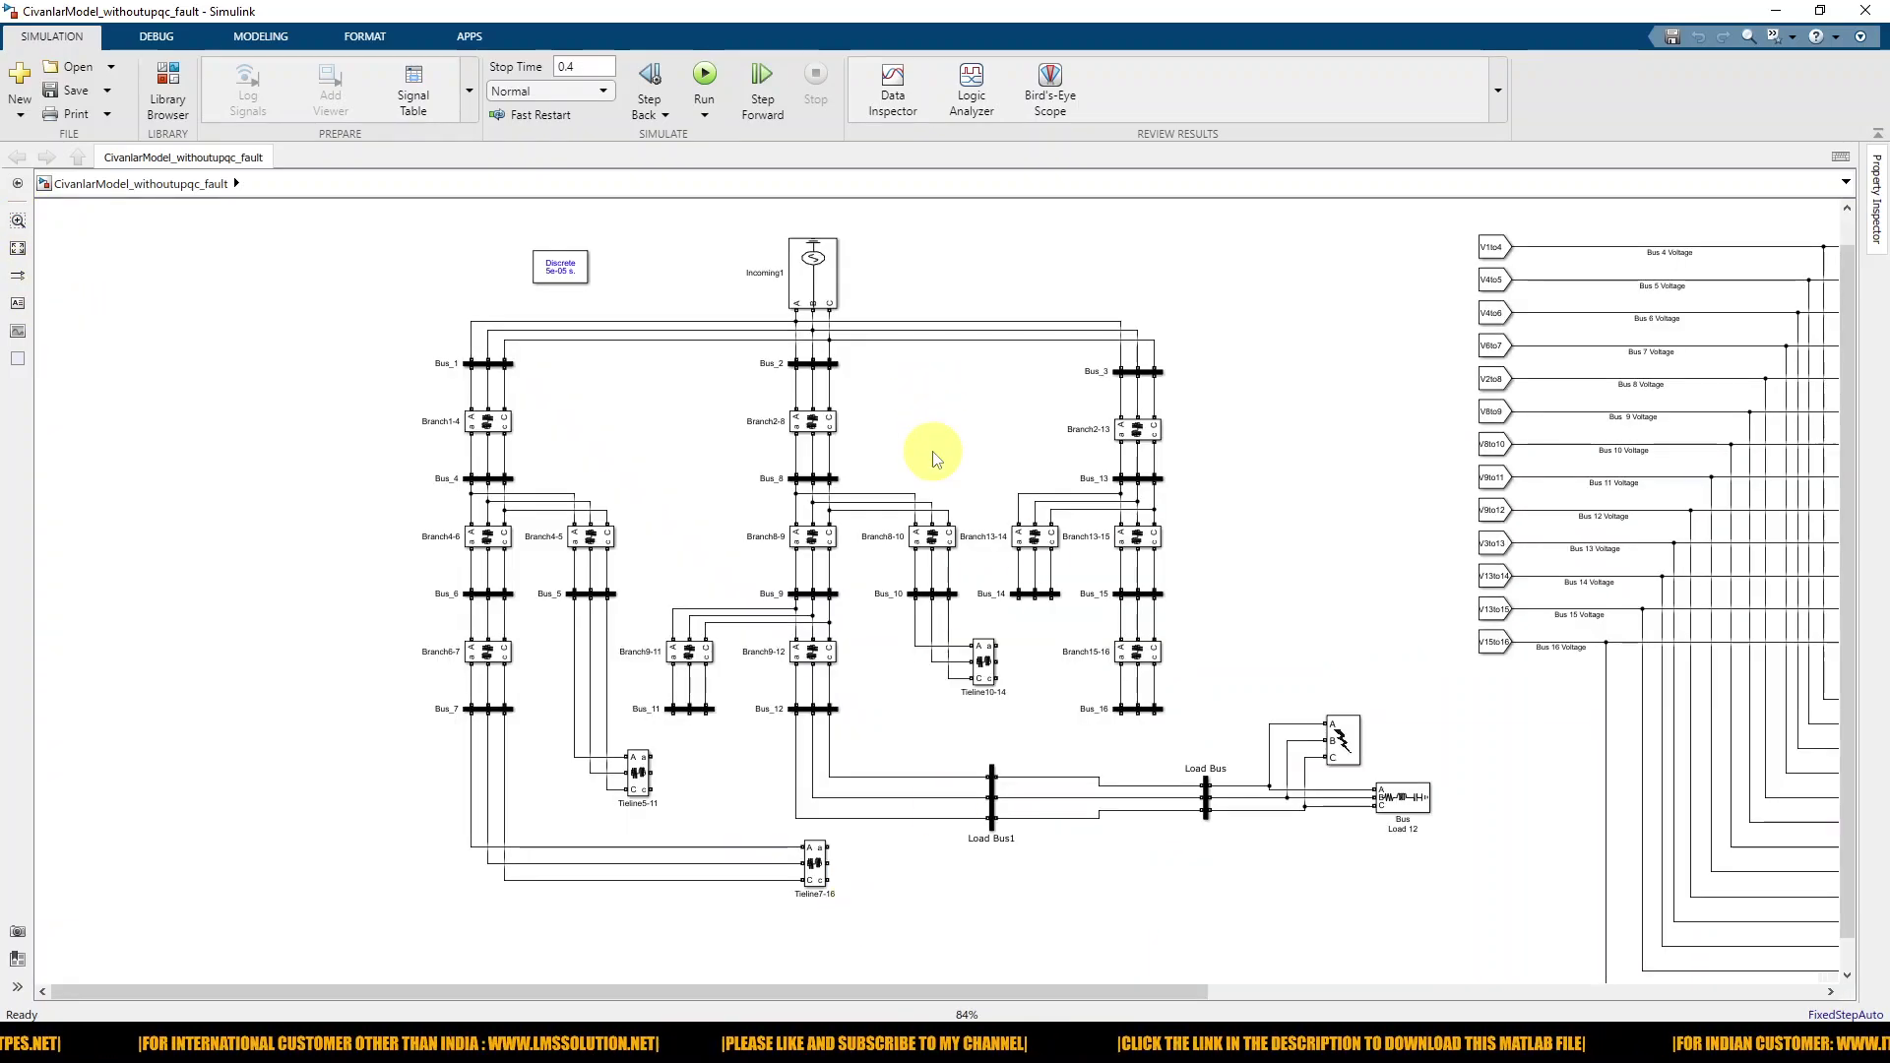
Step: Tick the Incoming1 source and Bus_1 through Bus_7 with the screen annotation pen
key(ctrl+alt+p)
drag(737, 247, 794, 229)
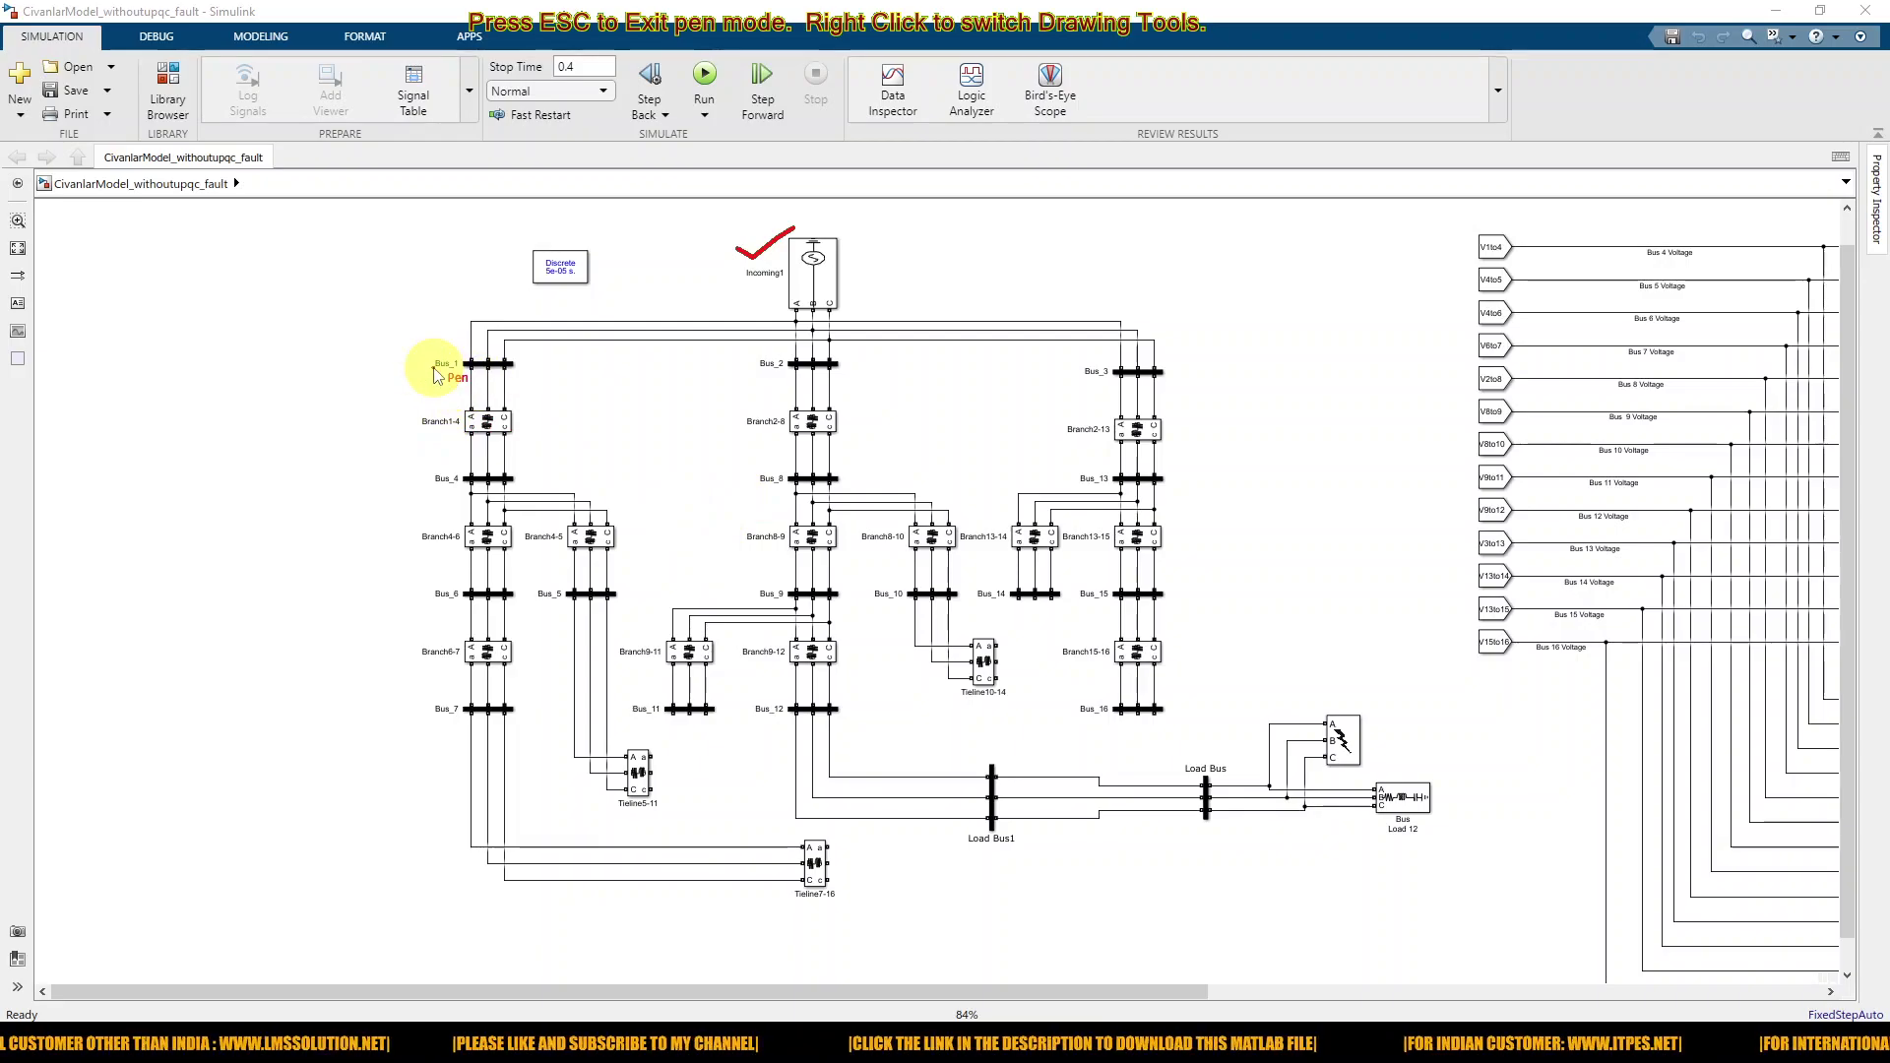
drag(412, 360, 471, 341)
drag(751, 369, 807, 357)
drag(1053, 372, 1120, 367)
drag(418, 479, 475, 467)
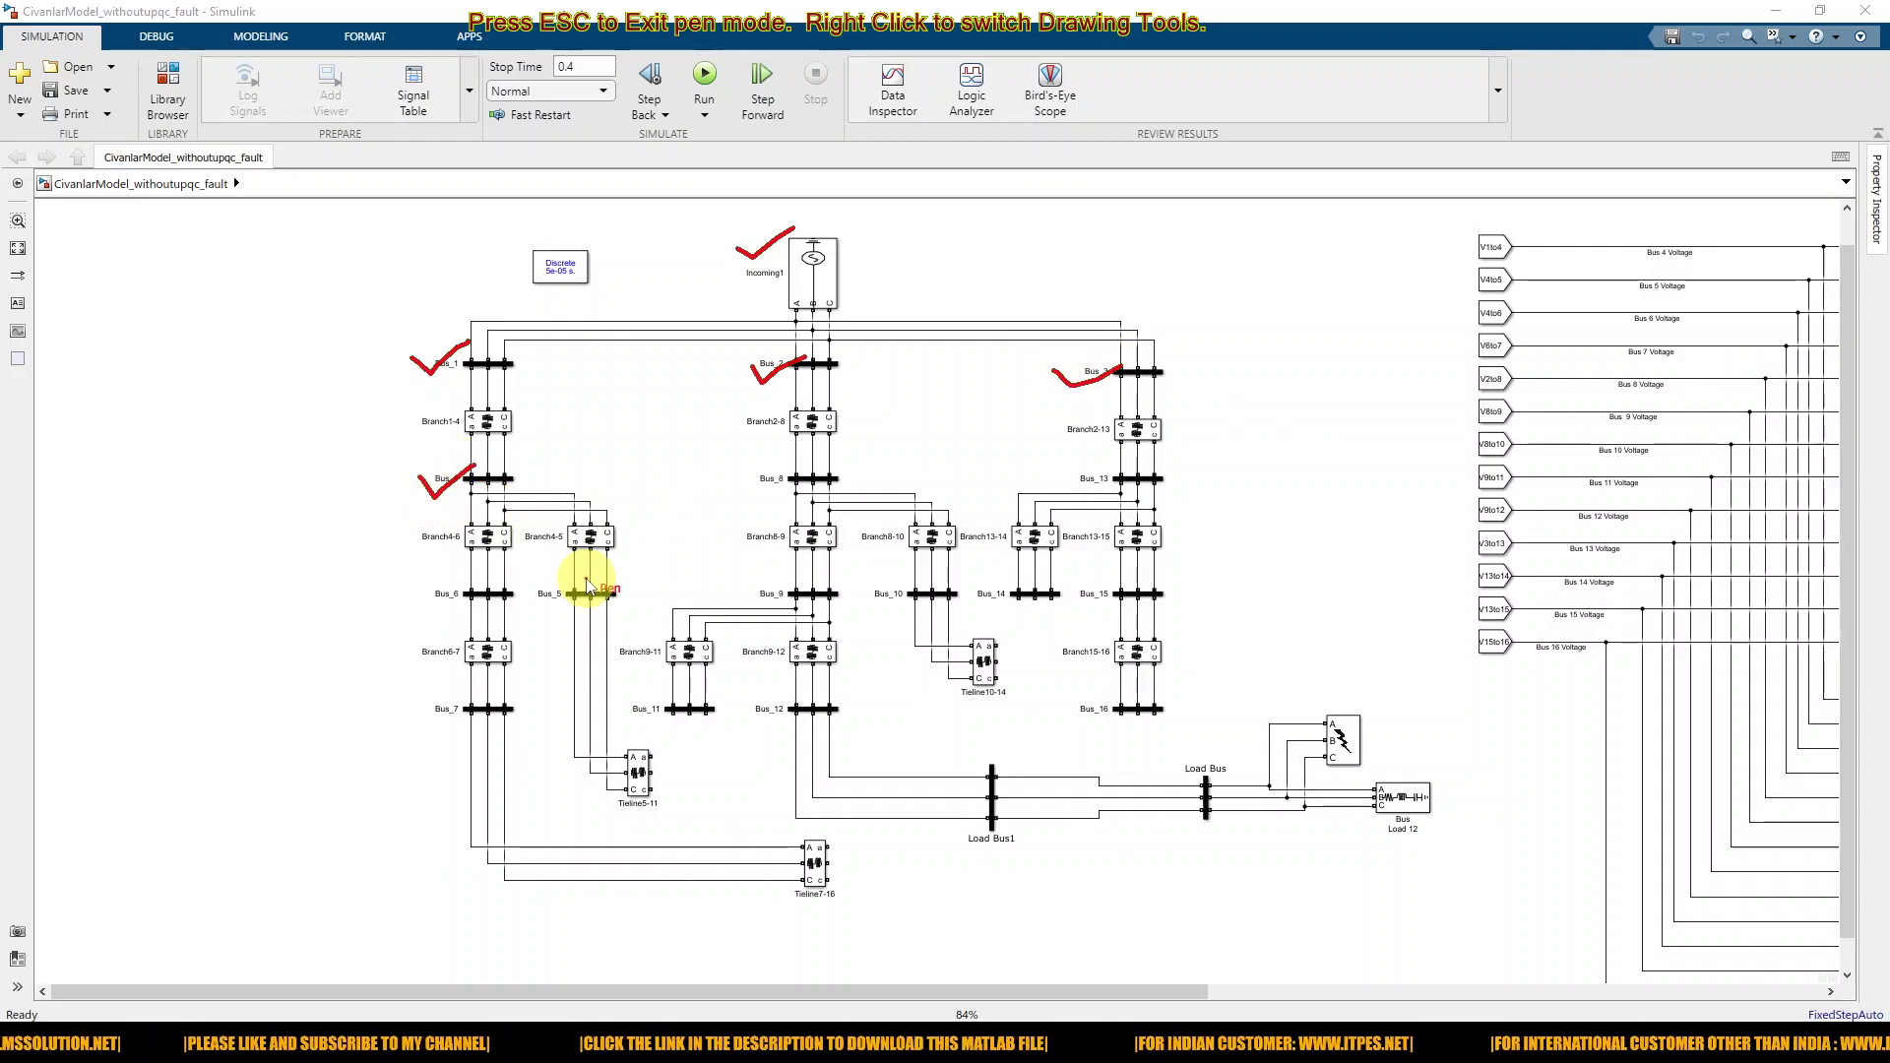
drag(551, 617, 571, 600)
drag(430, 590, 471, 588)
drag(428, 703, 456, 689)
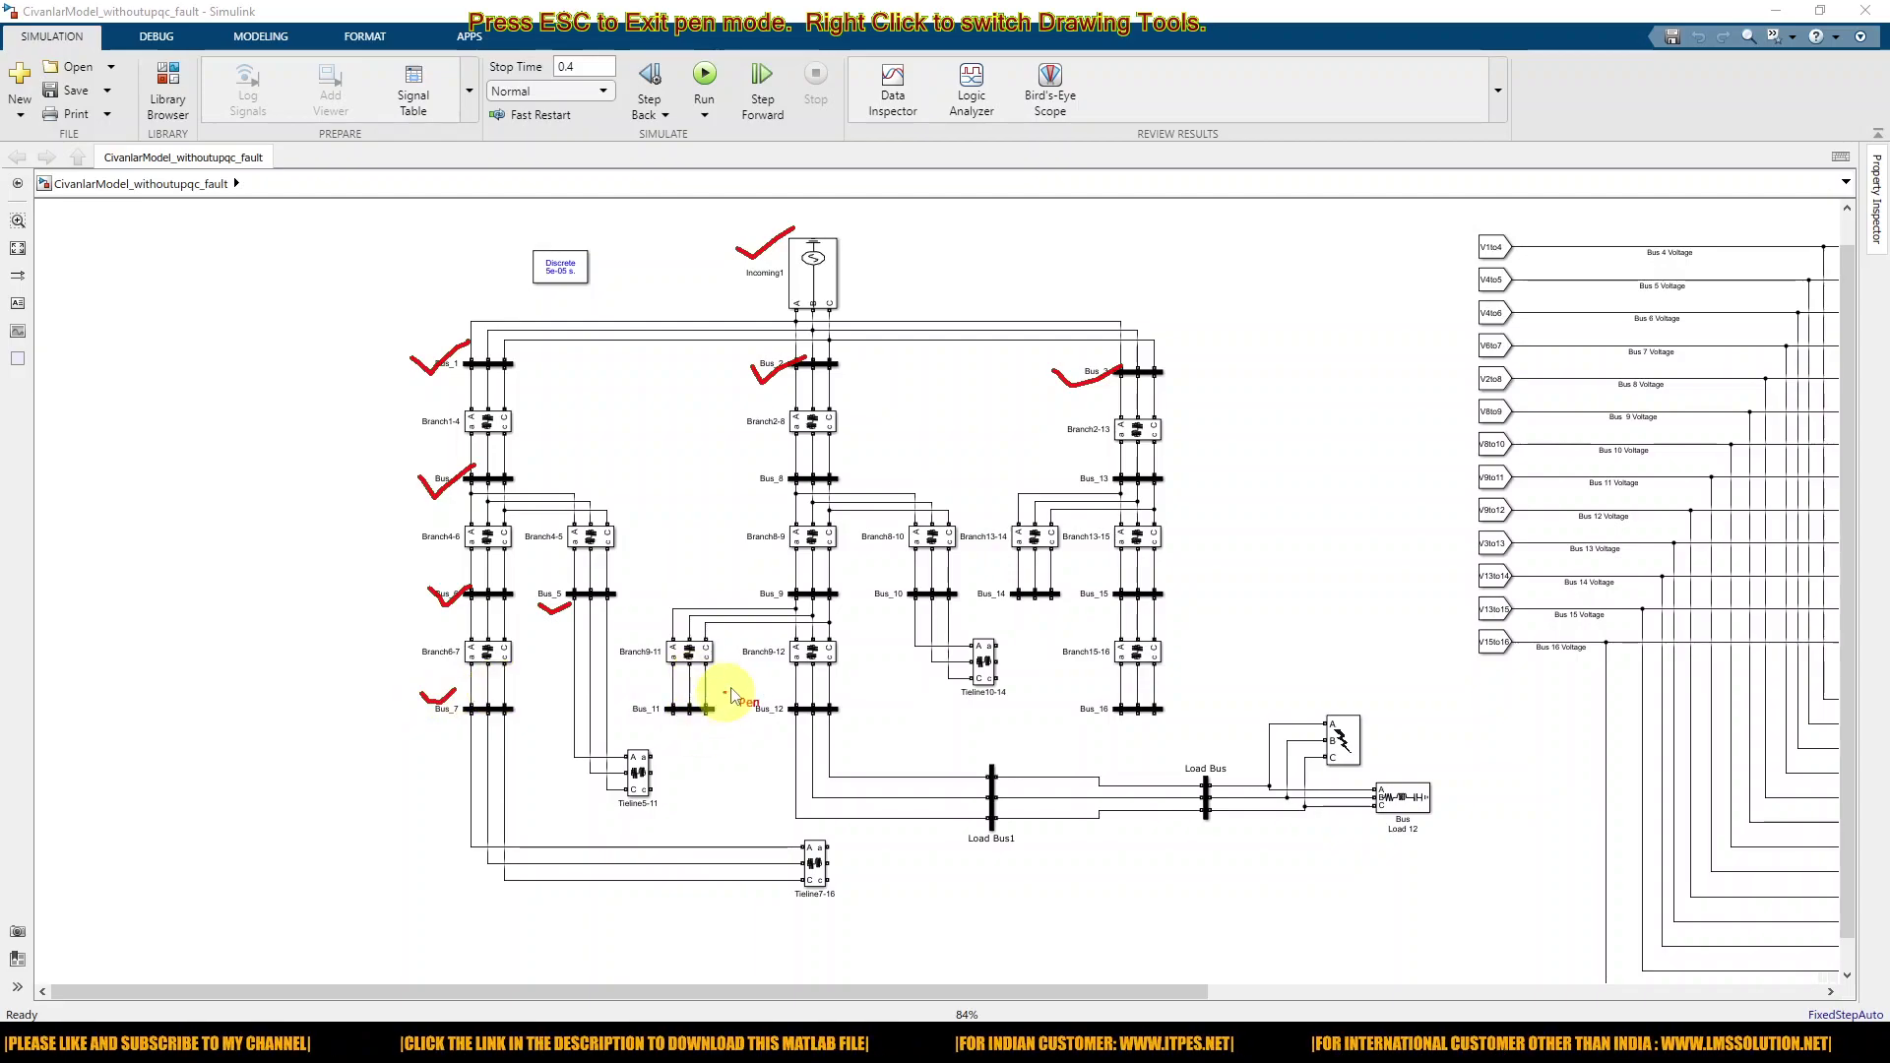
Step: Tick Bus_8 through Bus_16 in the middle and right-hand feeders with the annotation pen
drag(754, 455, 783, 457)
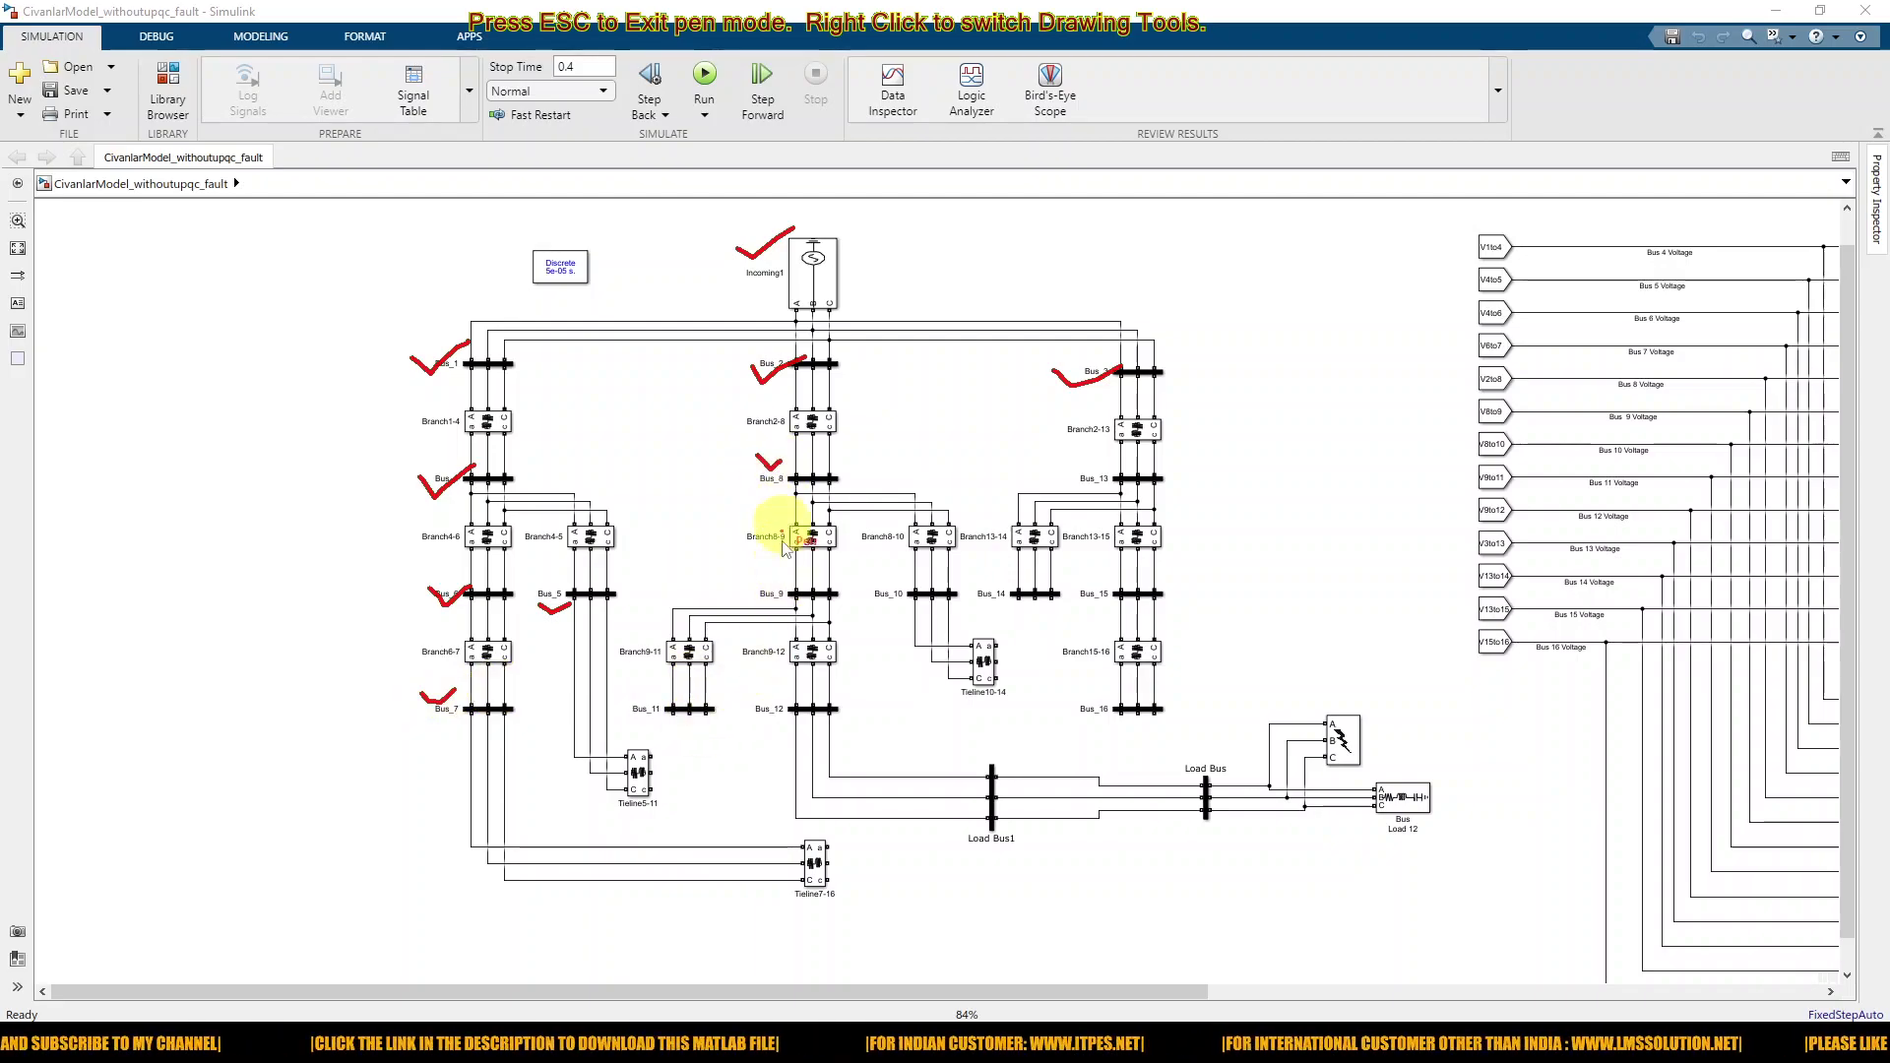
drag(739, 579, 764, 570)
drag(895, 601, 899, 589)
drag(625, 697, 781, 700)
mouse_move(1096, 460)
mouse_down()
mouse_move(1119, 479)
mouse_move(1125, 459)
mouse_up()
mouse_move(996, 607)
mouse_down()
mouse_move(1103, 625)
mouse_move(1129, 600)
mouse_up()
drag(1105, 726, 1135, 726)
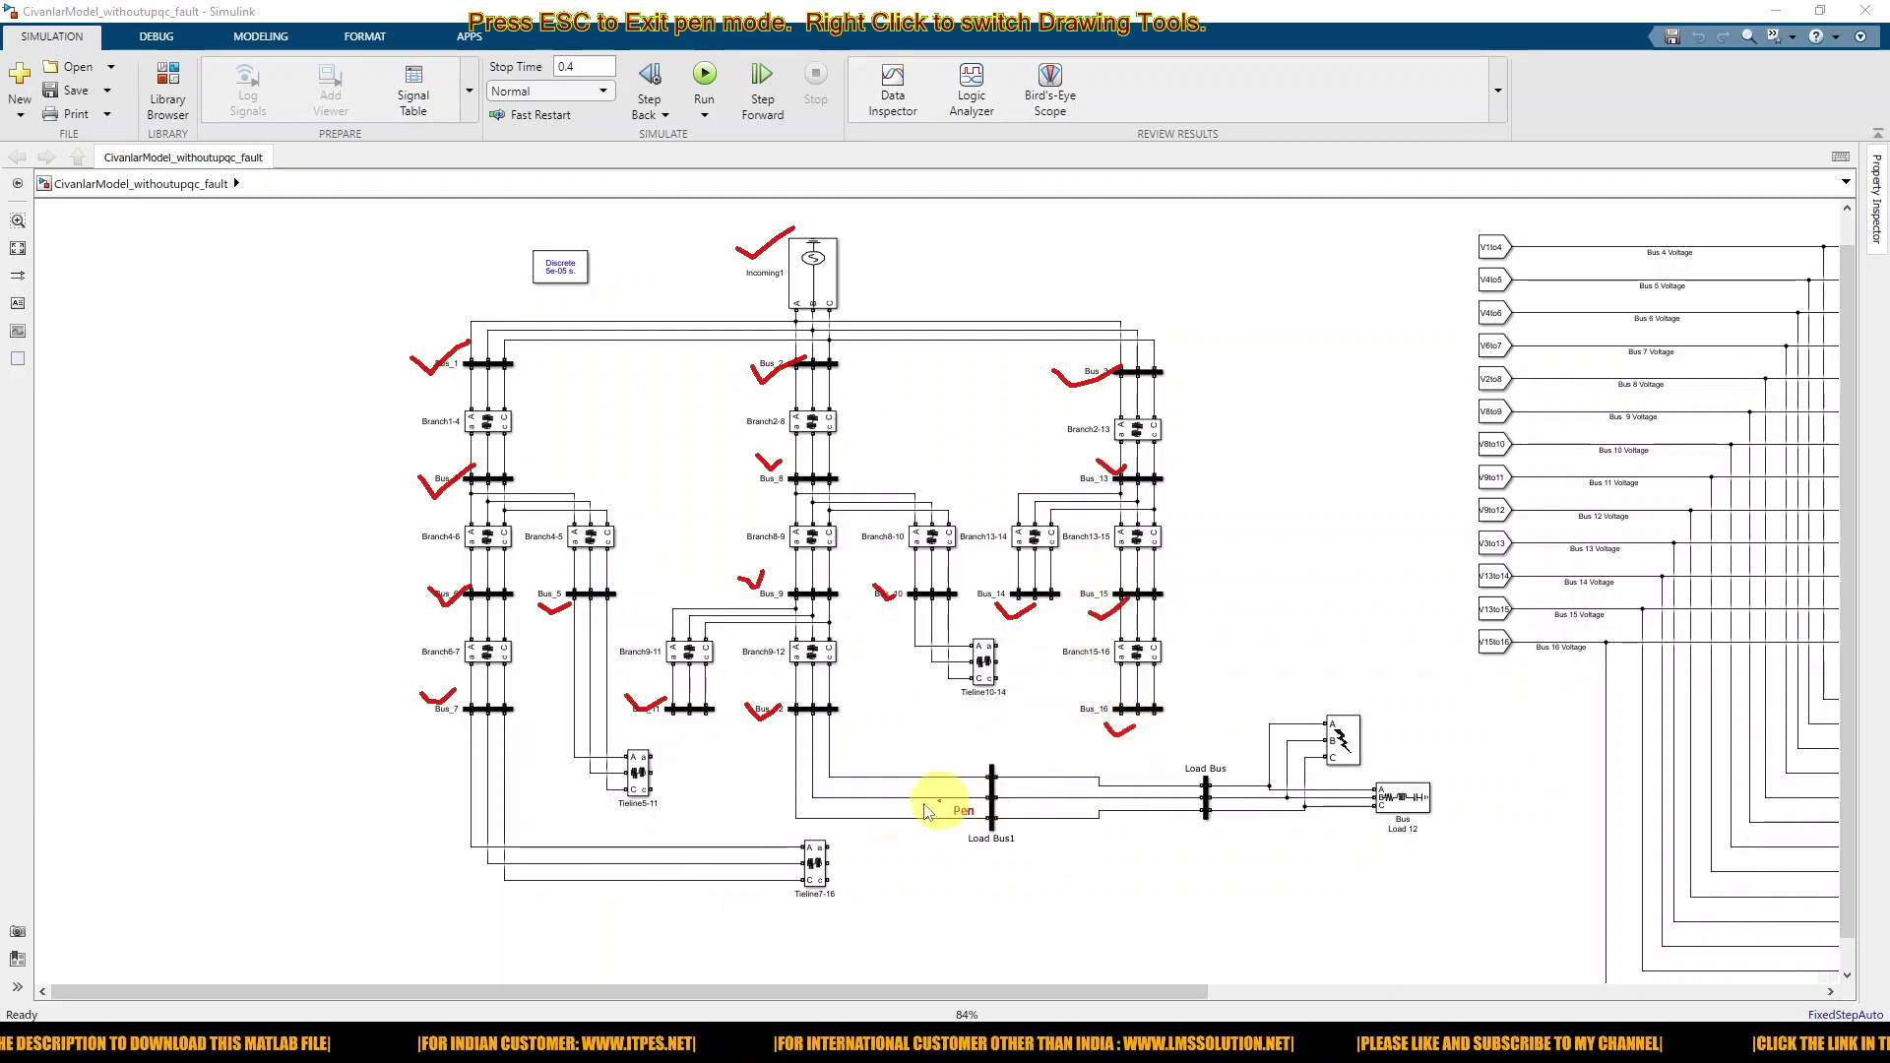
Step: Circle the Tieline5-11 and Tieline7-16 blocks with the annotation pen, and exit pen mode
mouse_move(635, 745)
mouse_down()
mouse_move(664, 814)
mouse_move(644, 737)
mouse_up()
mouse_move(794, 839)
mouse_down()
mouse_move(832, 911)
mouse_move(814, 844)
mouse_move(773, 881)
mouse_up()
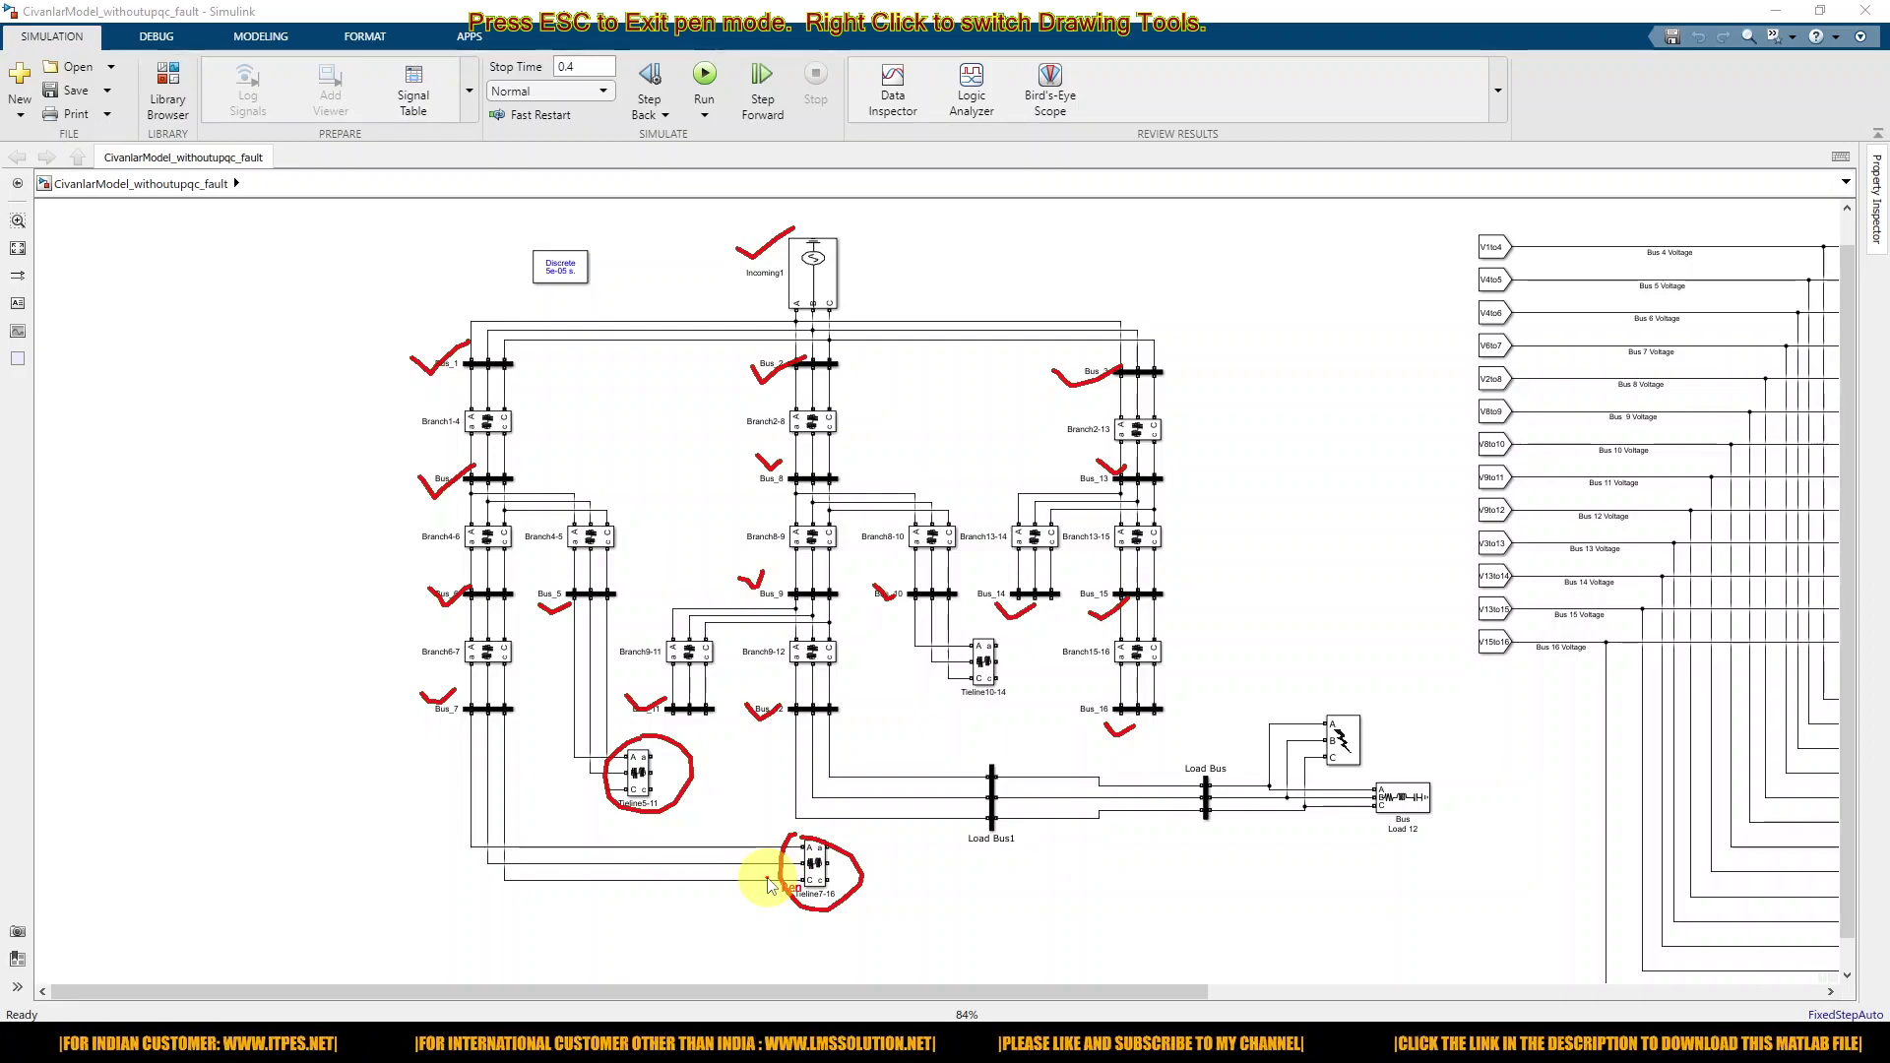
key(Escape)
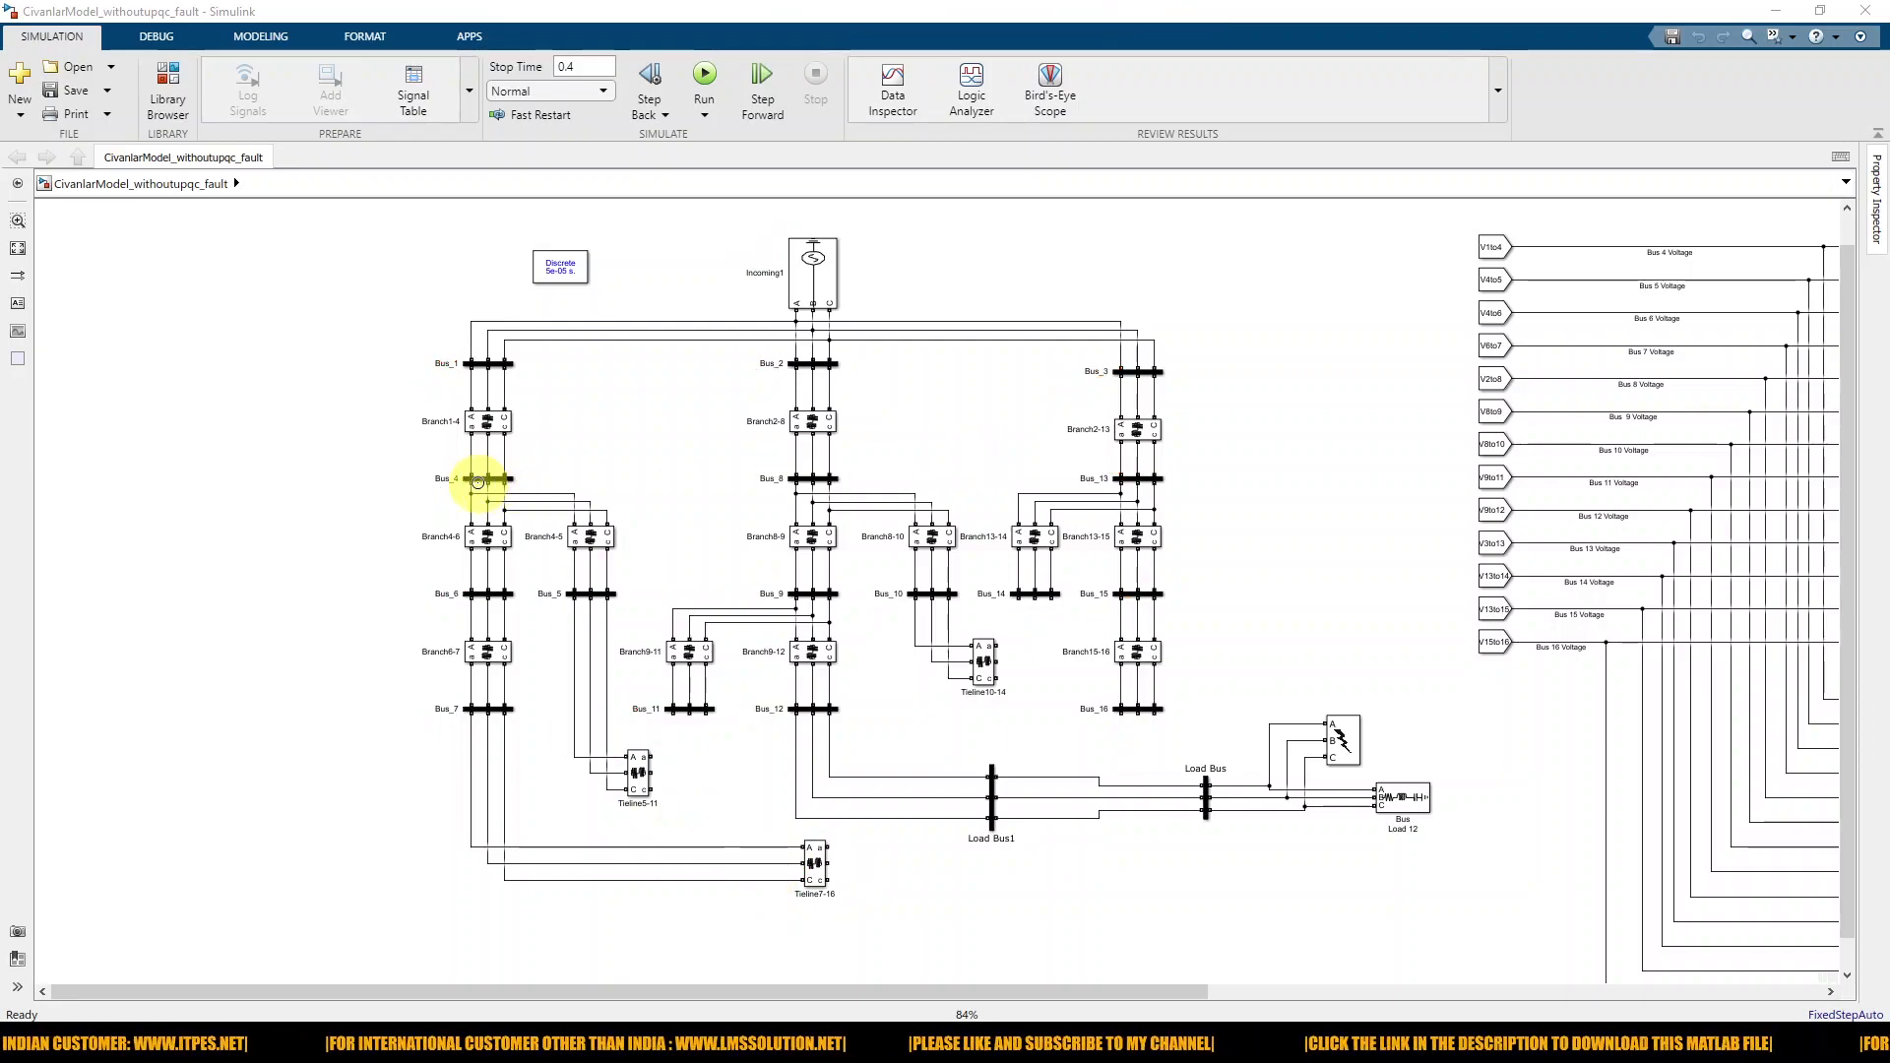
Step: Inspect the Bus_4 subsystem and its Bus Load 4 block, and return to the top-level model
double_click(492, 480)
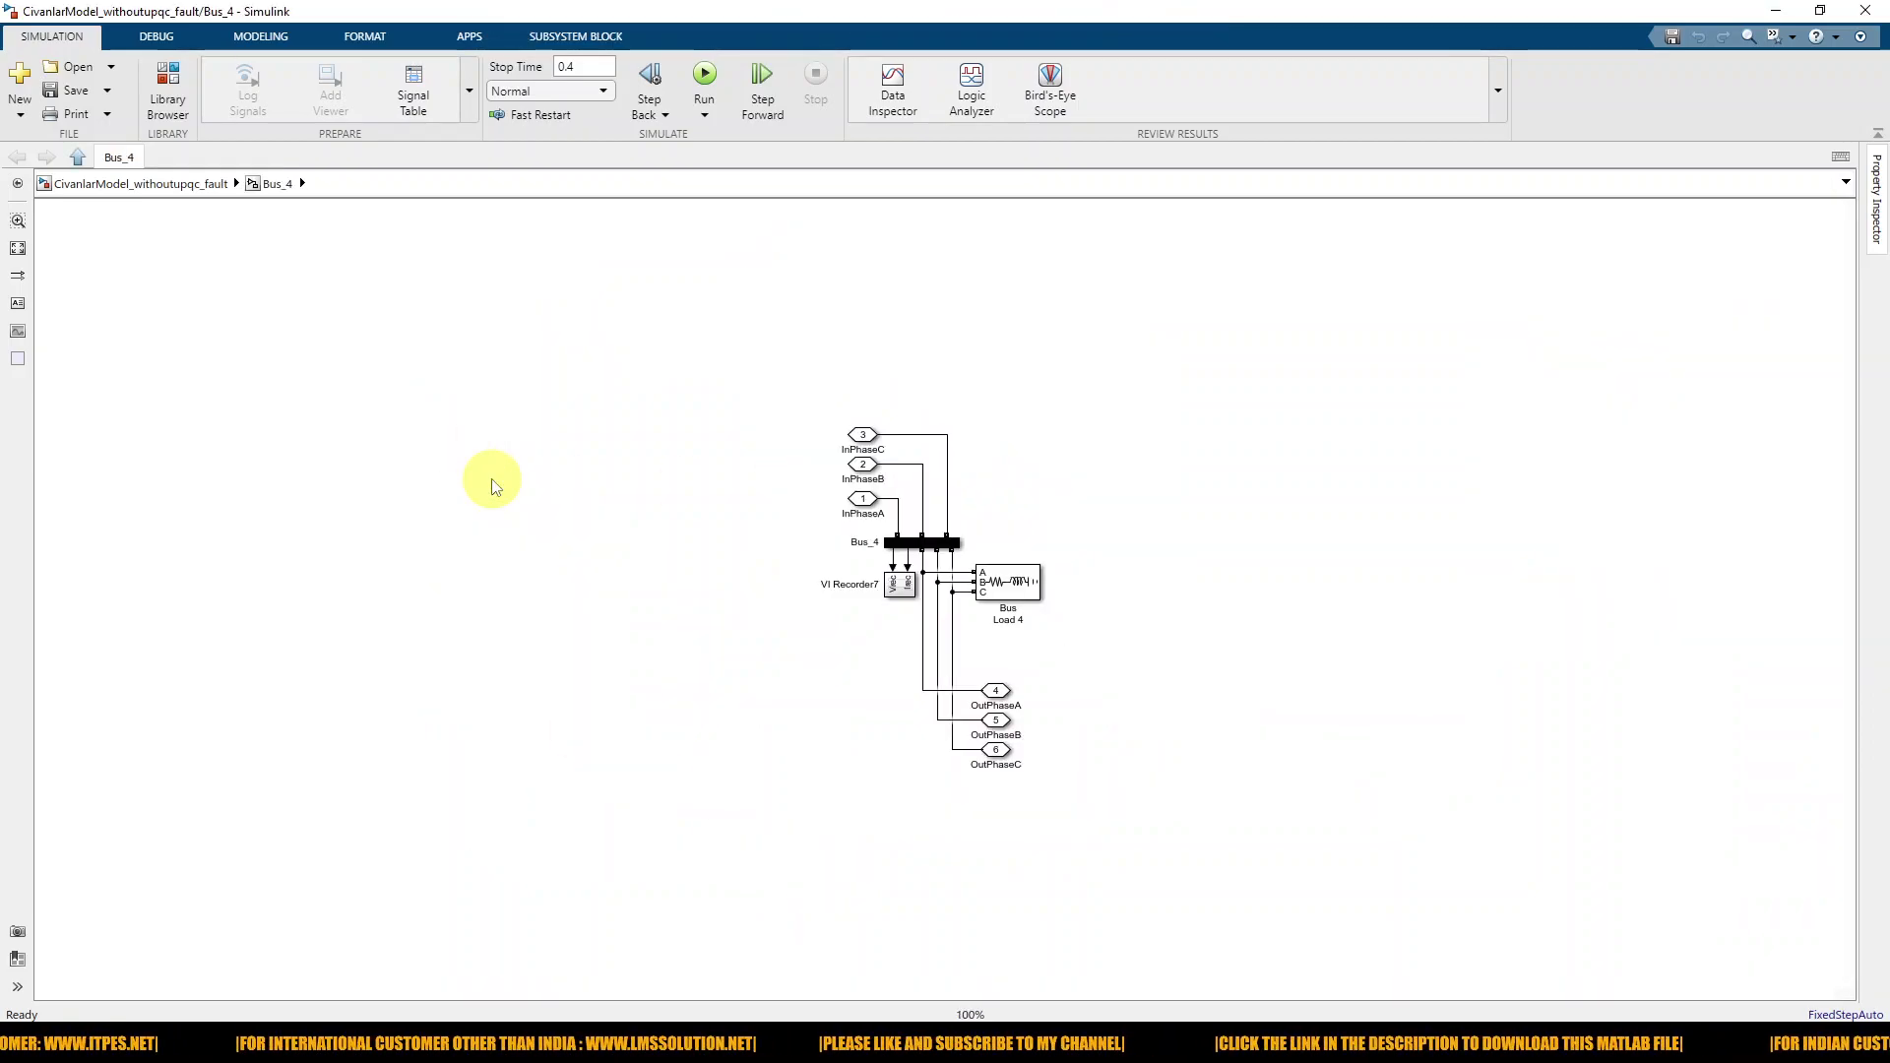
click(1063, 611)
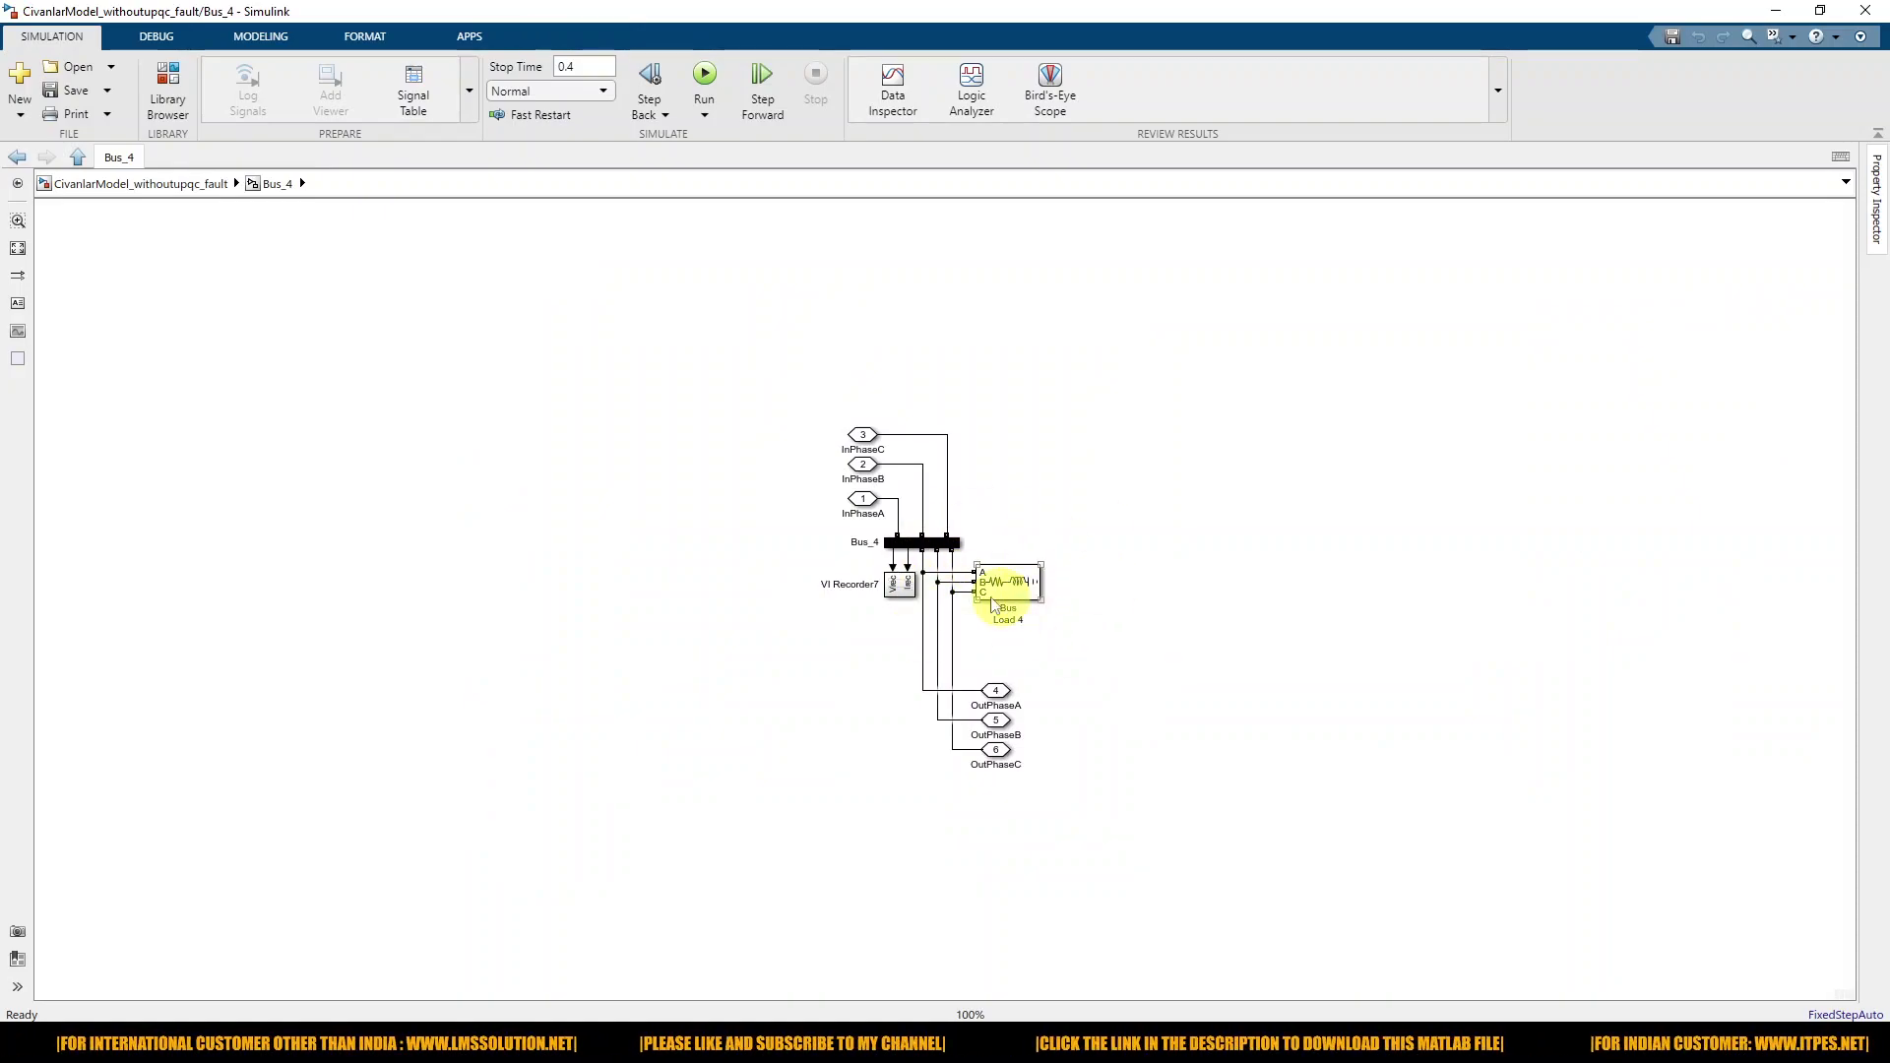
click(78, 157)
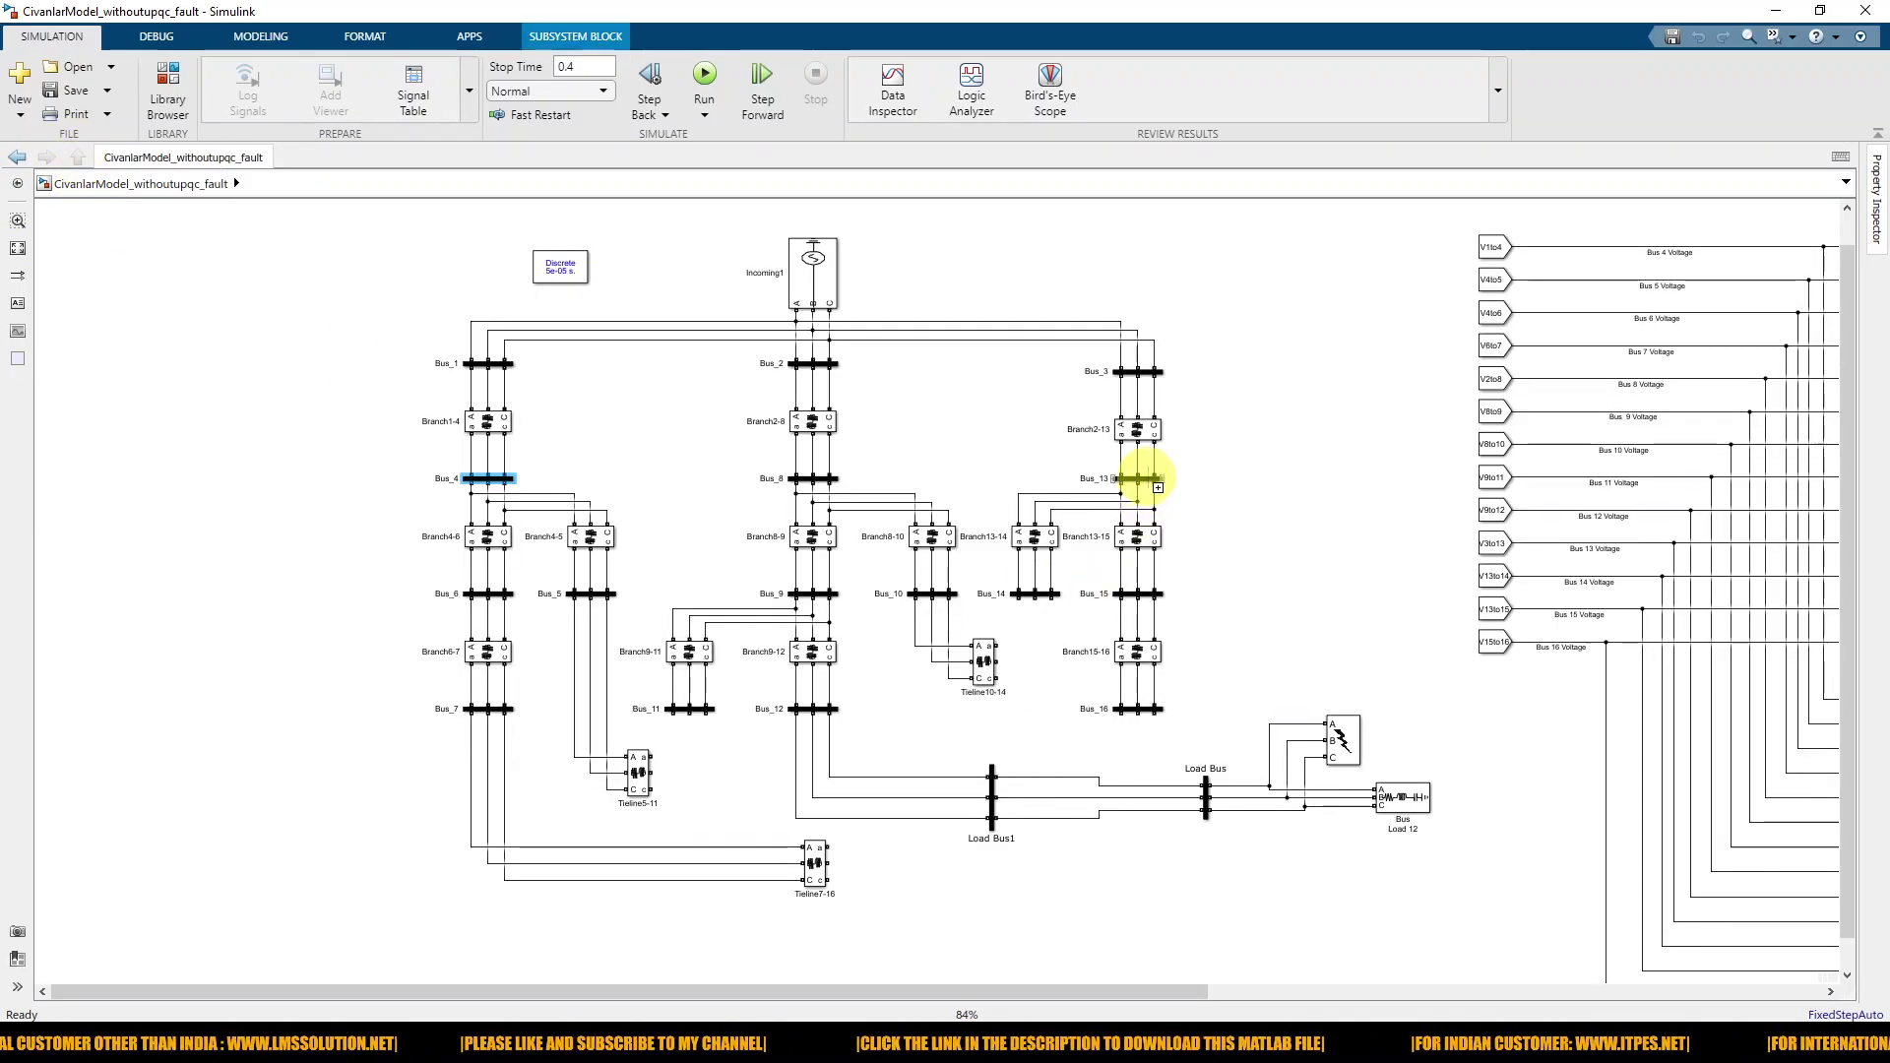
Step: Undo the stray edit at Bus_13, inspect the contents of that subsystem, and return to the top-level model
drag(1147, 478, 1198, 476)
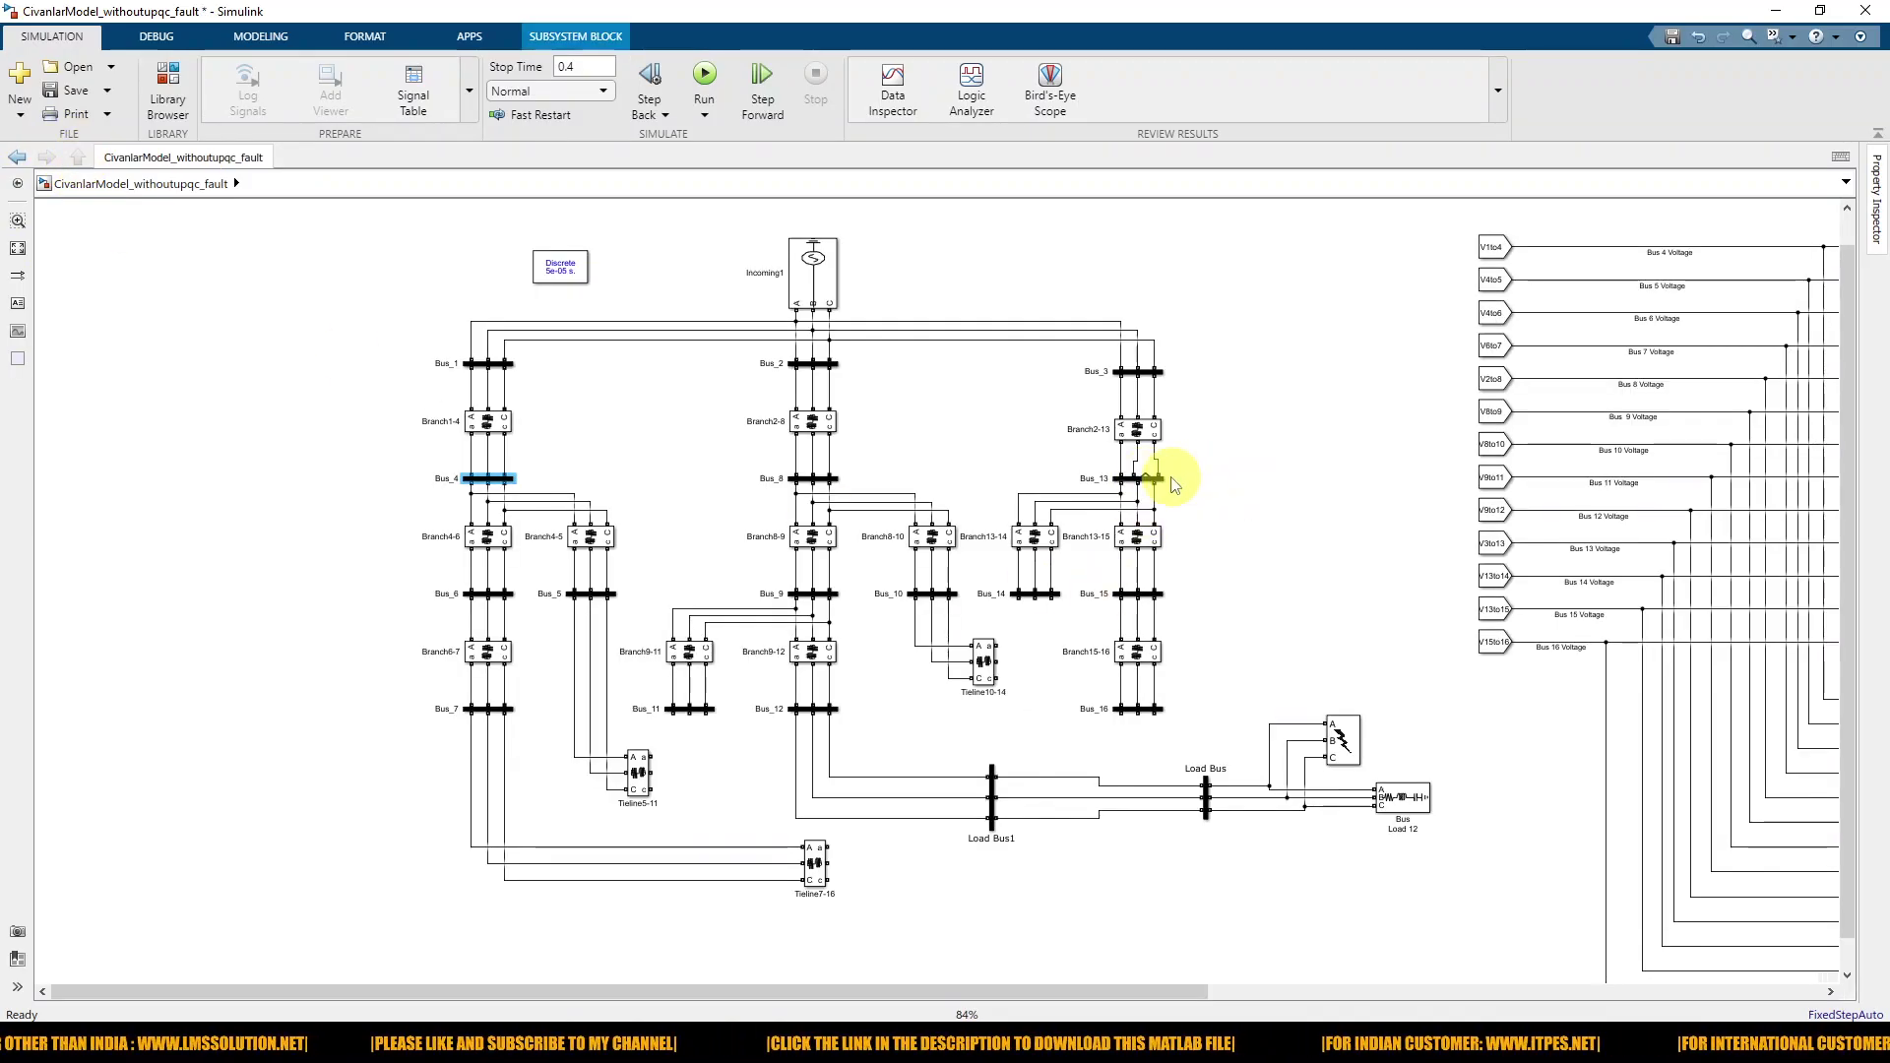
key(ctrl+z)
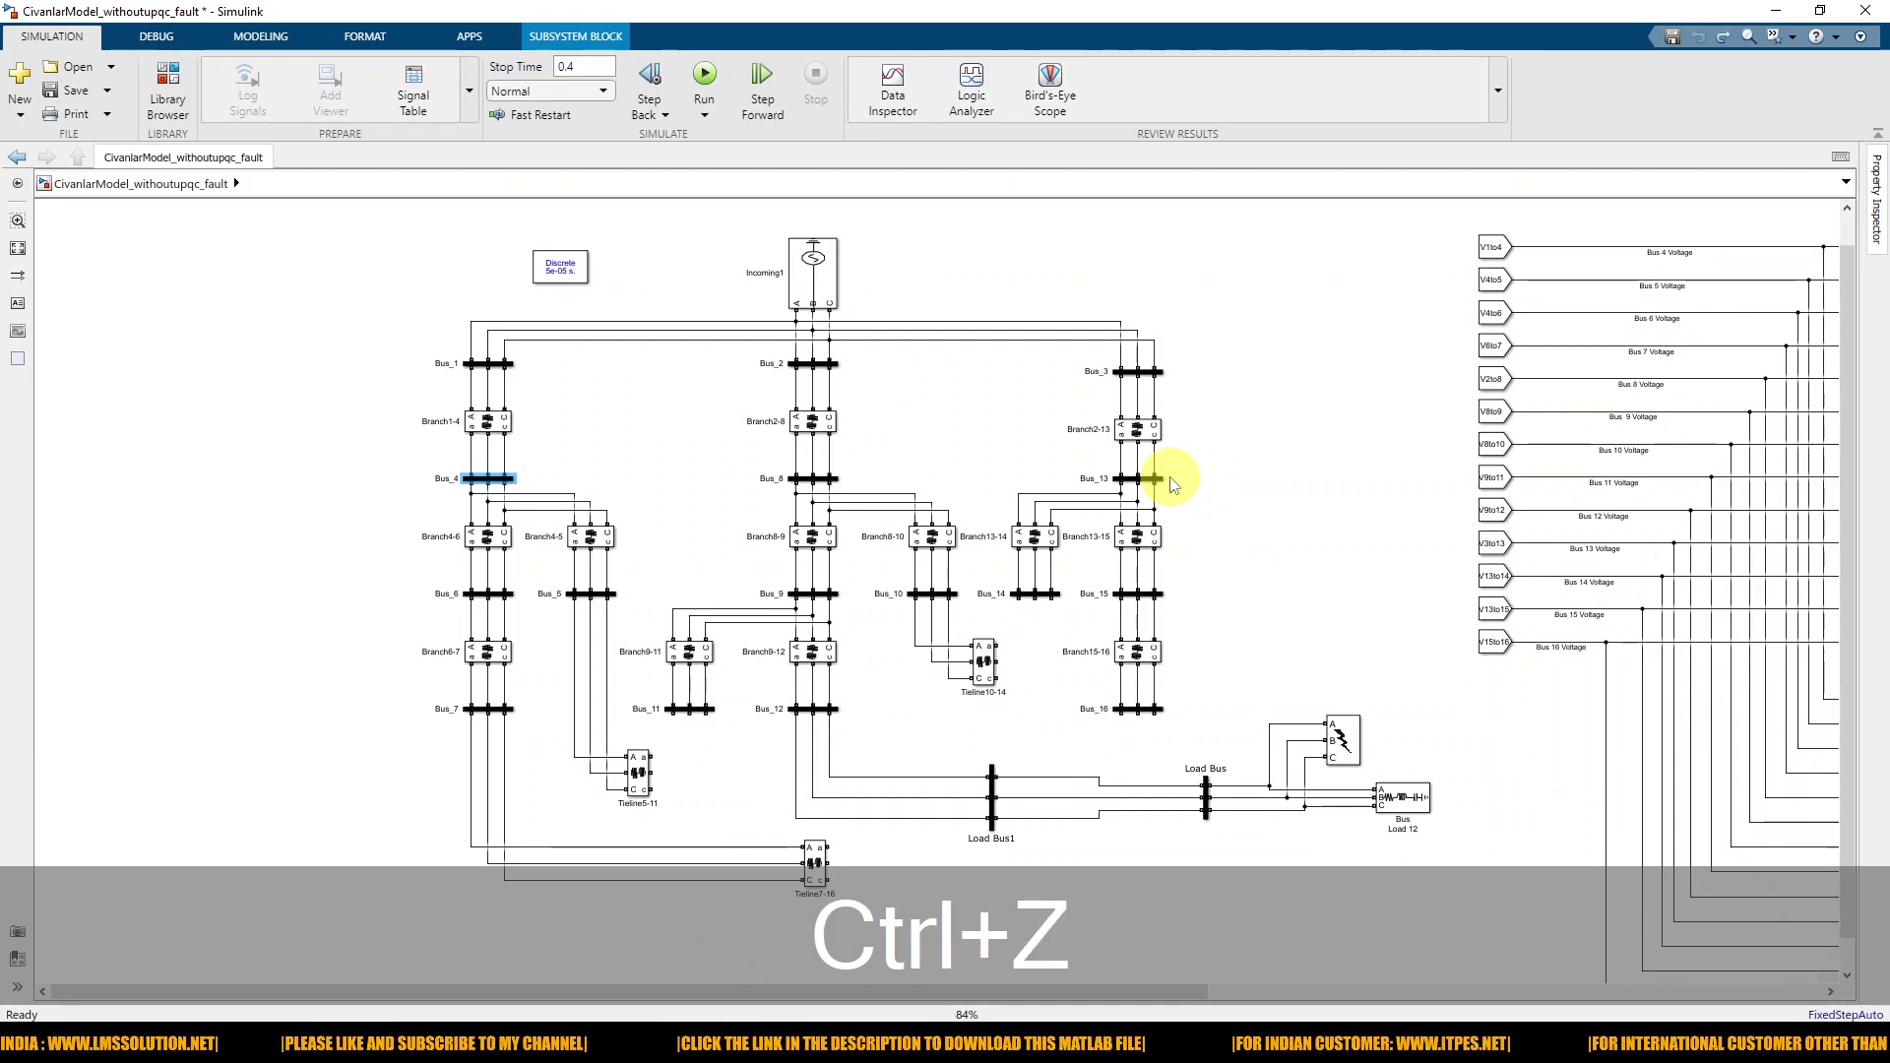
scroll(1172, 484, up, 3)
double_click(1145, 480)
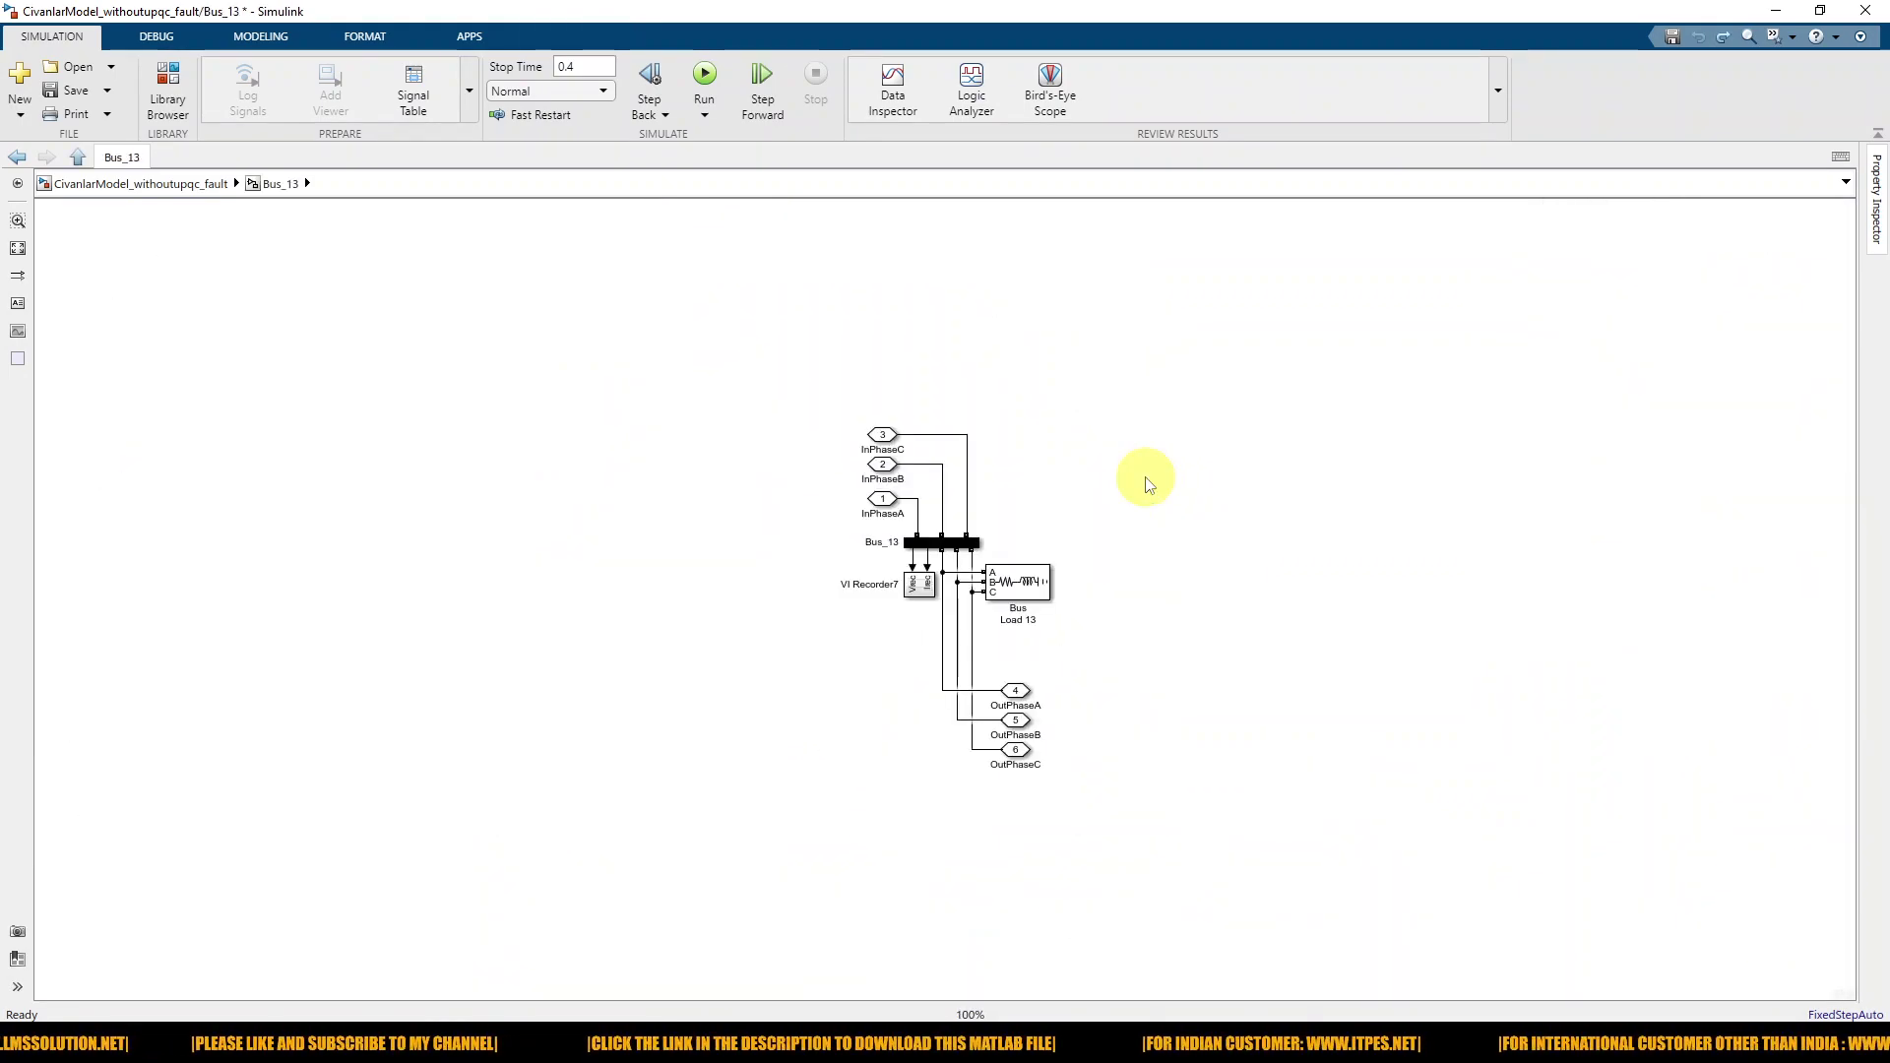
click(76, 160)
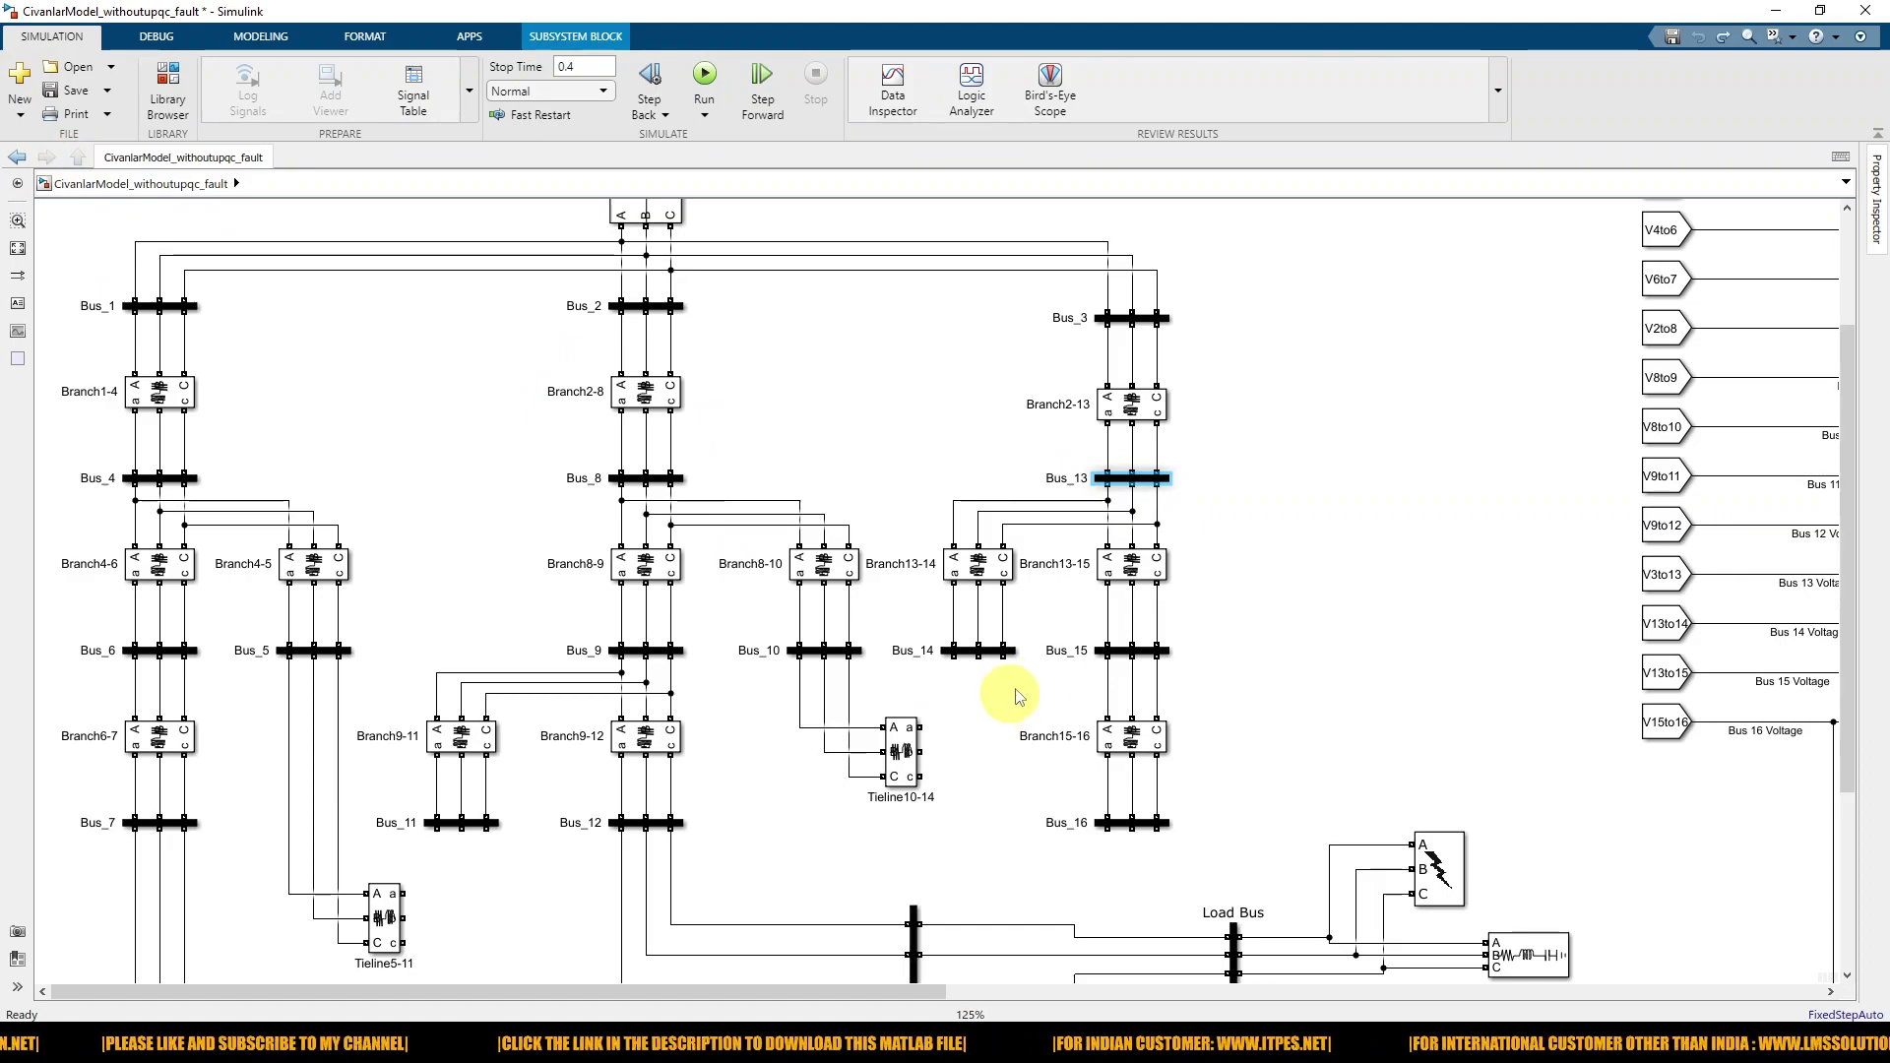
Step: Inspect the contents of the Bus_14 and Bus_9 subsystems, returning to the top-level model after each
double_click(989, 653)
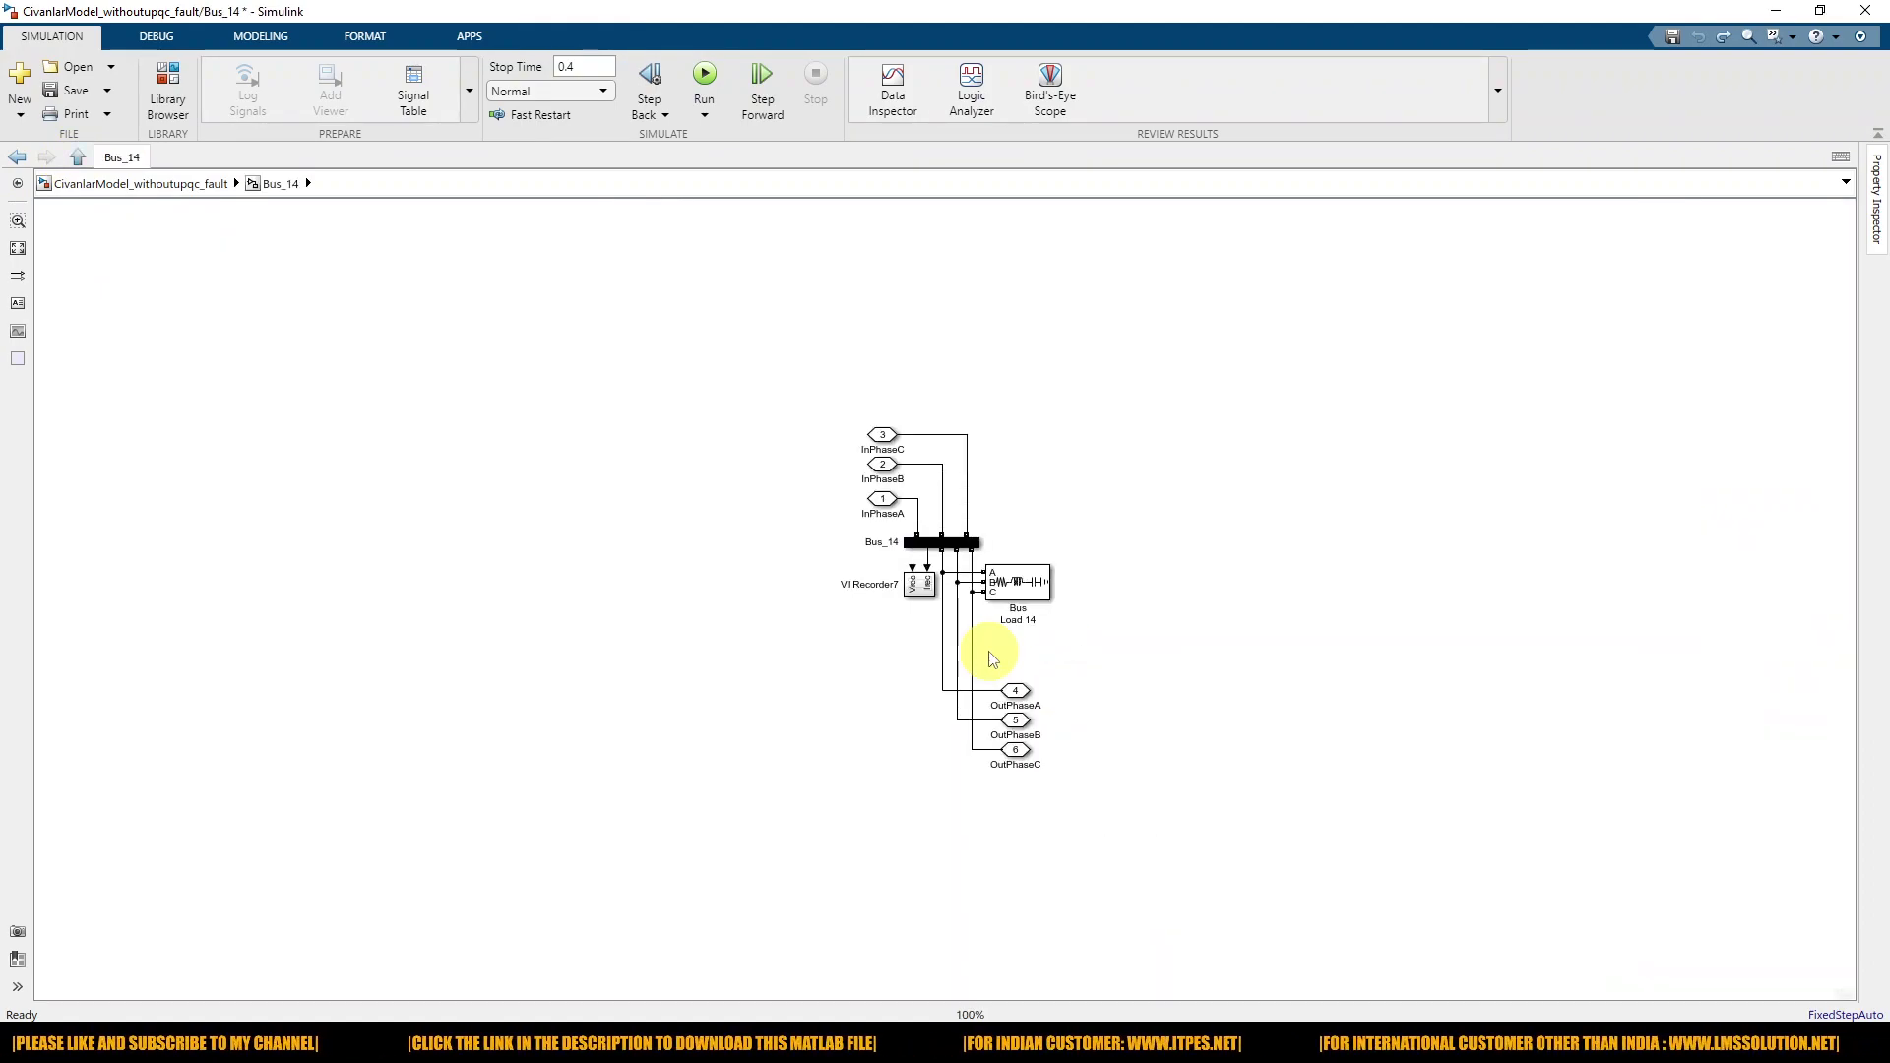
click(78, 161)
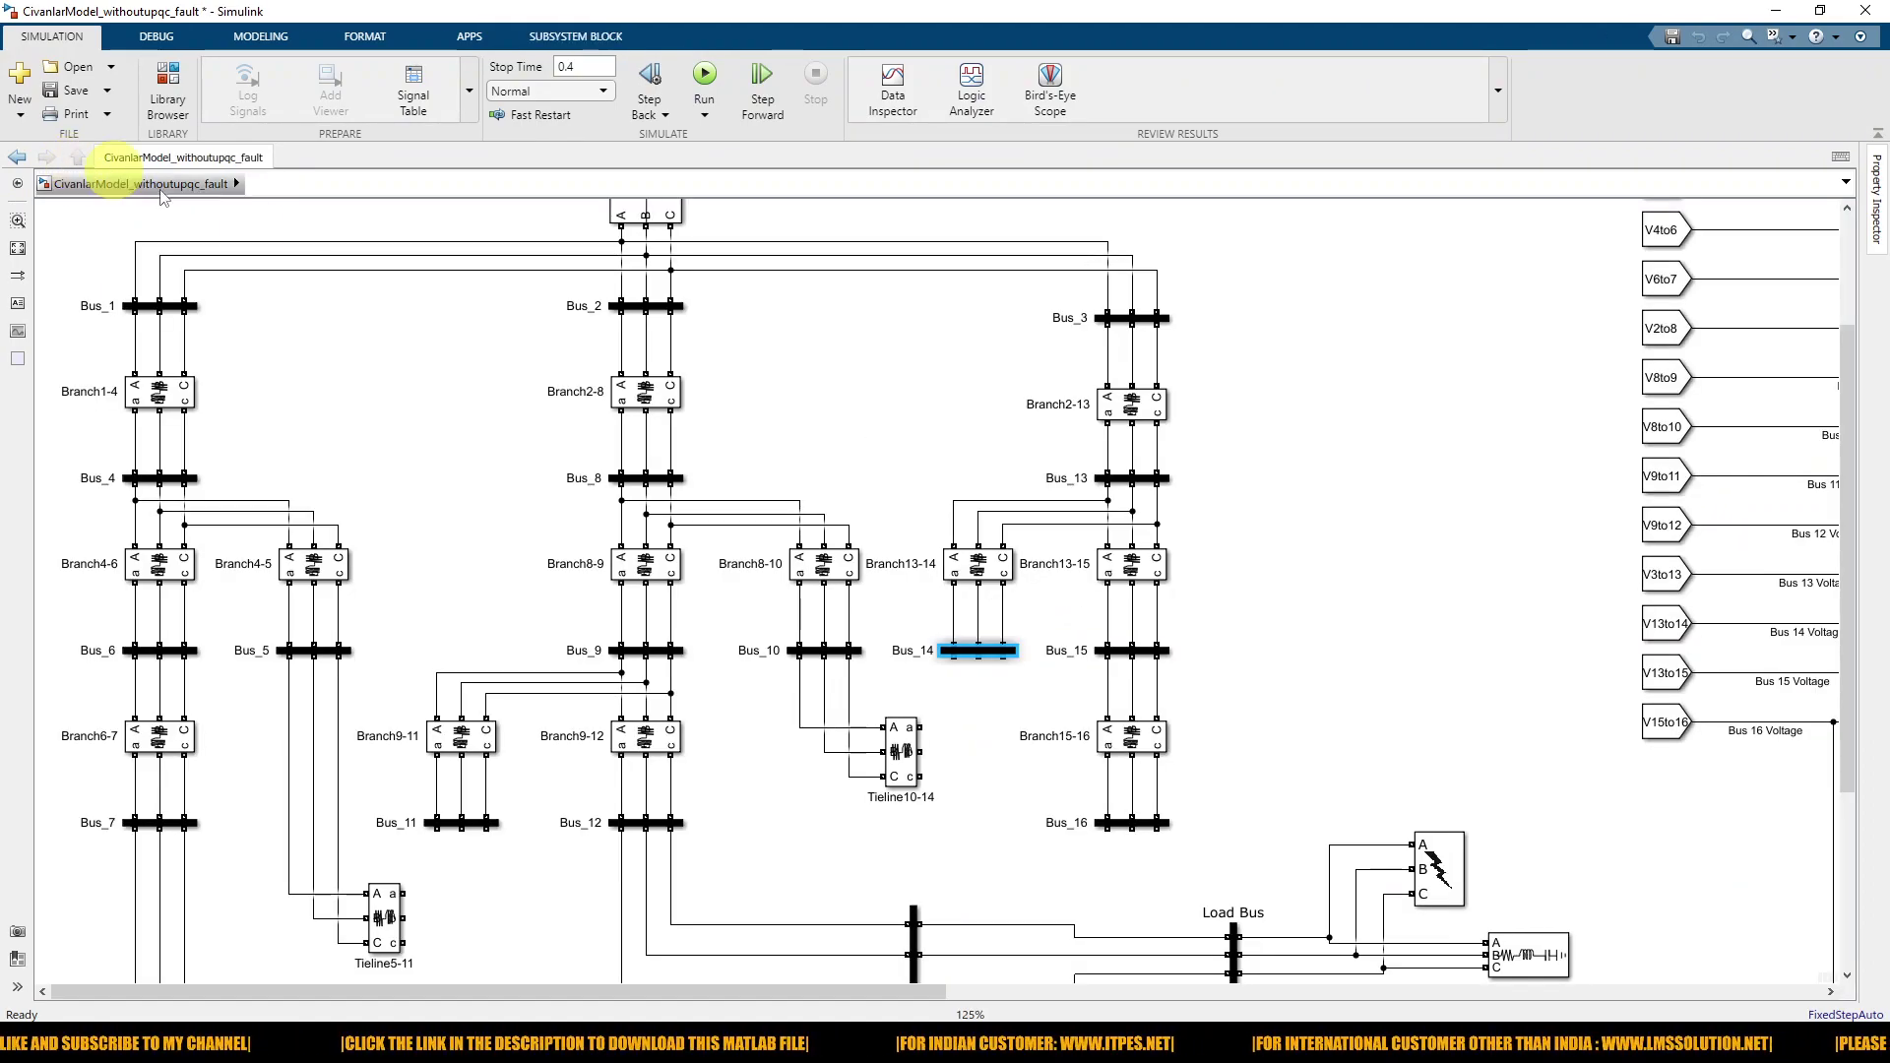
double_click(651, 651)
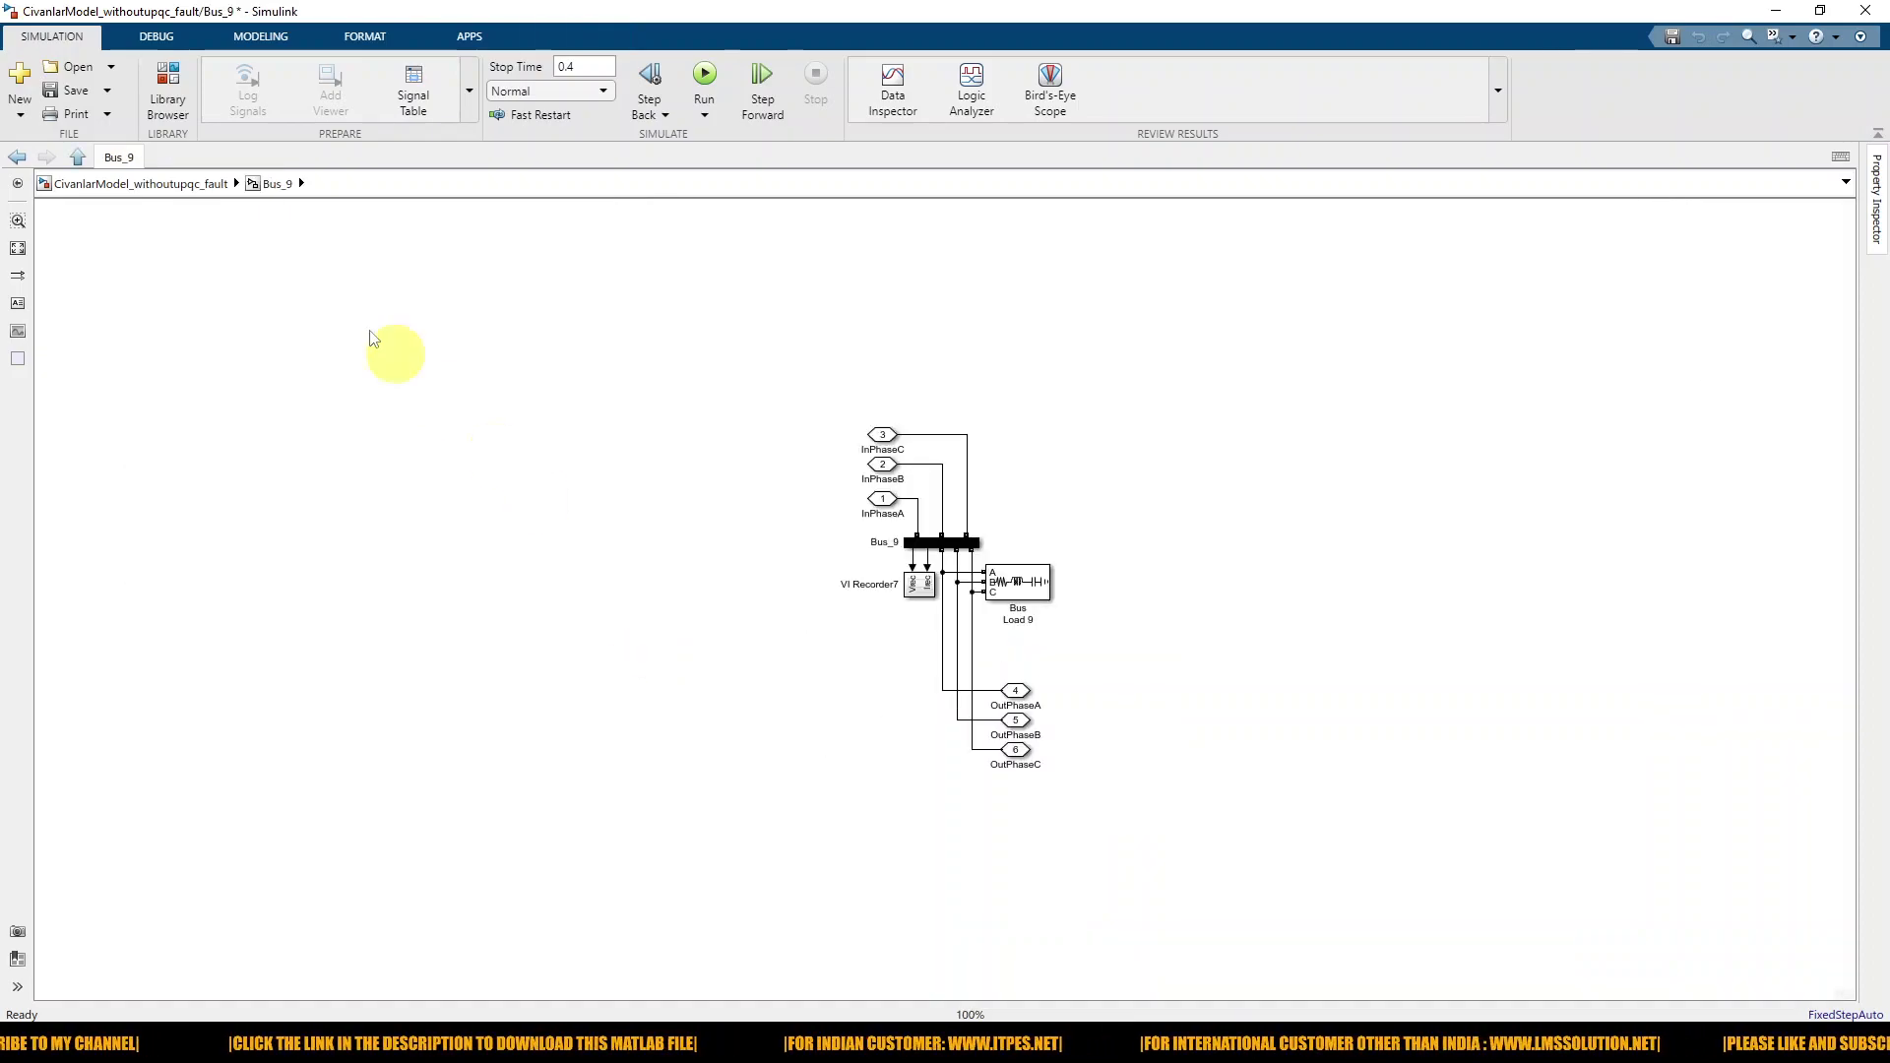
click(79, 160)
Step: Review the phase-to-phase voltage and frequency parameters of the Incoming1 three-phase source, and close its dialog
scroll(655, 655, down, 3)
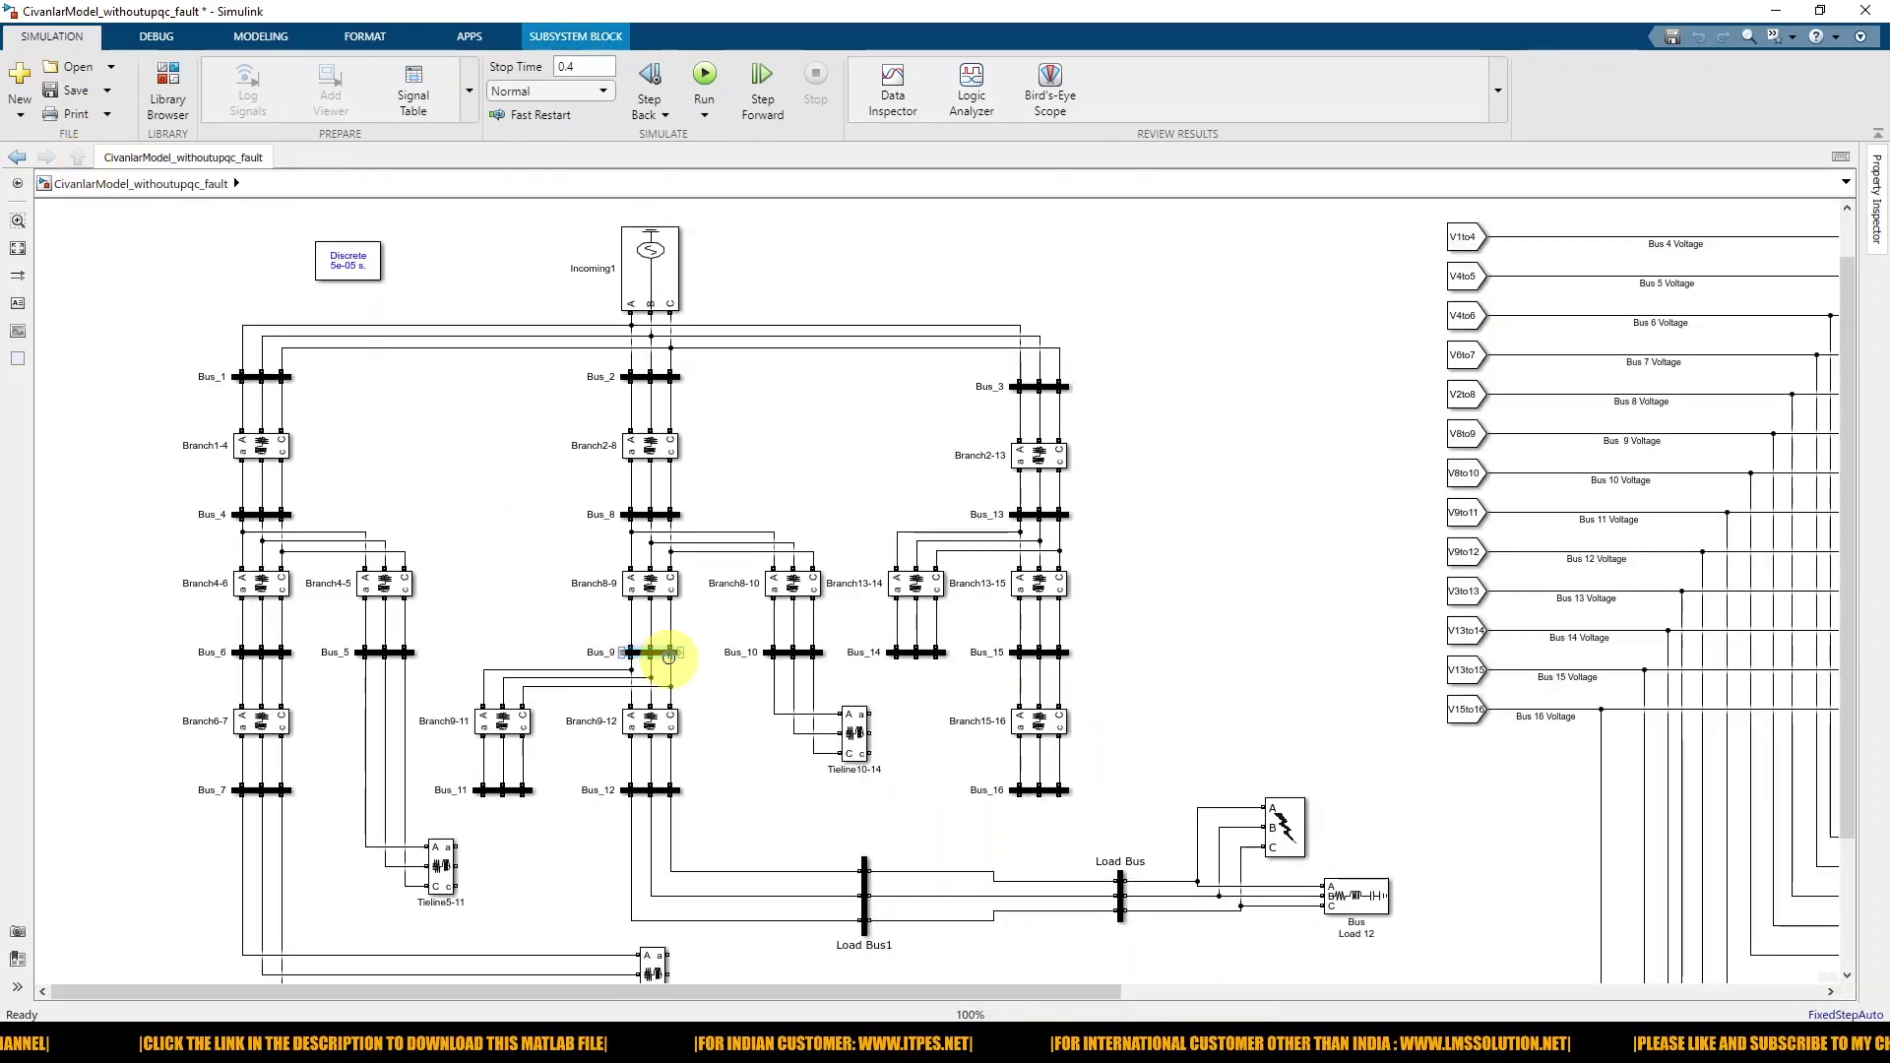
click(660, 345)
double_click(660, 345)
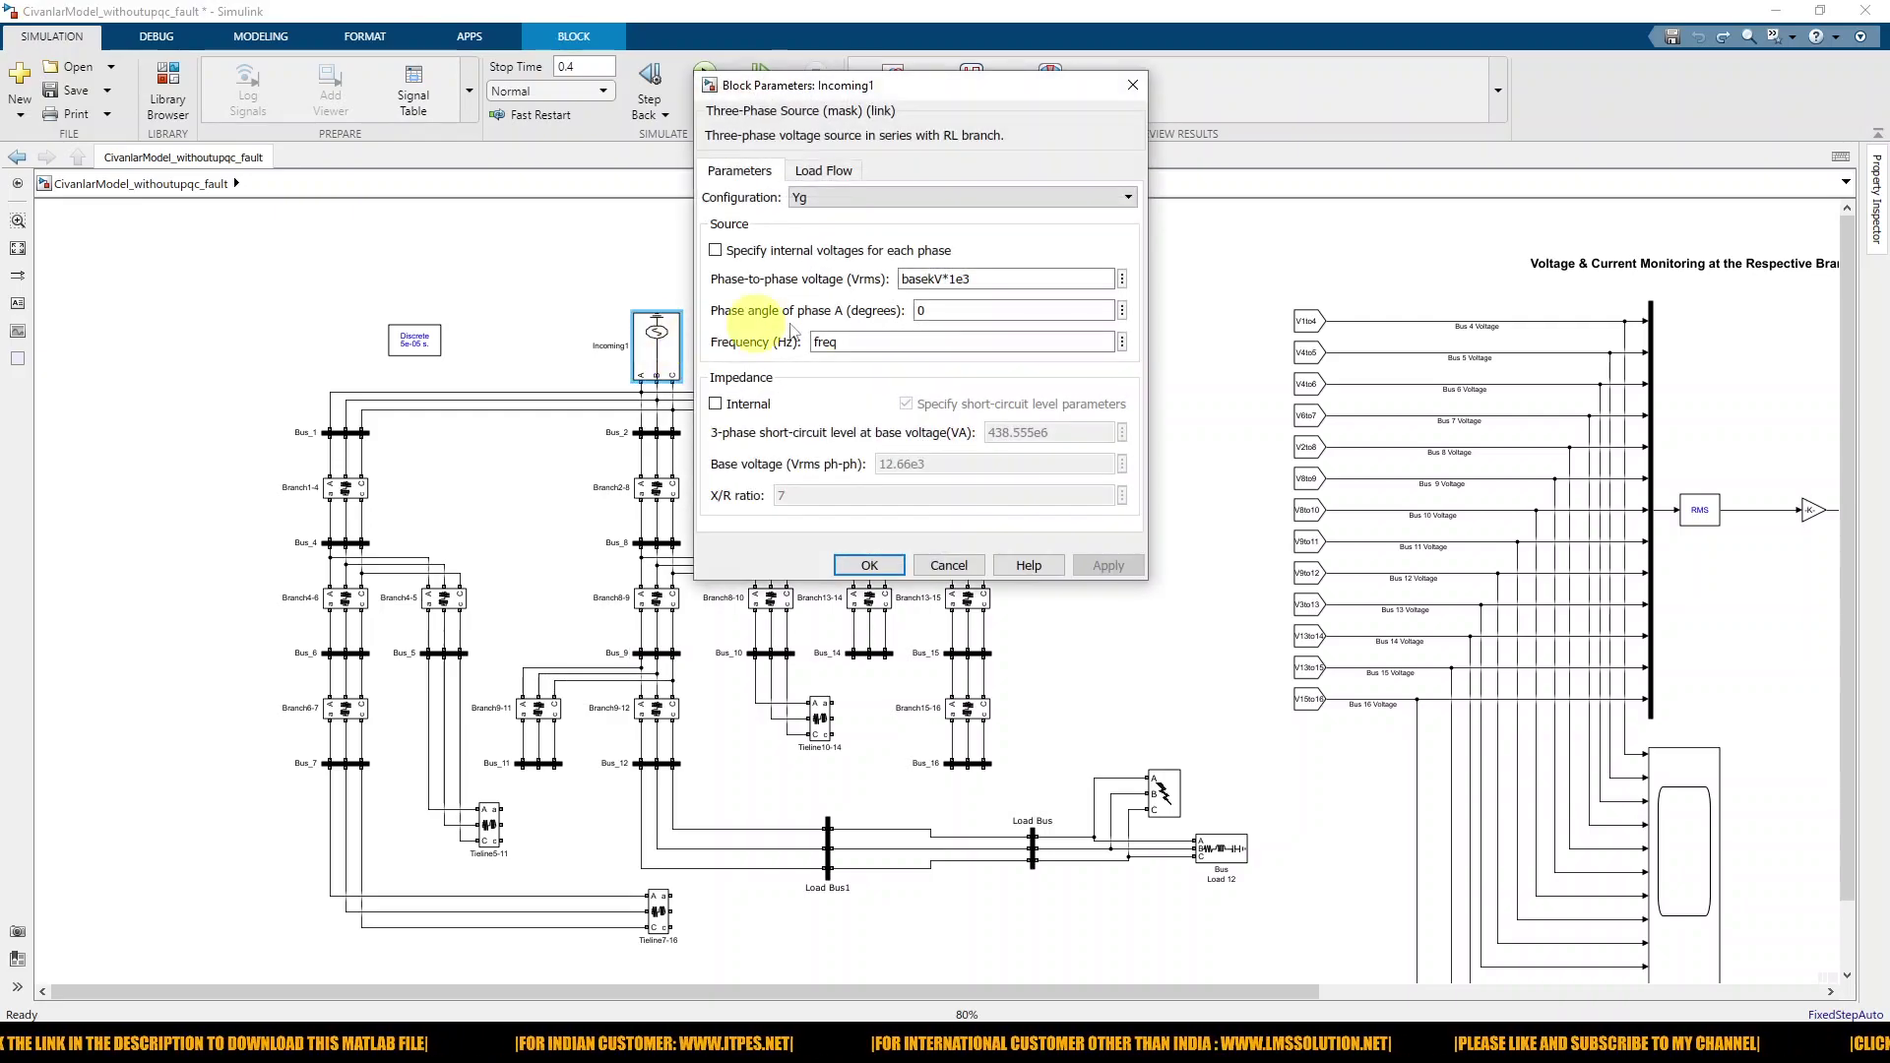
triple_click(923, 280)
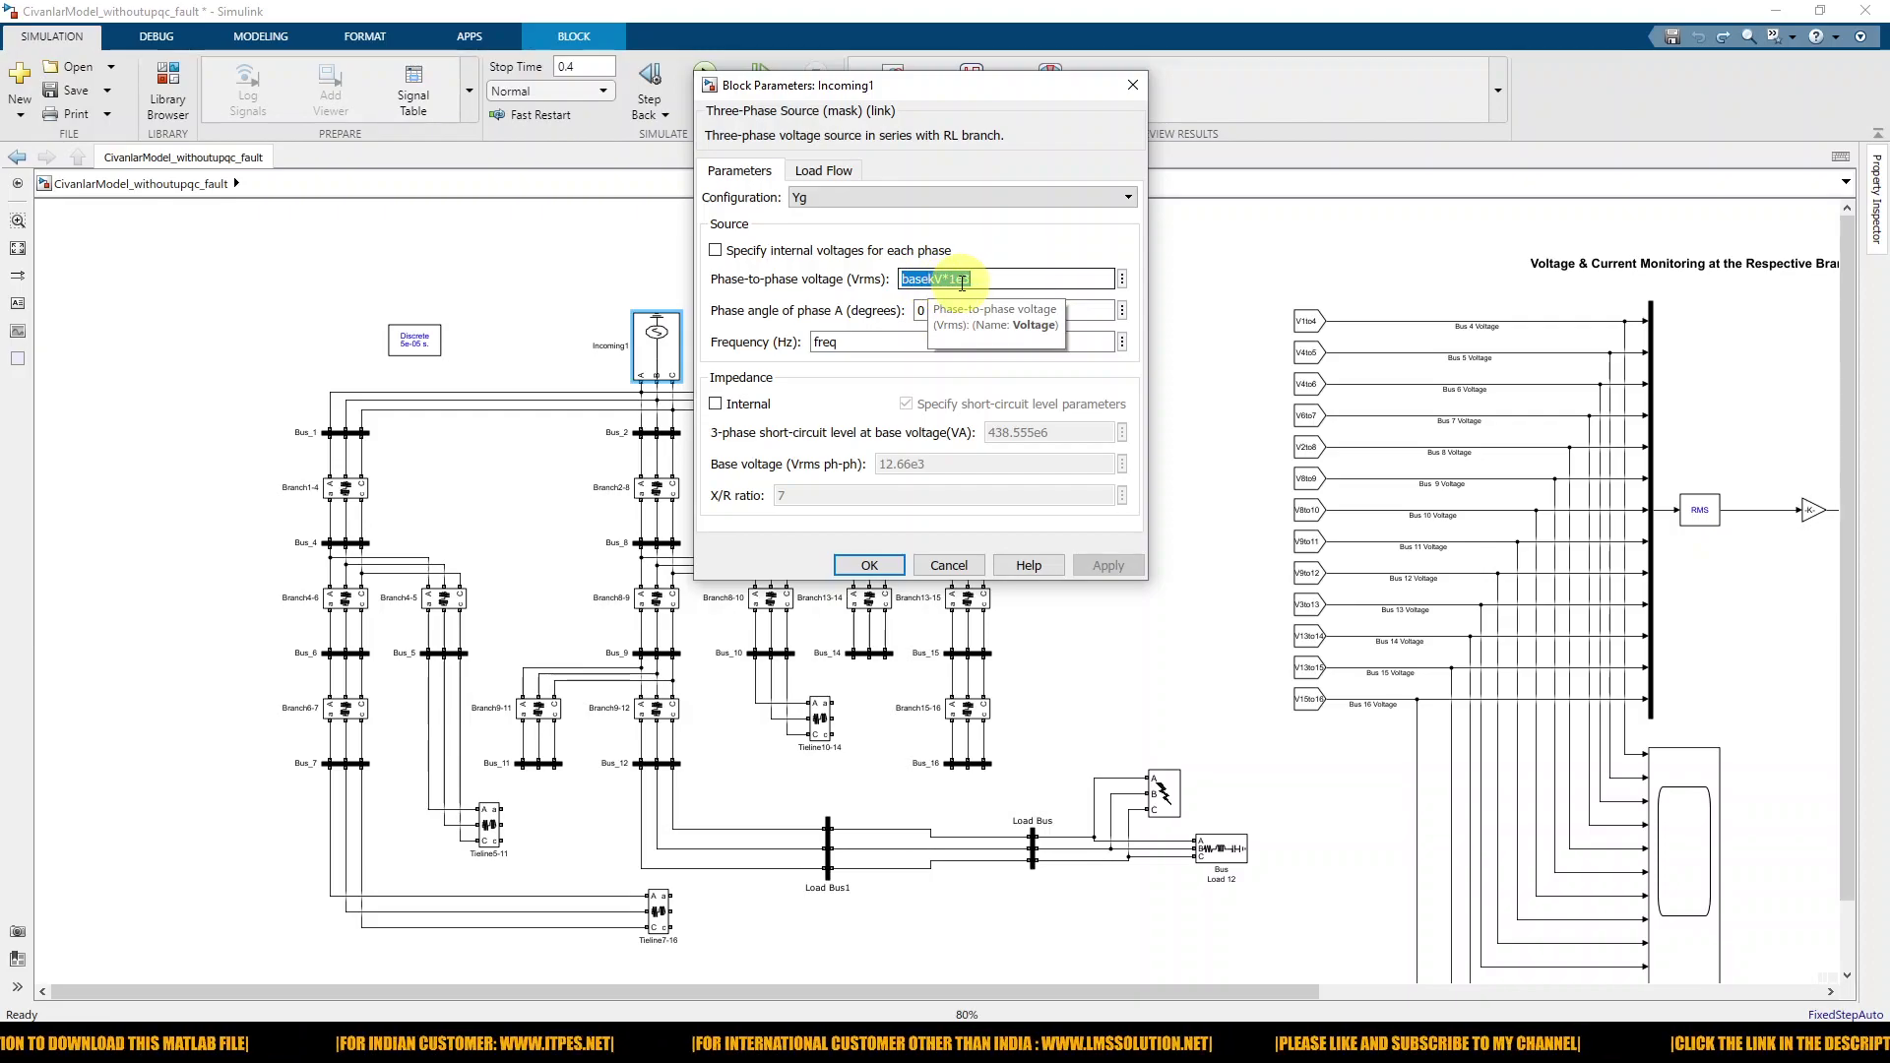
double_click(837, 341)
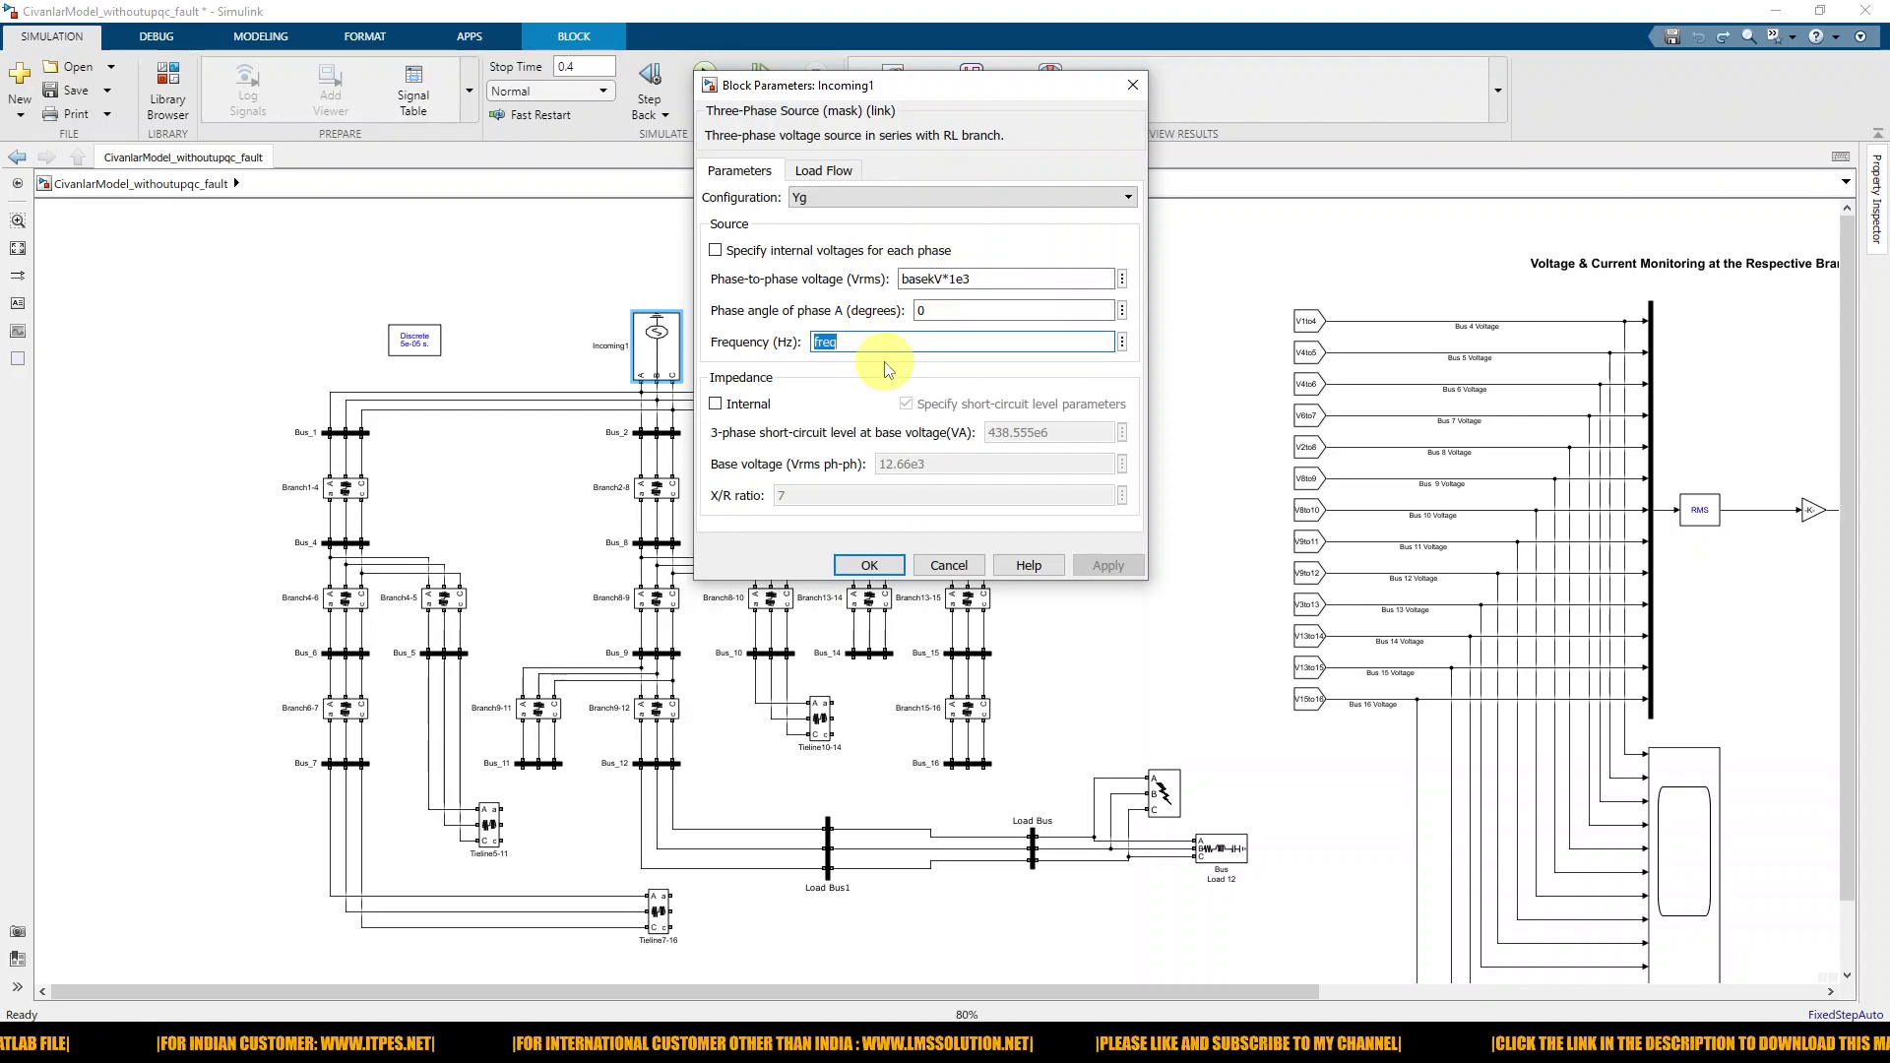
click(868, 568)
click(561, 541)
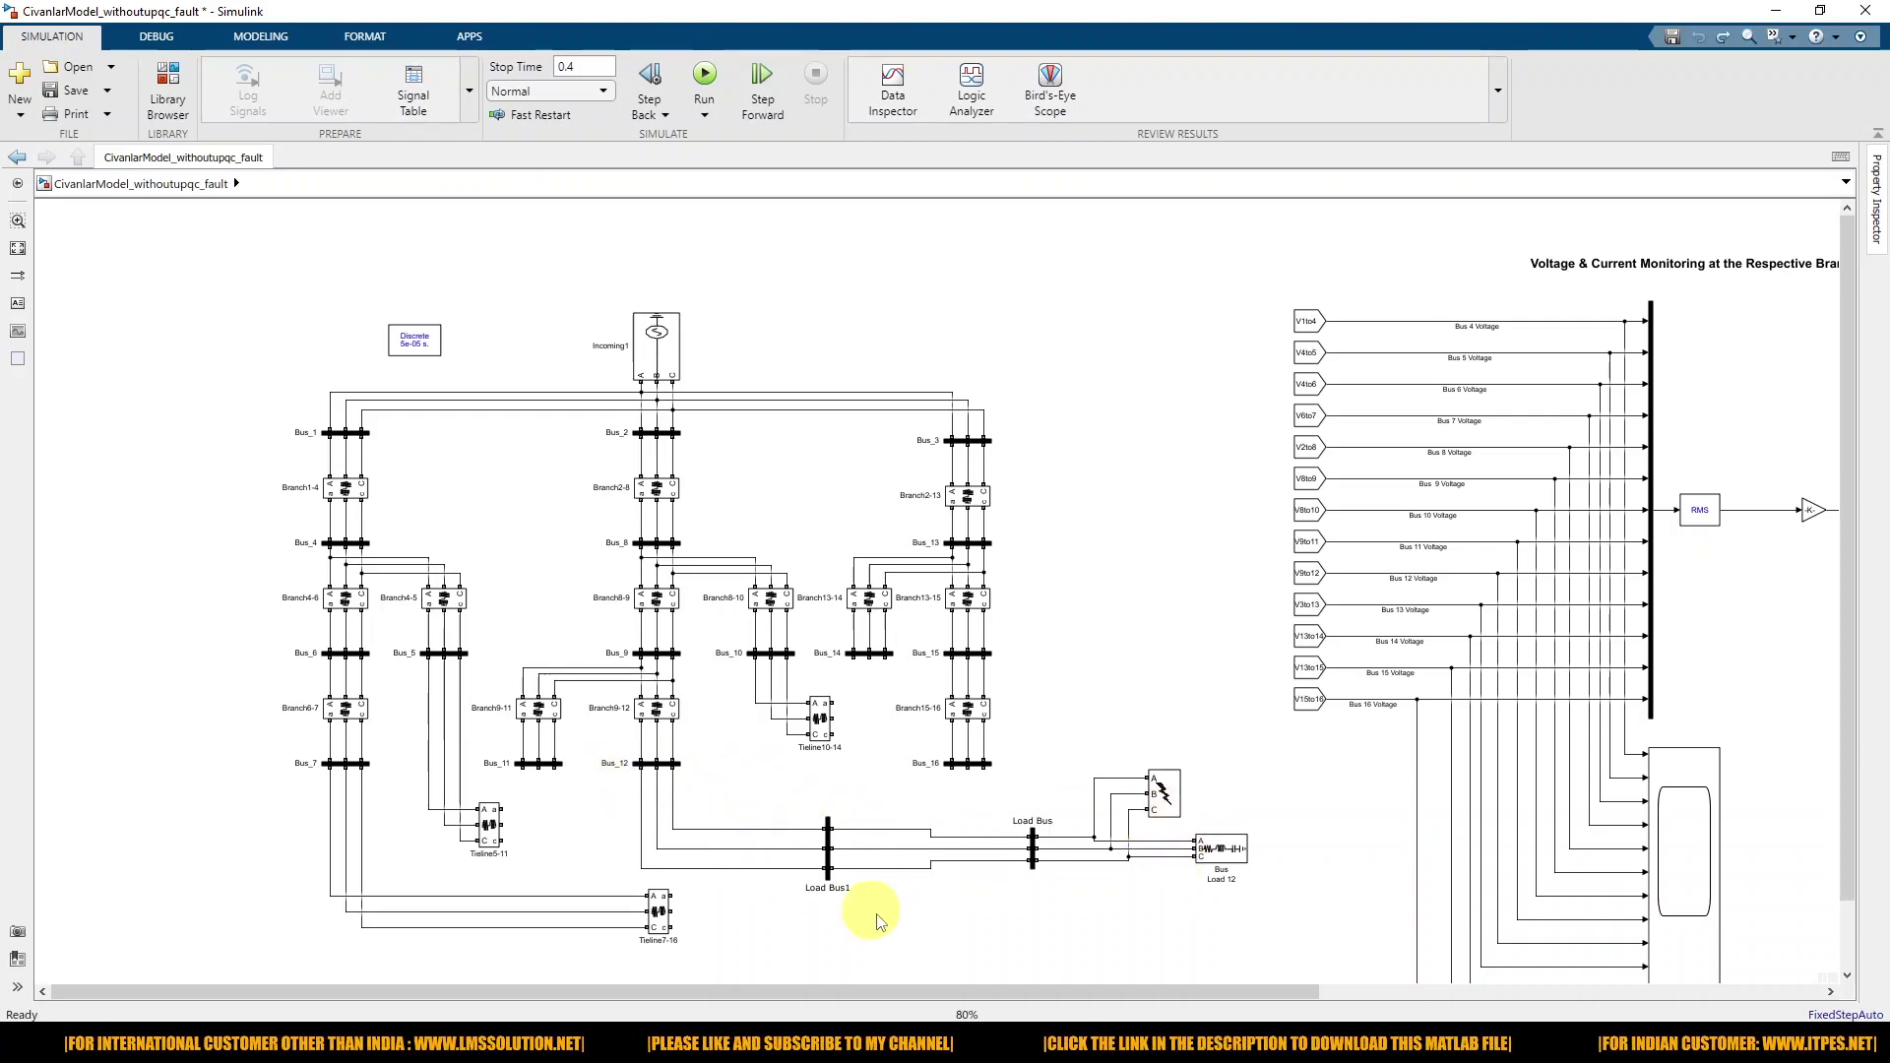
Step: Review the Three-Phase Fault block's switching times and the Bus Load 12 power parameters, closing each dialog
double_click(1165, 797)
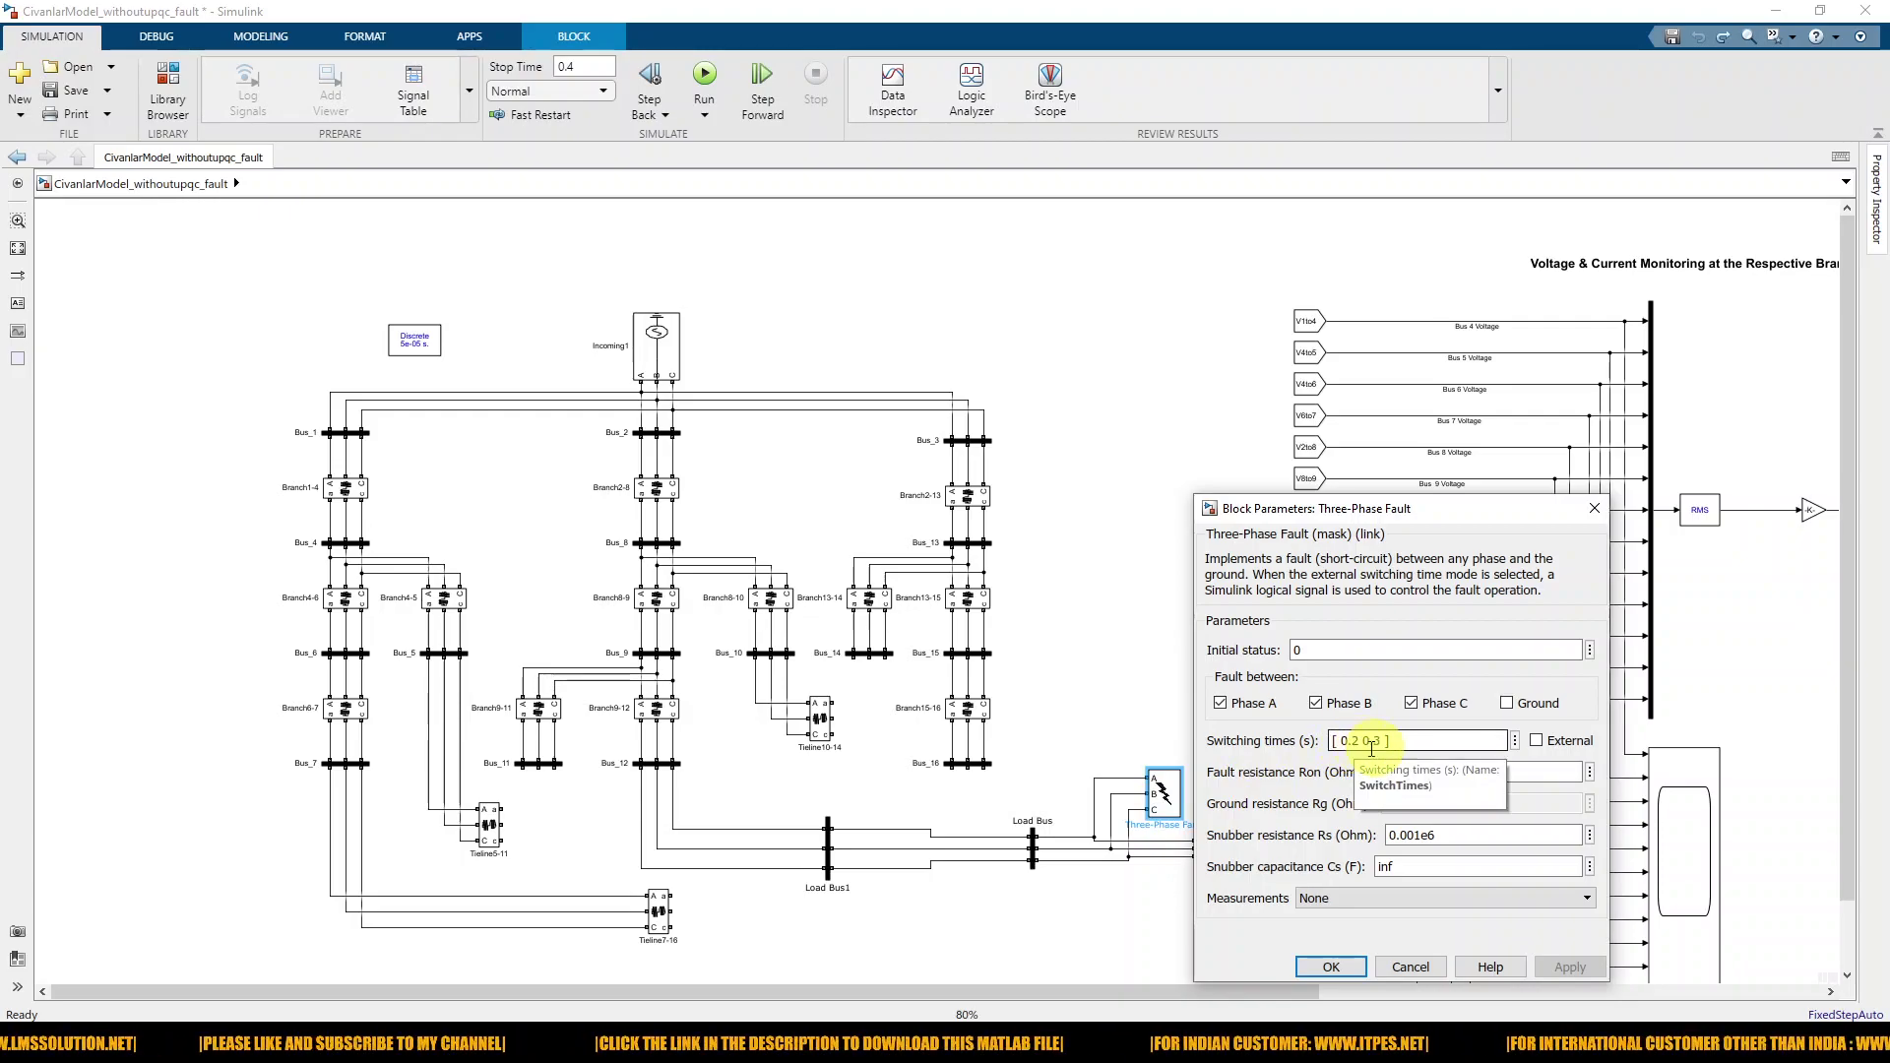
click(1322, 966)
double_click(1231, 853)
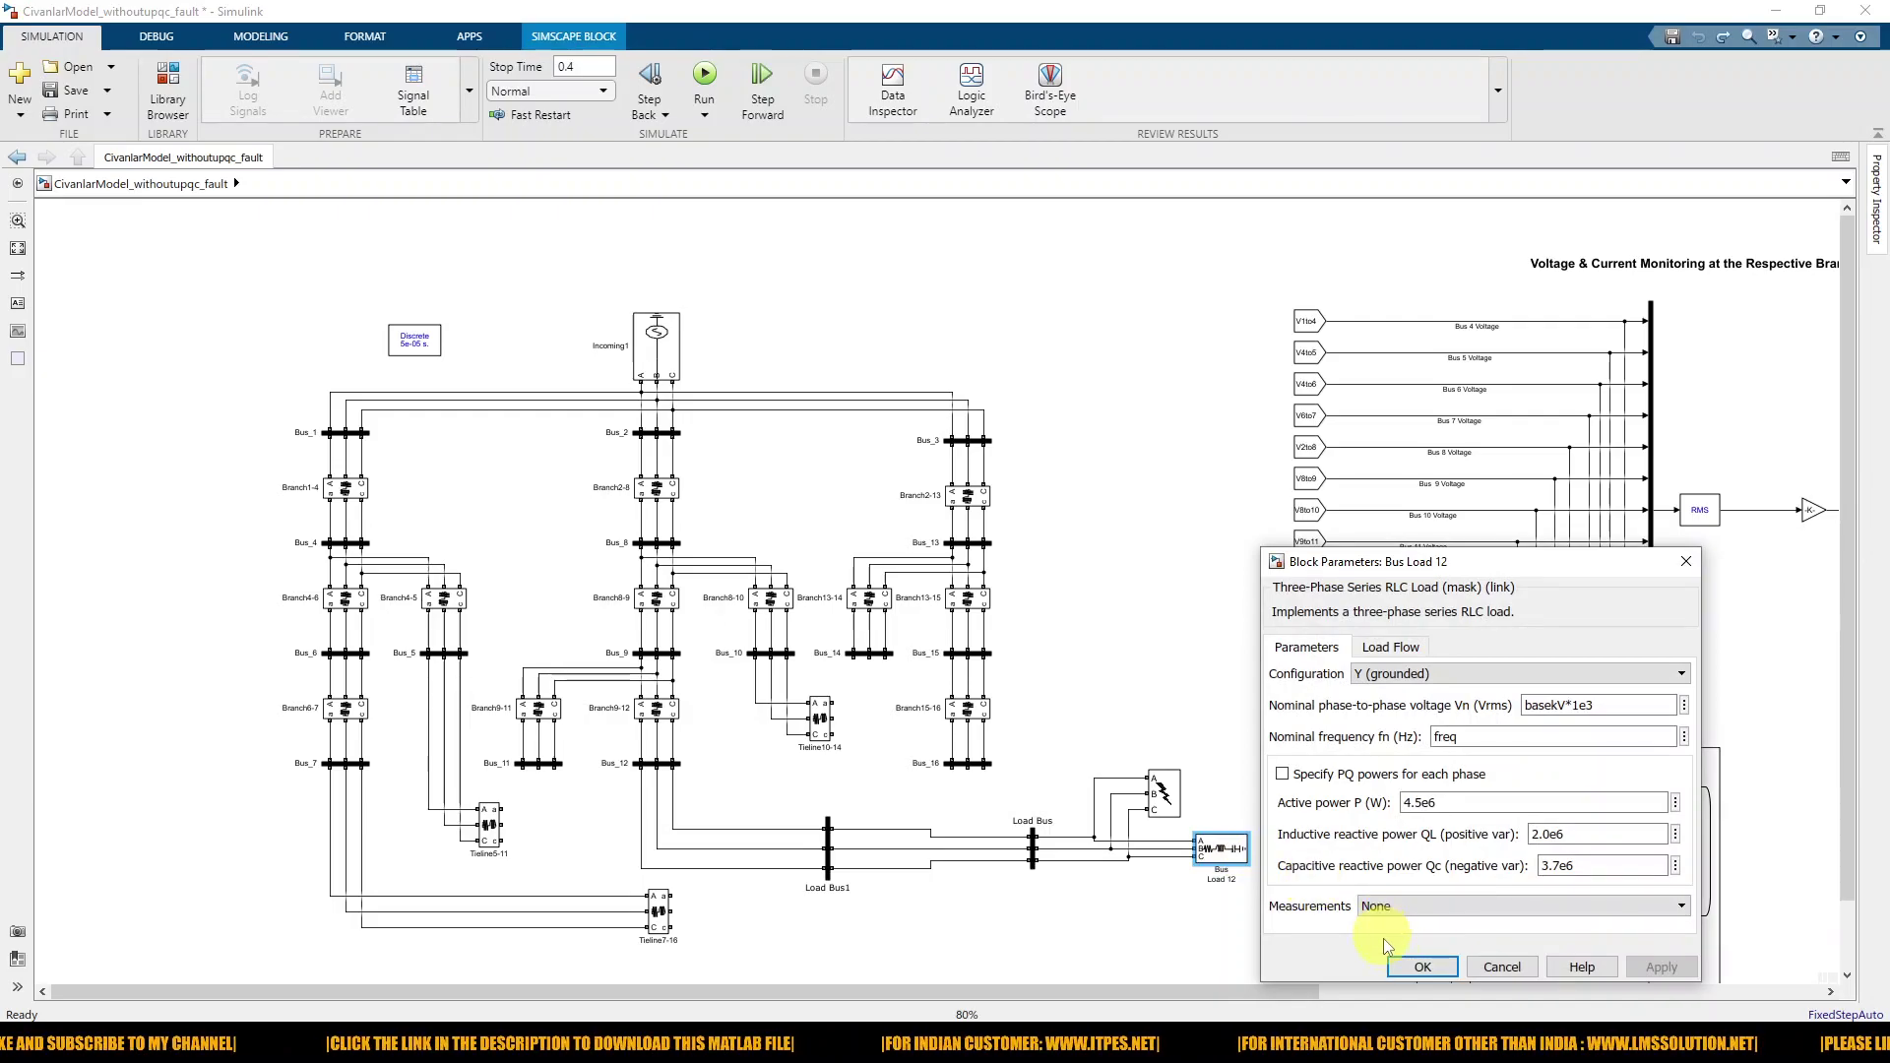
click(1419, 967)
click(1257, 955)
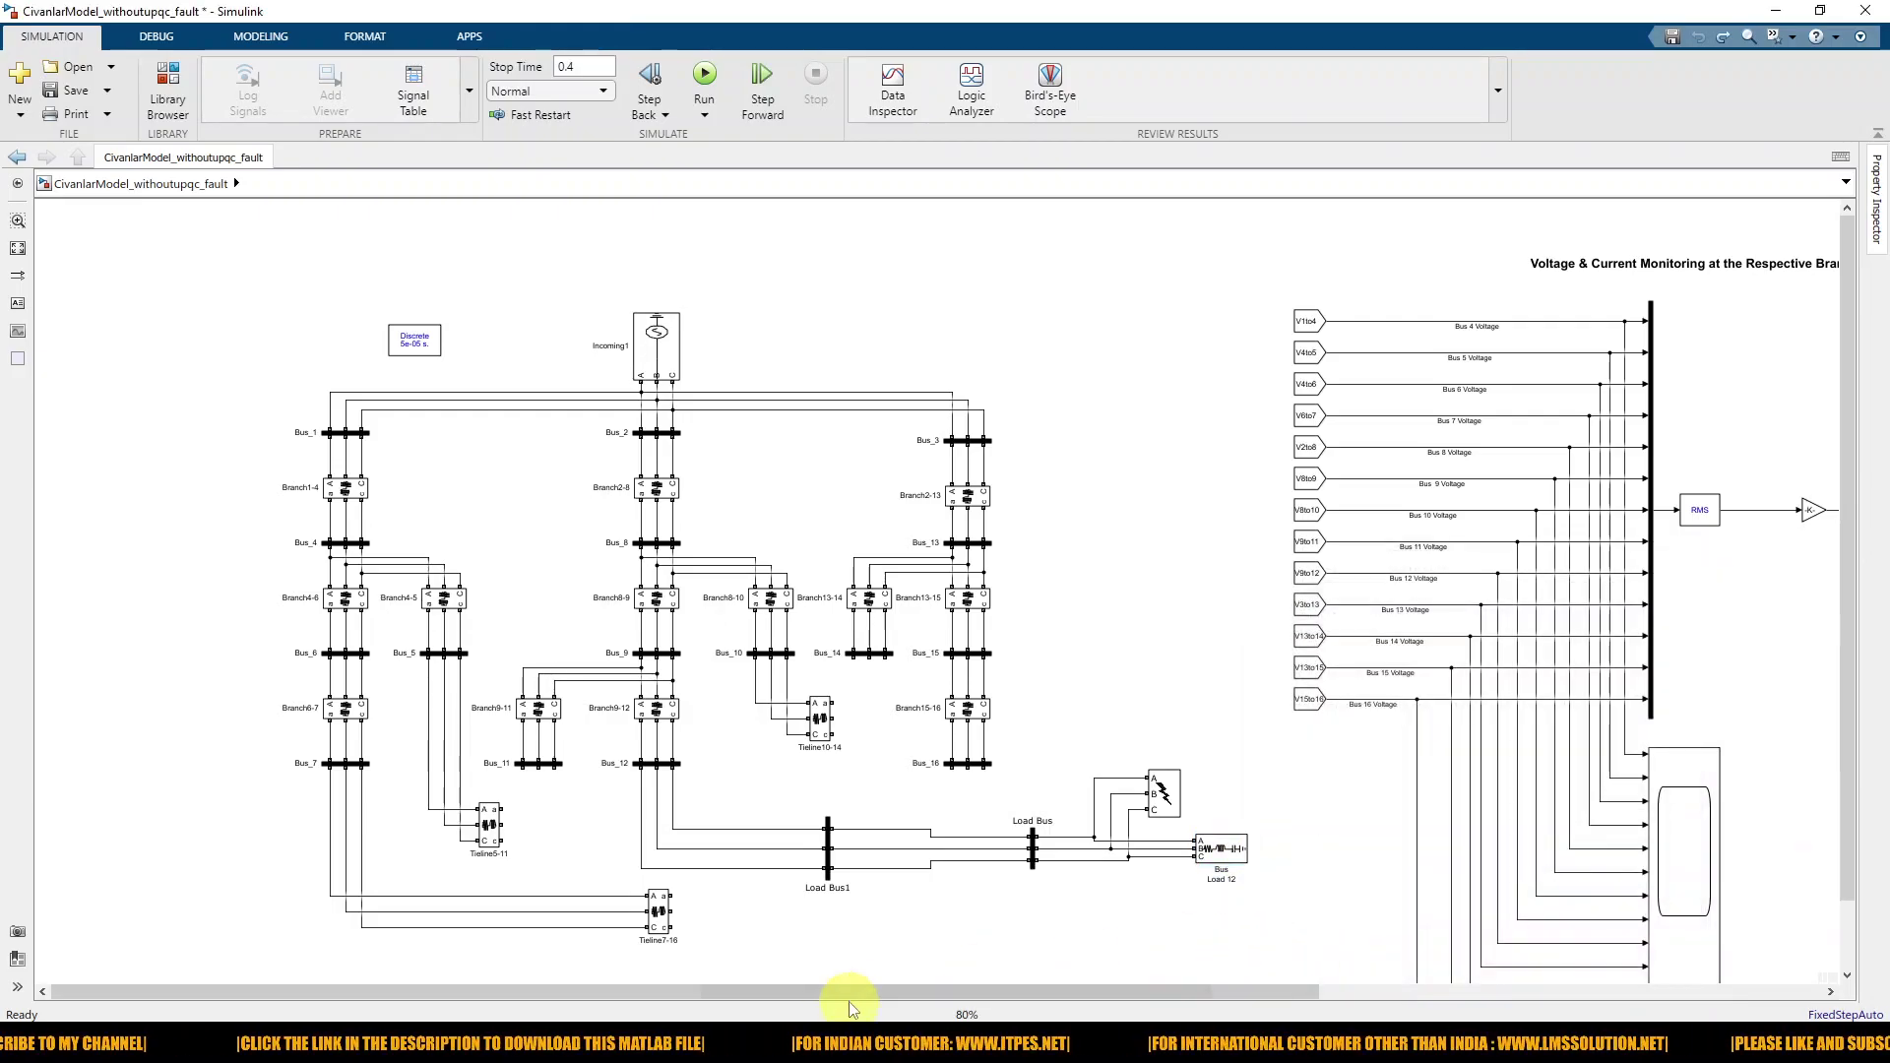
Step: Arrange Scope and Scope1 of the CivanlarModel_withoutupqc_fault model side by side and run the simulation
click(810, 1024)
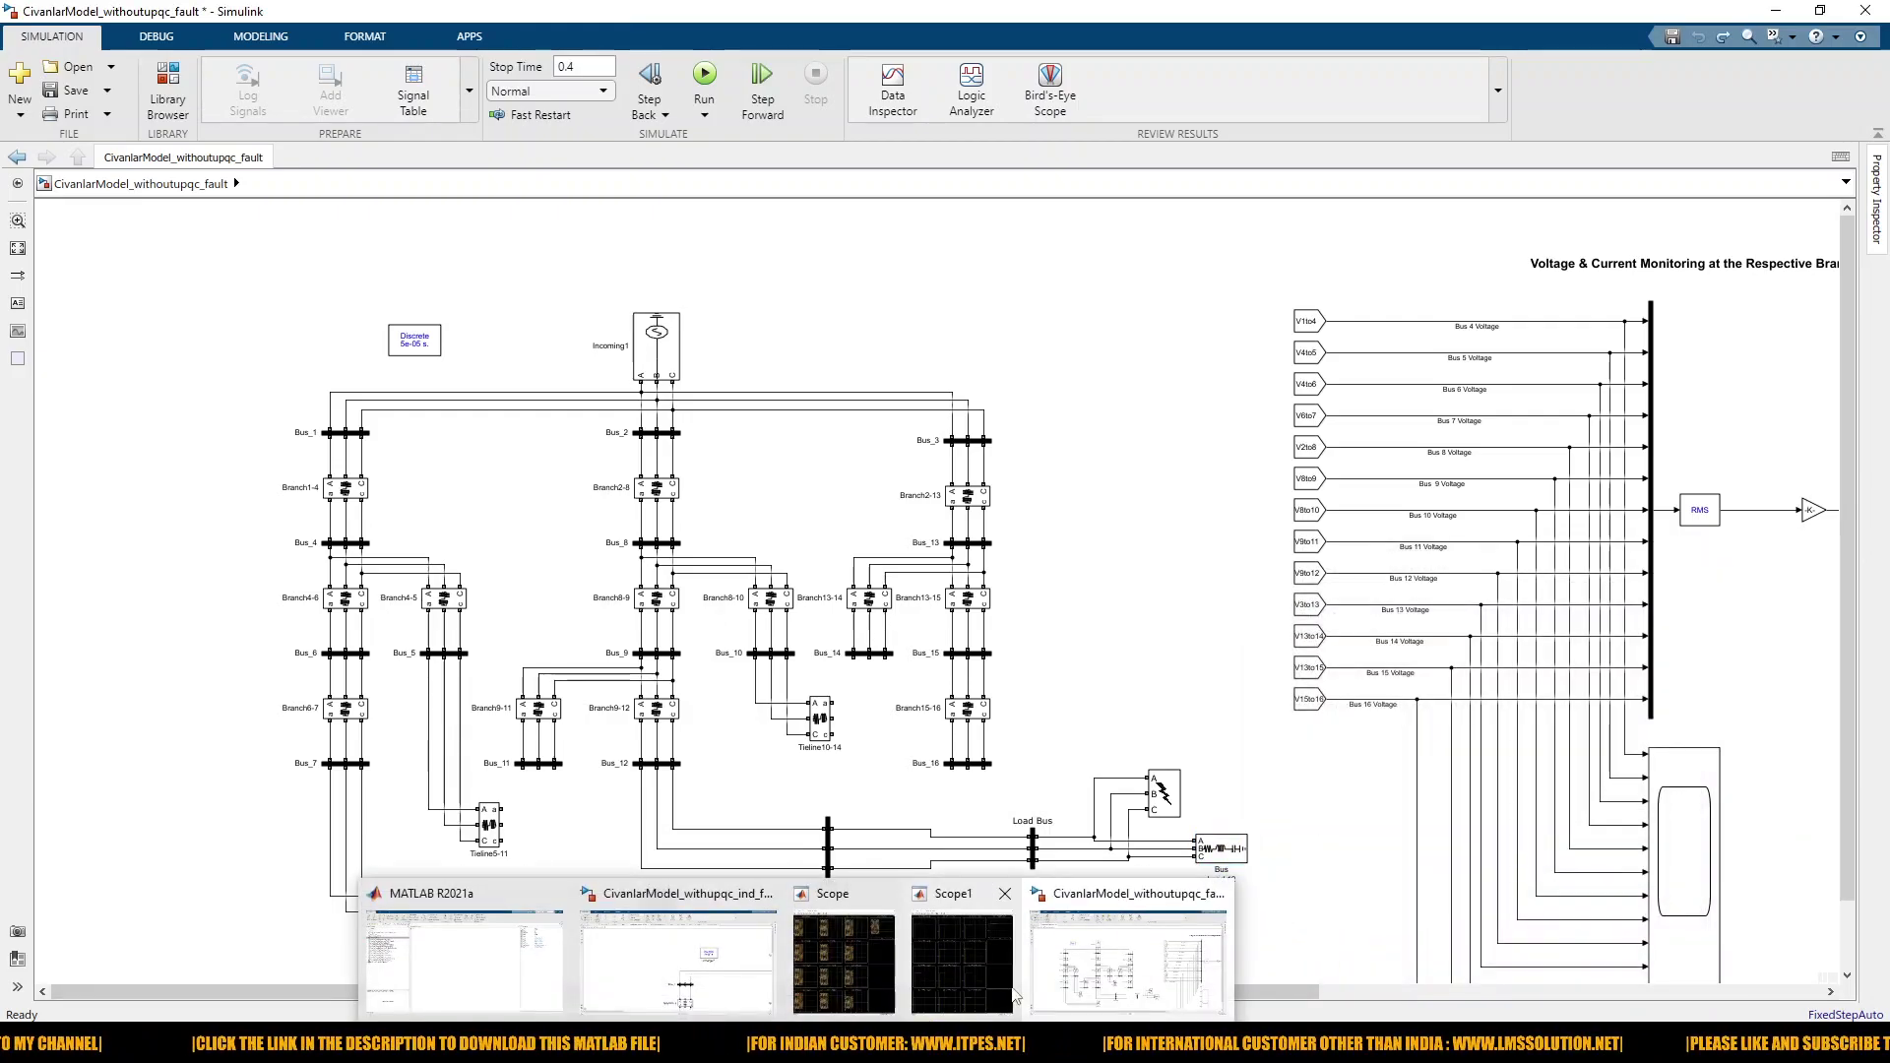
double_click(1686, 827)
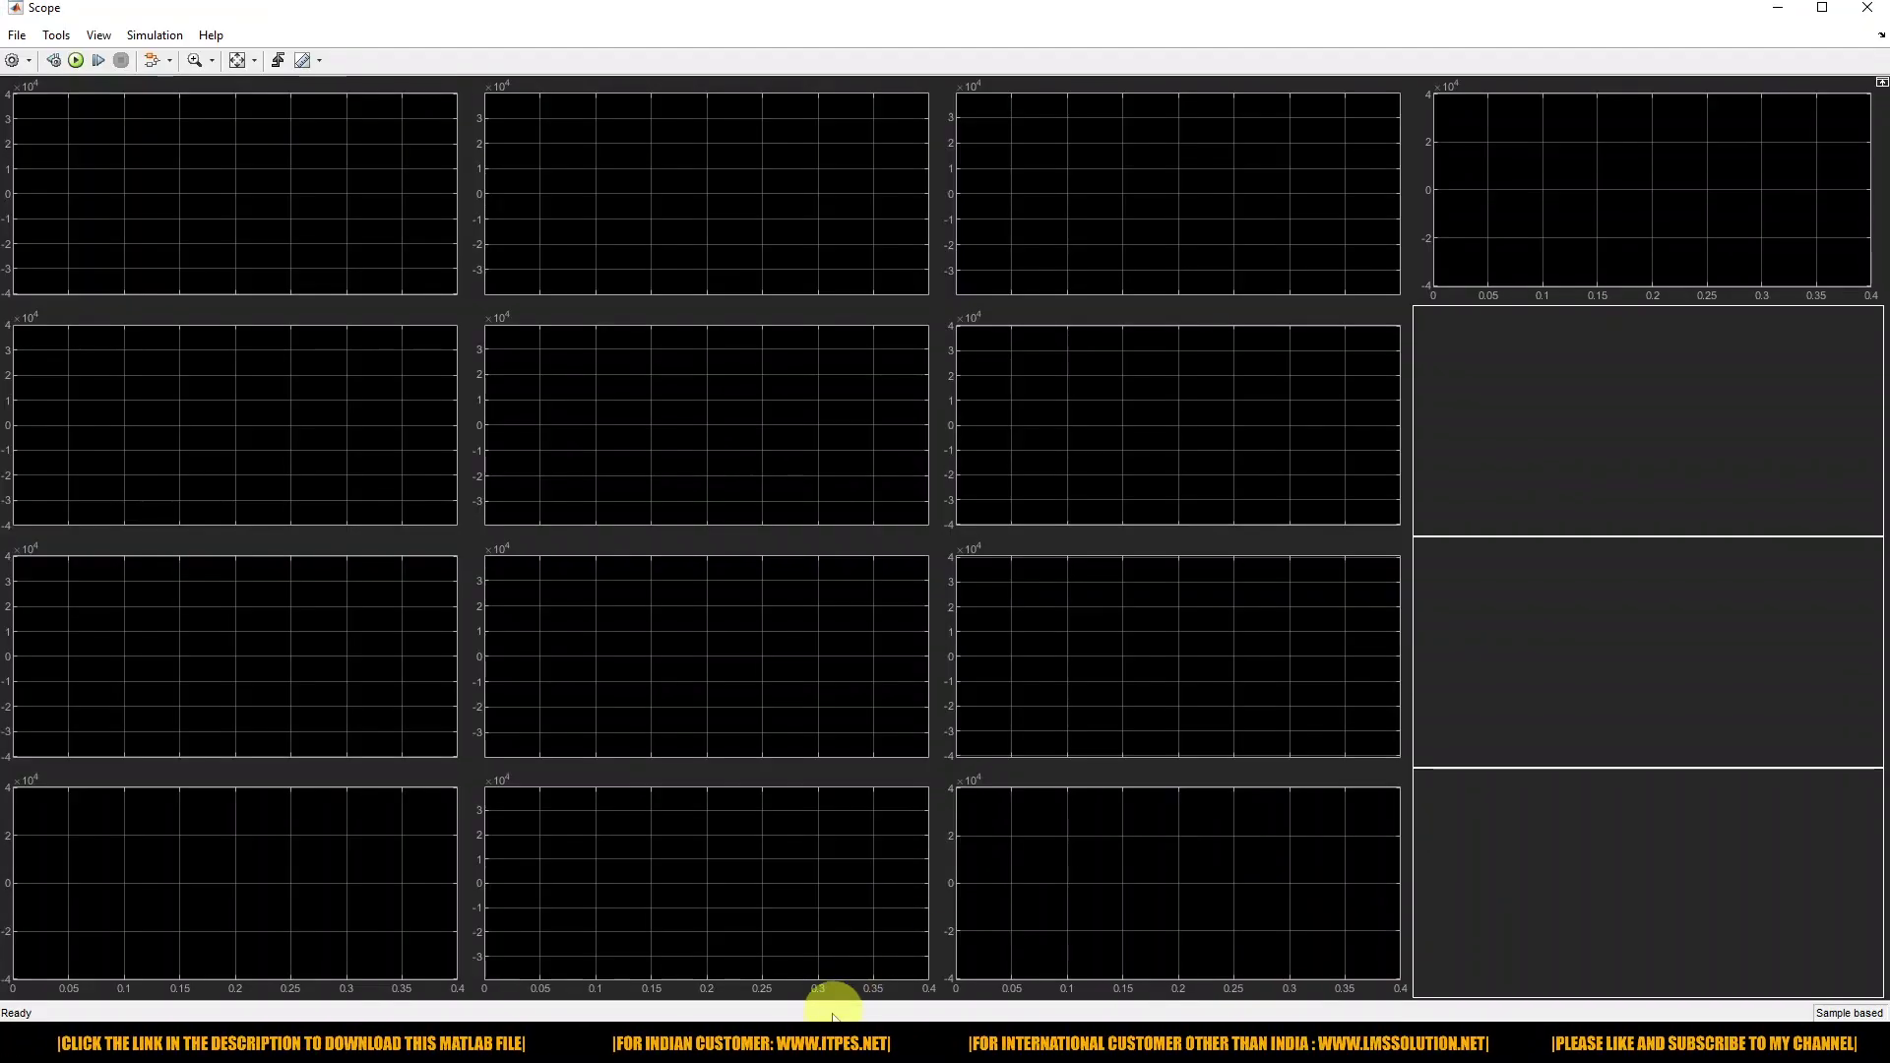
drag(822, 15, 347, 44)
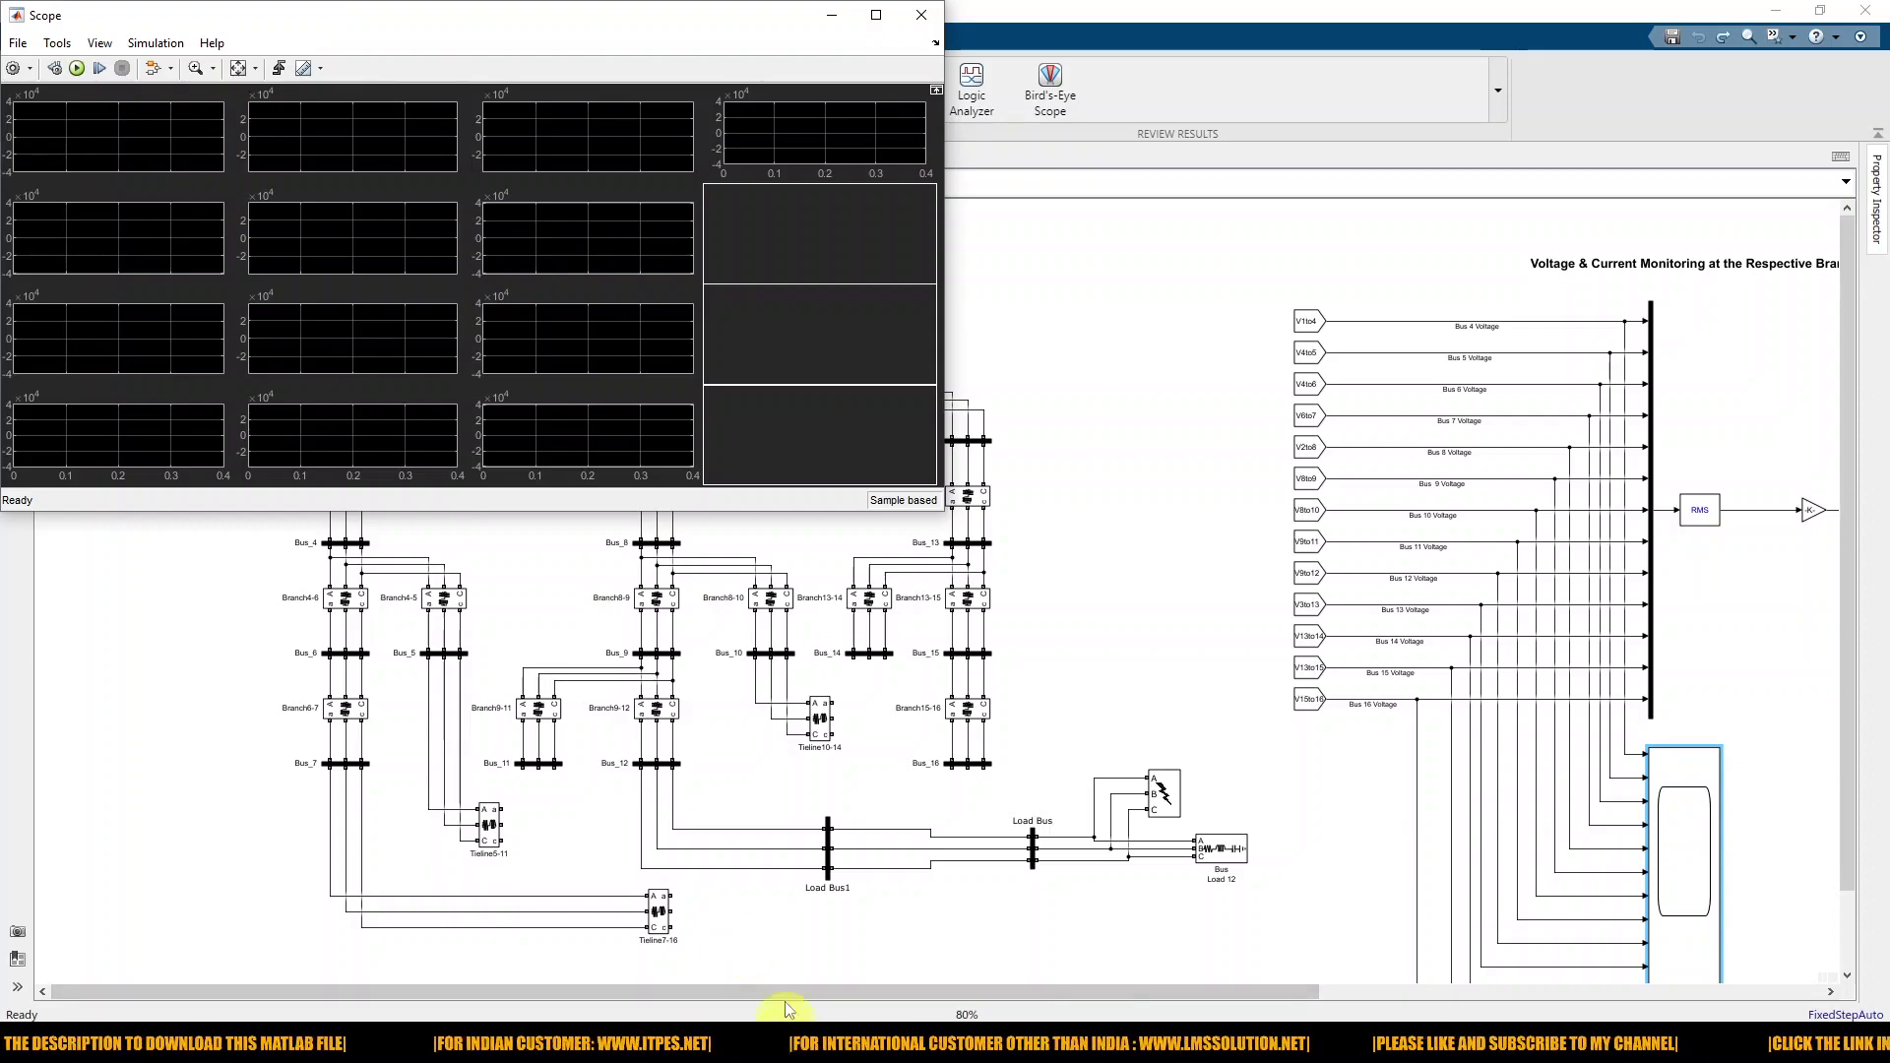
drag(422, 15, 12, 69)
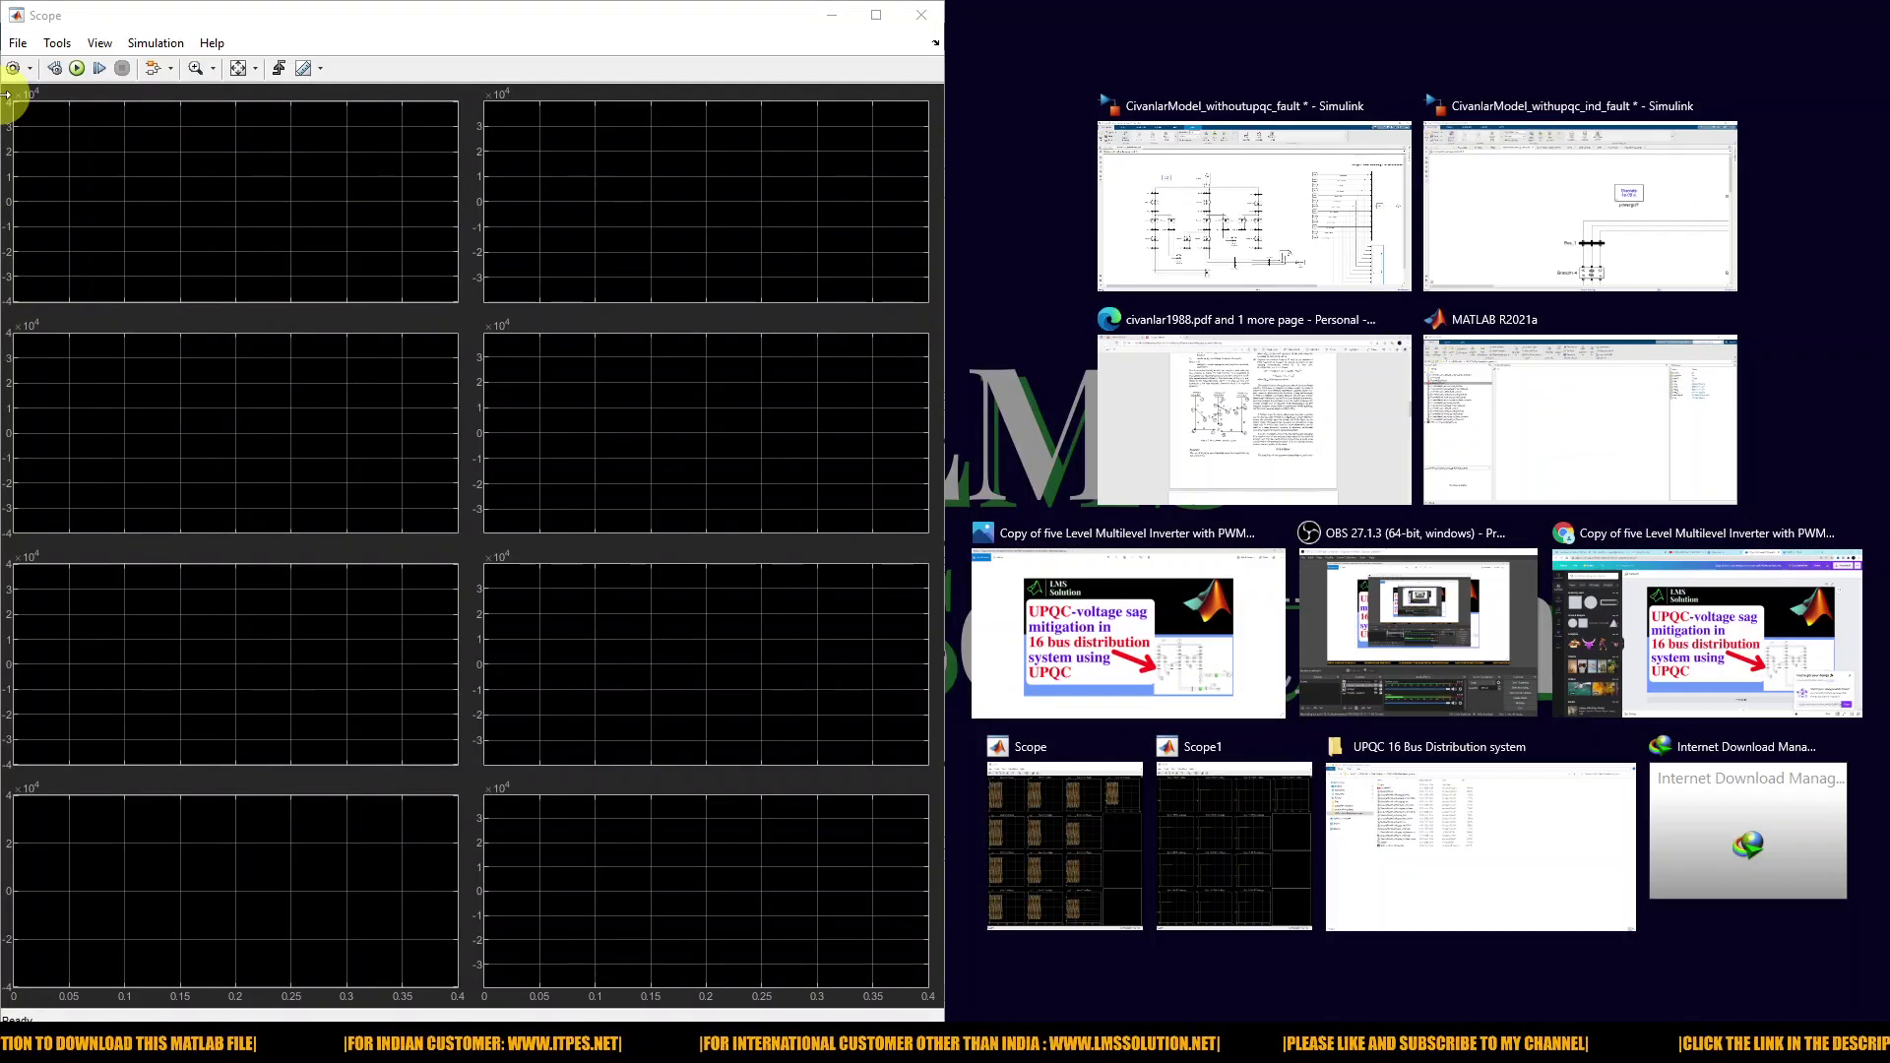
click(1169, 227)
drag(1235, 1004, 1767, 952)
double_click(1569, 653)
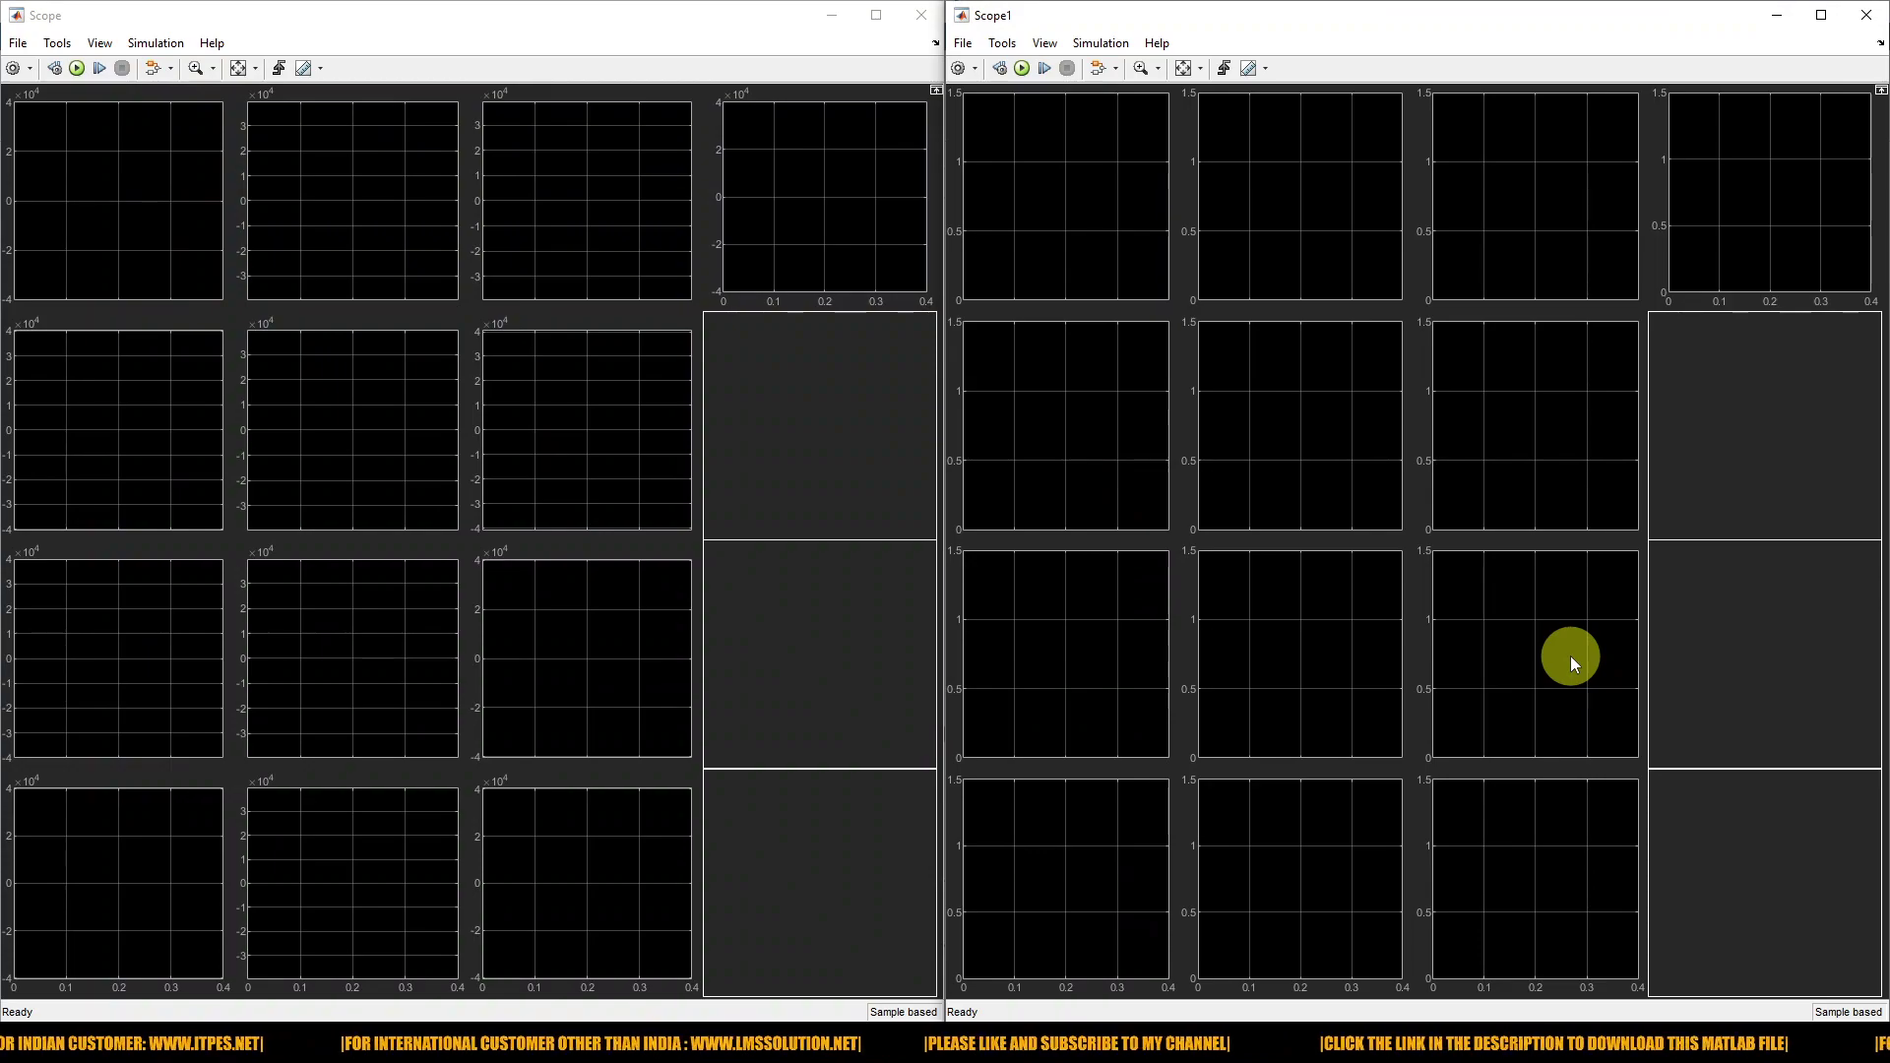
click(75, 69)
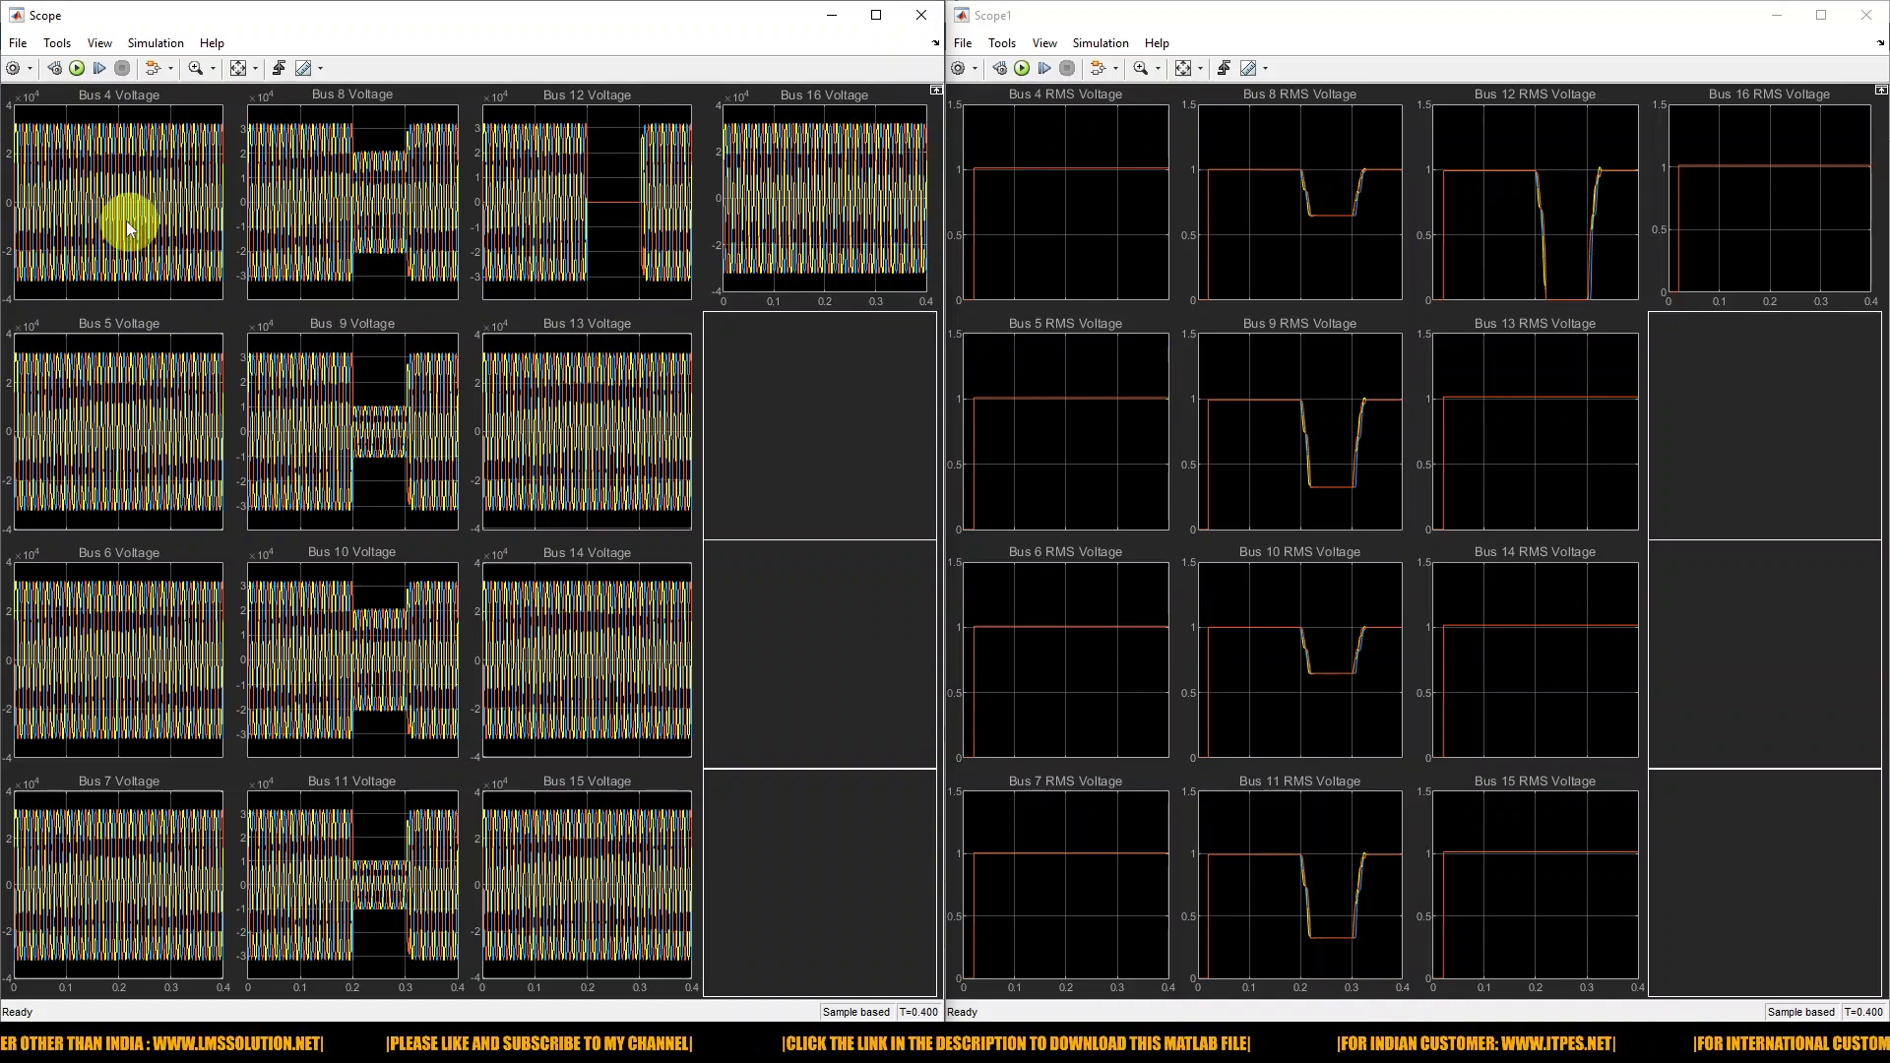
Step: Circle the fault-interval voltage drops on the Bus 12, 8, 9, 10 and 11 Voltage plots with the pen
key(ctrl+shift+d)
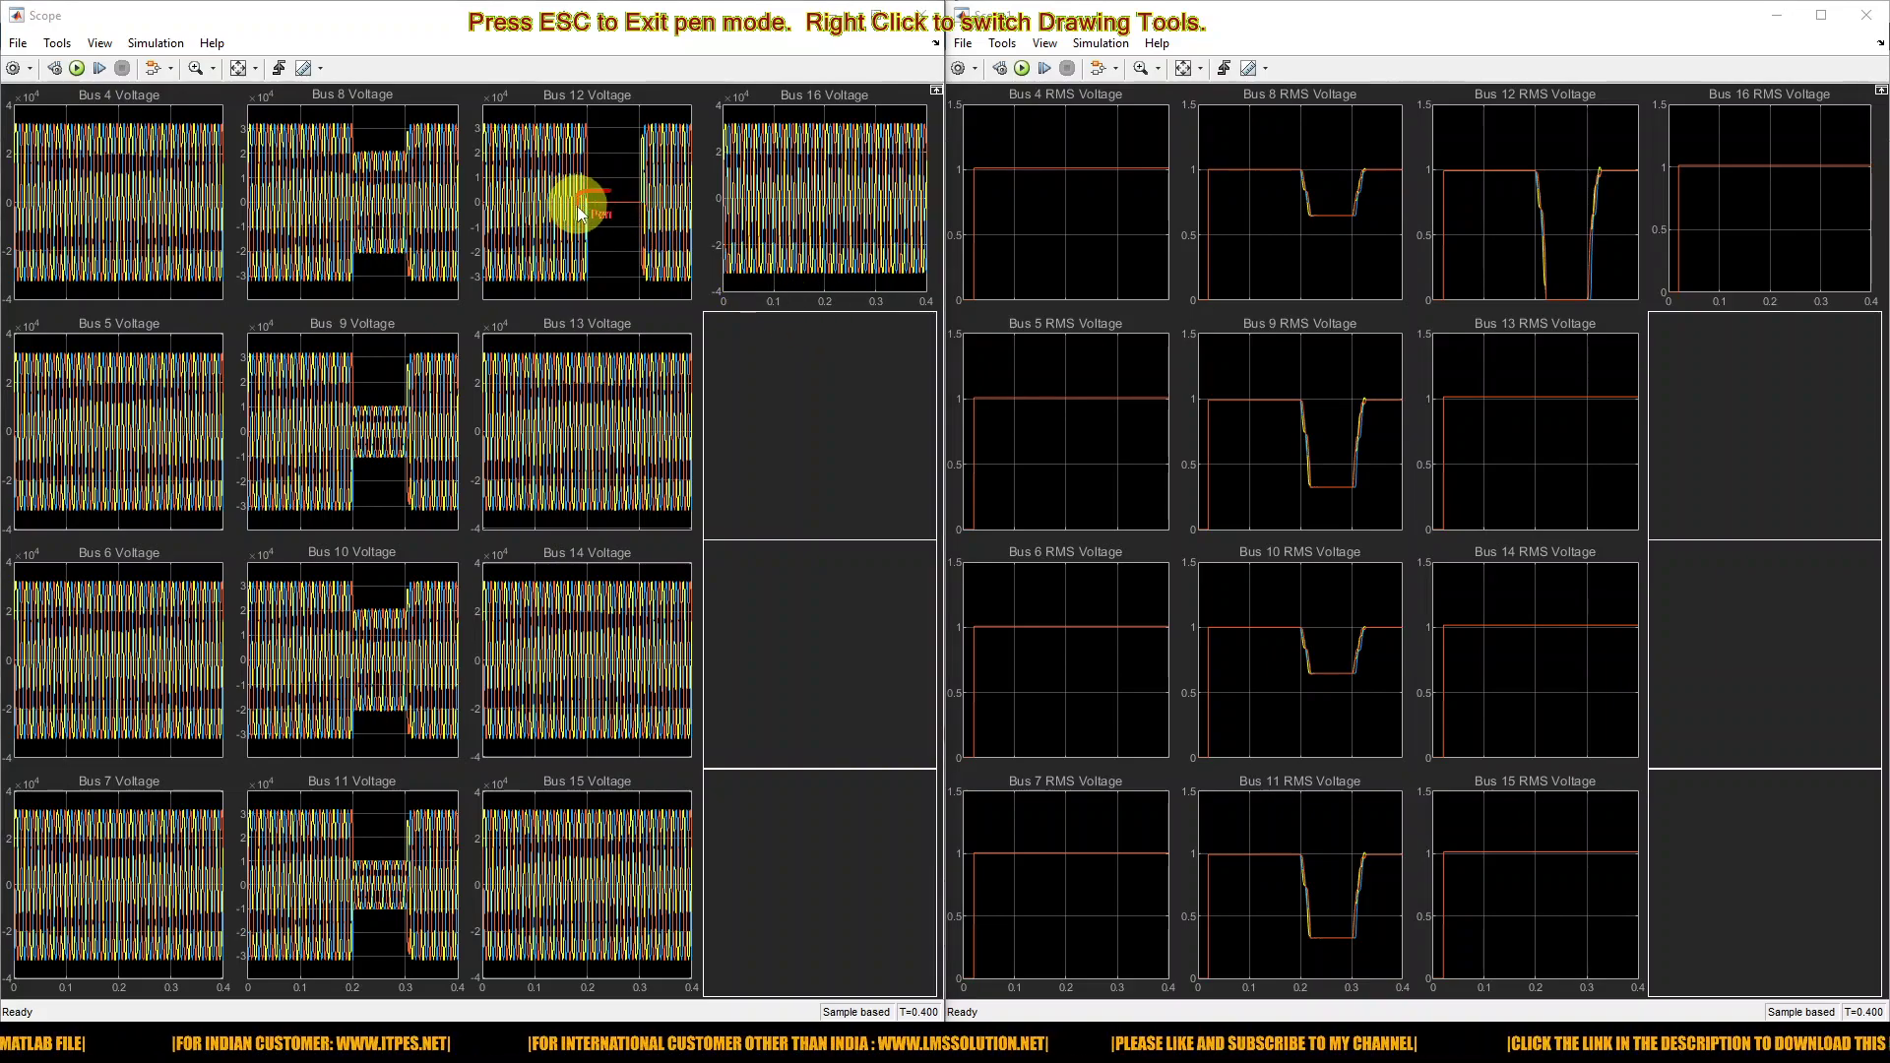
drag(644, 200, 617, 189)
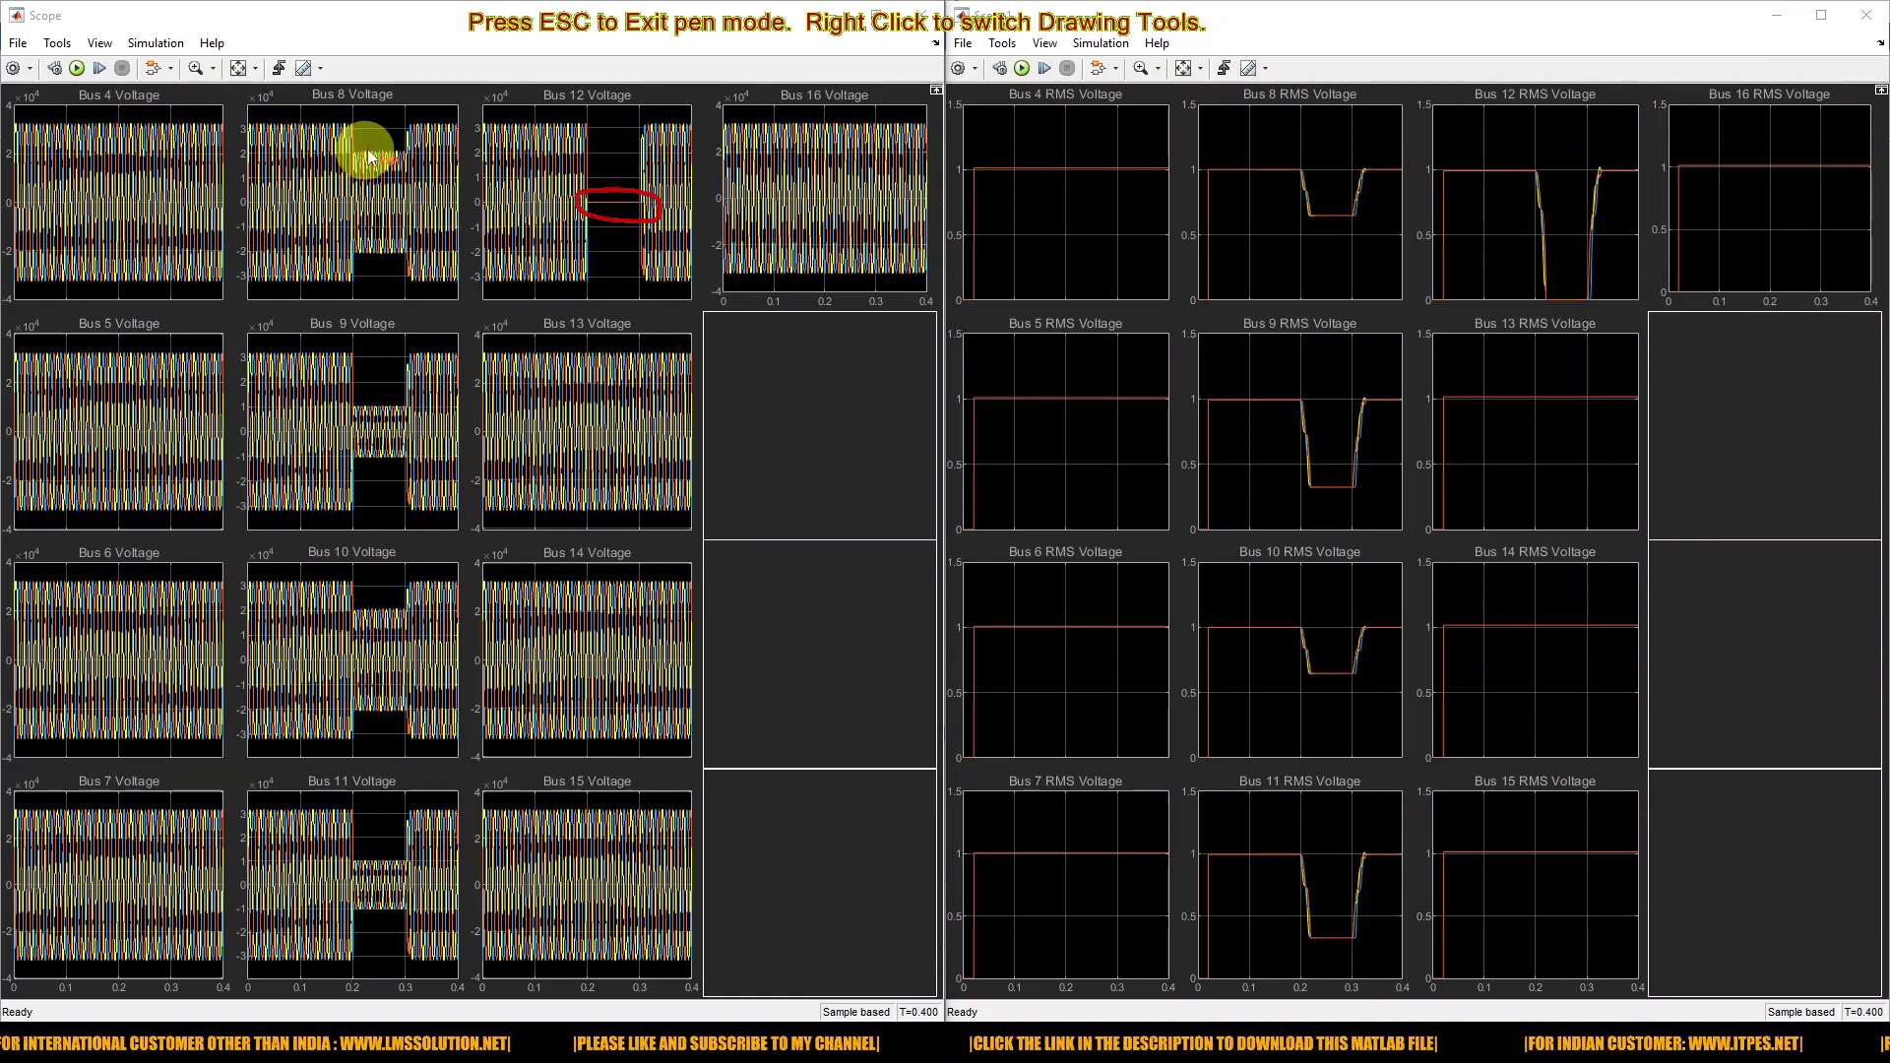
mouse_move(369, 150)
mouse_down()
mouse_move(331, 197)
mouse_move(389, 252)
mouse_move(418, 203)
mouse_move(370, 146)
mouse_up()
mouse_move(380, 405)
mouse_down()
mouse_move(341, 418)
mouse_move(365, 479)
mouse_move(411, 467)
mouse_up()
mouse_move(378, 593)
mouse_down()
mouse_move(332, 624)
mouse_move(341, 695)
mouse_move(407, 728)
mouse_move(426, 637)
mouse_move(375, 603)
mouse_up()
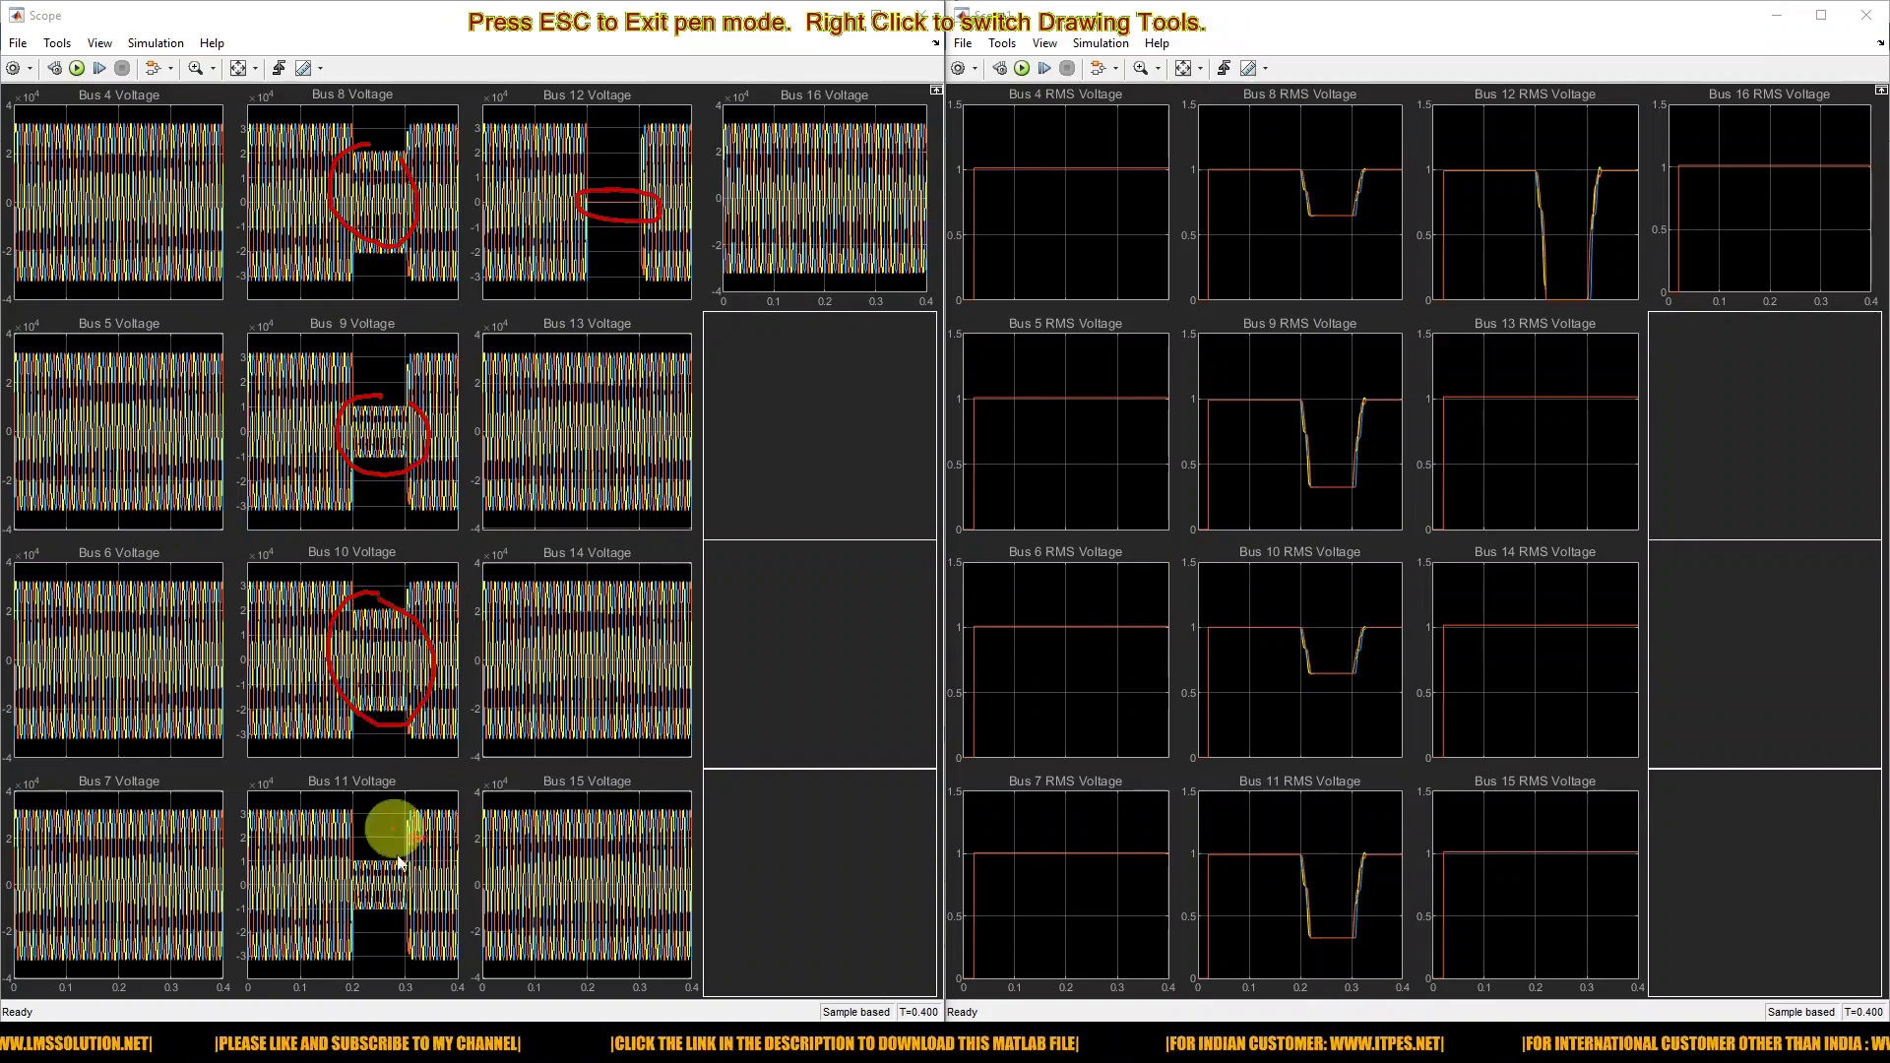
mouse_move(393, 845)
mouse_down()
mouse_move(330, 890)
mouse_move(387, 938)
mouse_move(438, 877)
mouse_move(403, 845)
mouse_up()
Step: Circle the voltage dips on the Bus 8, 12, 9, 10 and 11 RMS Voltage plots with the pen
drag(1317, 220, 1291, 217)
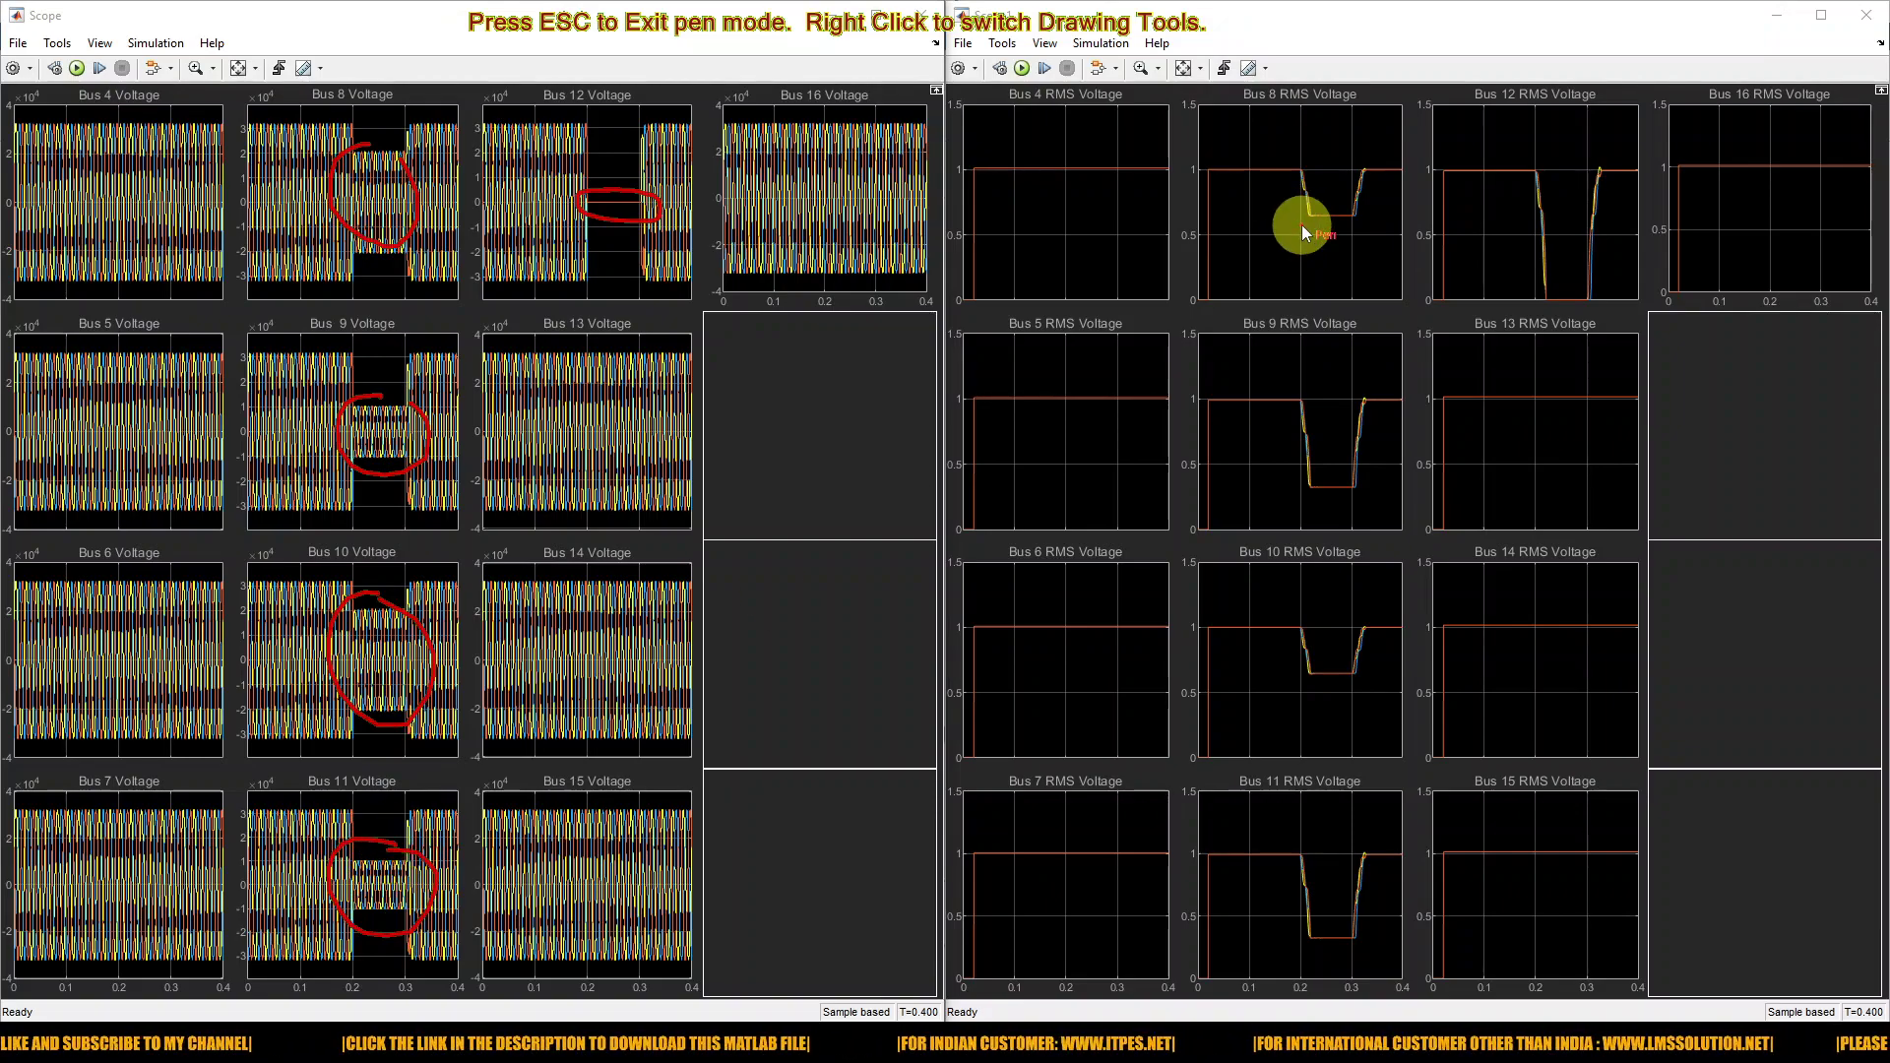
mouse_move(1367, 210)
mouse_down()
mouse_move(1294, 201)
mouse_move(1264, 227)
mouse_move(1371, 225)
mouse_up()
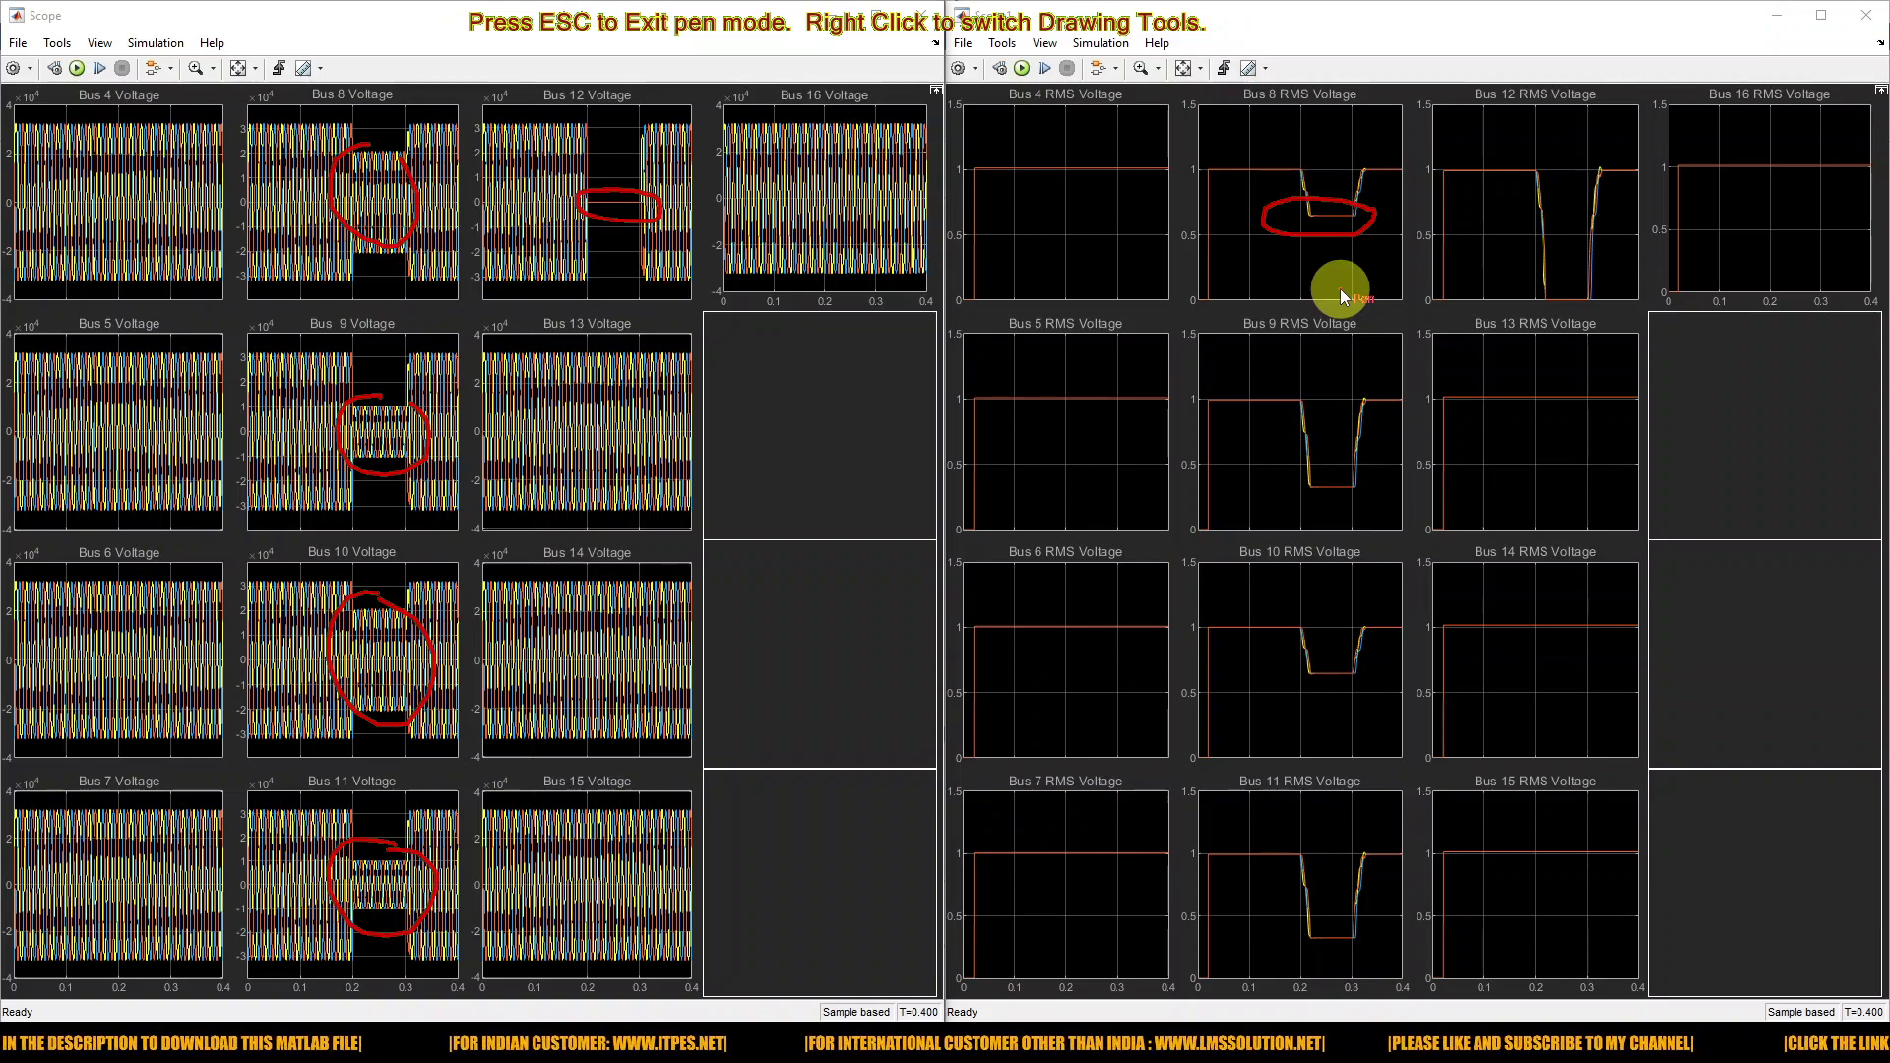
mouse_move(1604, 284)
mouse_down()
mouse_move(1512, 289)
mouse_move(1509, 309)
mouse_move(1615, 295)
mouse_up()
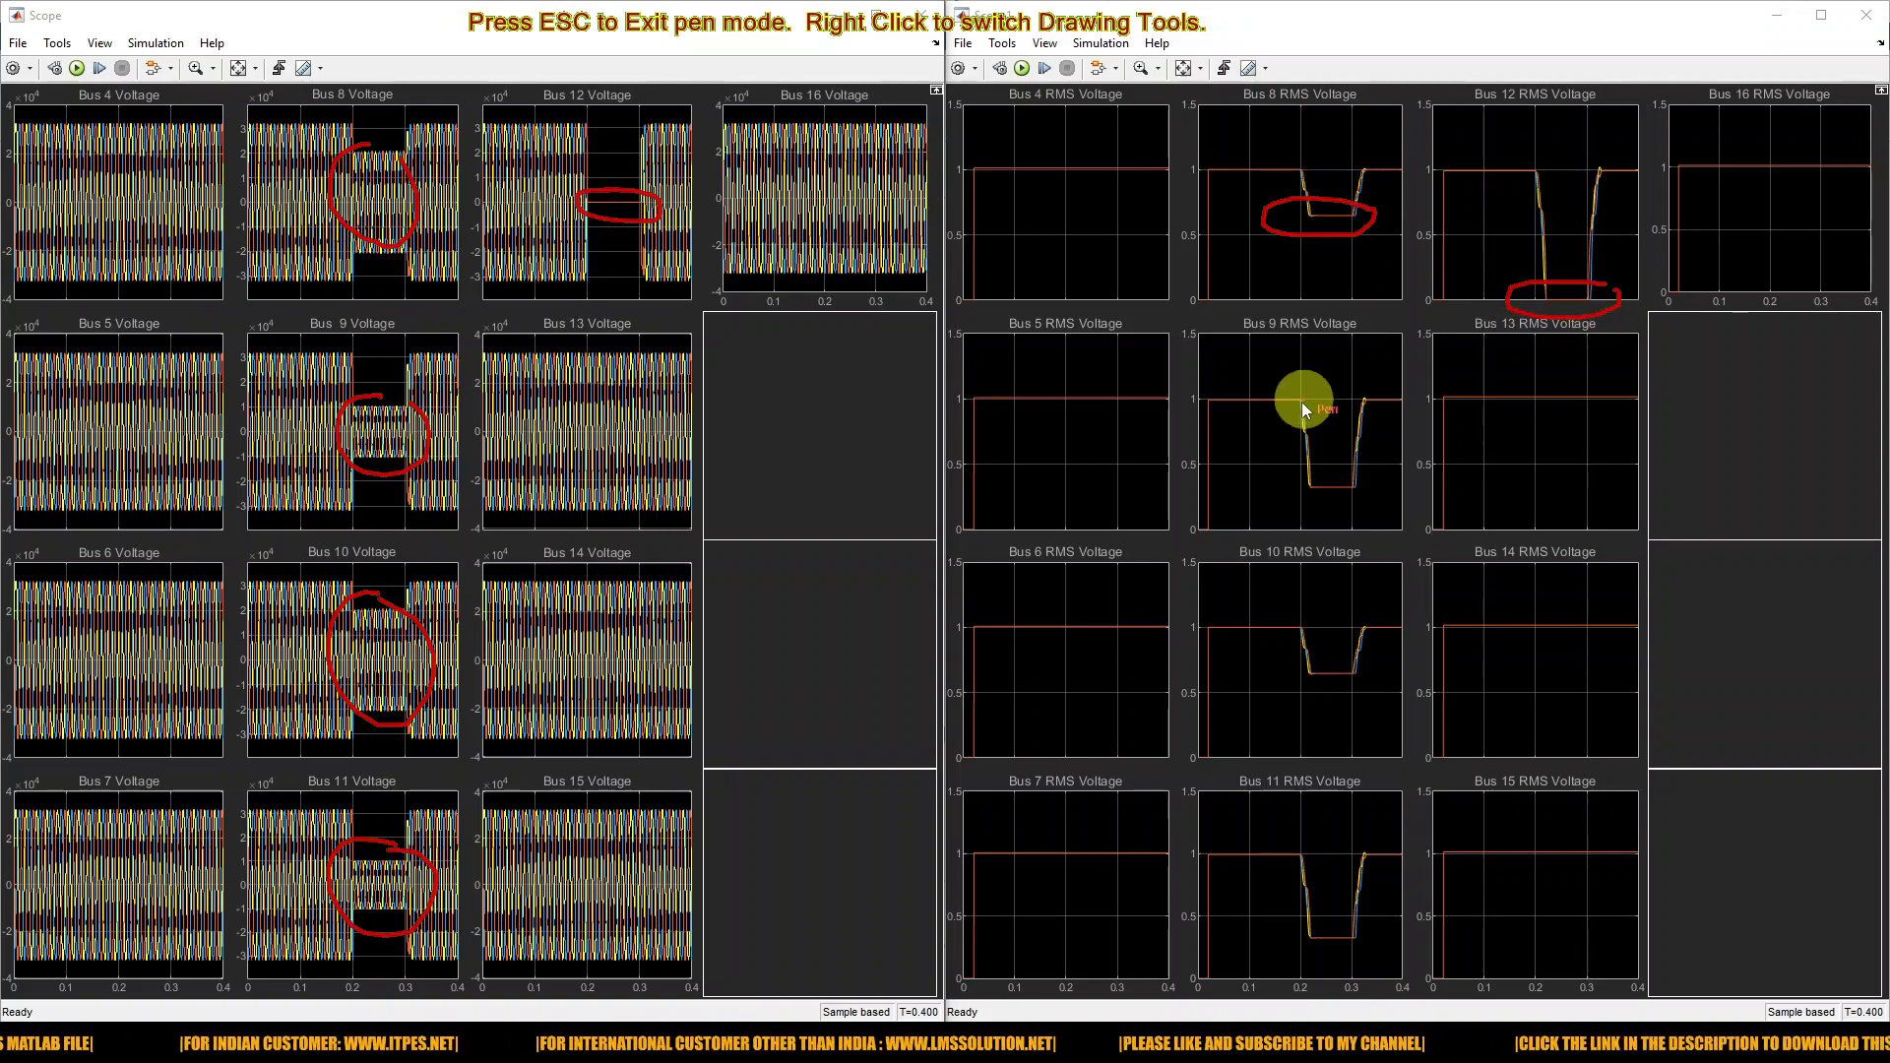
mouse_move(1279, 476)
mouse_down()
mouse_move(1371, 502)
mouse_move(1354, 496)
mouse_up()
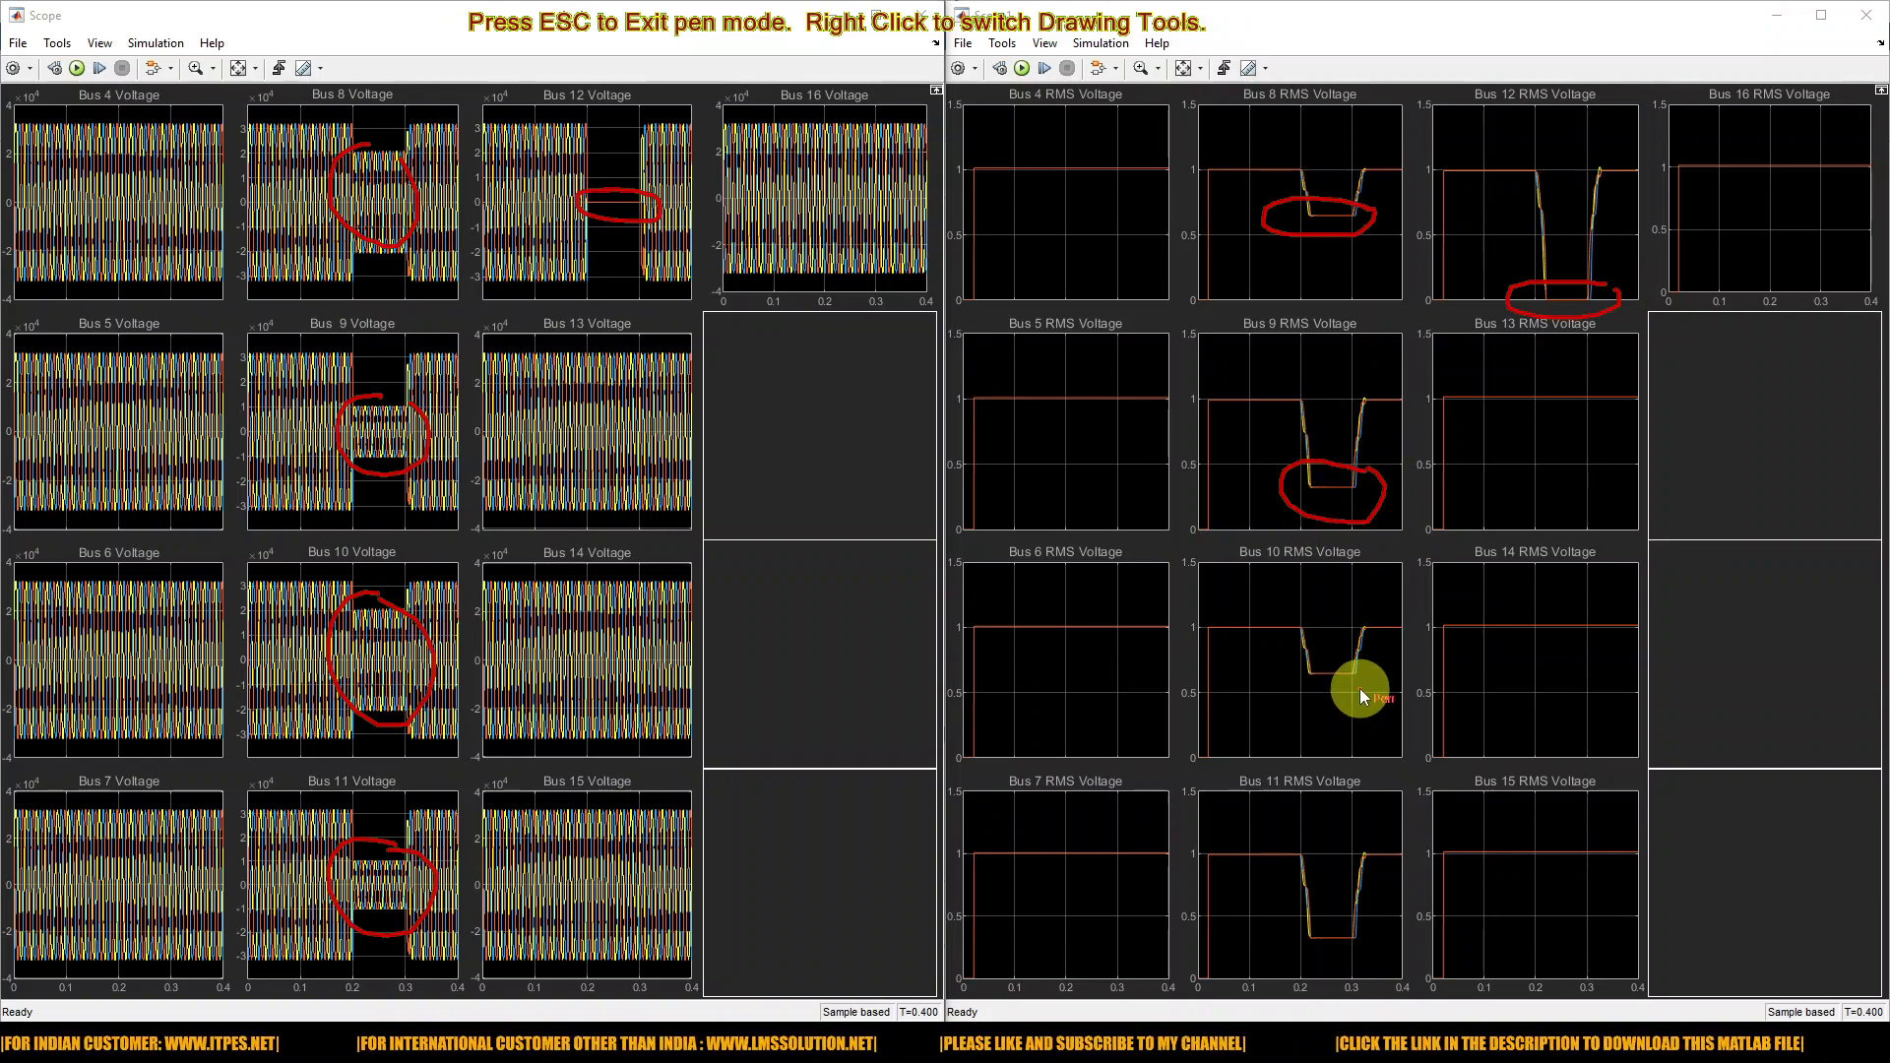
mouse_move(1364, 666)
mouse_down()
mouse_move(1277, 661)
mouse_move(1265, 687)
mouse_move(1365, 686)
mouse_up()
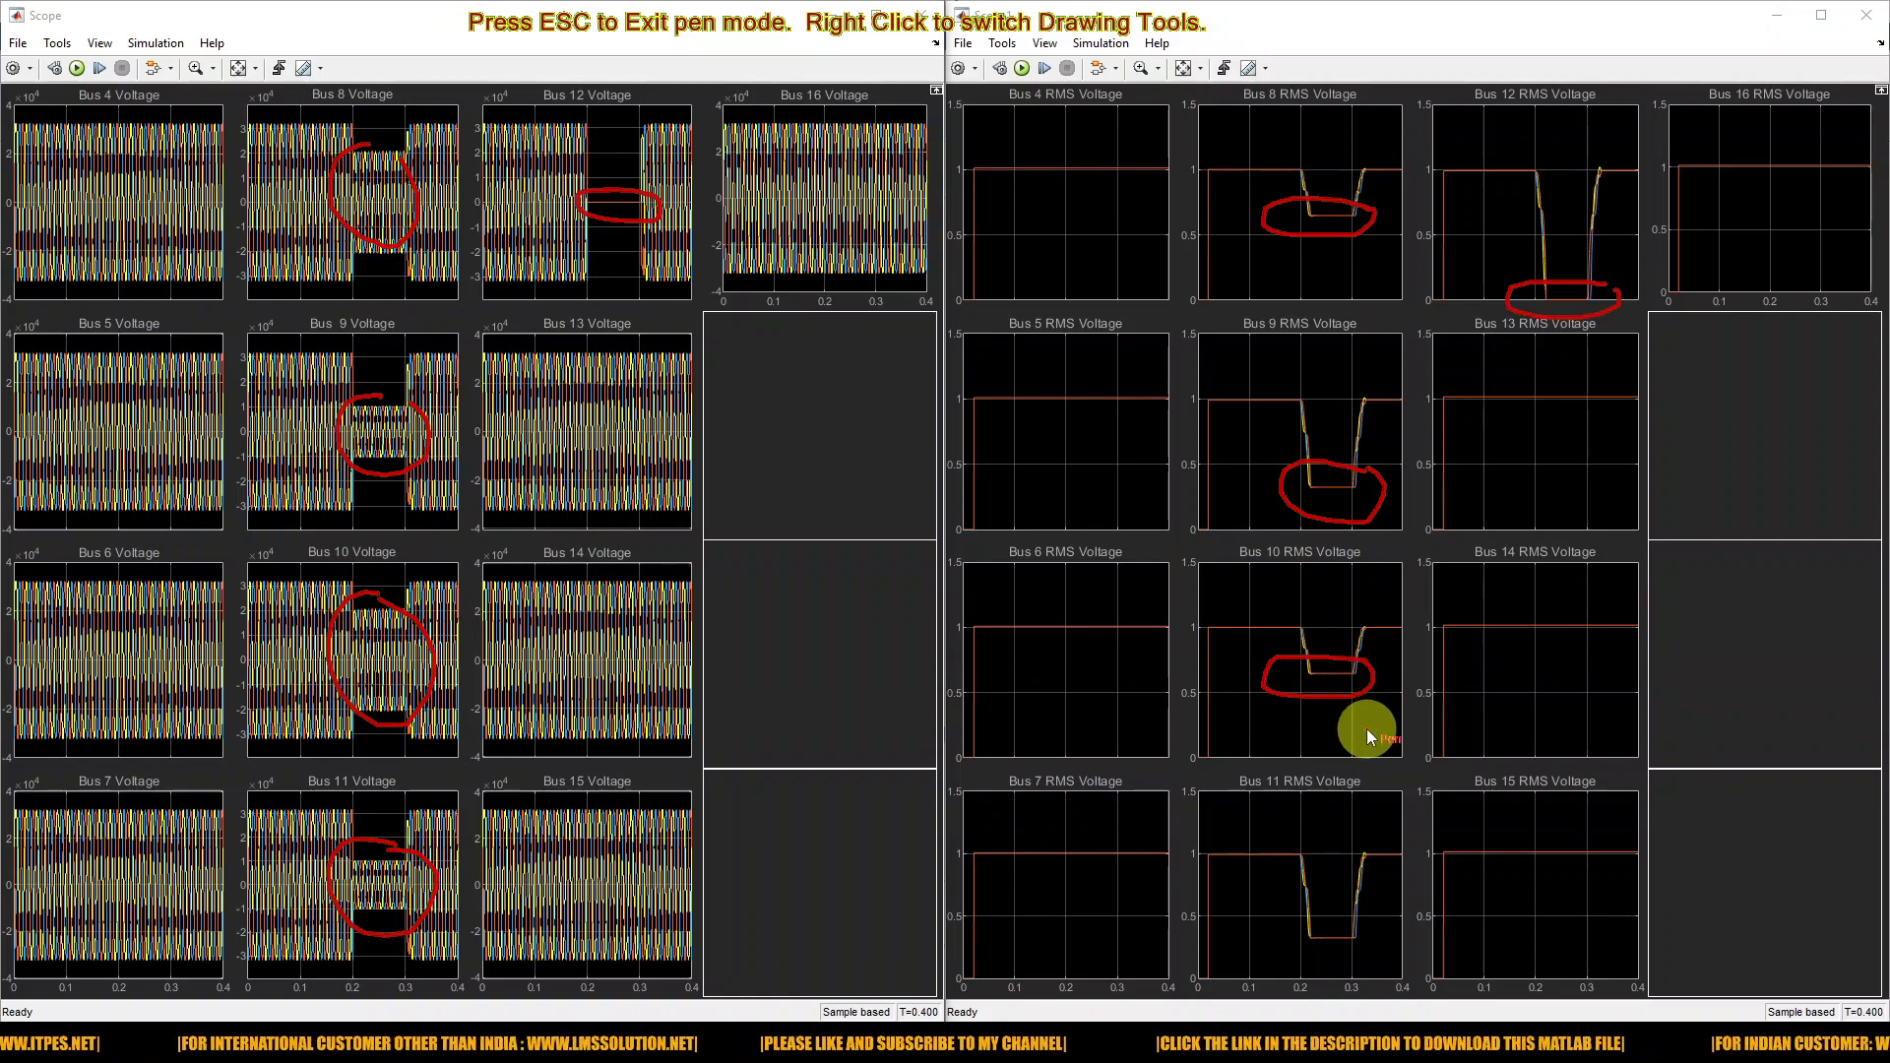
mouse_move(1367, 918)
mouse_down()
mouse_move(1294, 913)
mouse_move(1271, 936)
mouse_move(1315, 971)
mouse_move(1375, 925)
mouse_up()
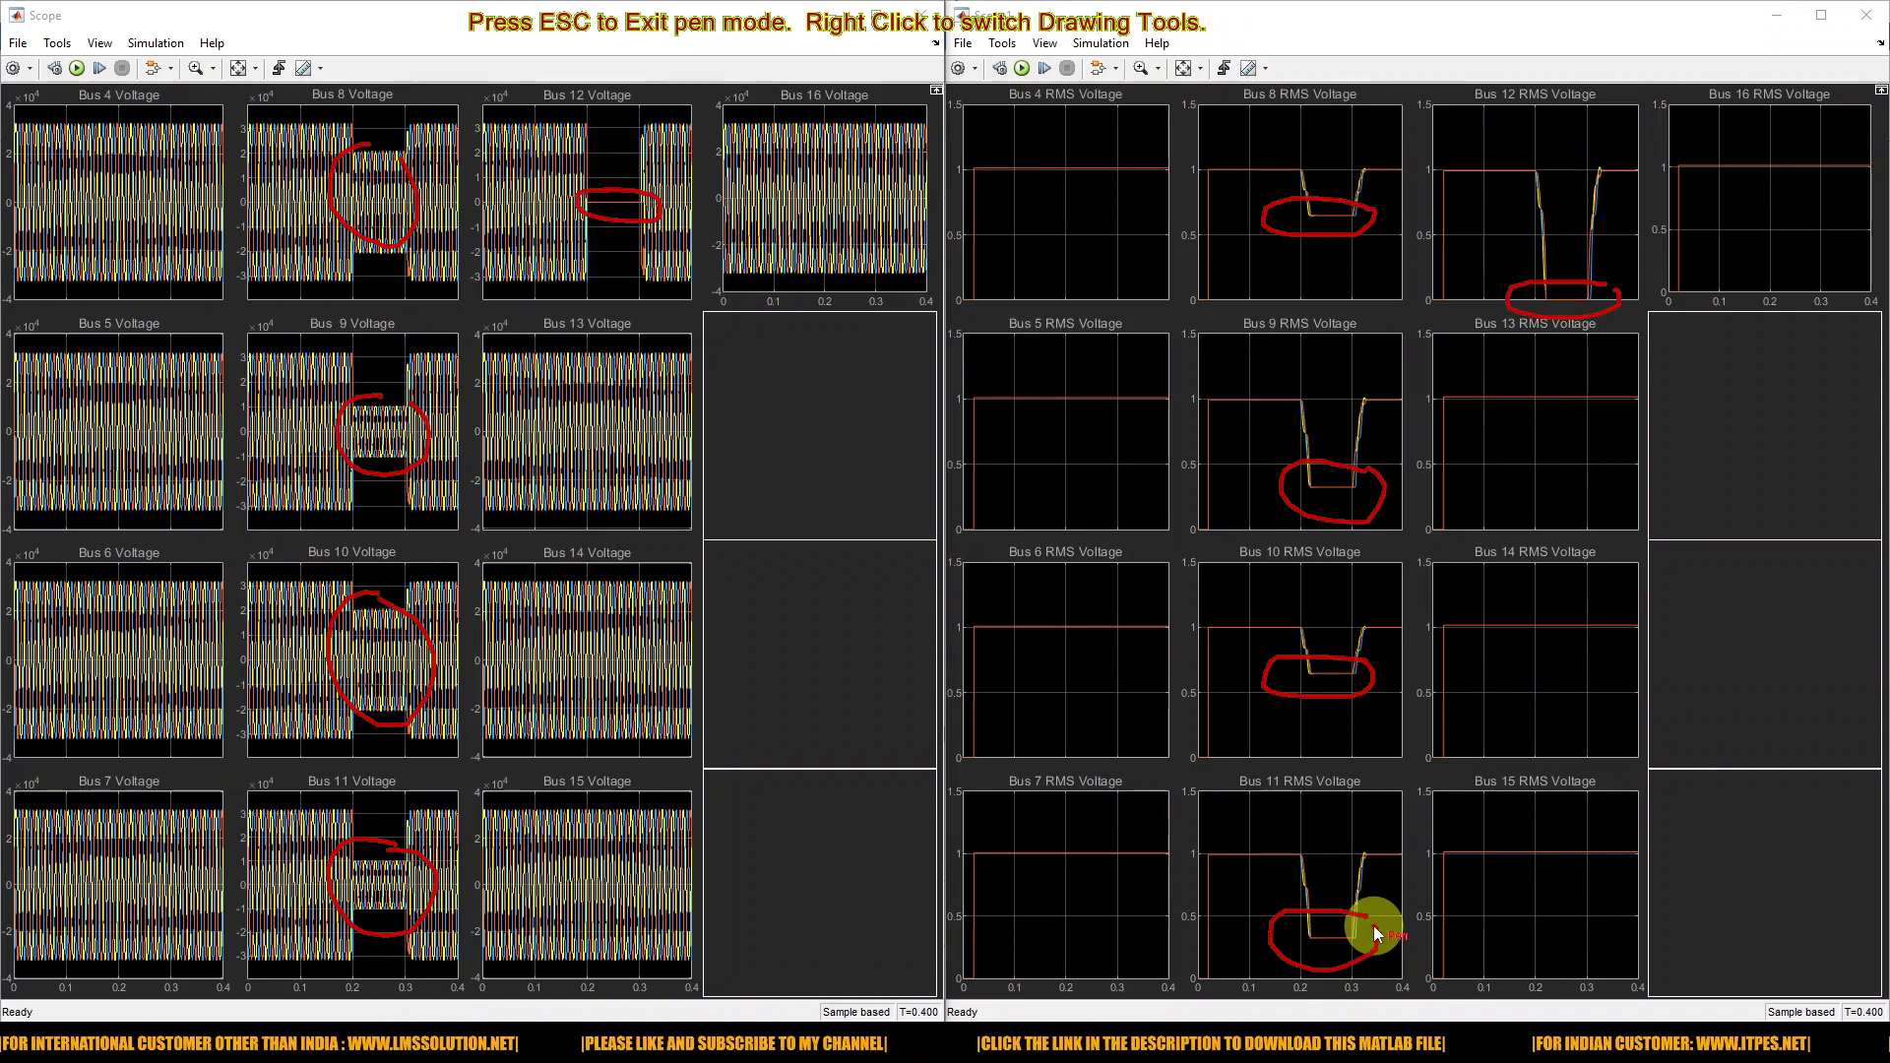
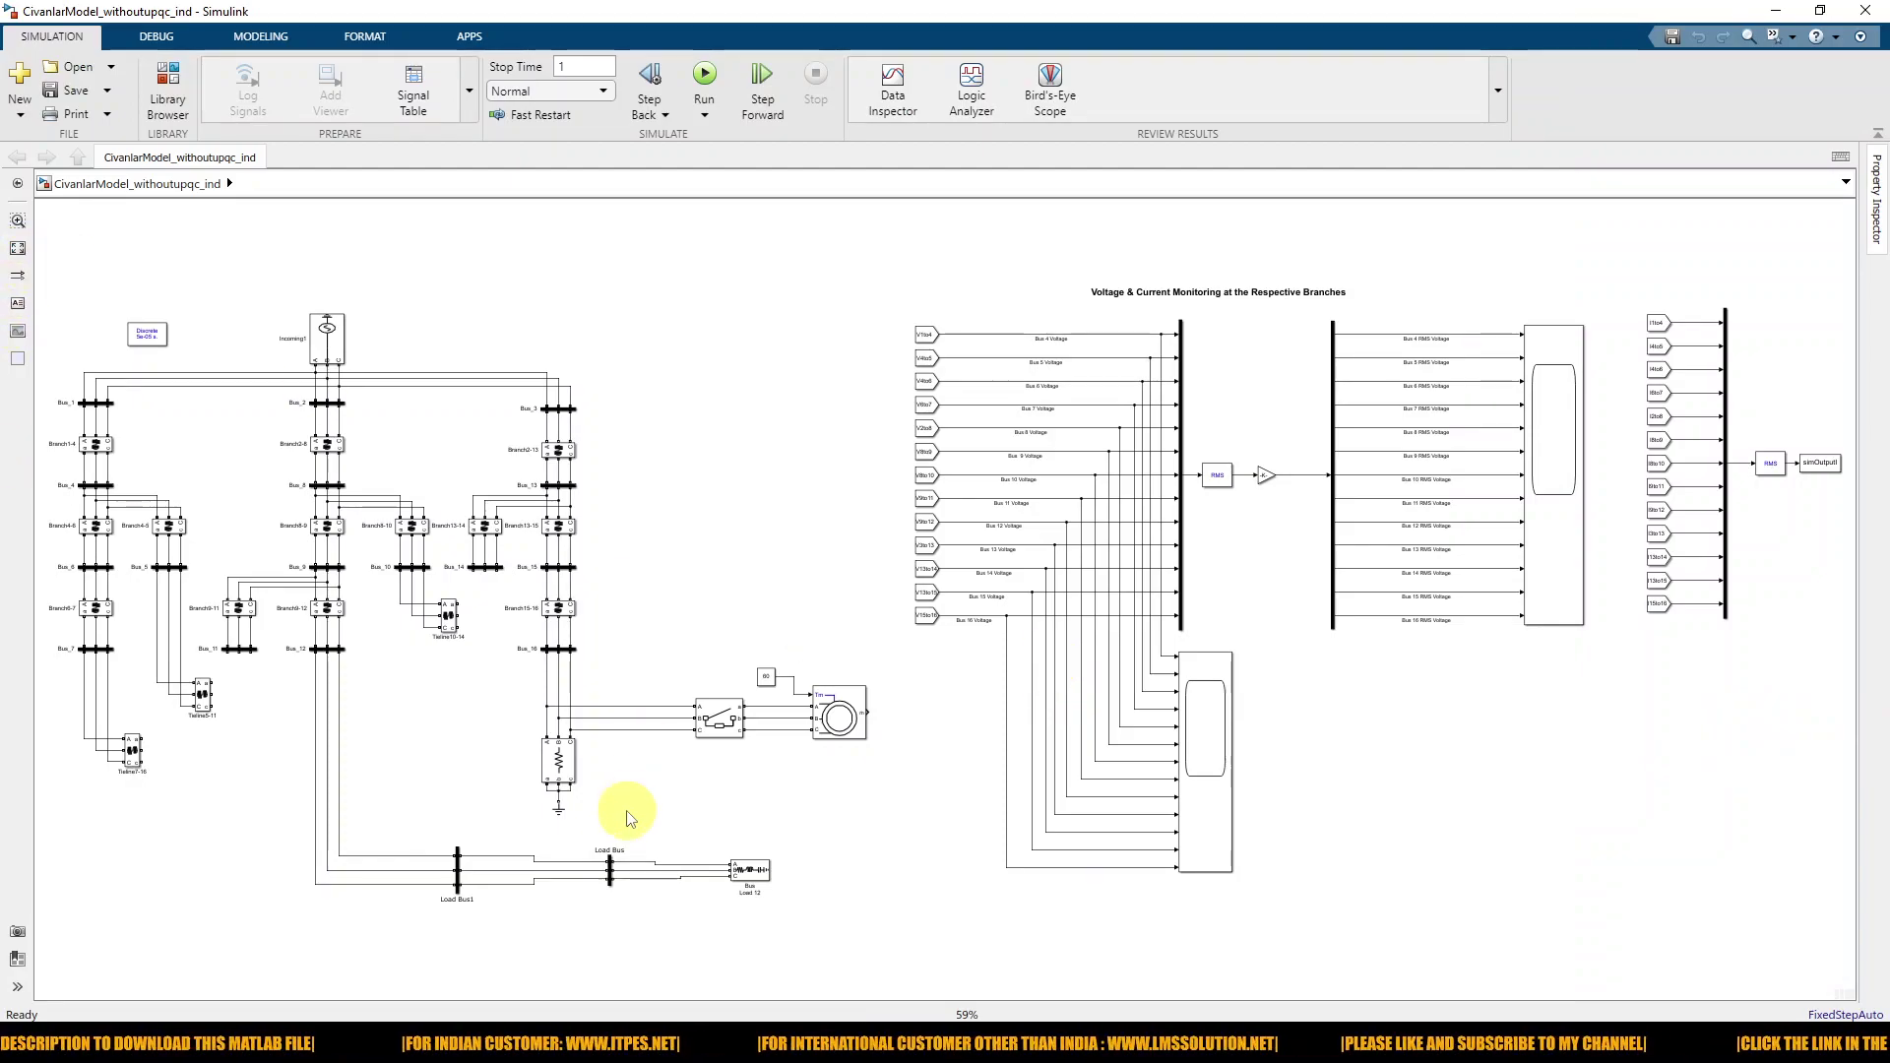
Step: Encircle the breaker and machine section connected below Bus_16 in the CivanlarModel_withoutupqc_ind model, and clear the pen marks
key(F10)
mouse_move(819, 655)
mouse_down()
mouse_move(607, 638)
mouse_move(462, 679)
mouse_move(615, 832)
mouse_move(754, 807)
mouse_move(869, 662)
mouse_move(793, 647)
mouse_up()
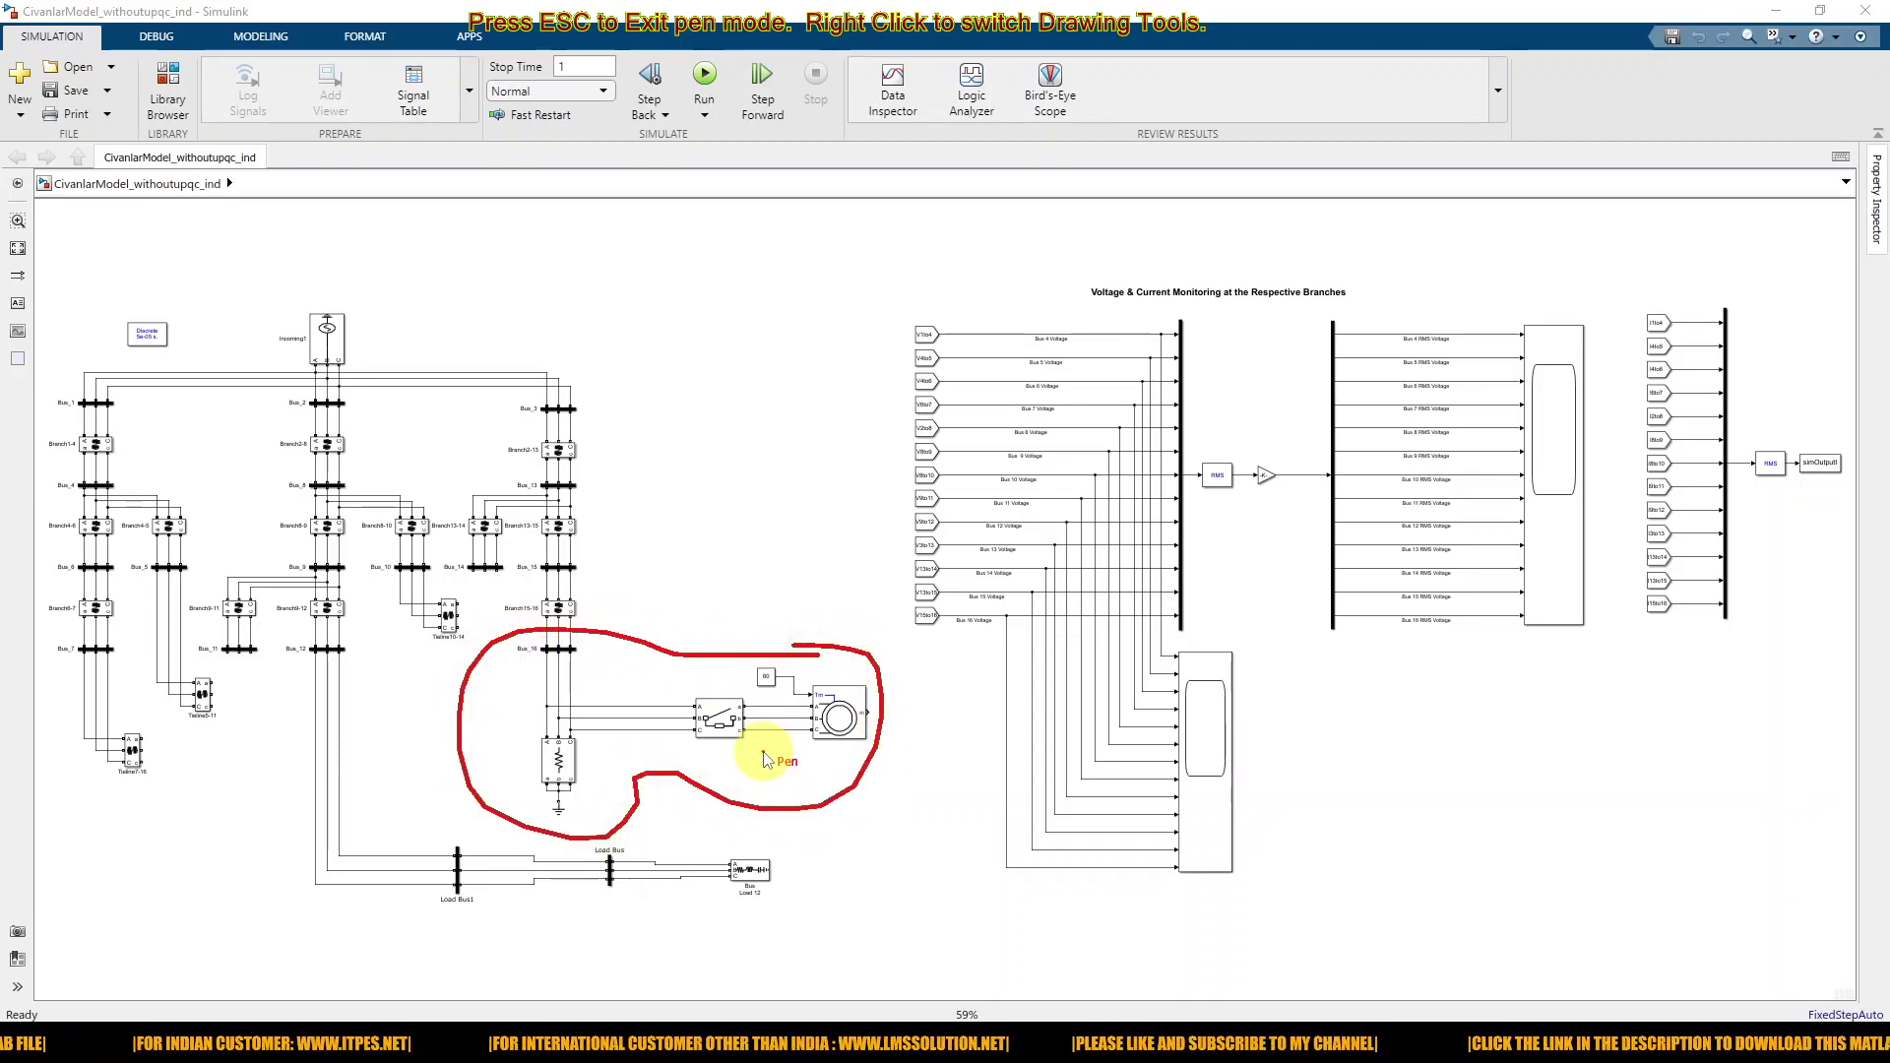
key(Escape)
key(F9)
mouse_move(655, 638)
mouse_down()
mouse_move(443, 738)
mouse_move(825, 853)
mouse_move(801, 624)
mouse_move(604, 624)
mouse_up()
key(Escape)
Step: Review the switching times of the Three-Phase Breaker feeding the machine, and close its dialog
click(719, 720)
double_click(719, 721)
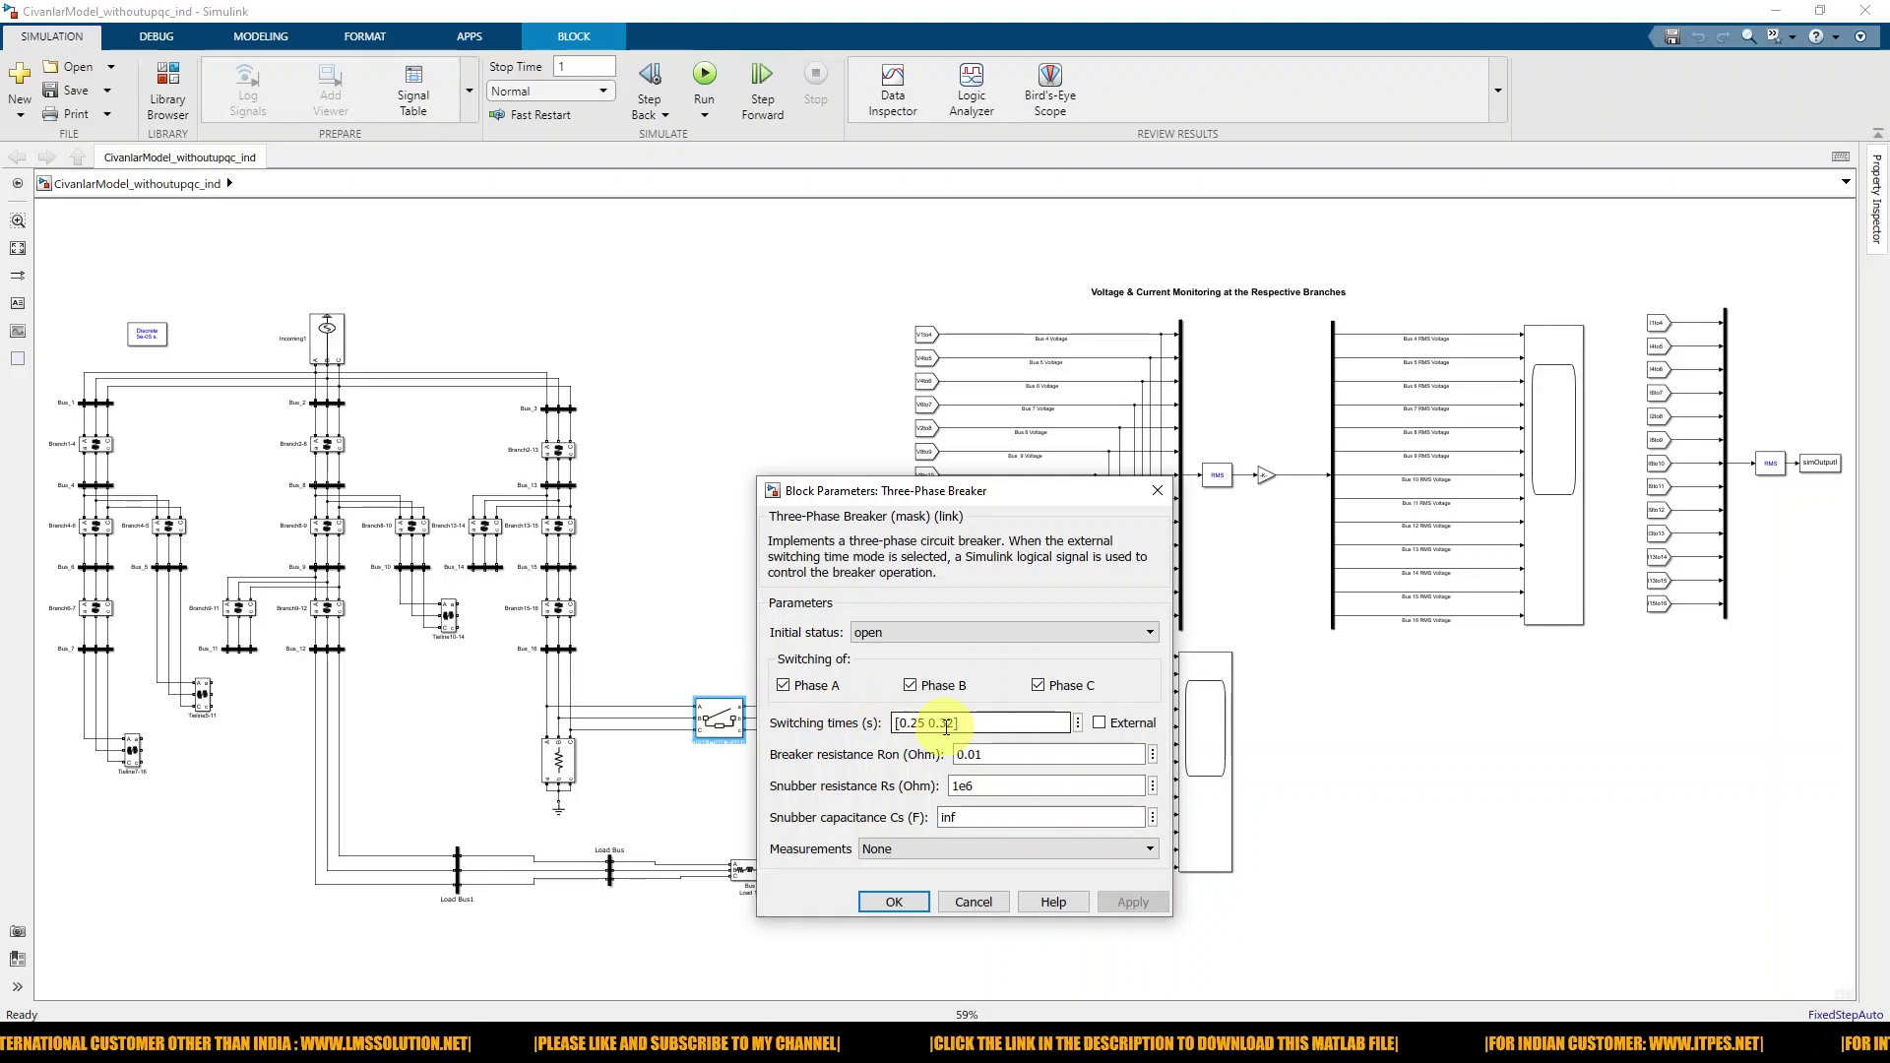
click(893, 902)
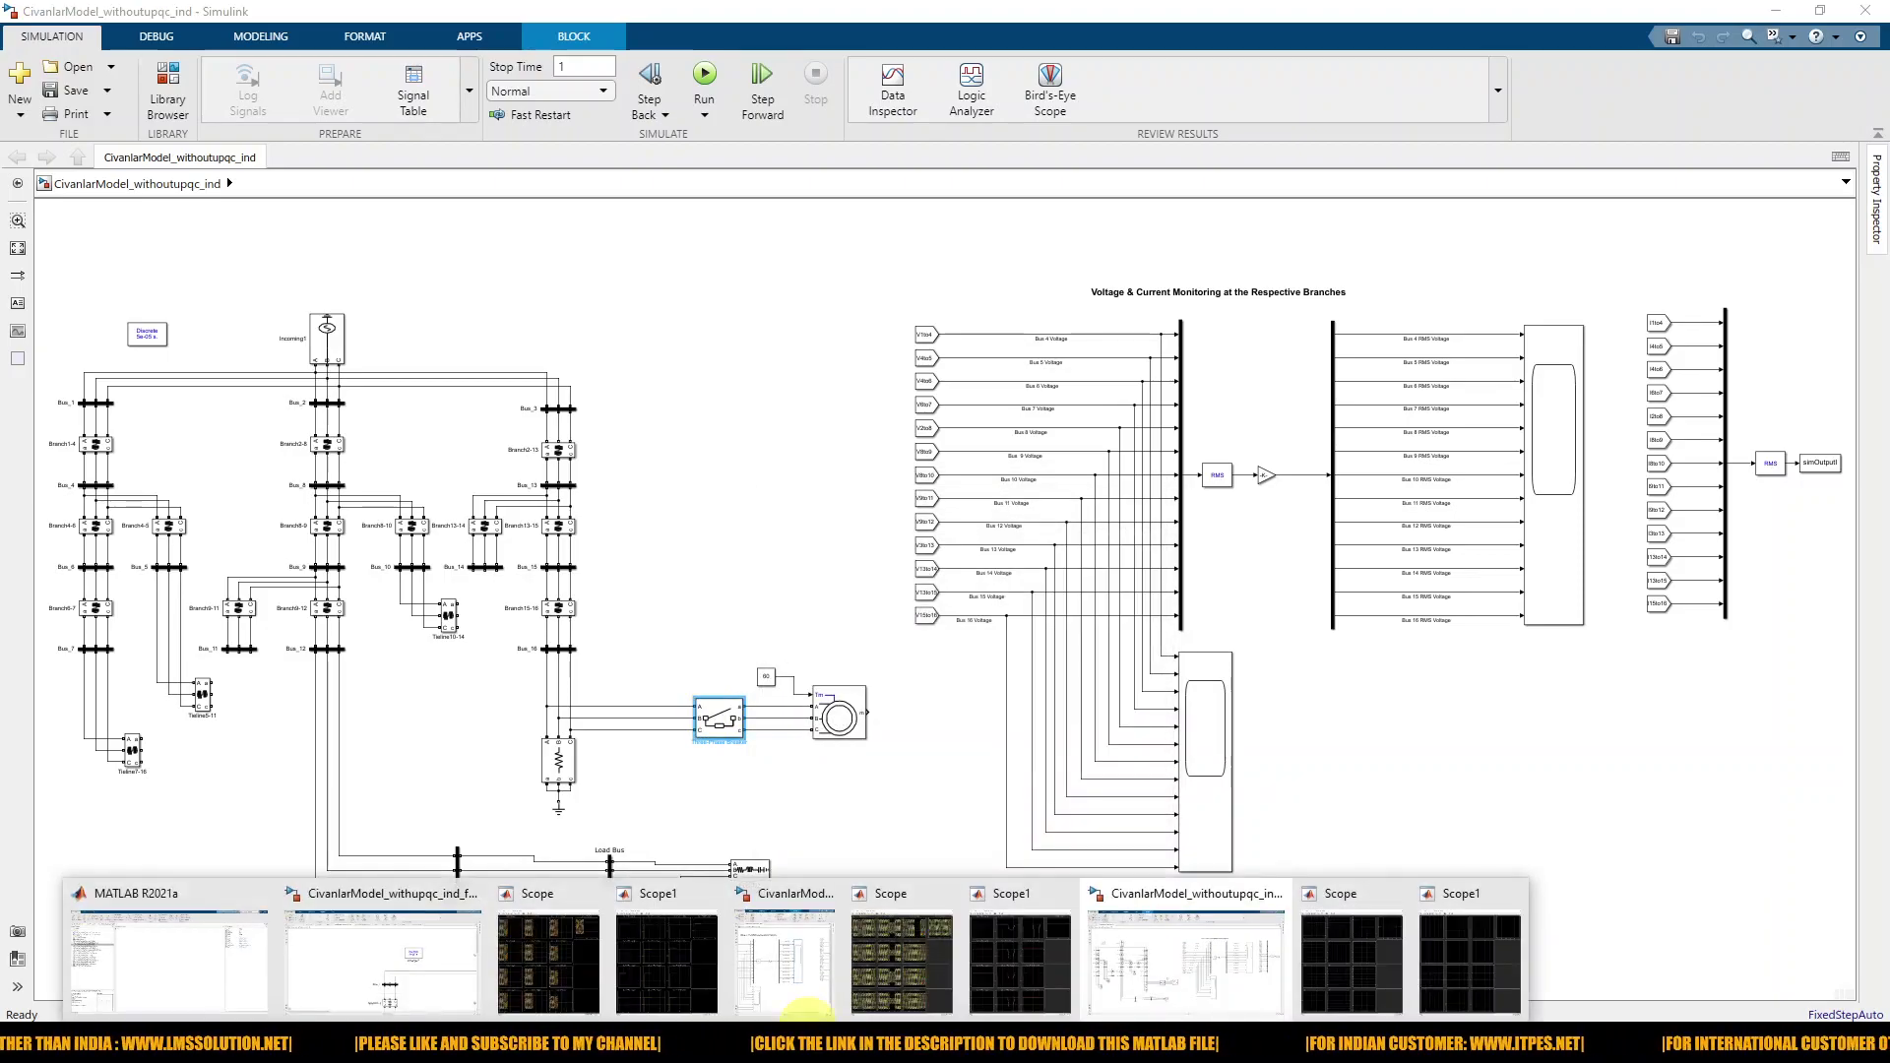
Step: Arrange Scope and Scope1 of the CivanlarModel_withoutupqc_ind model side by side and run the simulation
click(810, 975)
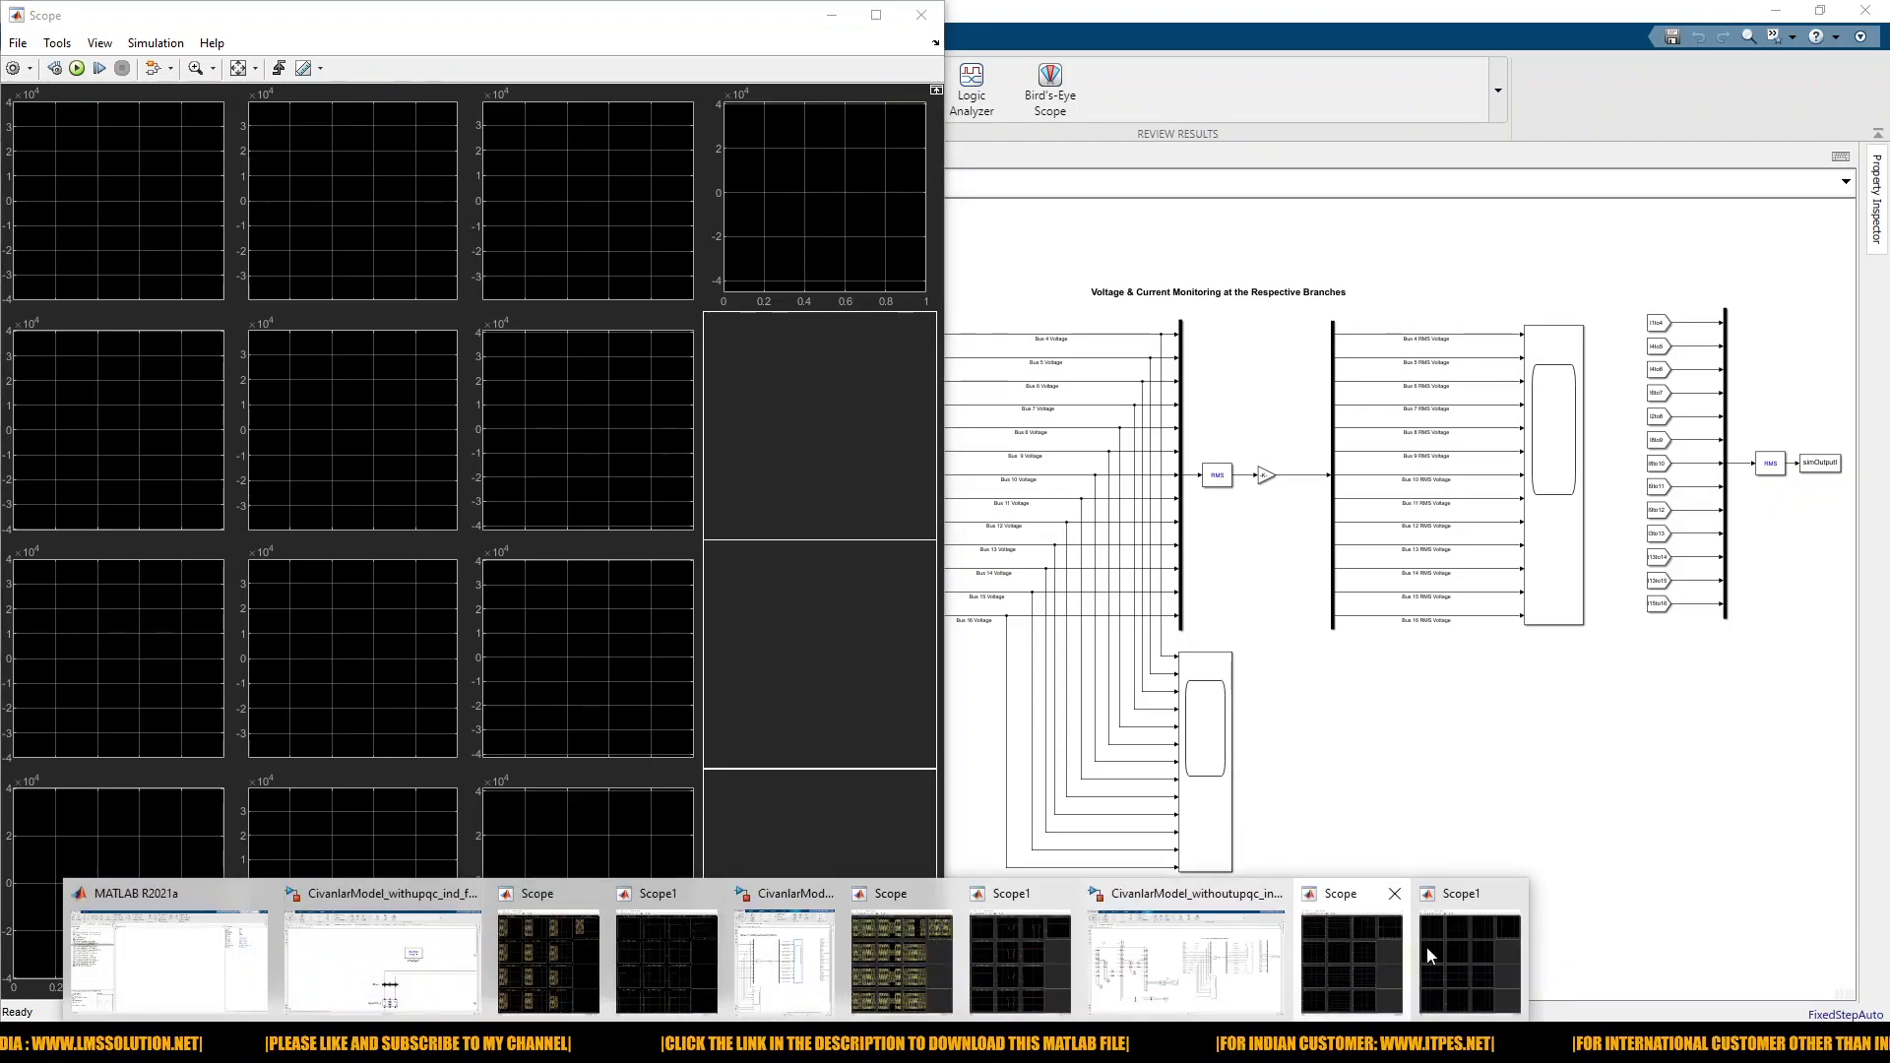
click(1481, 936)
drag(769, 24, 1096, 20)
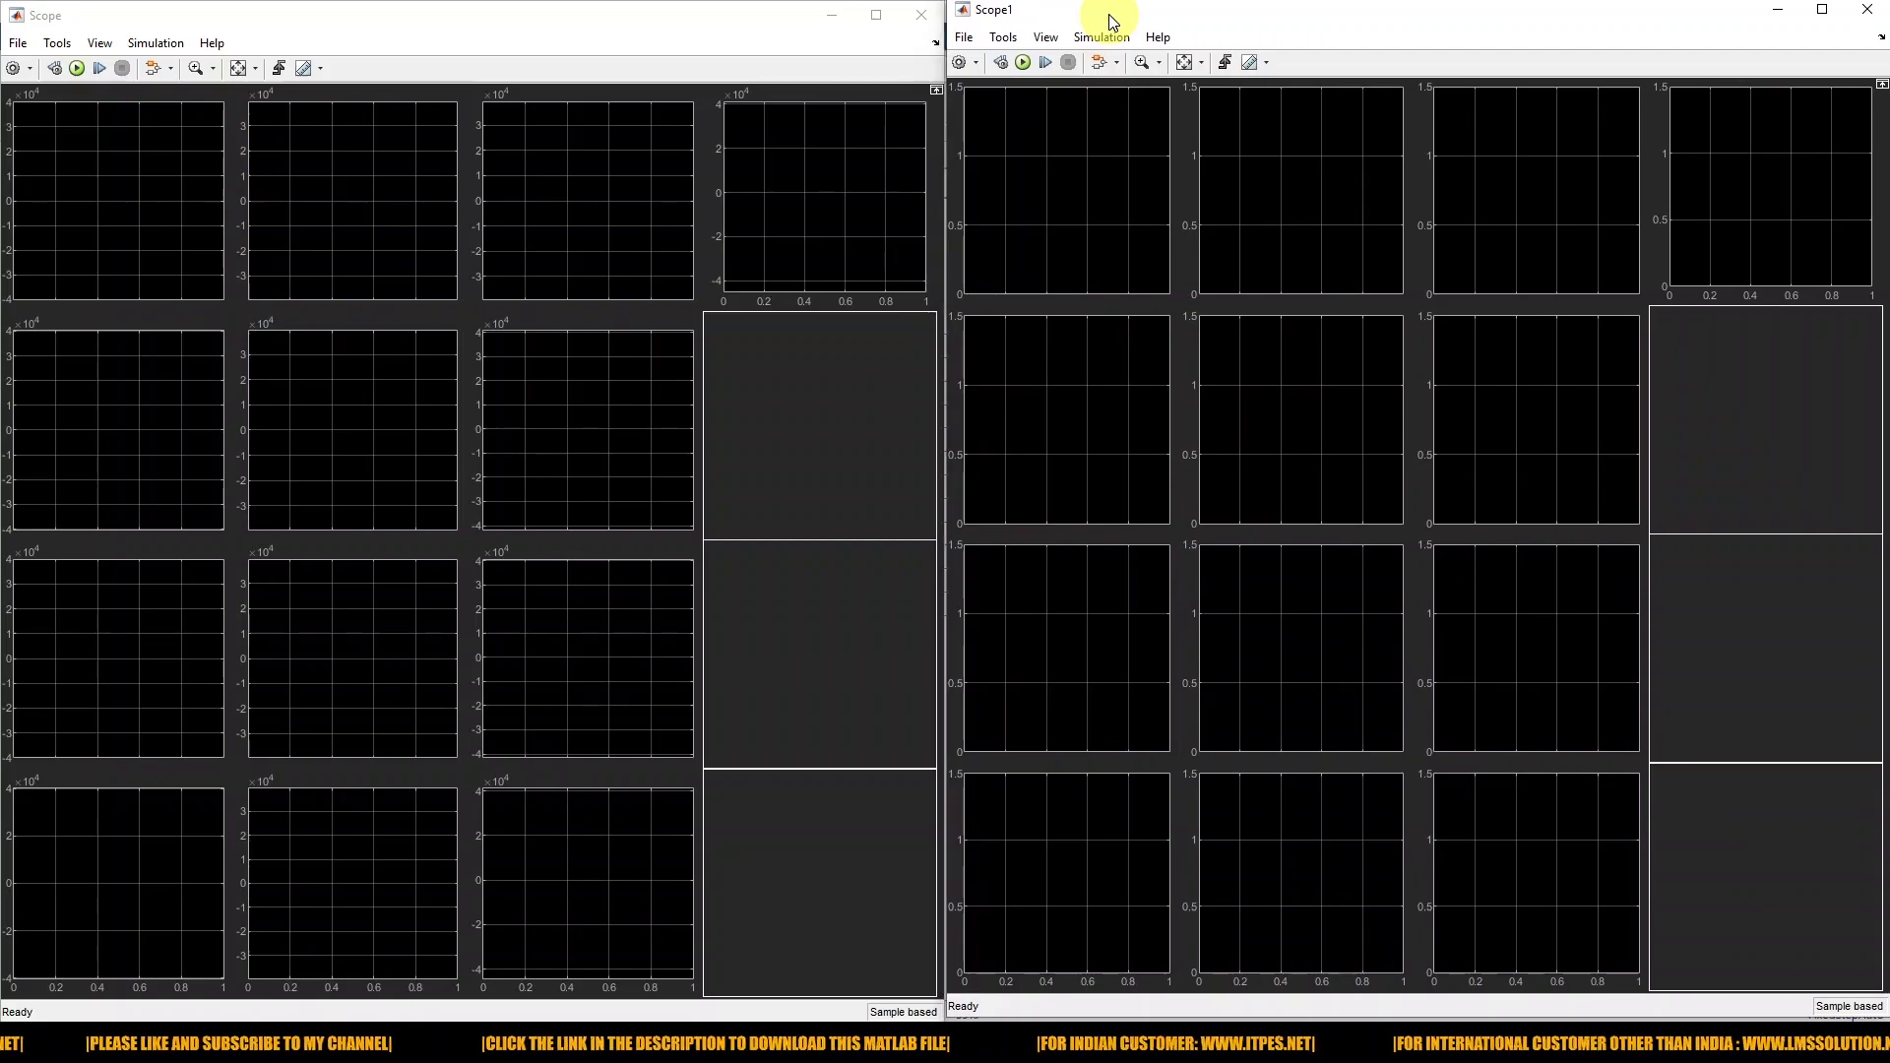
click(81, 69)
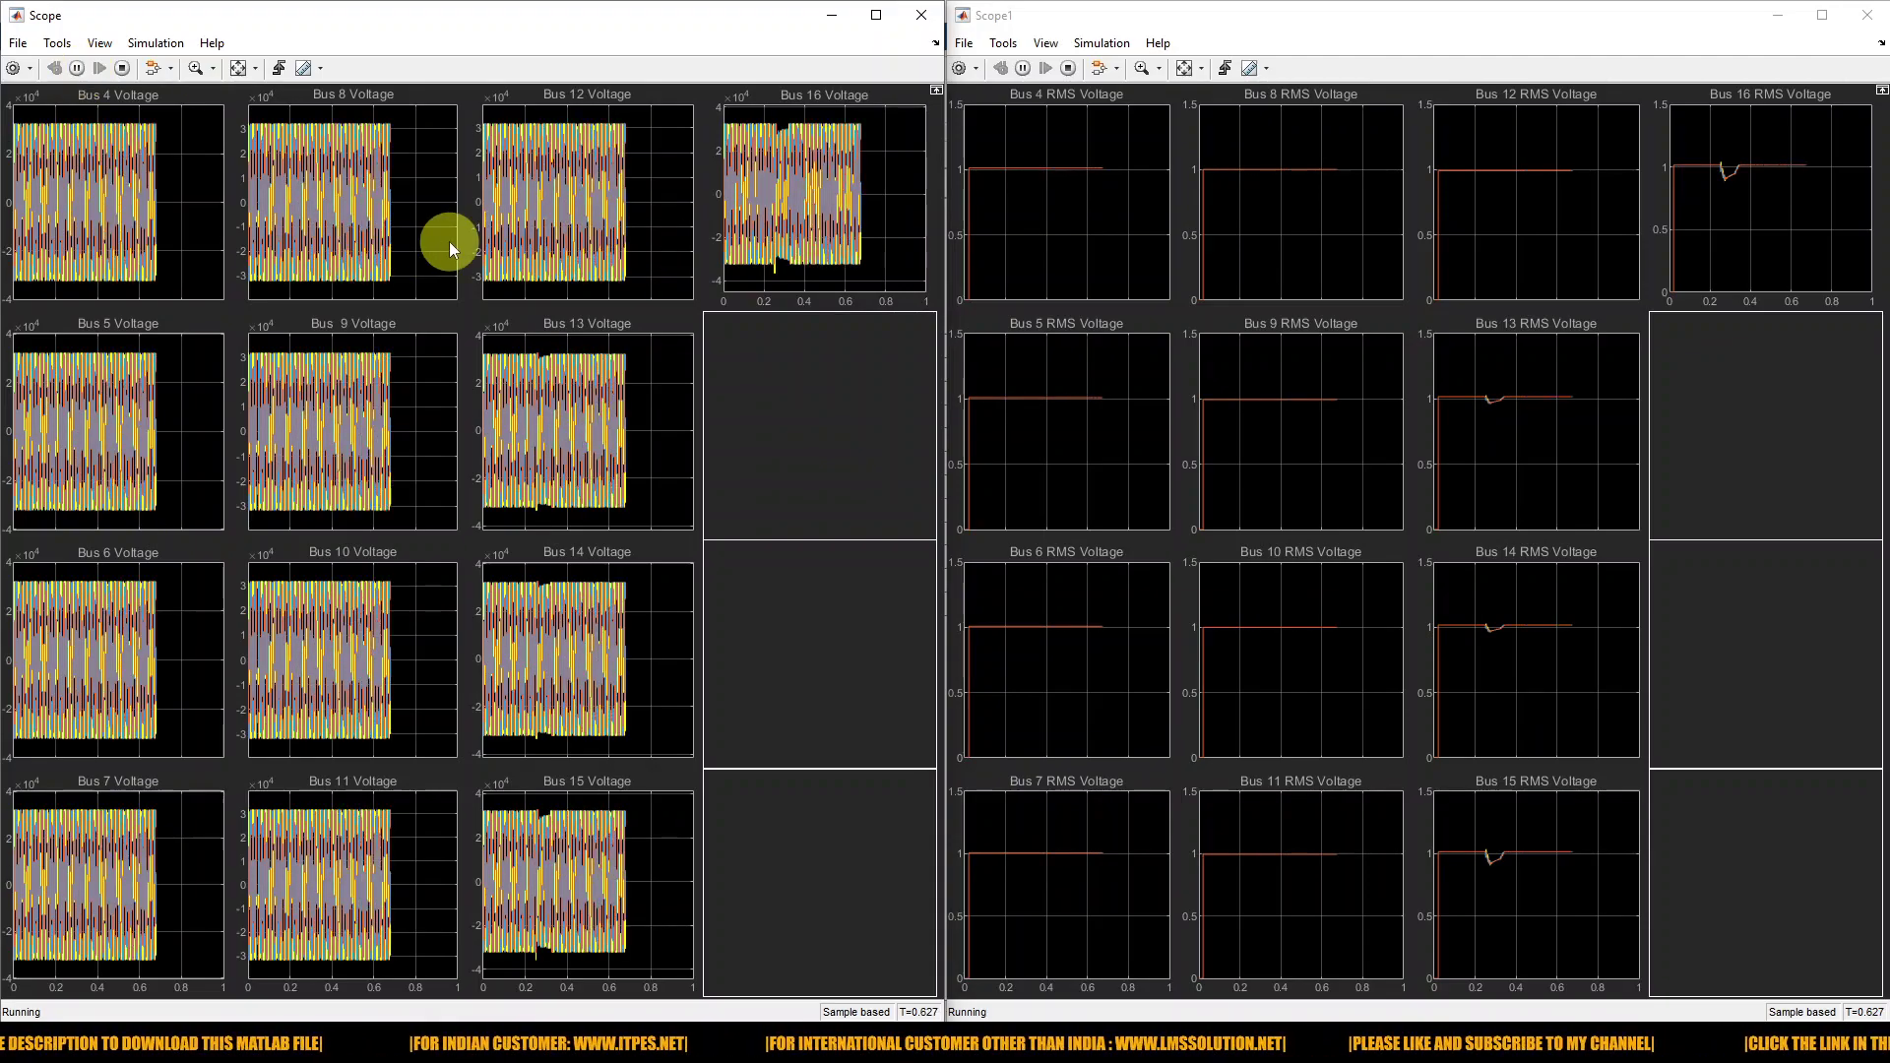
Step: Circle the sags on the Bus 16, 13, 14 and 15 voltage and RMS voltage plots, and clear the pen marks
key(F11)
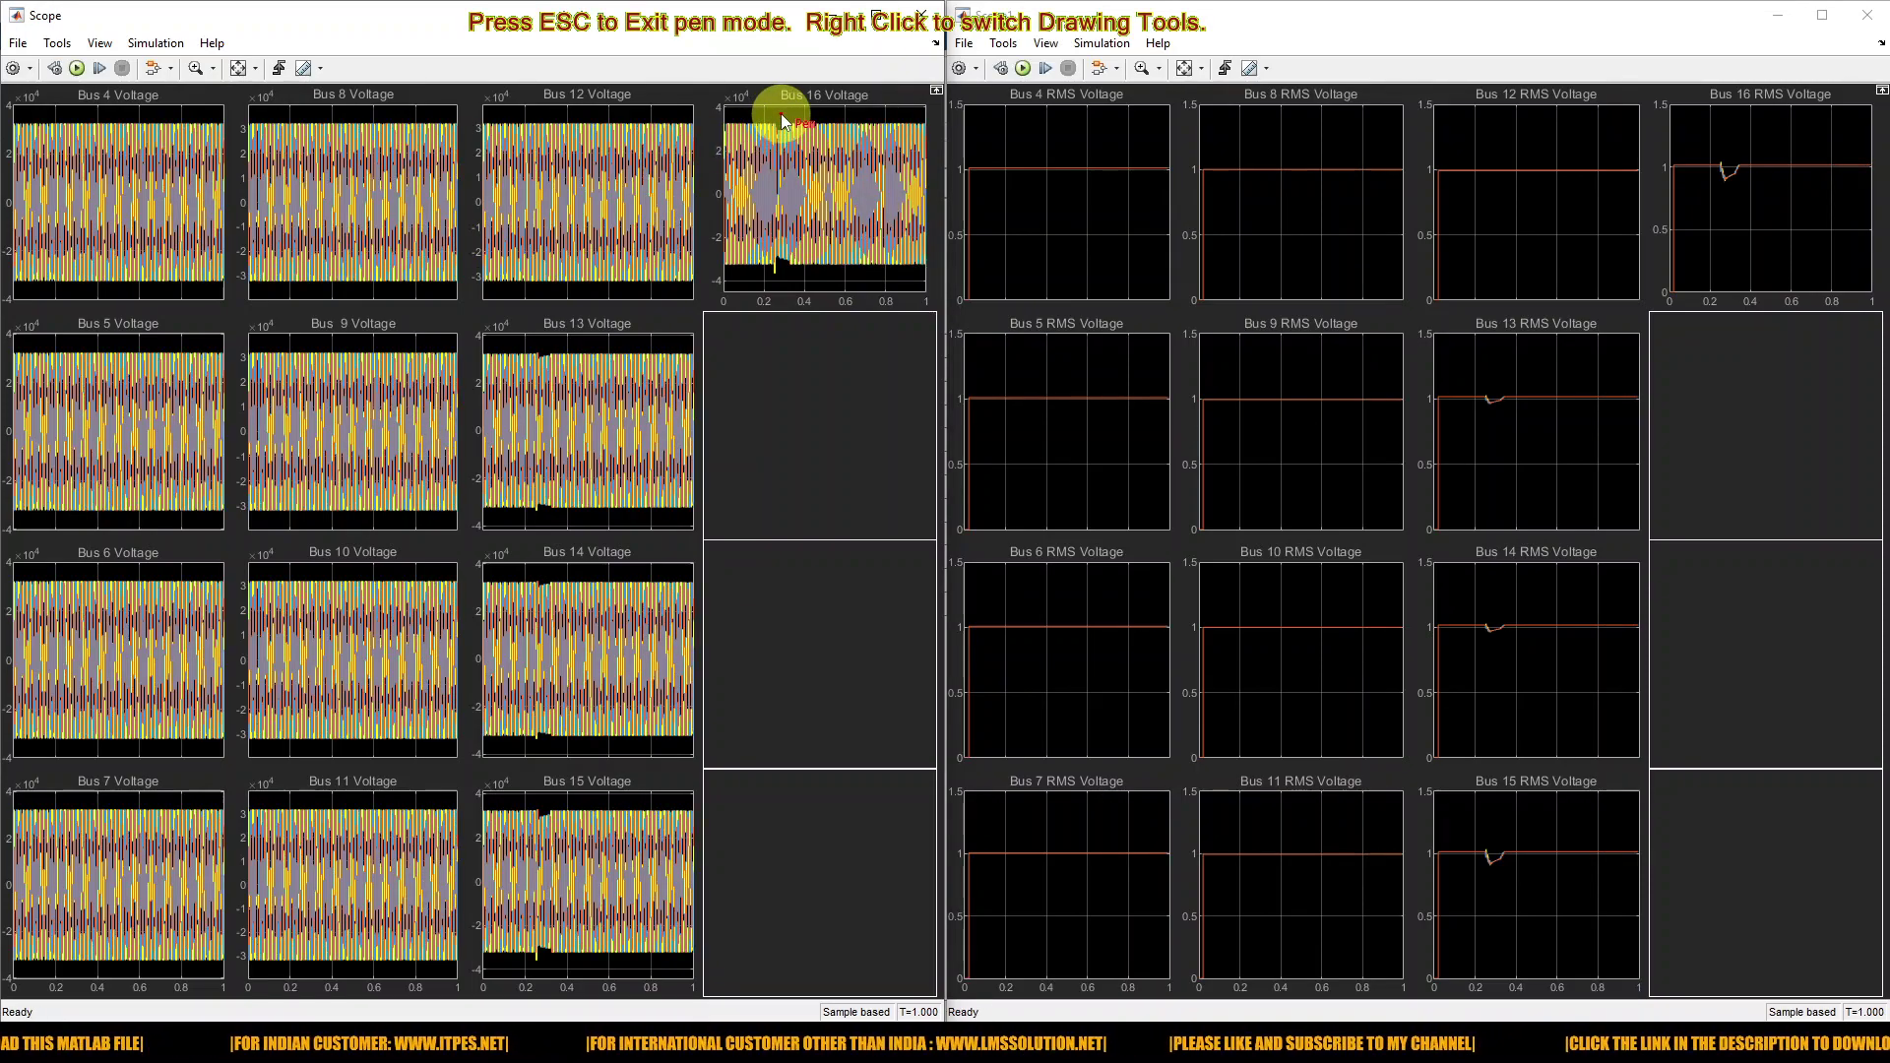
mouse_move(785, 120)
mouse_down()
mouse_move(734, 195)
mouse_move(746, 257)
mouse_up()
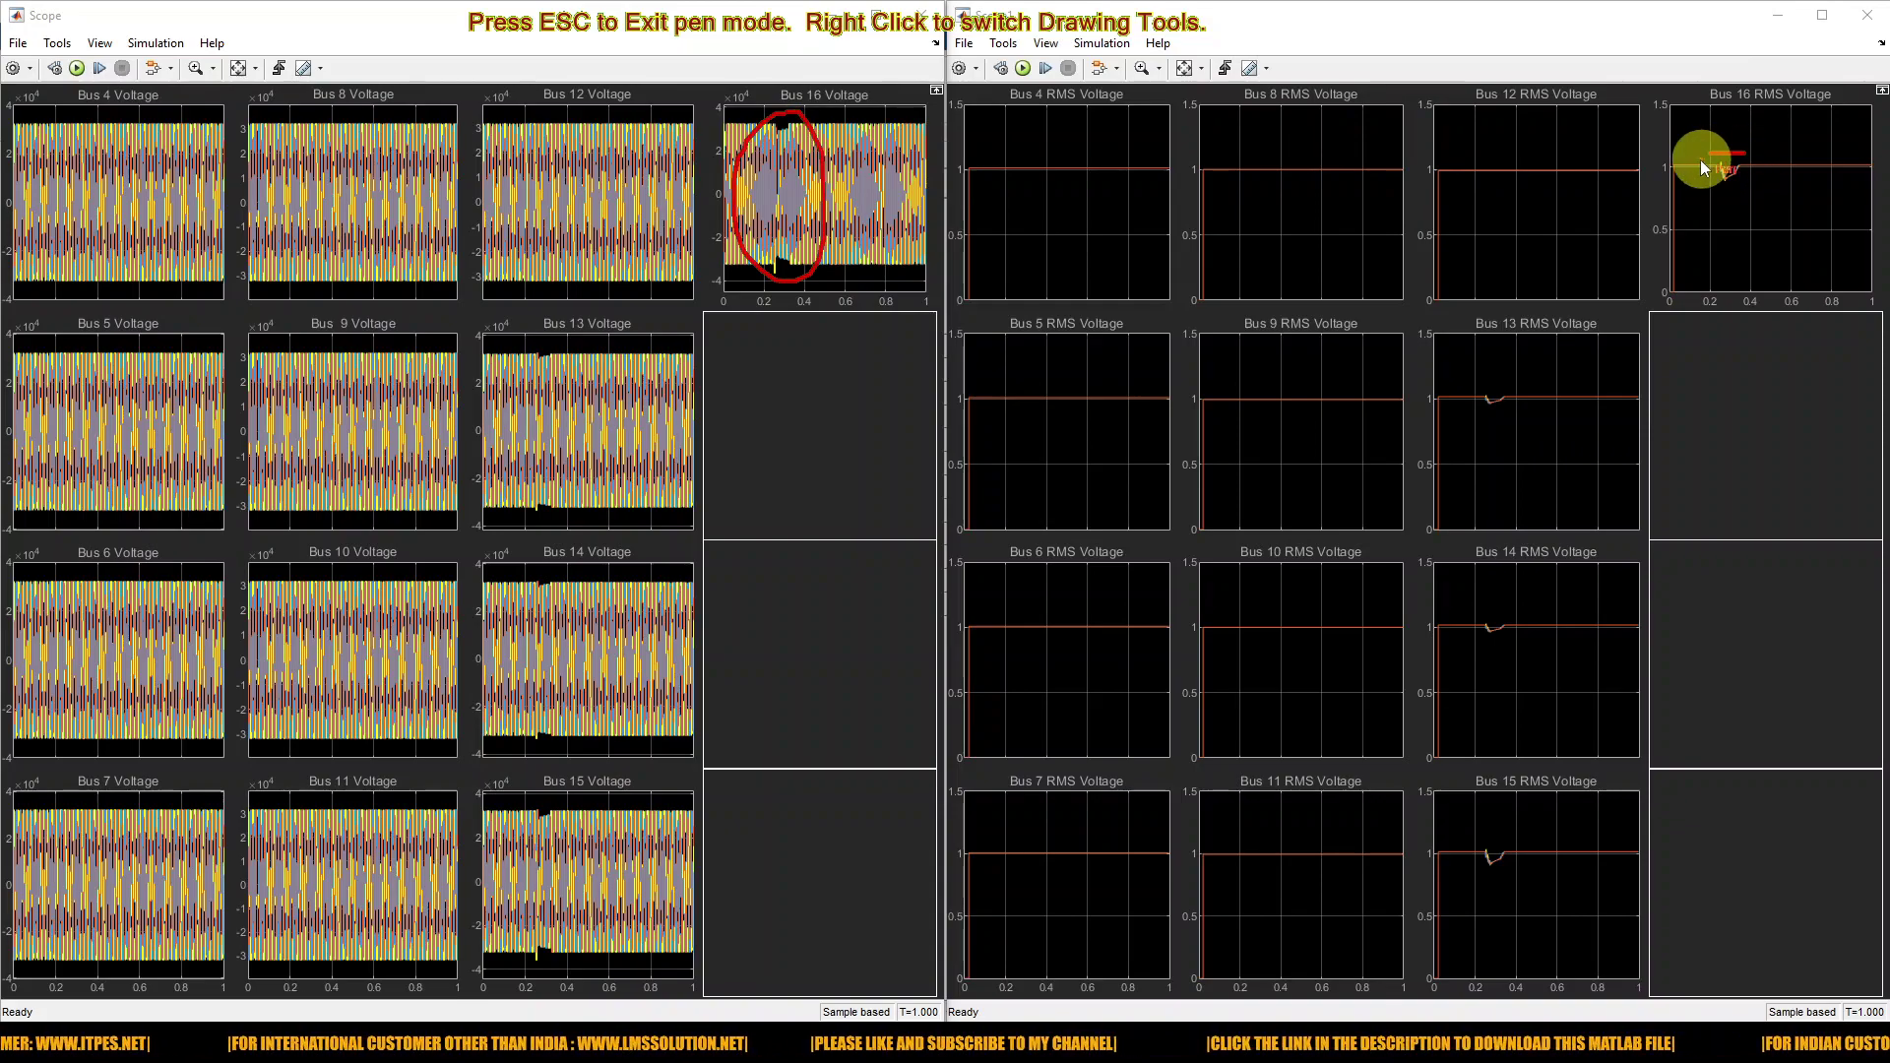
drag(1730, 167, 1746, 153)
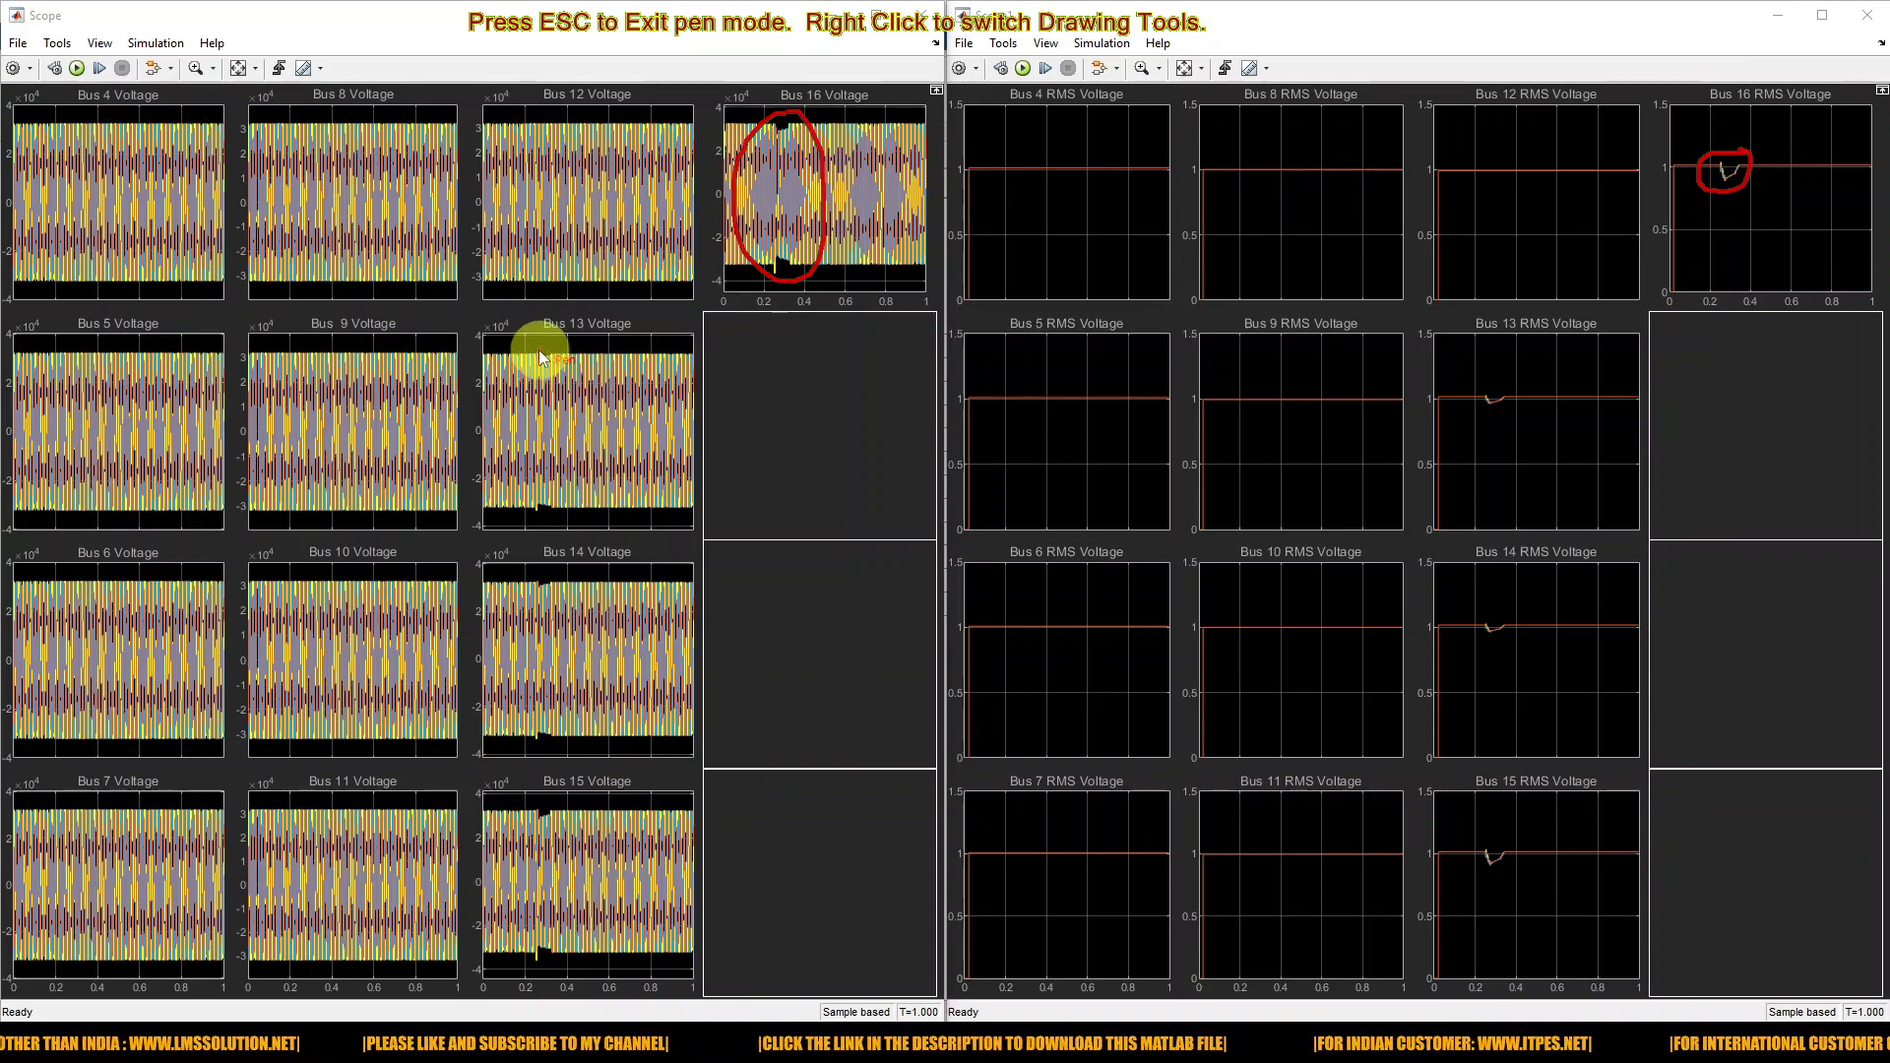
drag(597, 428, 556, 346)
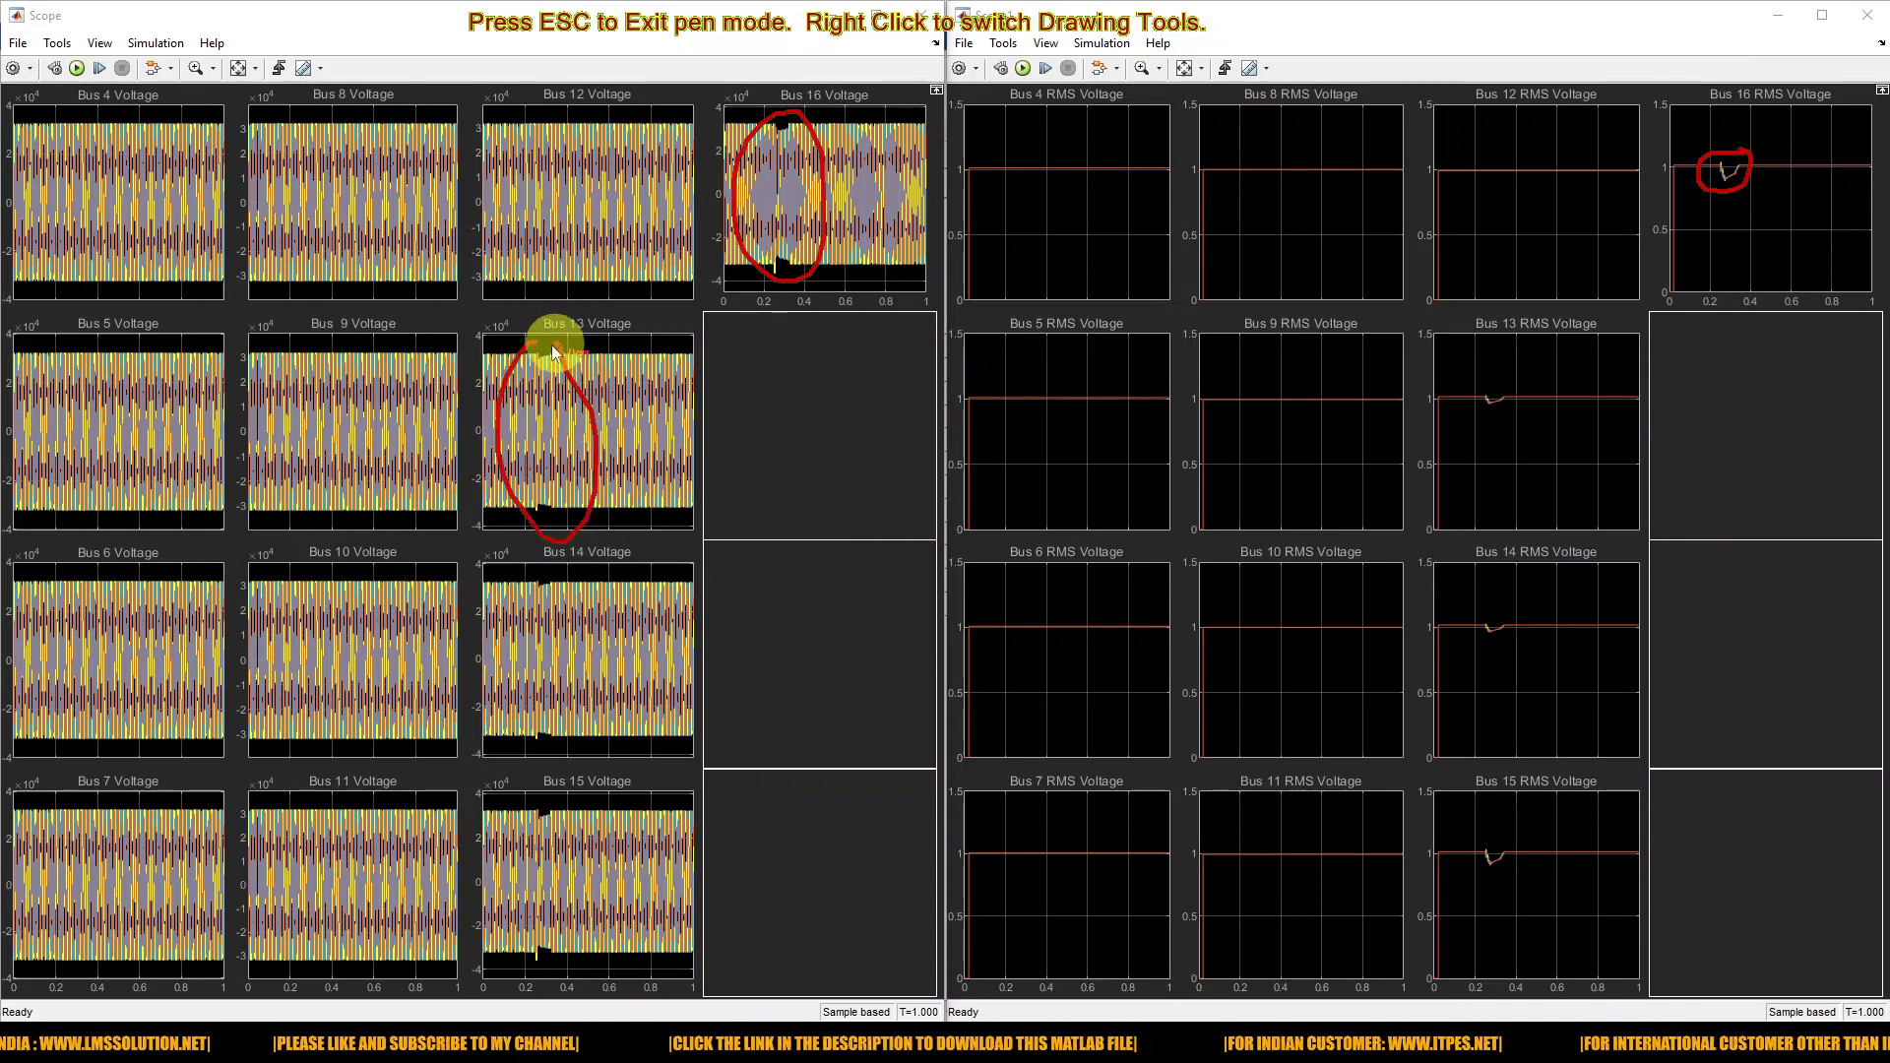
mouse_move(537, 571)
mouse_down()
mouse_move(499, 721)
mouse_move(563, 755)
mouse_move(628, 623)
mouse_move(537, 541)
mouse_move(508, 881)
mouse_up()
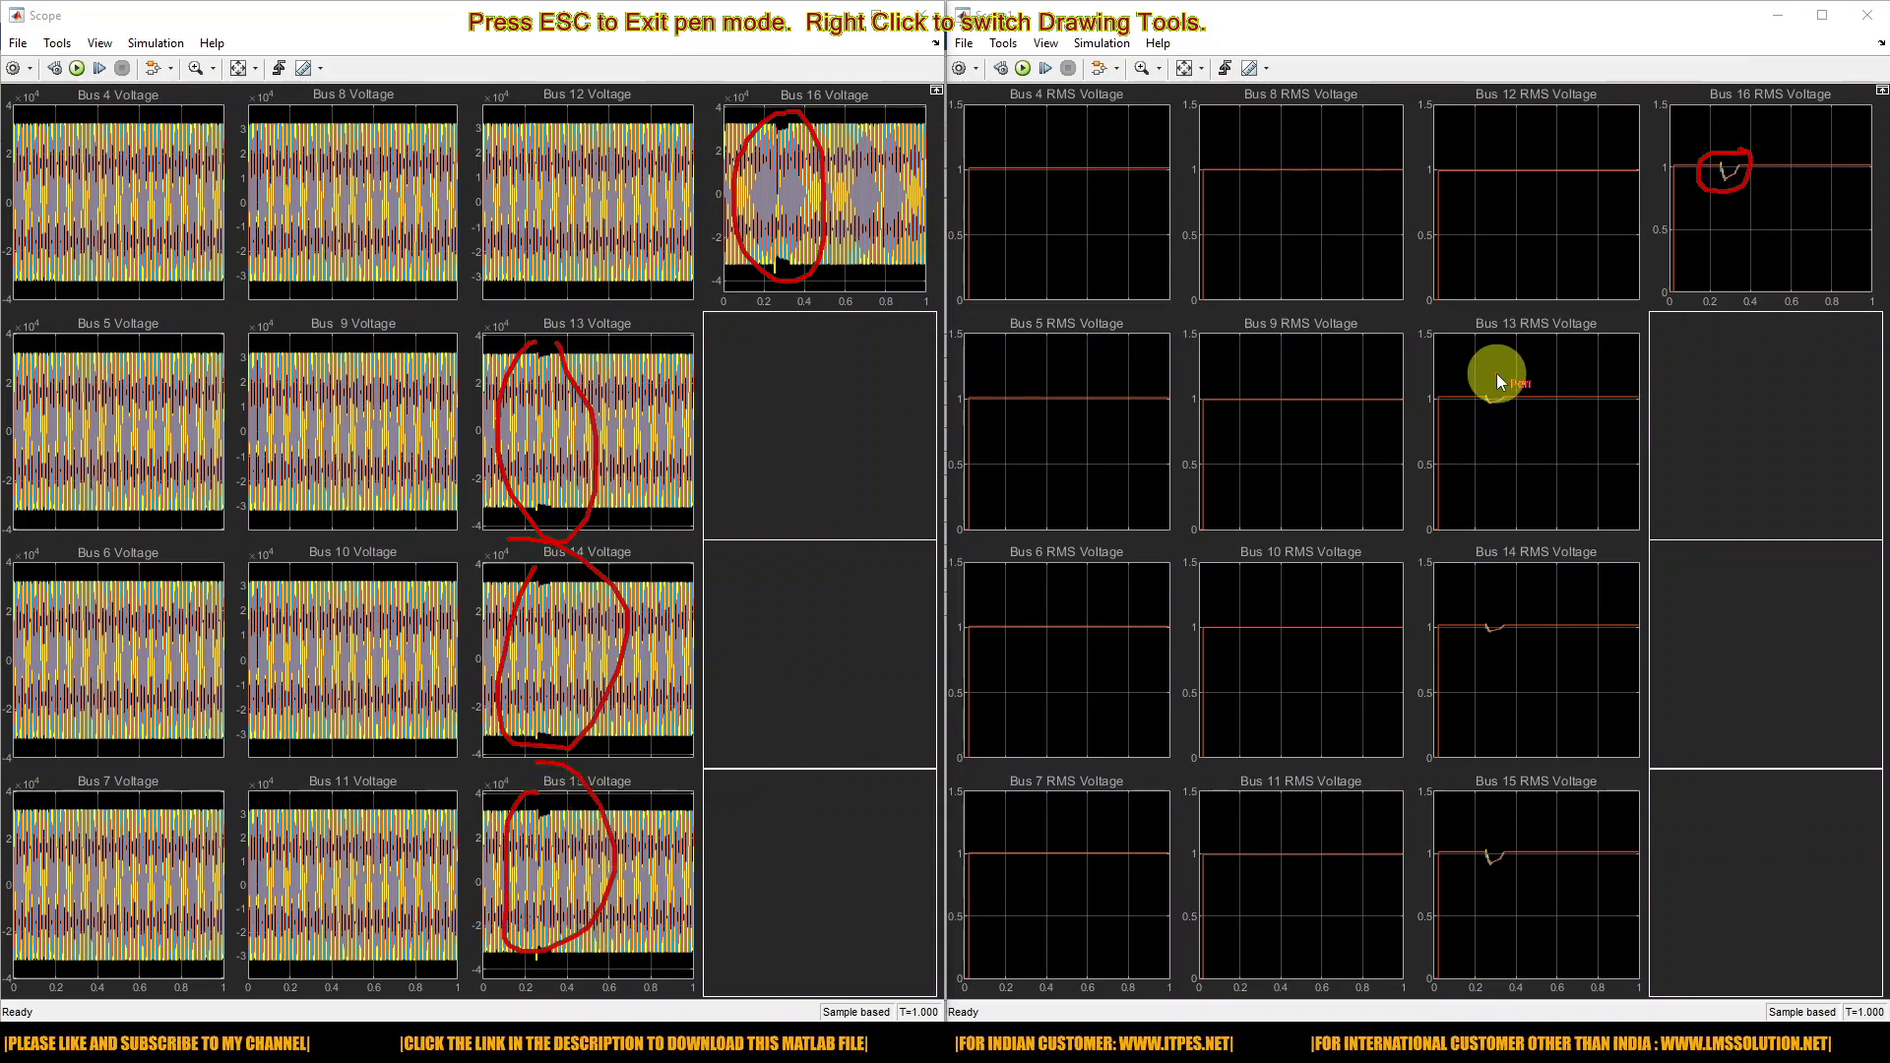
drag(1514, 385, 1505, 374)
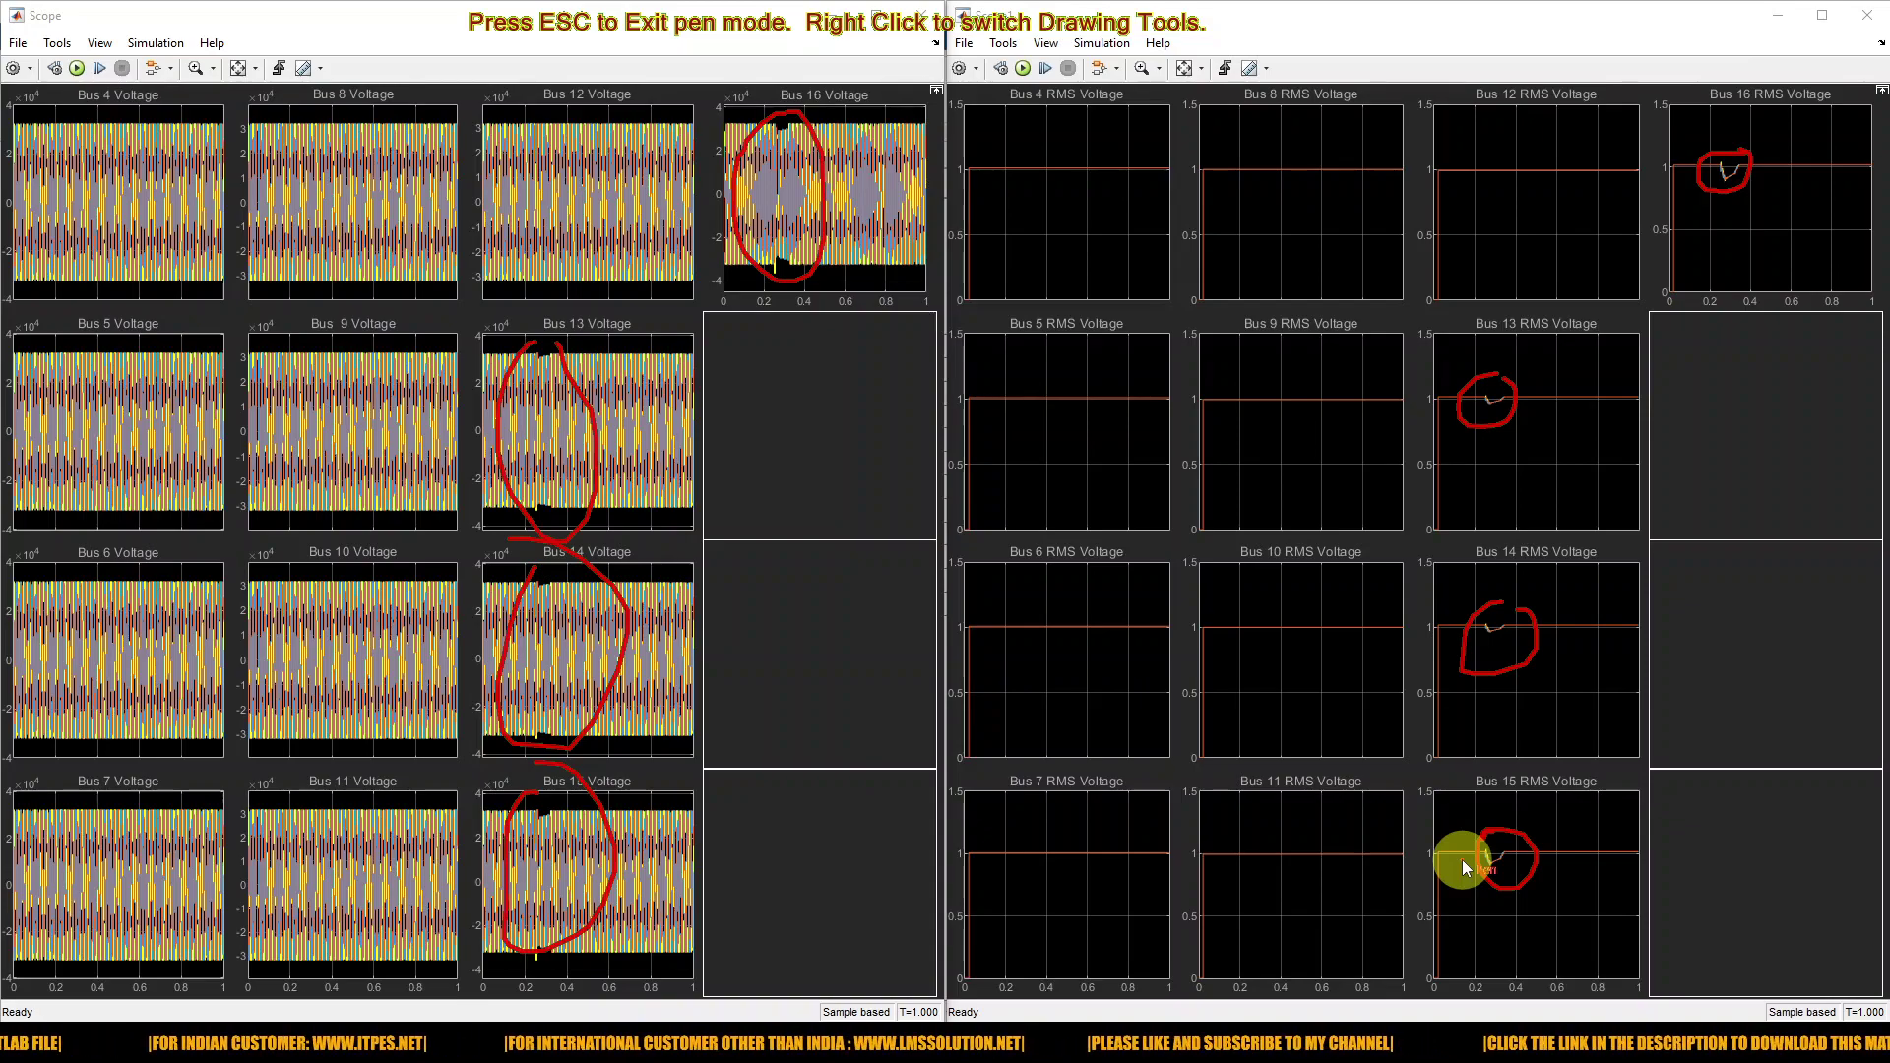
key(Escape)
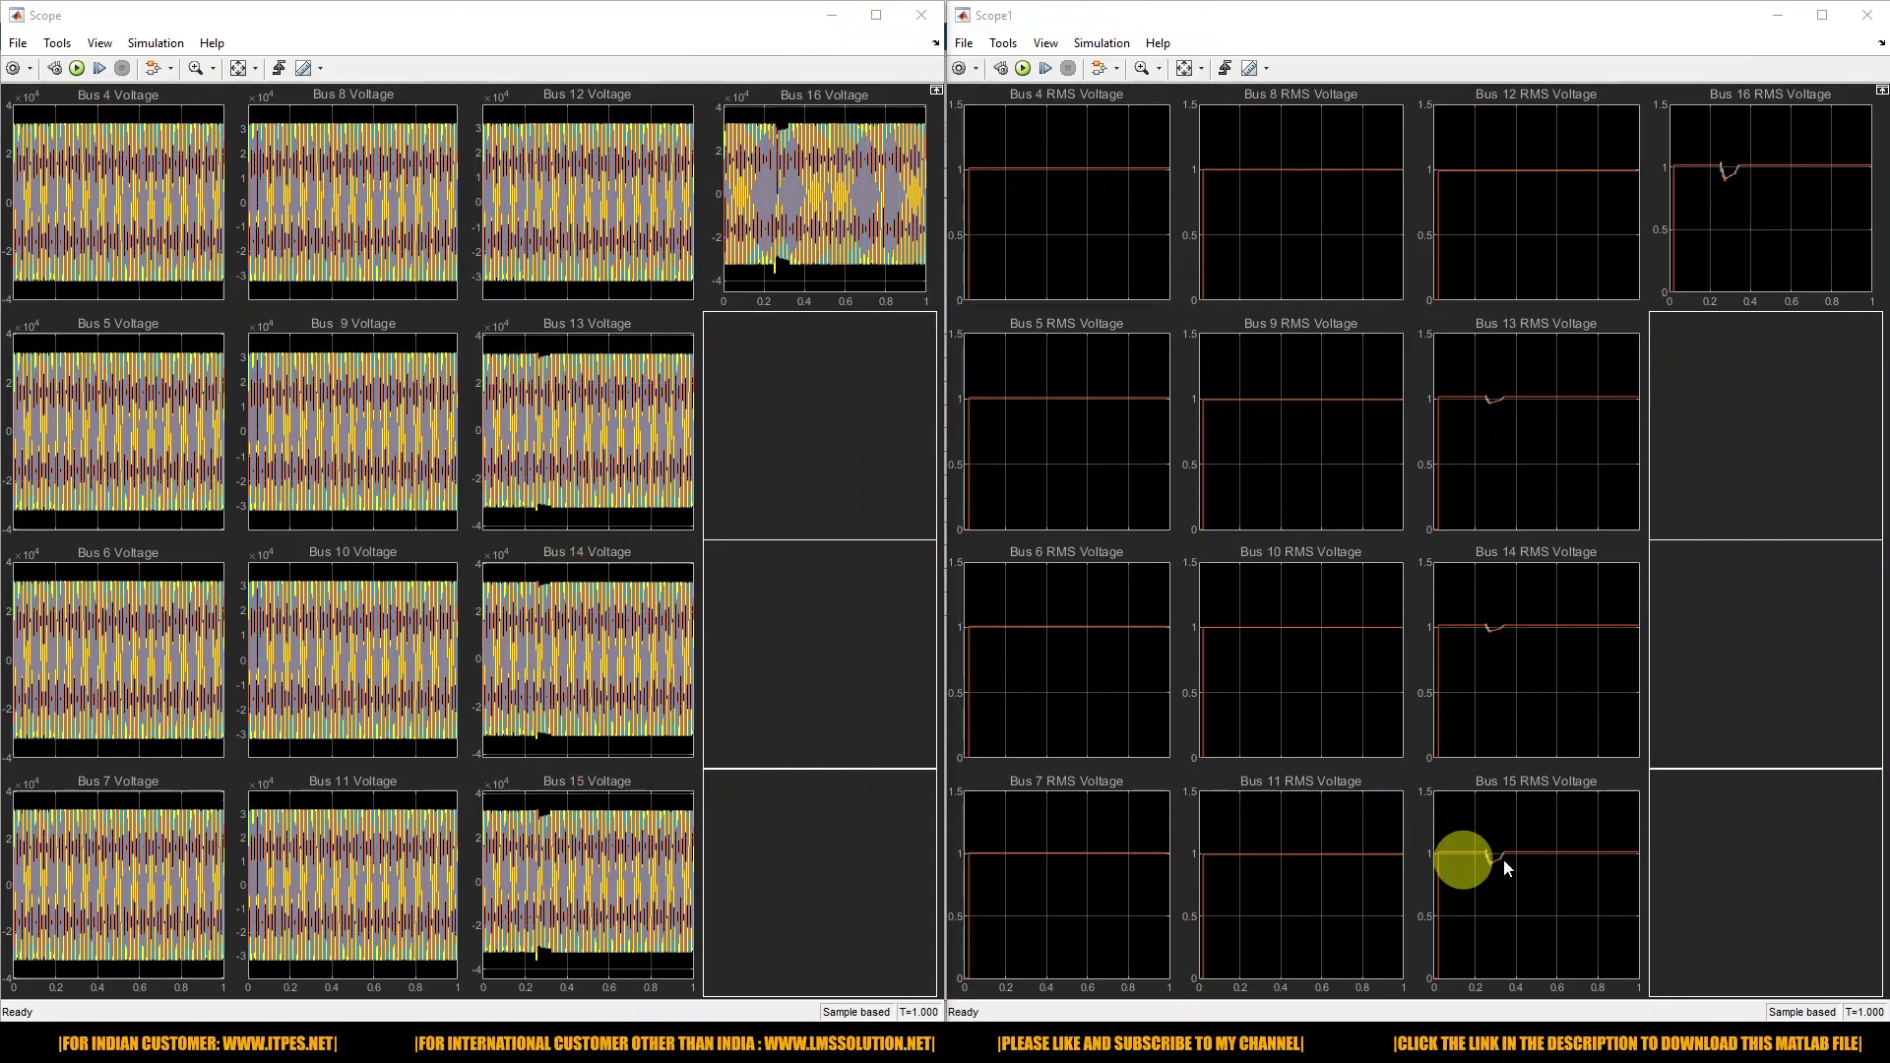
Step: Switch to the main MATLAB window and open the CivanlarModel_withoutupqc_ind_fault.slx model
mouse_move(799, 1039)
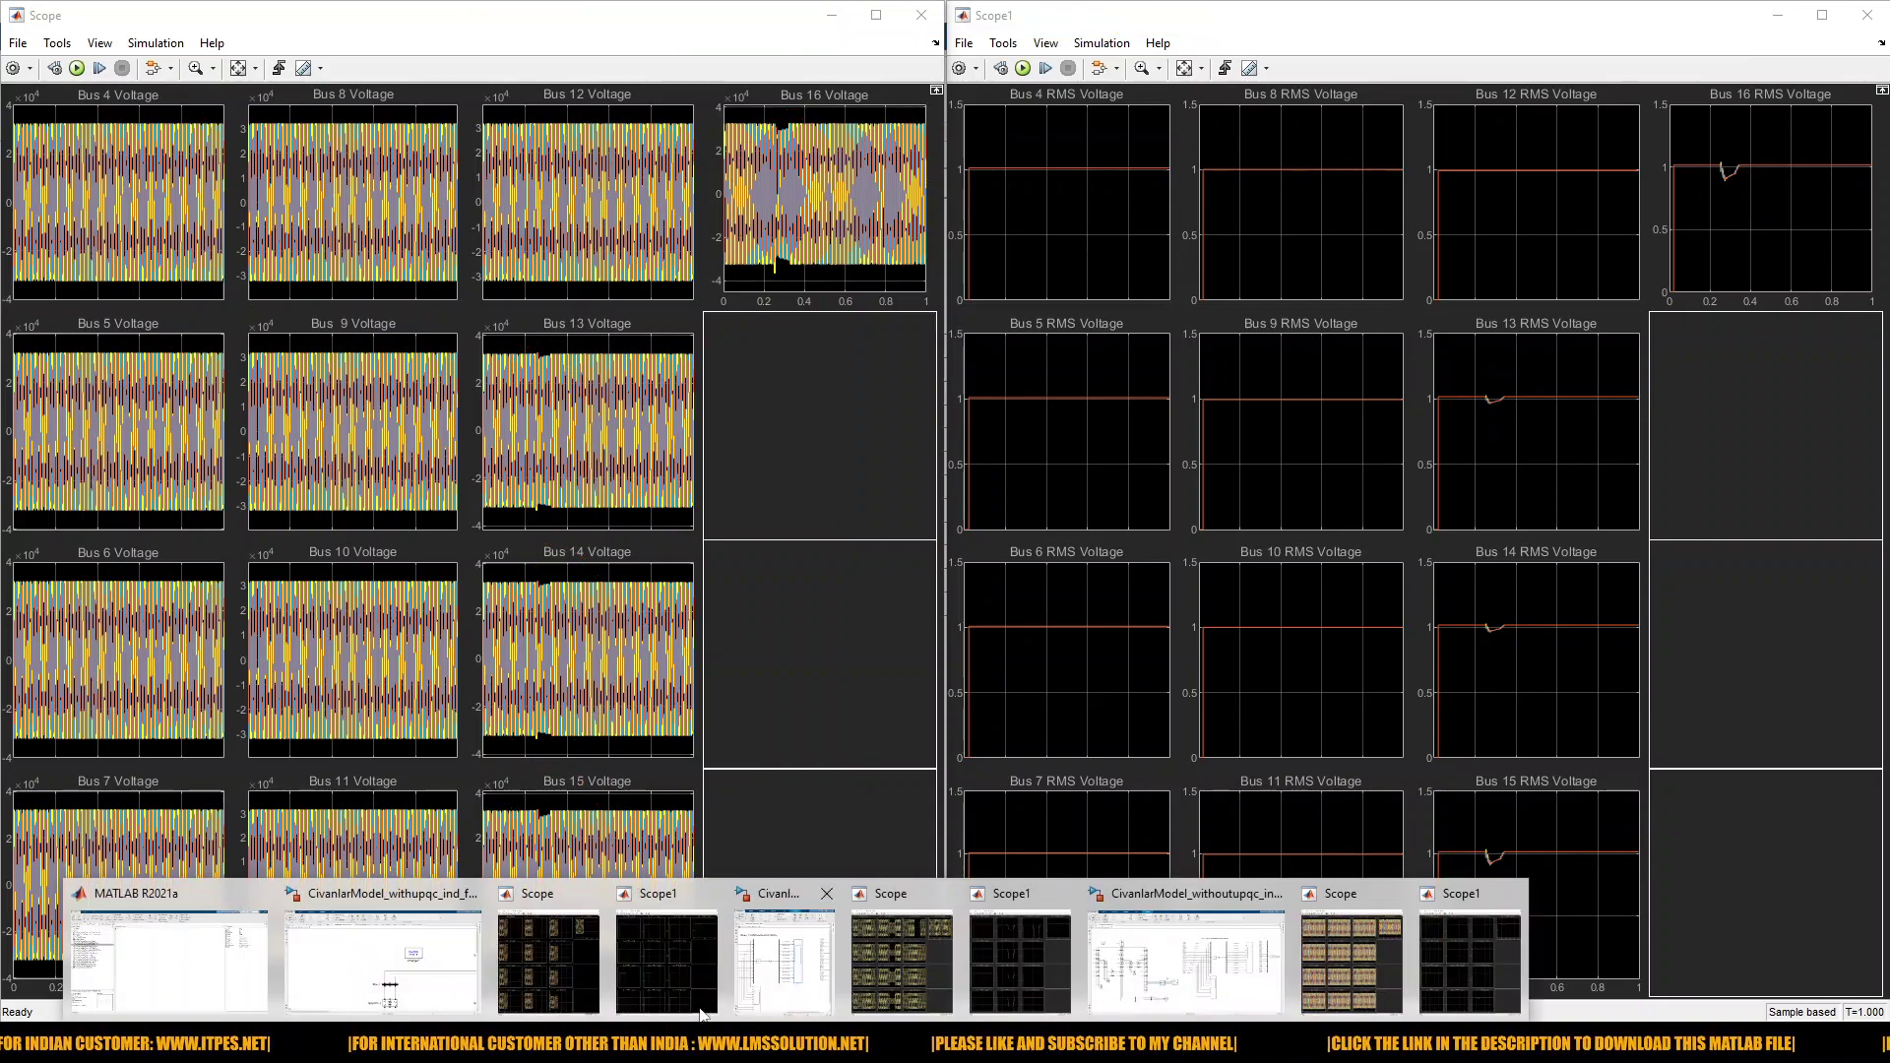
click(231, 934)
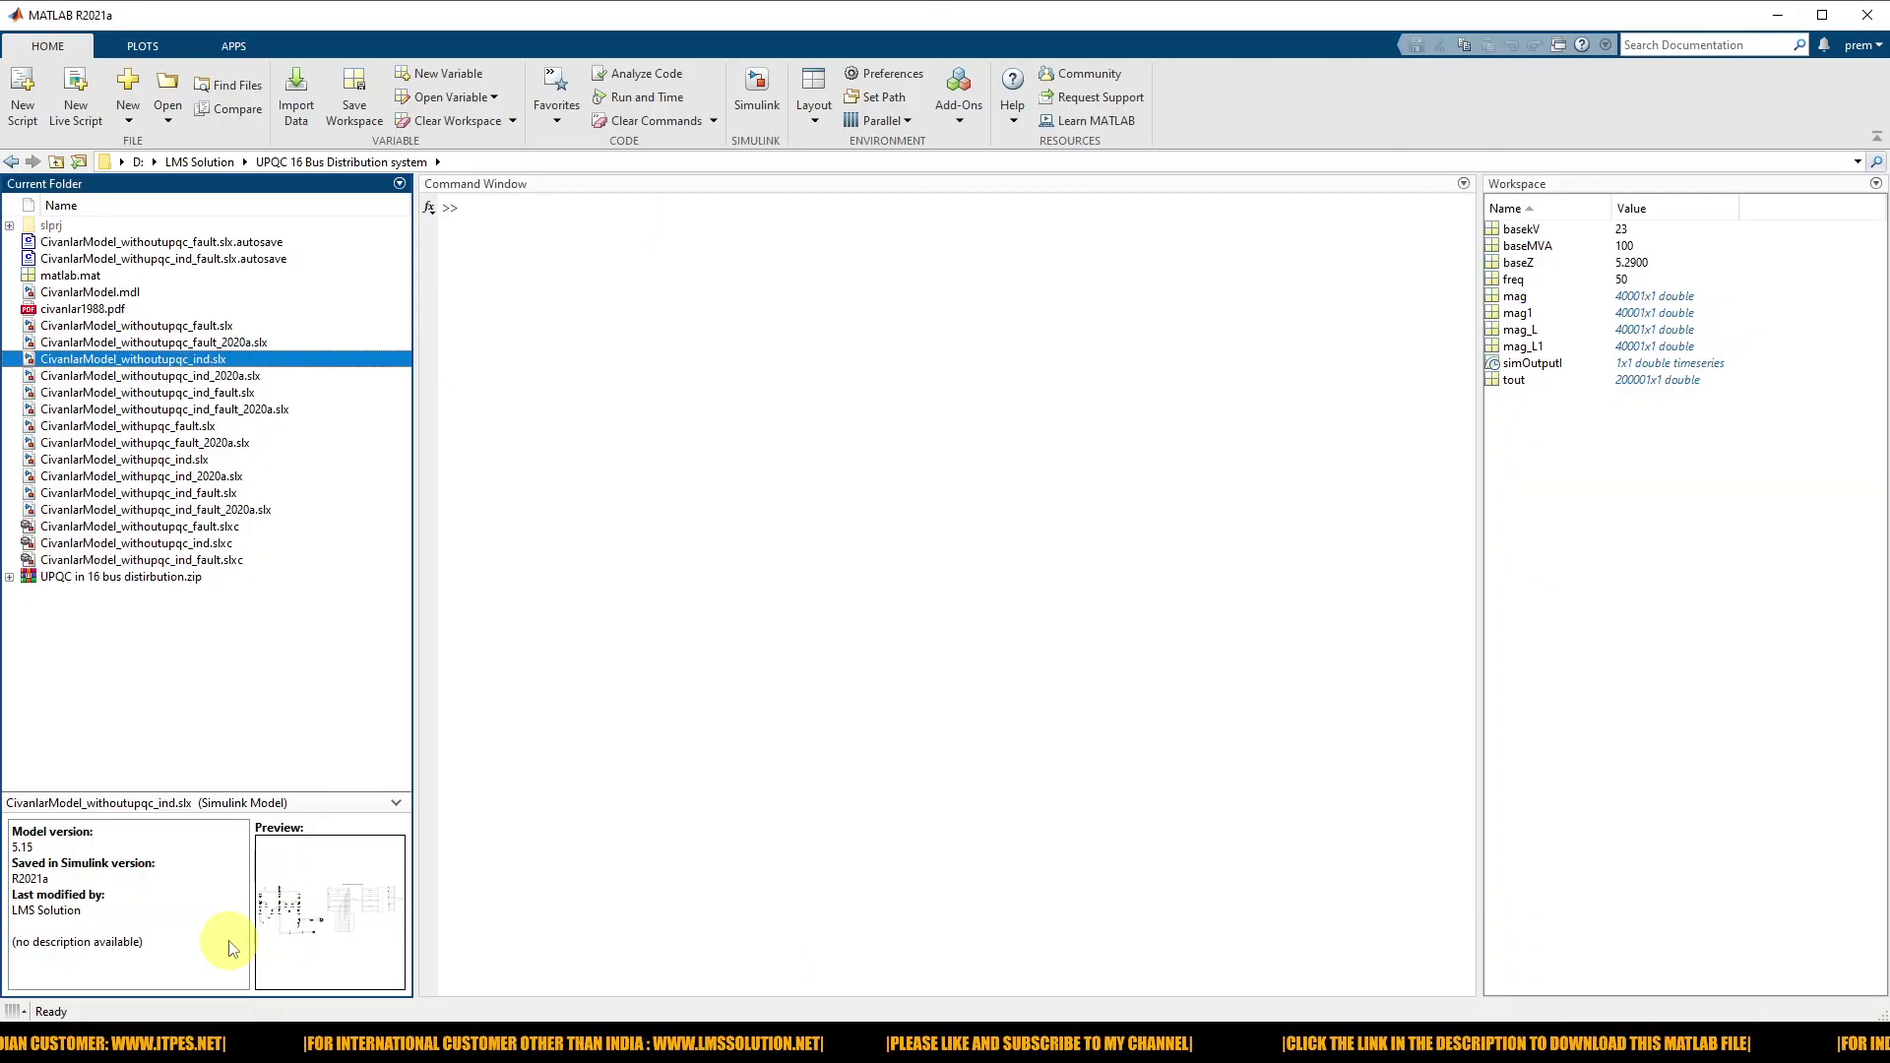
click(155, 393)
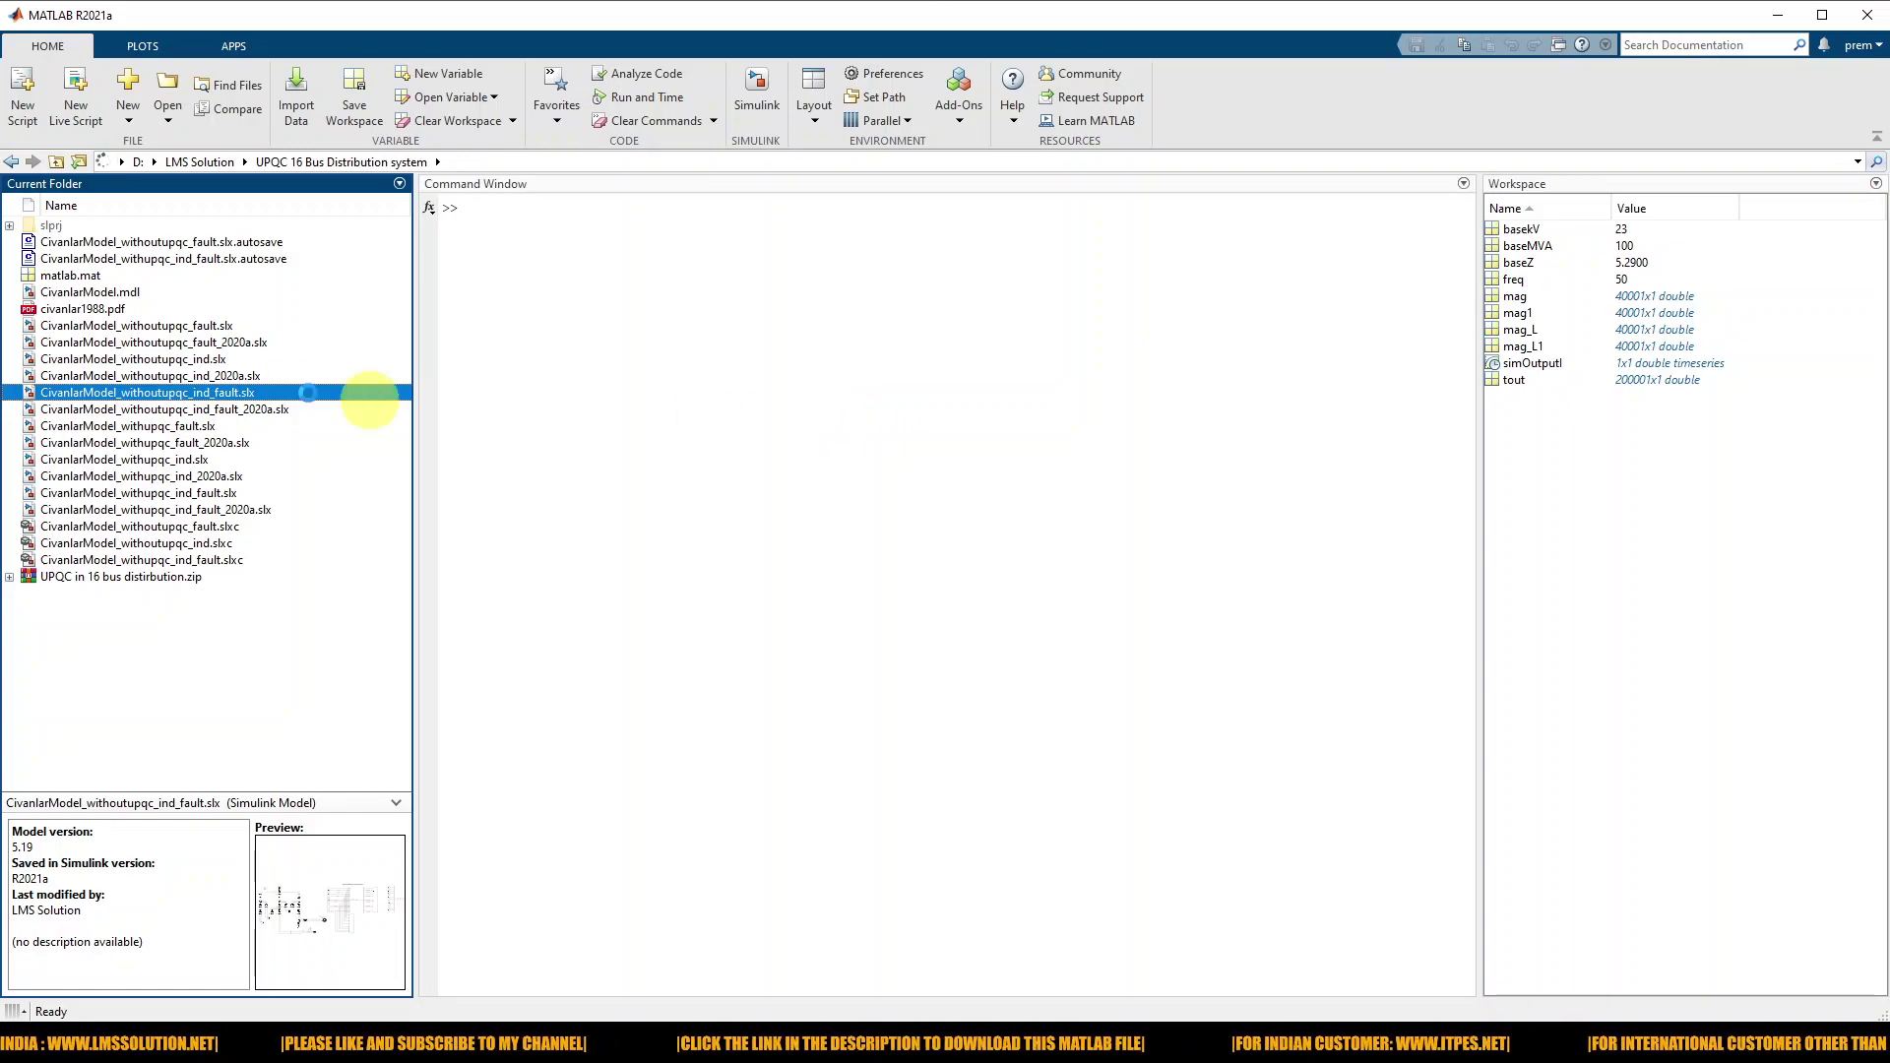
Step: Open the CivanlarModel_withoutupqc_ind_fault.slx model, and close CivanlarModel_withoutupqc_fault without saving and CivanlarModel_withoutupqc_ind
double_click(271, 393)
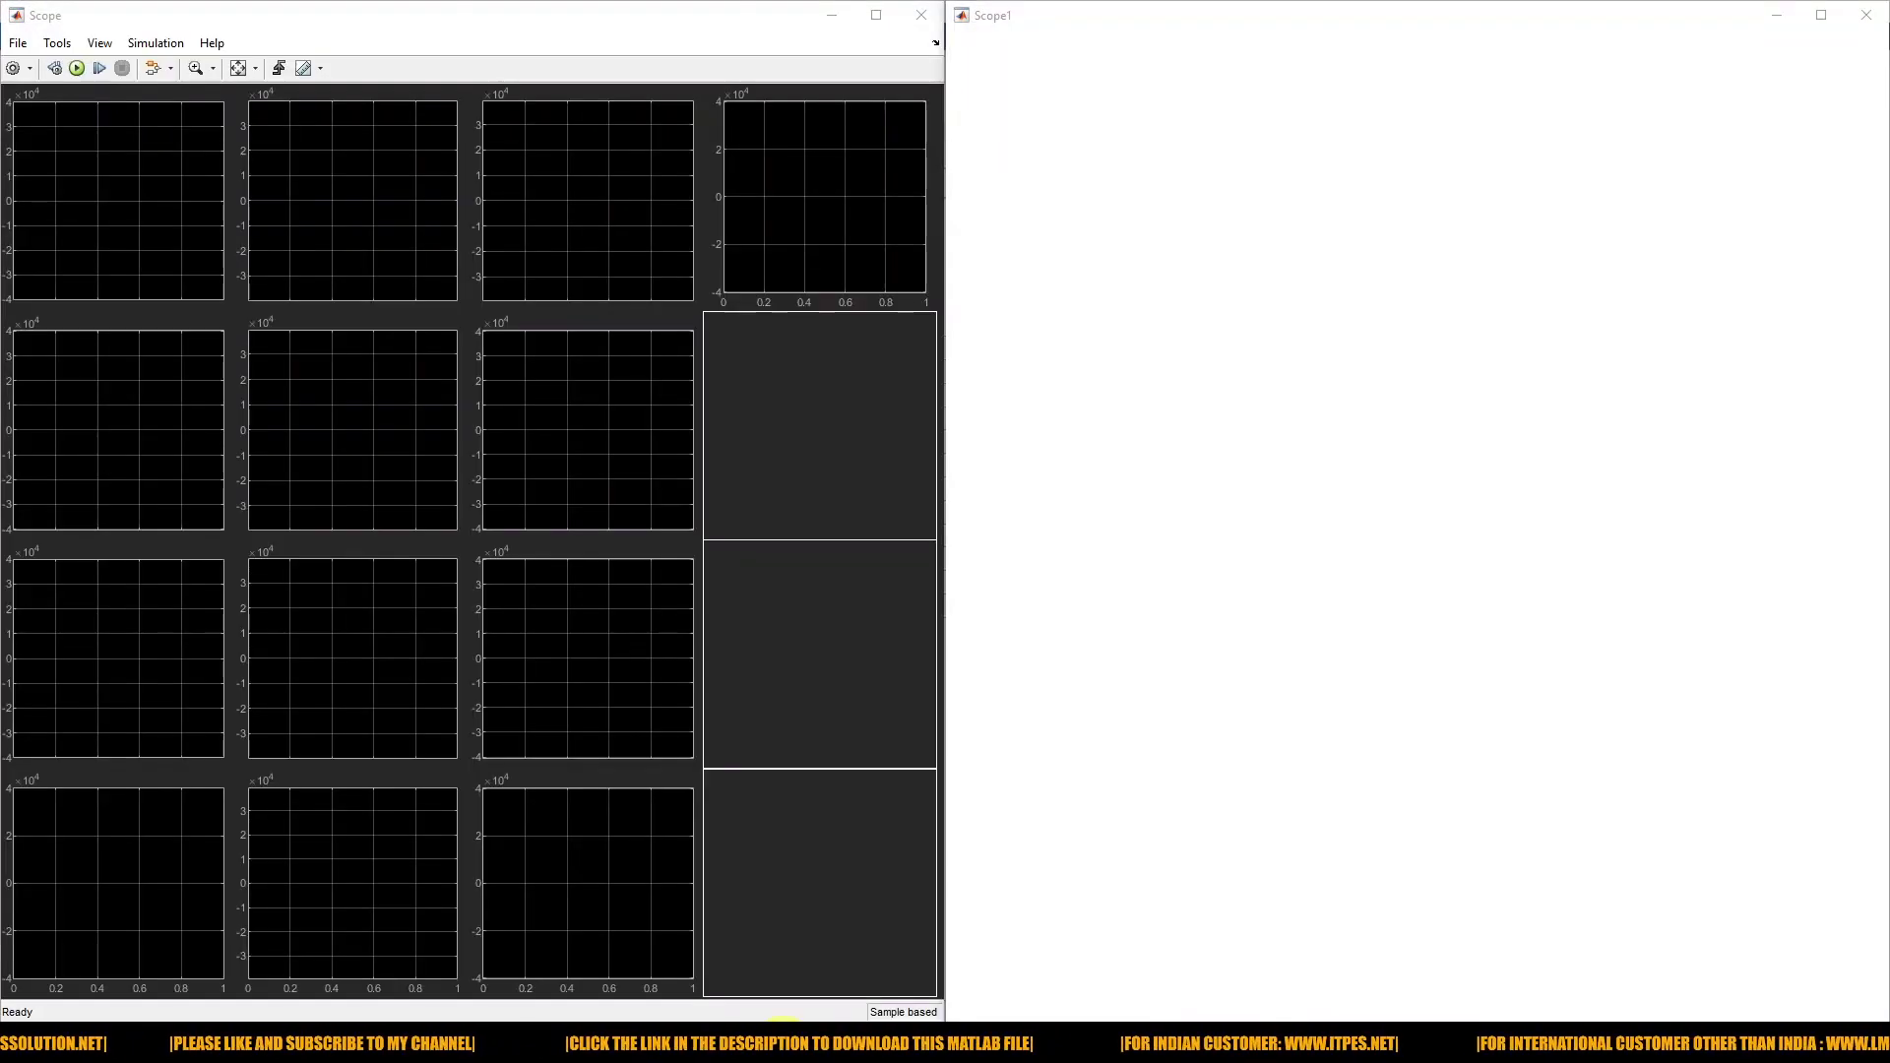
mouse_move(785, 1042)
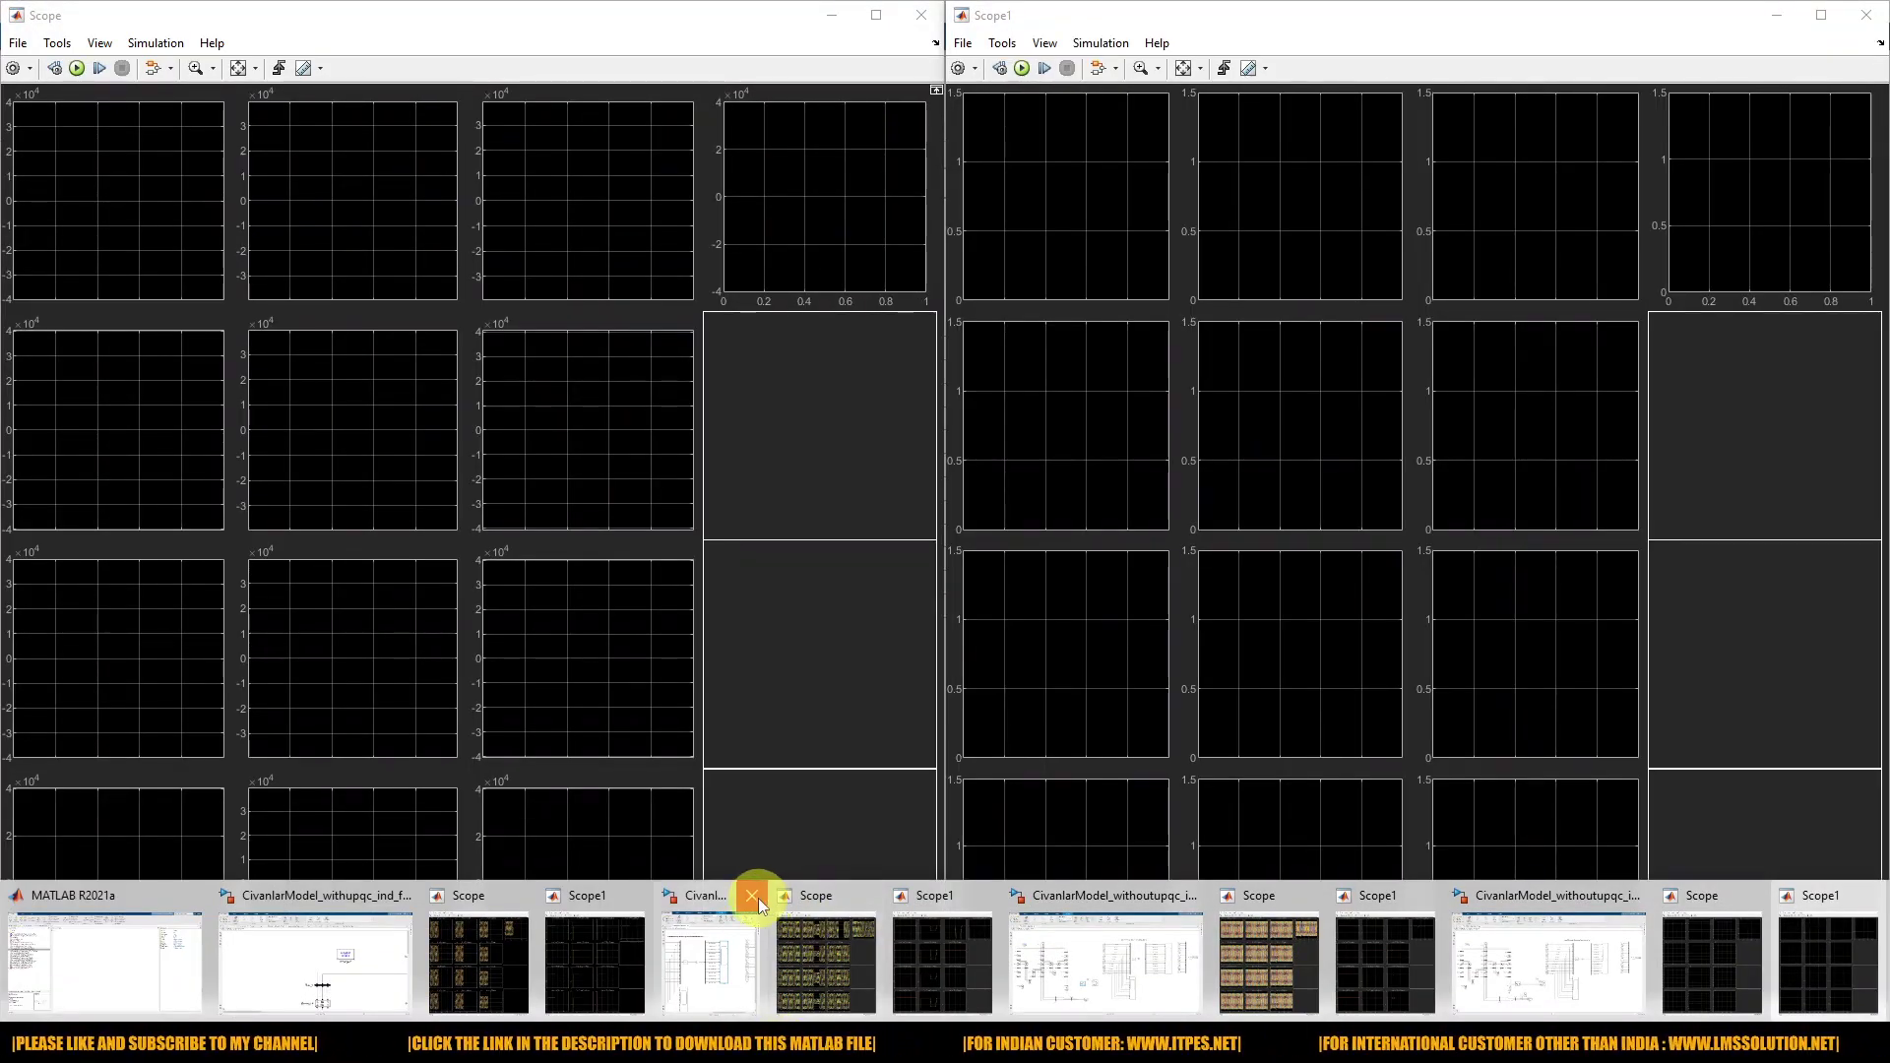
click(753, 896)
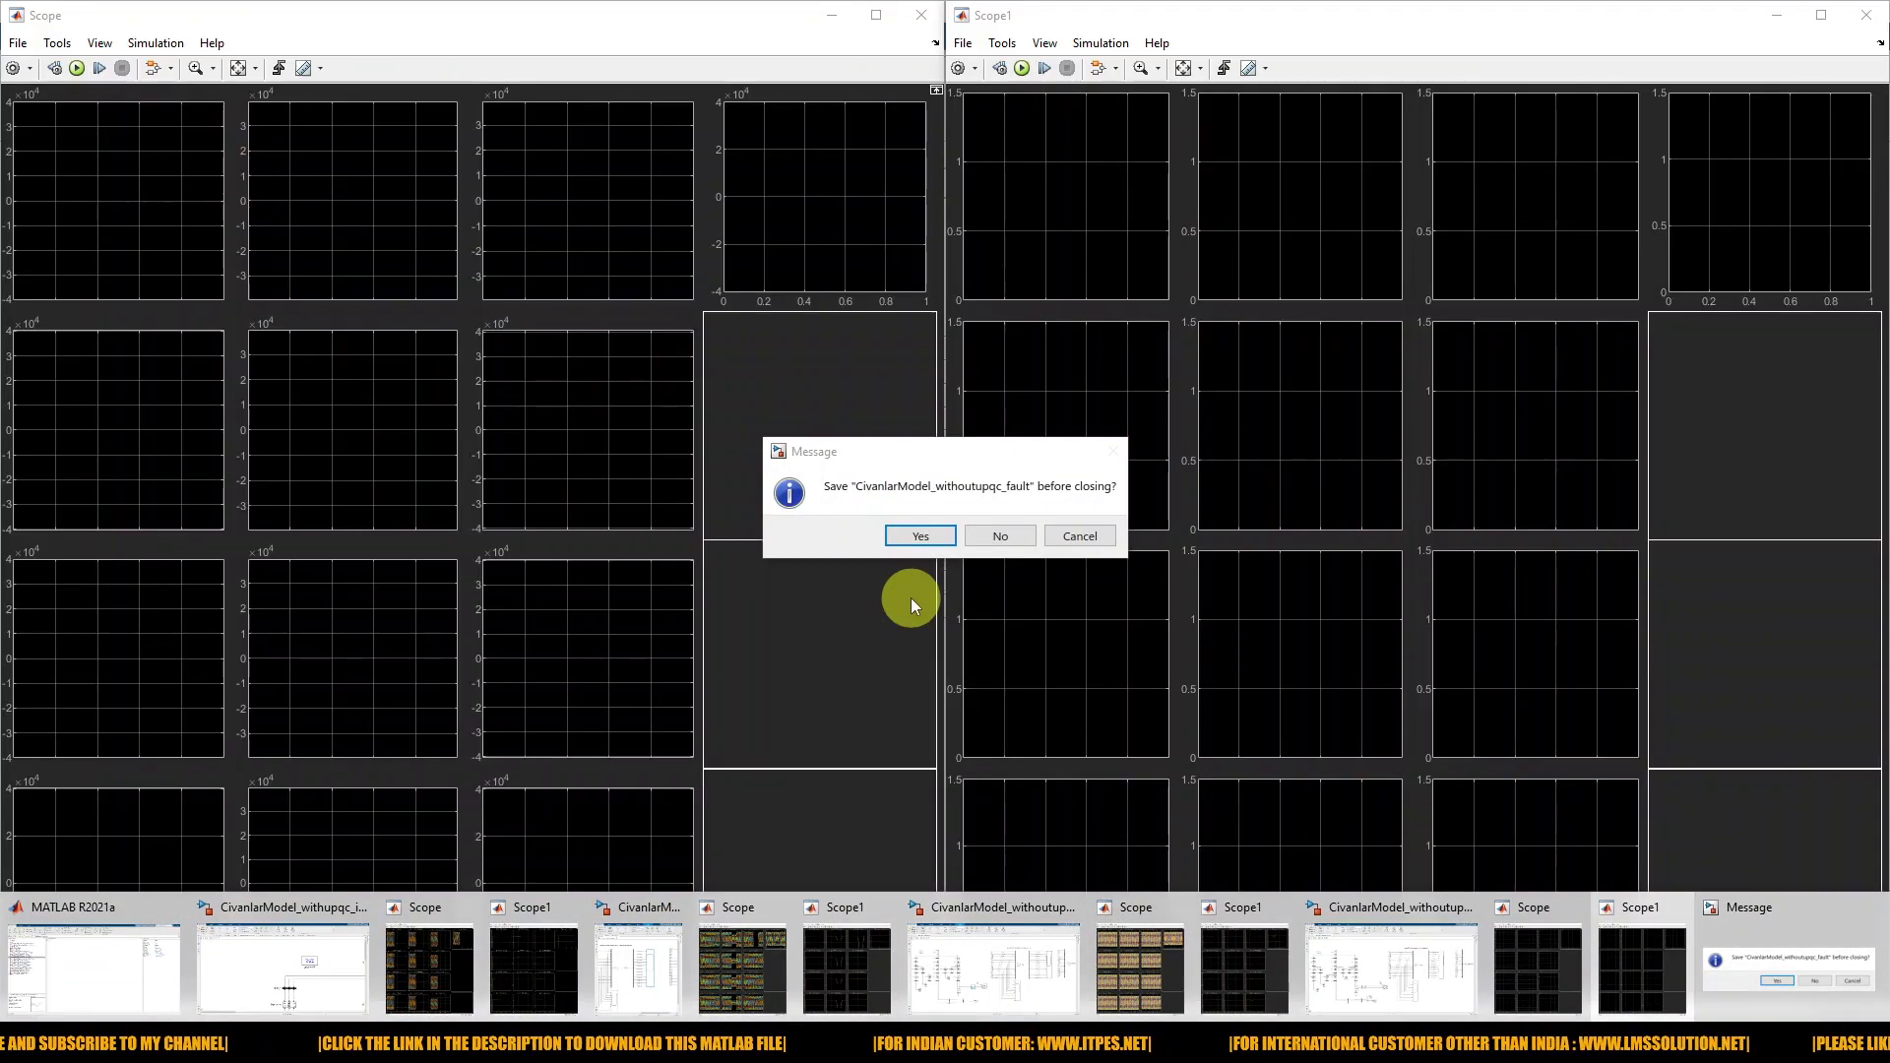
click(1001, 537)
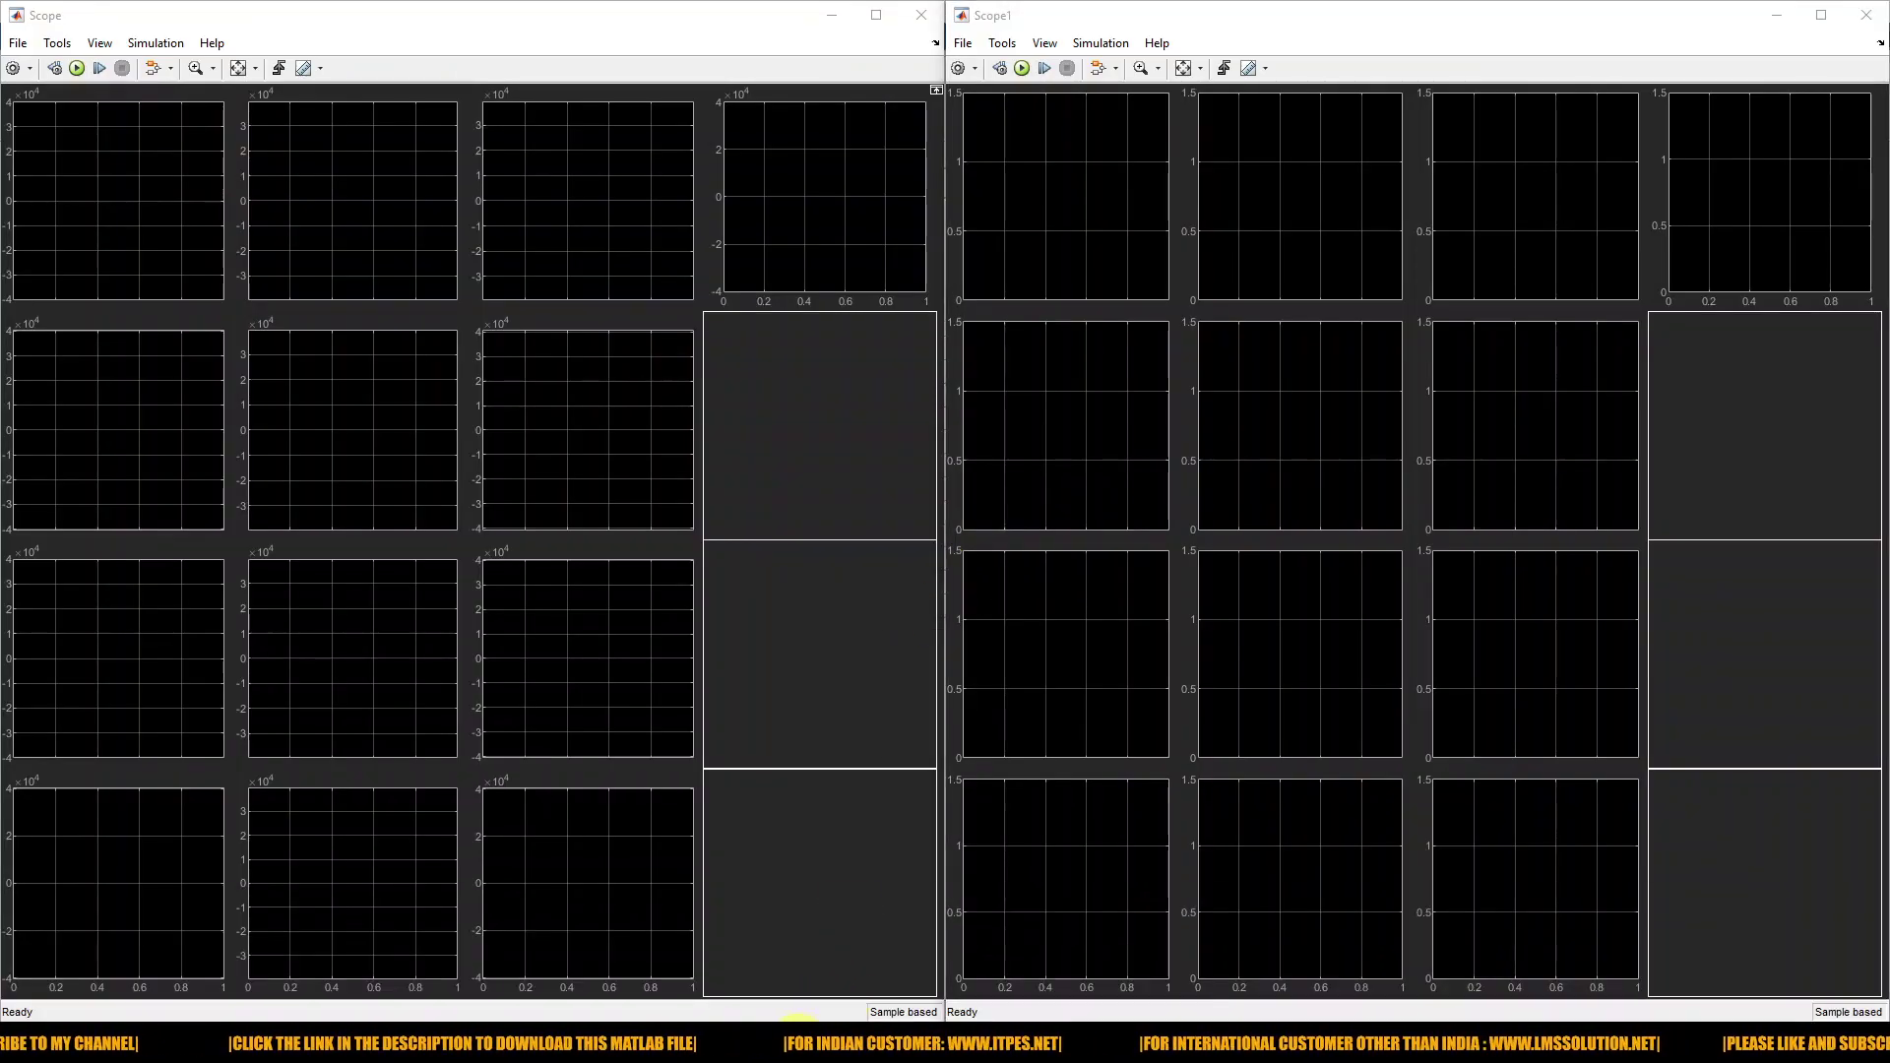
mouse_move(817, 1042)
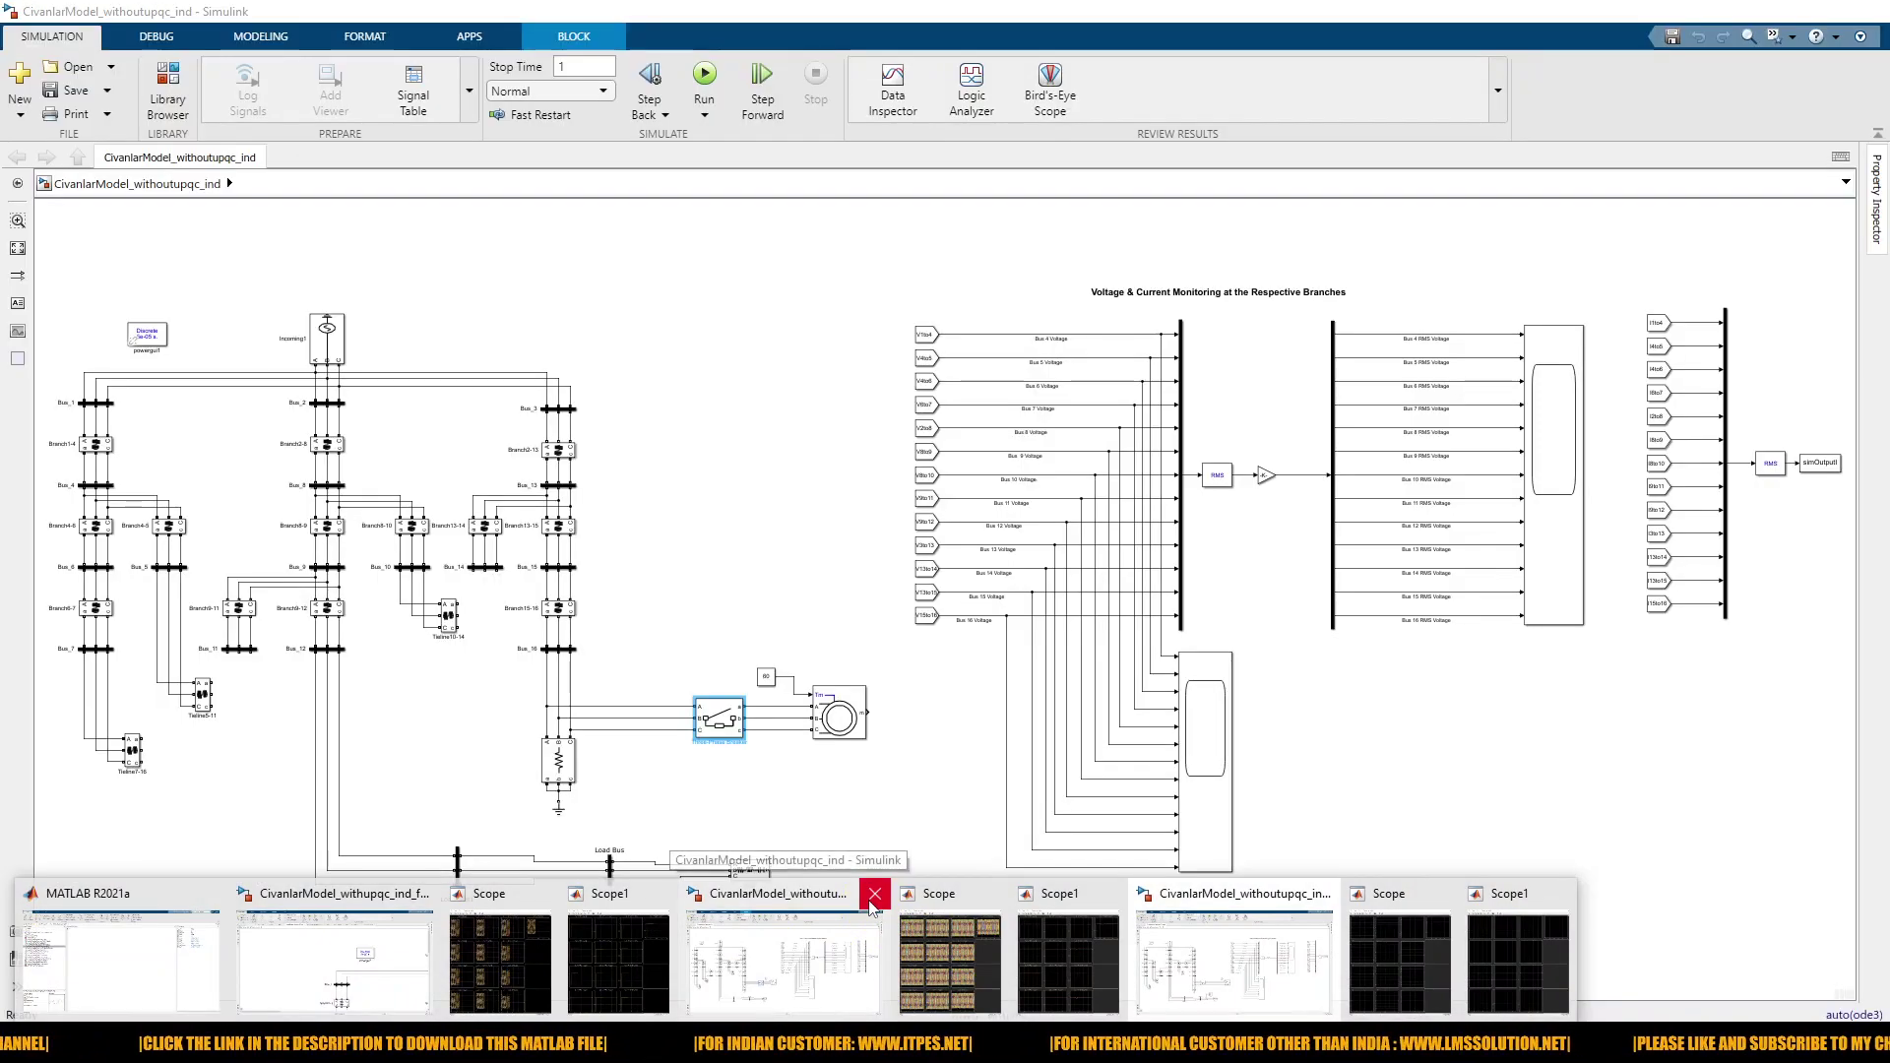
click(874, 894)
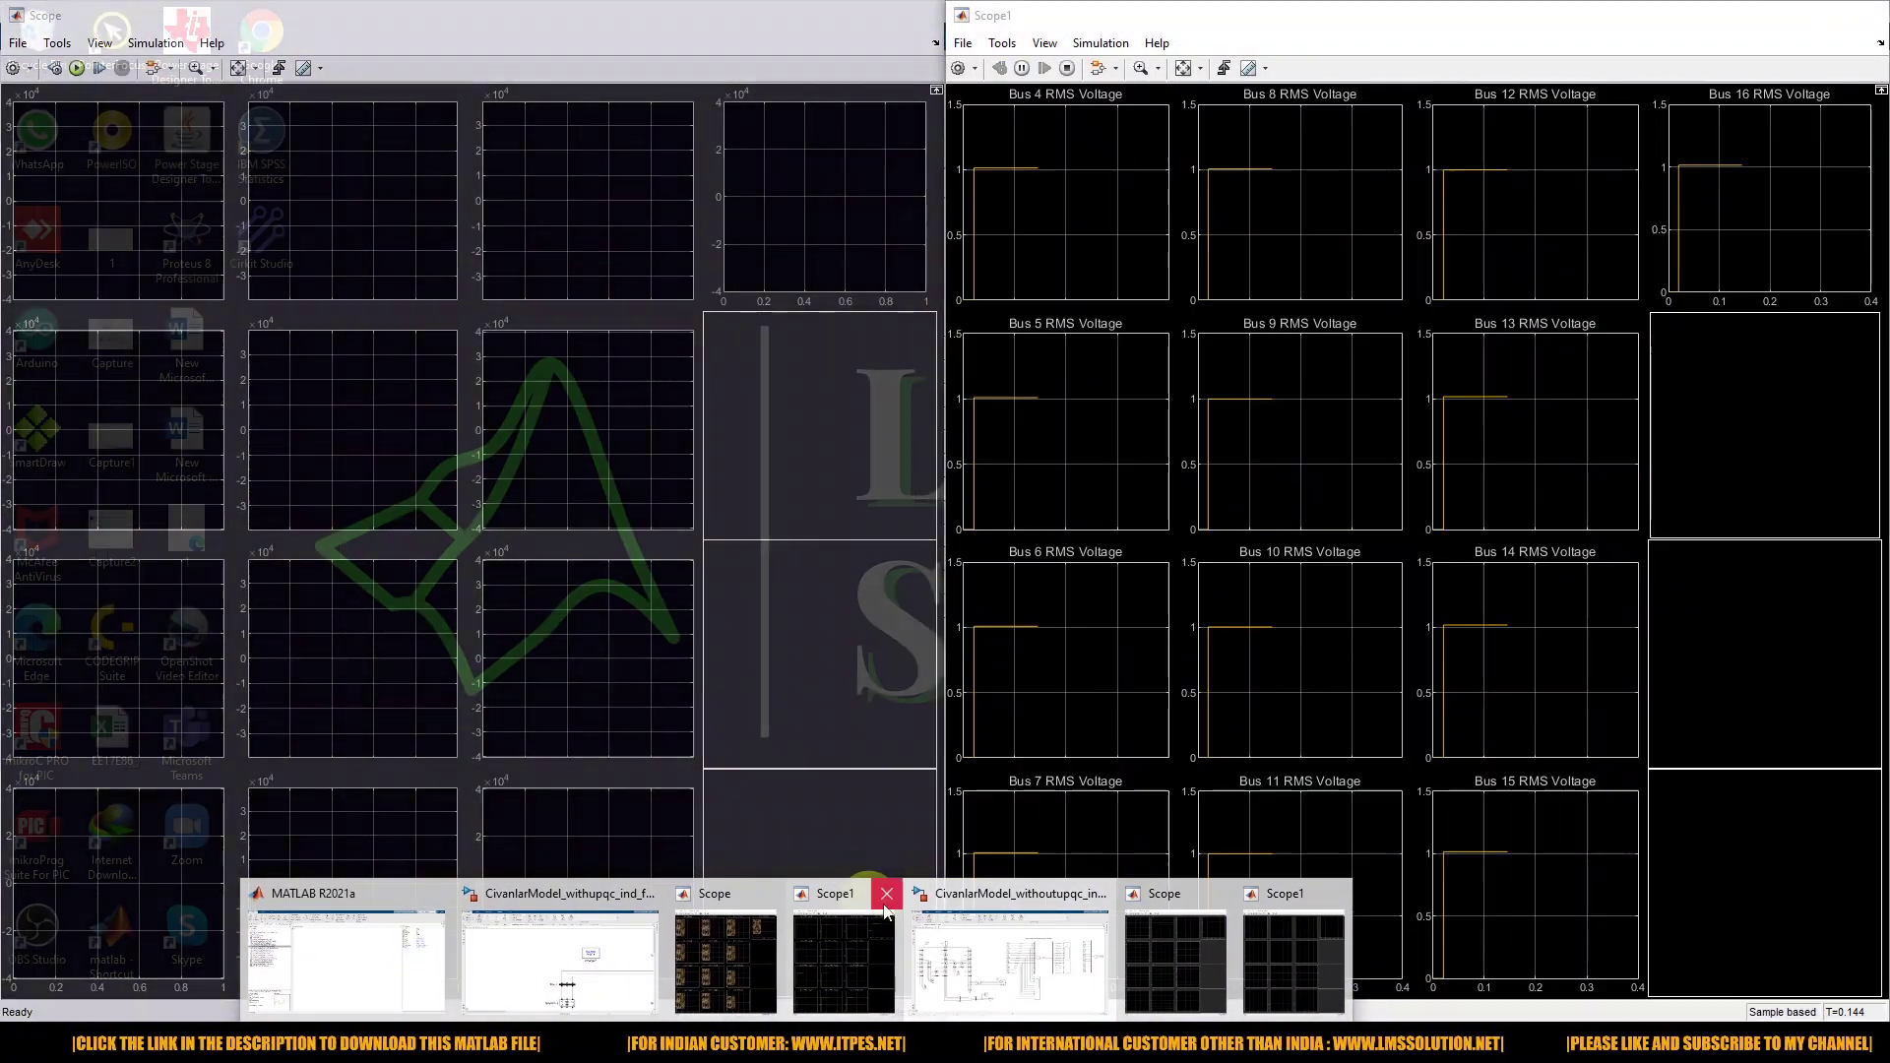
Step: Bring up the CivanlarModel_withoutupqc_ind_fault model, circle its faulted load branch and induction motor branch, and clear the pen marks
click(1000, 929)
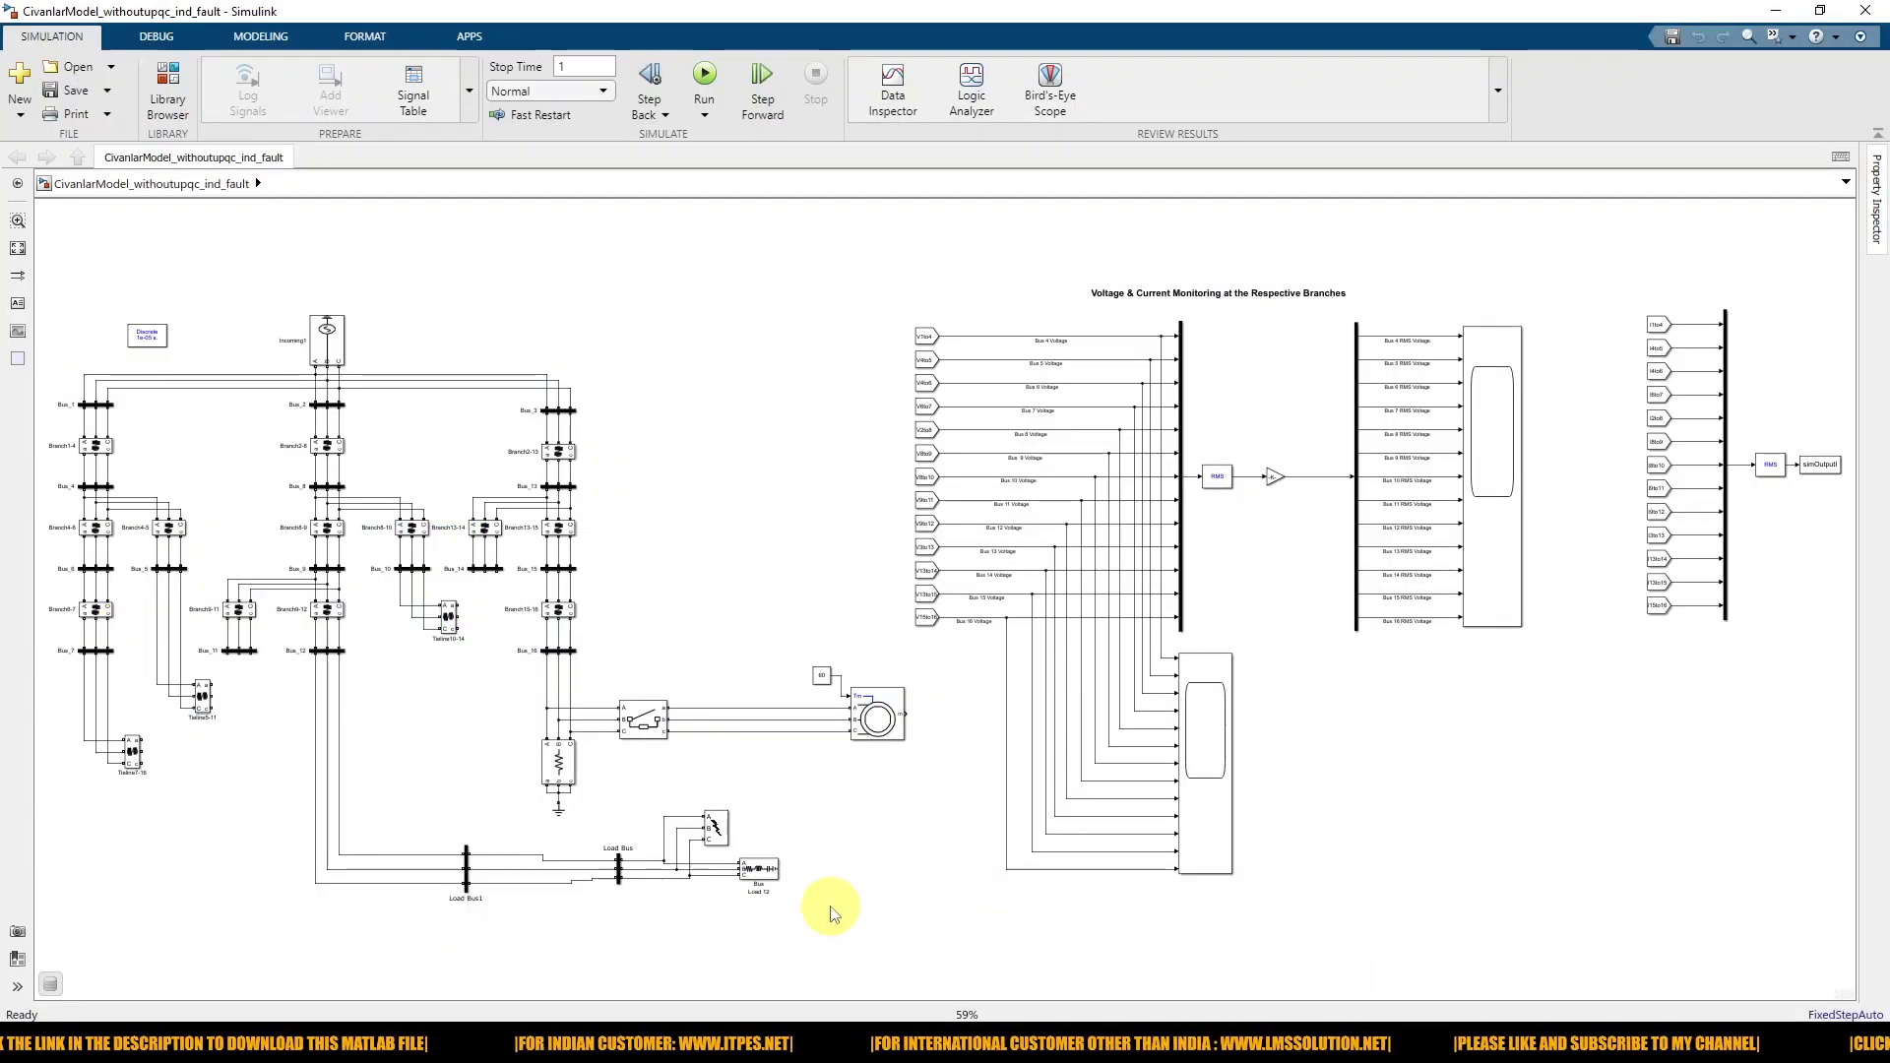
key(F10)
mouse_move(464, 816)
mouse_down()
mouse_move(613, 965)
mouse_move(838, 885)
mouse_move(746, 789)
mouse_move(508, 818)
mouse_up()
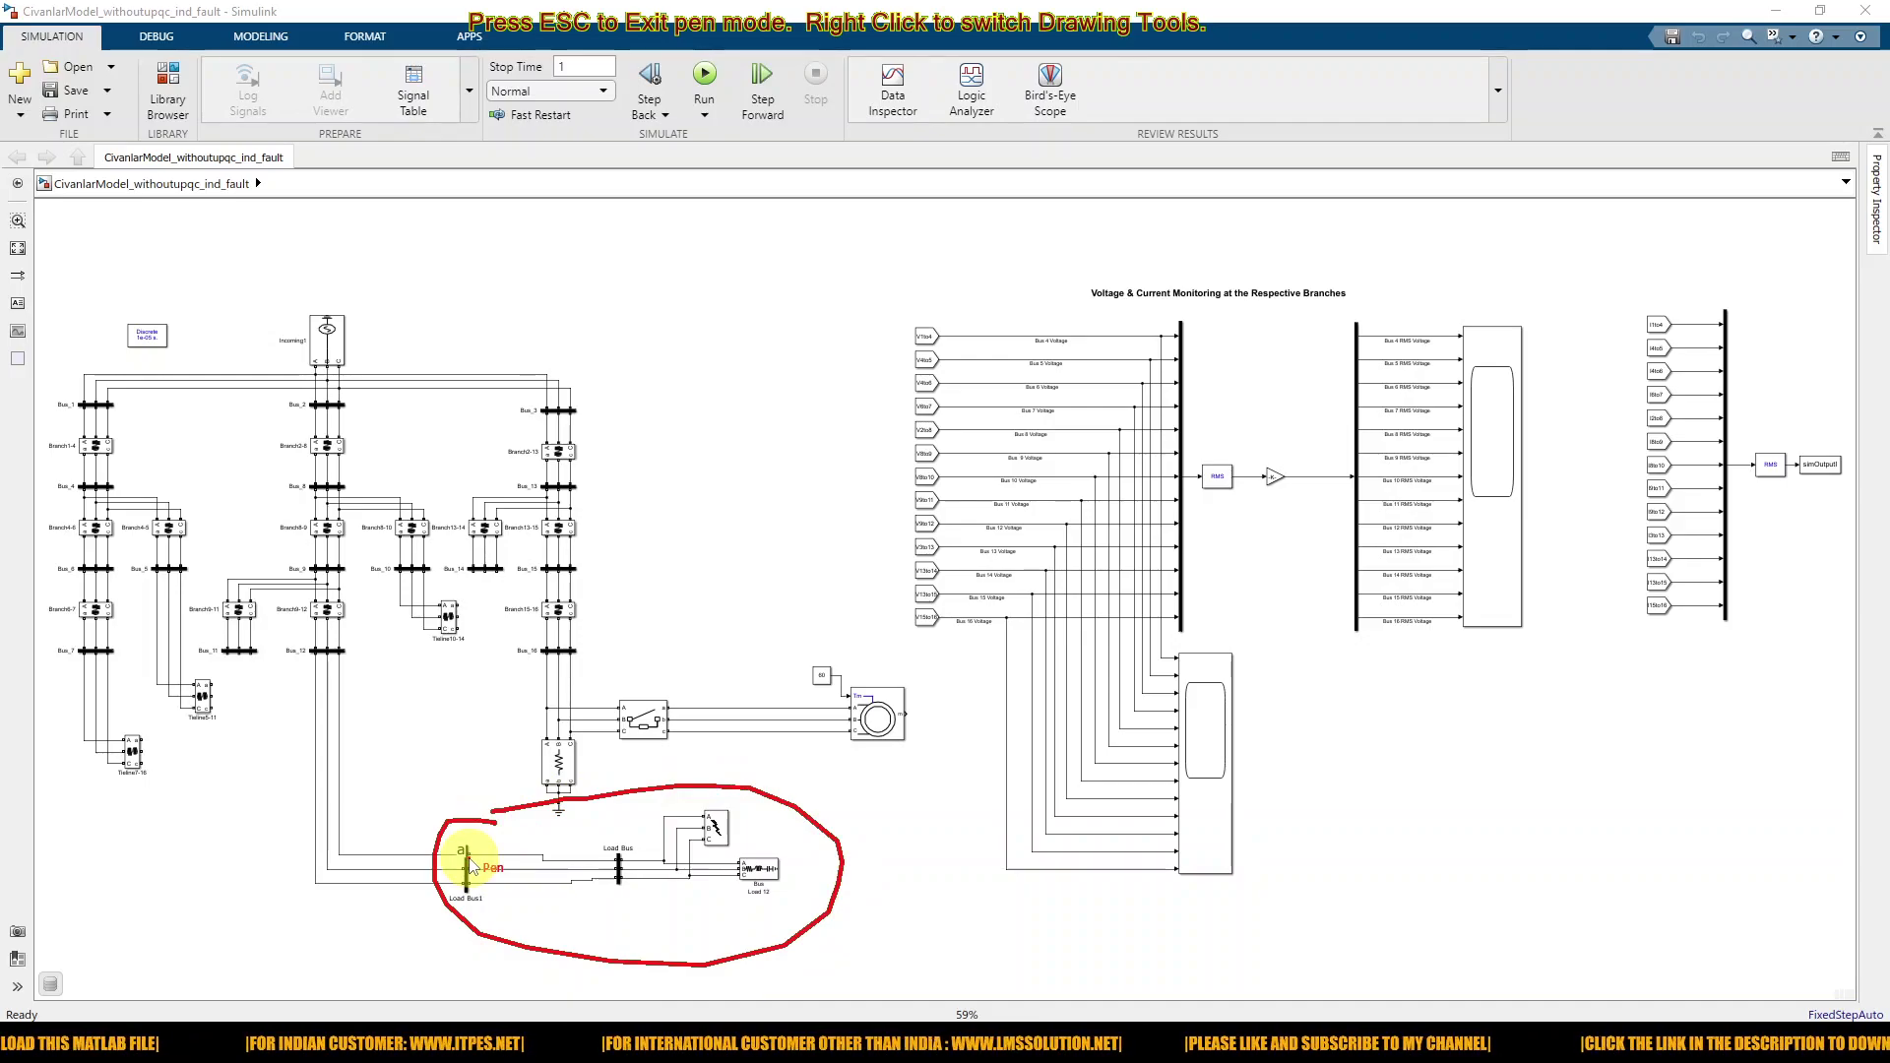
mouse_move(822, 647)
mouse_down()
mouse_move(474, 699)
mouse_move(512, 768)
mouse_move(624, 795)
mouse_move(969, 776)
mouse_move(936, 683)
mouse_move(814, 633)
mouse_up()
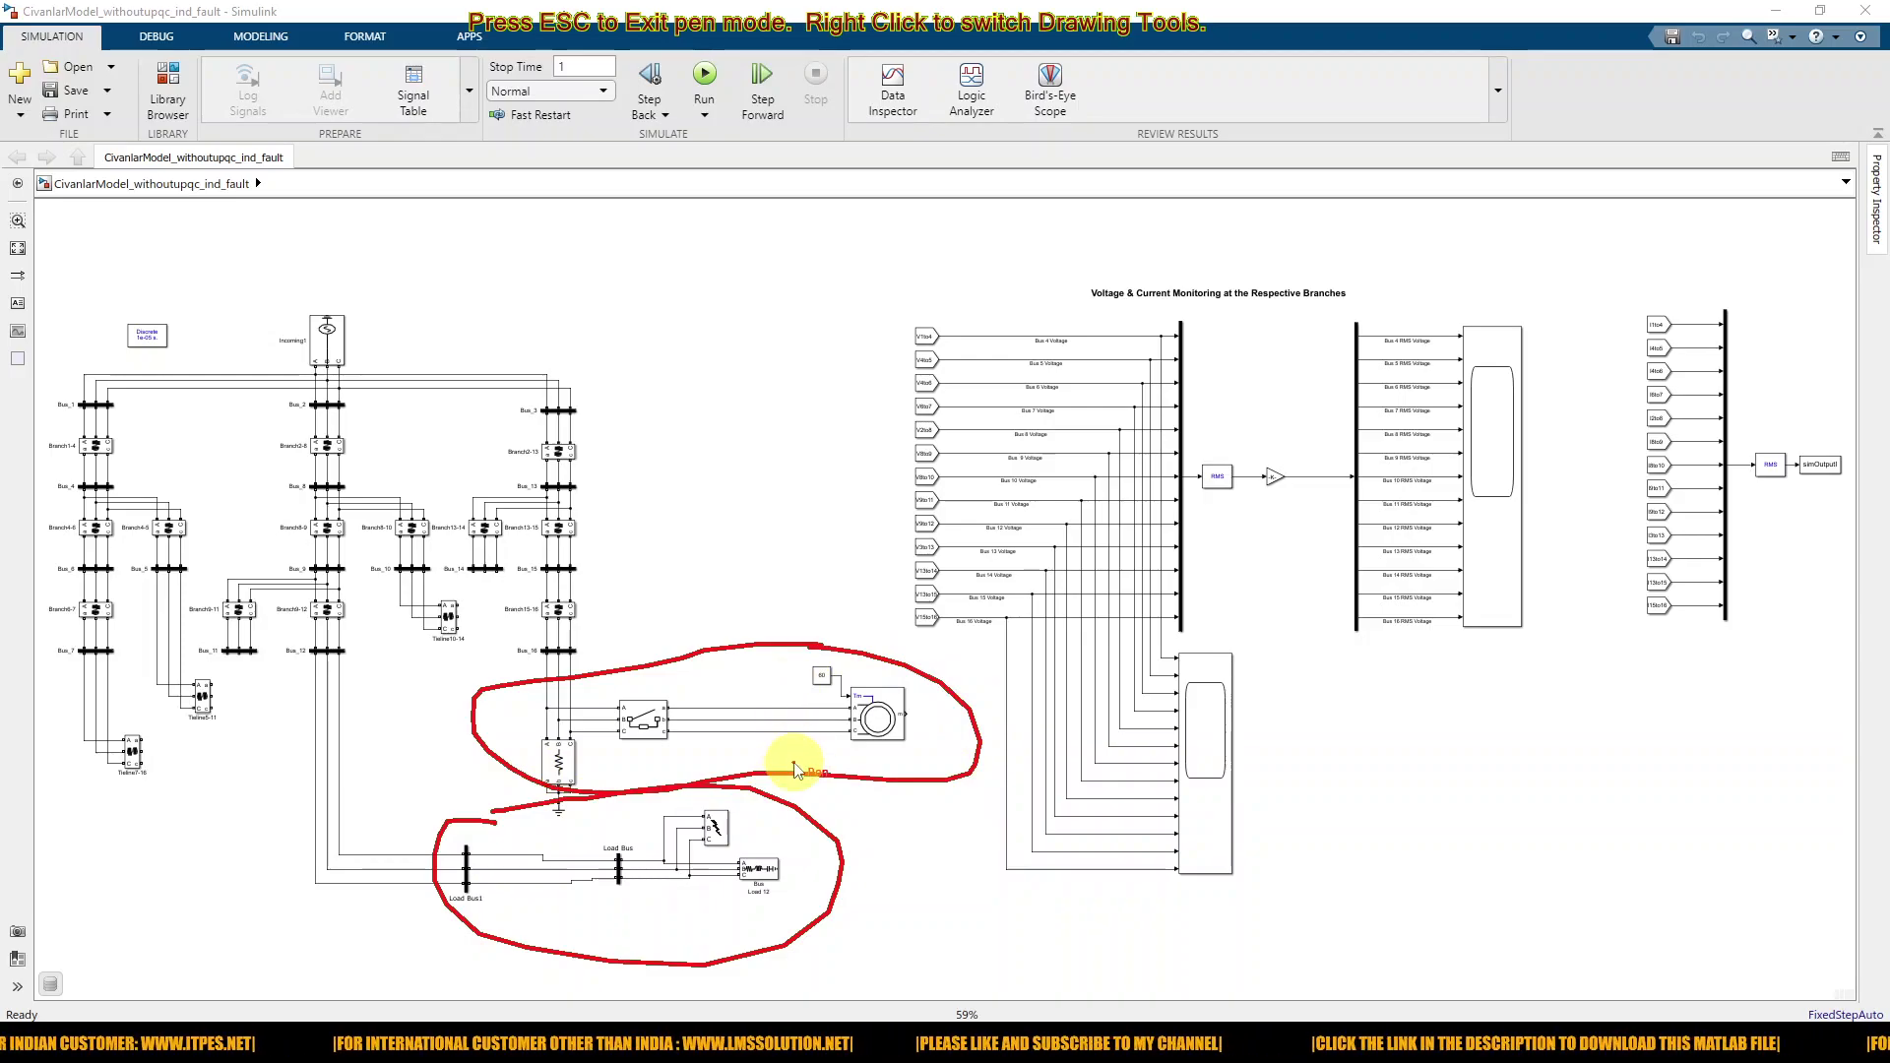
key(Escape)
Step: Show Scope and Scope1 of the CivanlarModel_withoutupqc_ind_fault model side by side and run the simulation
double_click(1202, 724)
double_click(1507, 514)
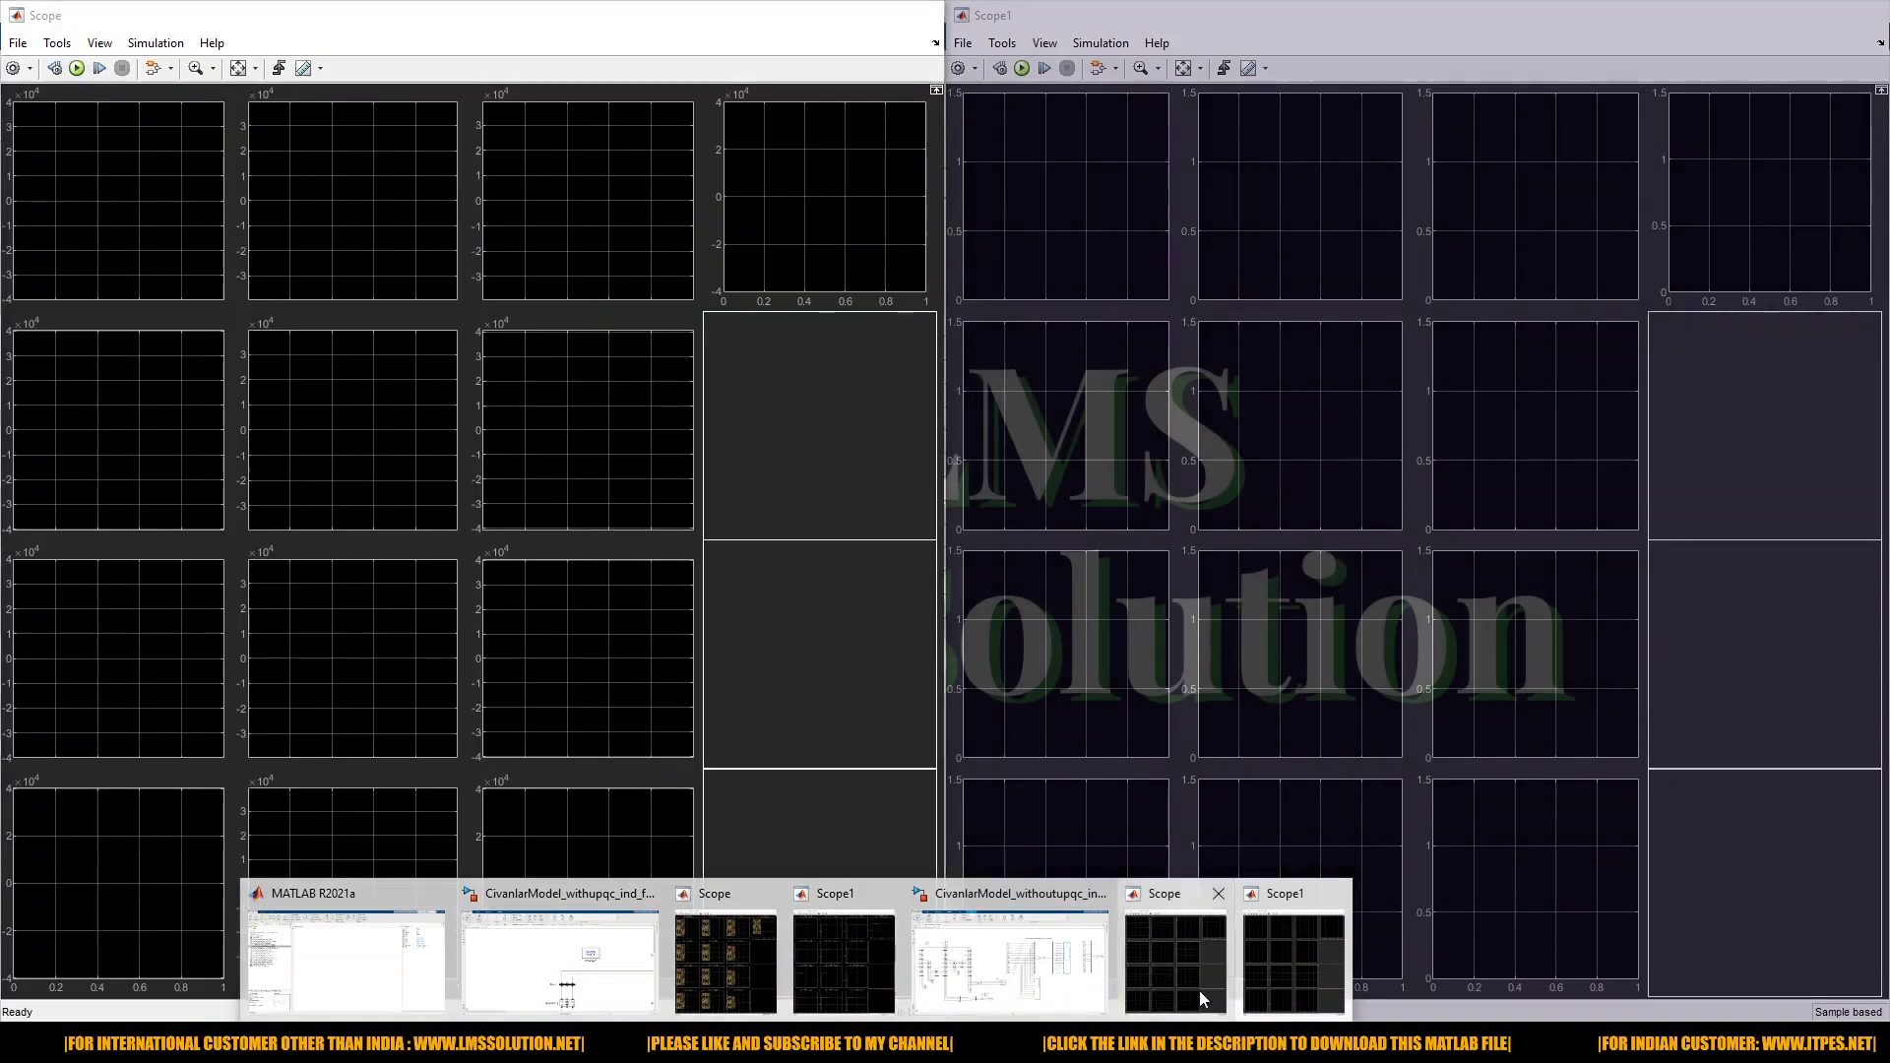
click(1199, 990)
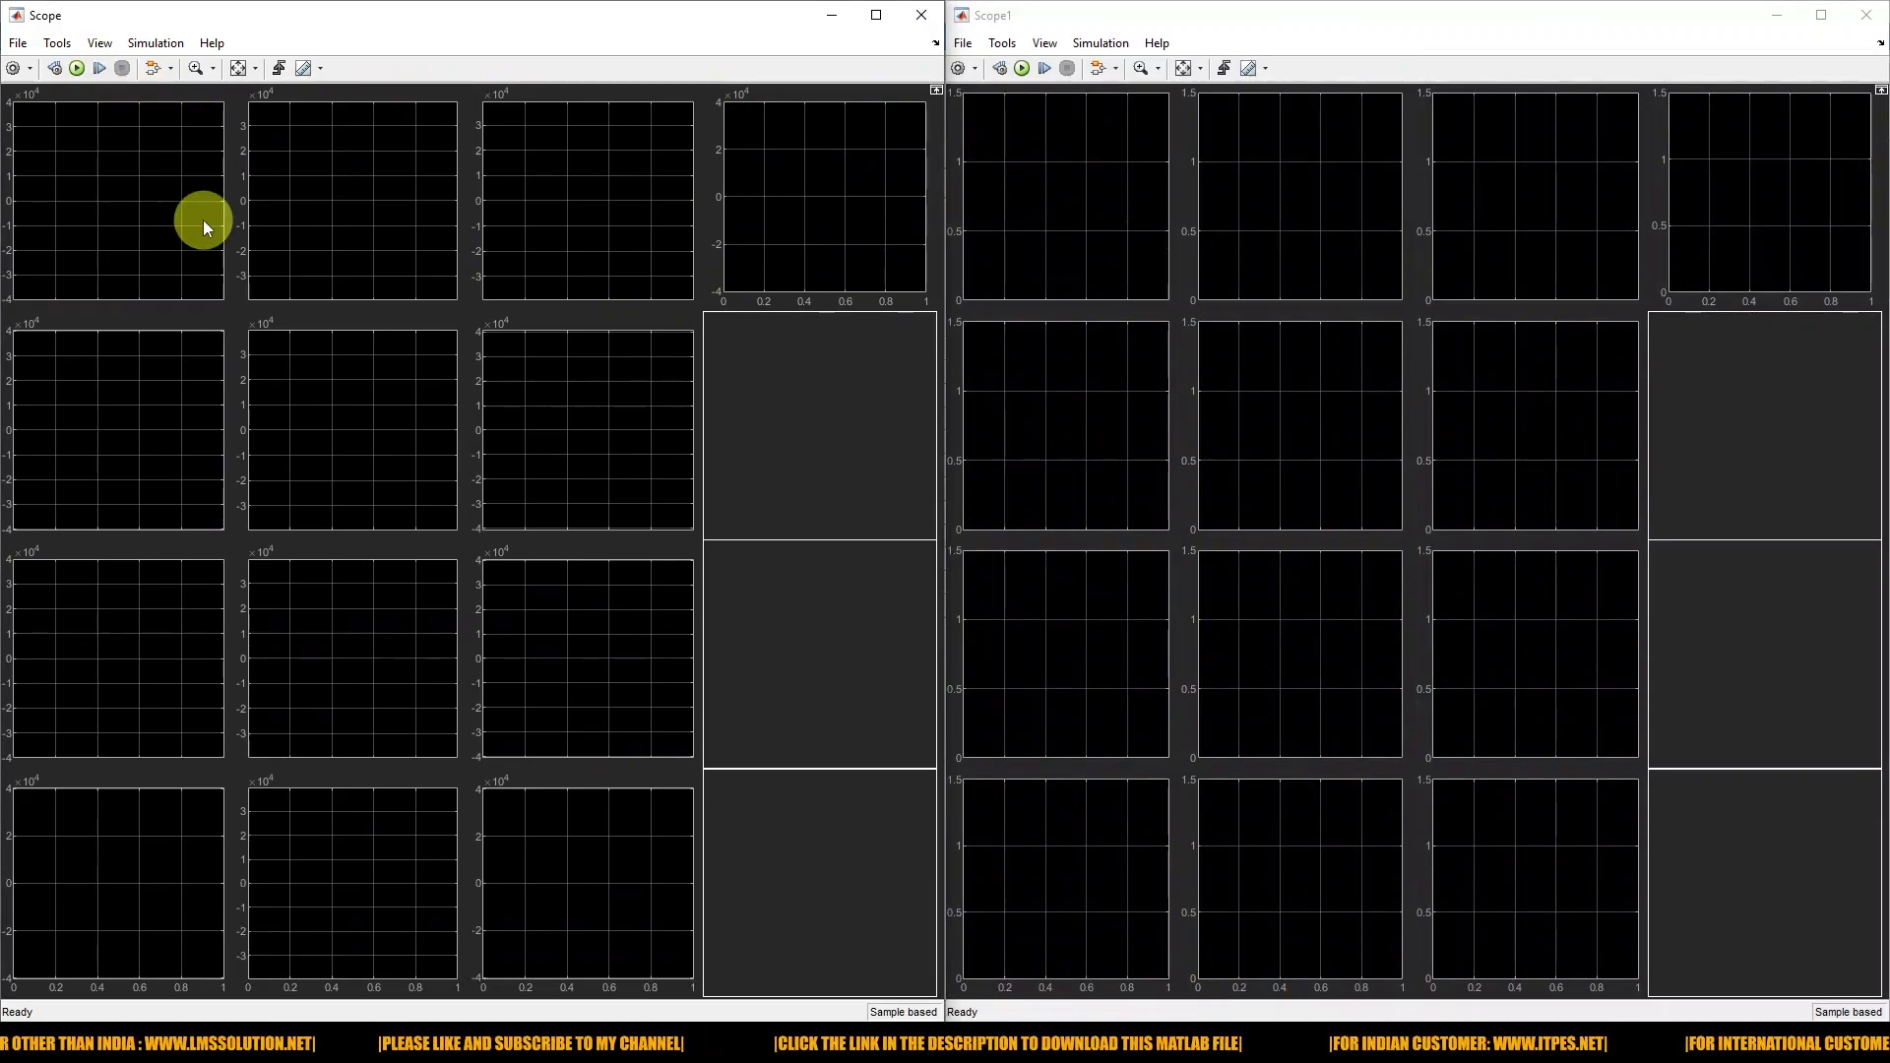
key(ctrl+t)
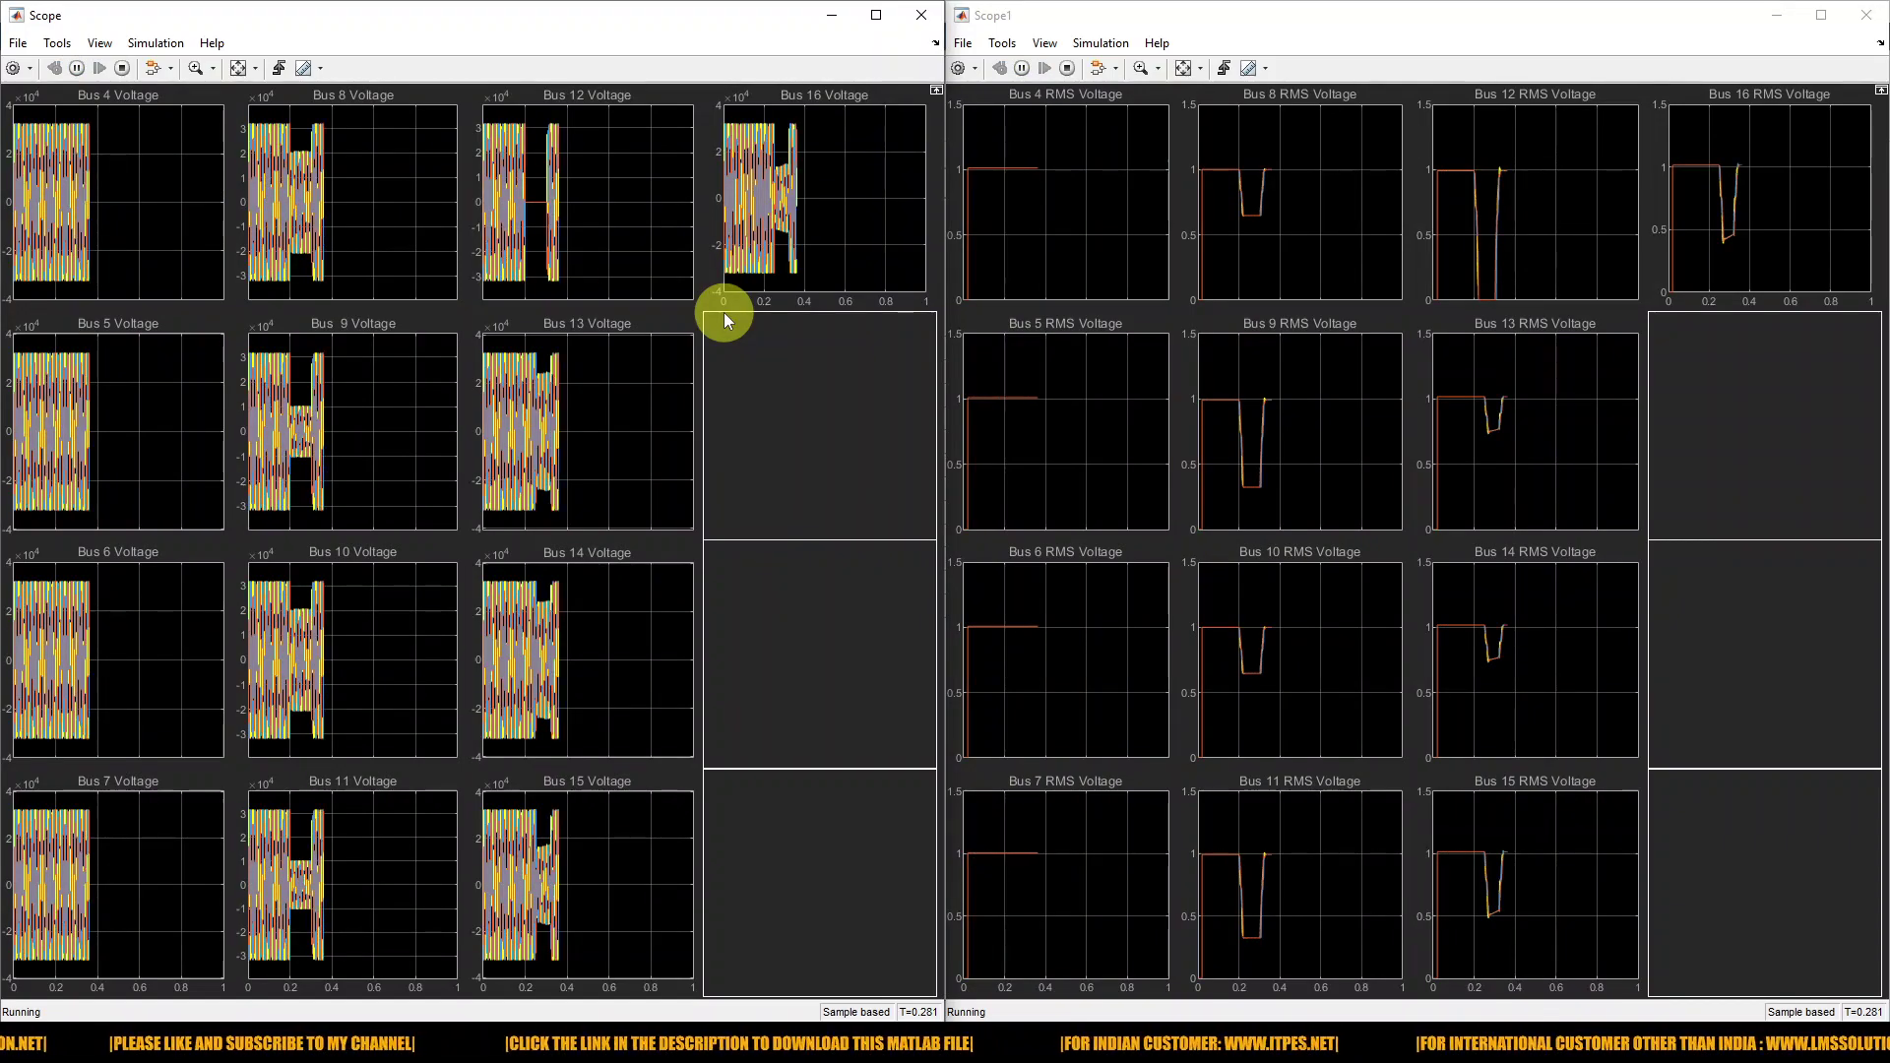
Step: Circle the sags on the Bus 8 to 16 voltage plots, tick the Bus 4 to 7 RMS voltage plots, and clear the pen marks
key(F12)
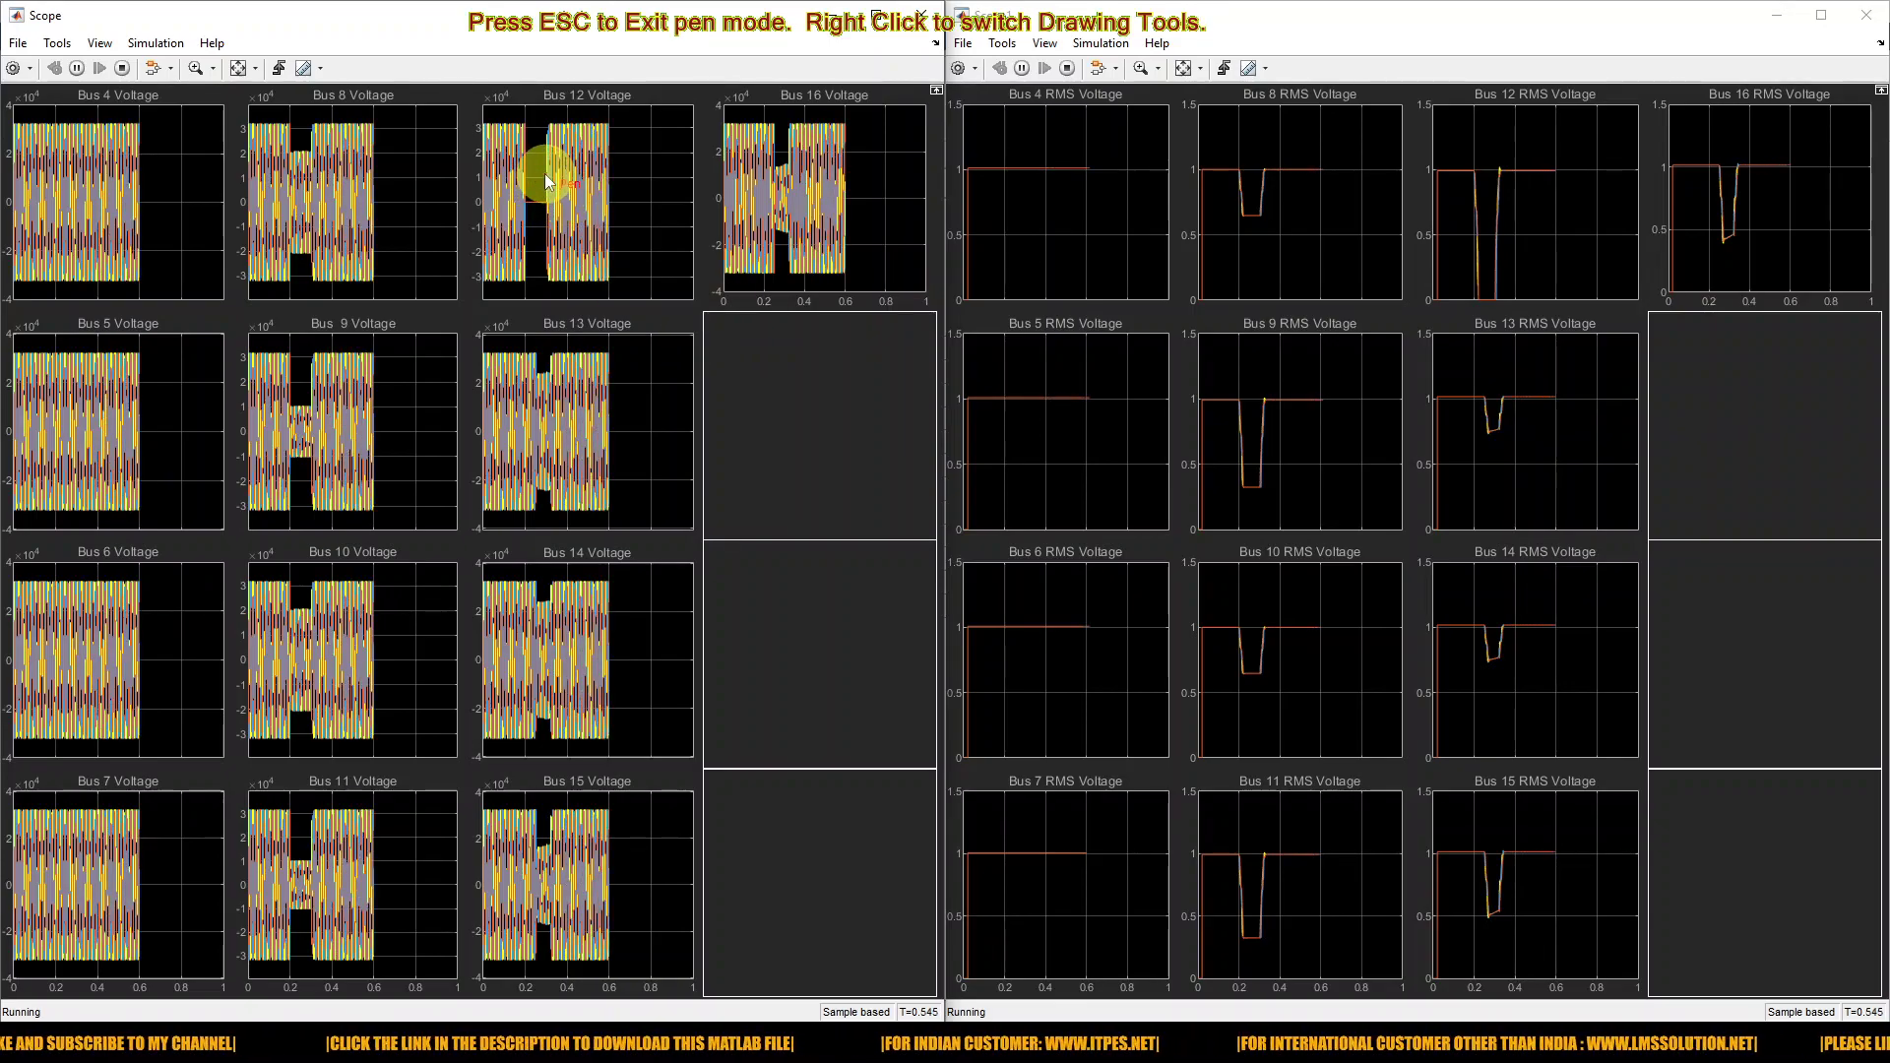
mouse_move(537, 179)
mouse_down()
mouse_move(516, 230)
mouse_move(559, 212)
mouse_move(506, 181)
mouse_up()
mouse_move(789, 154)
mouse_down()
mouse_move(741, 179)
mouse_move(735, 236)
mouse_move(798, 258)
mouse_move(833, 217)
mouse_move(792, 156)
mouse_up()
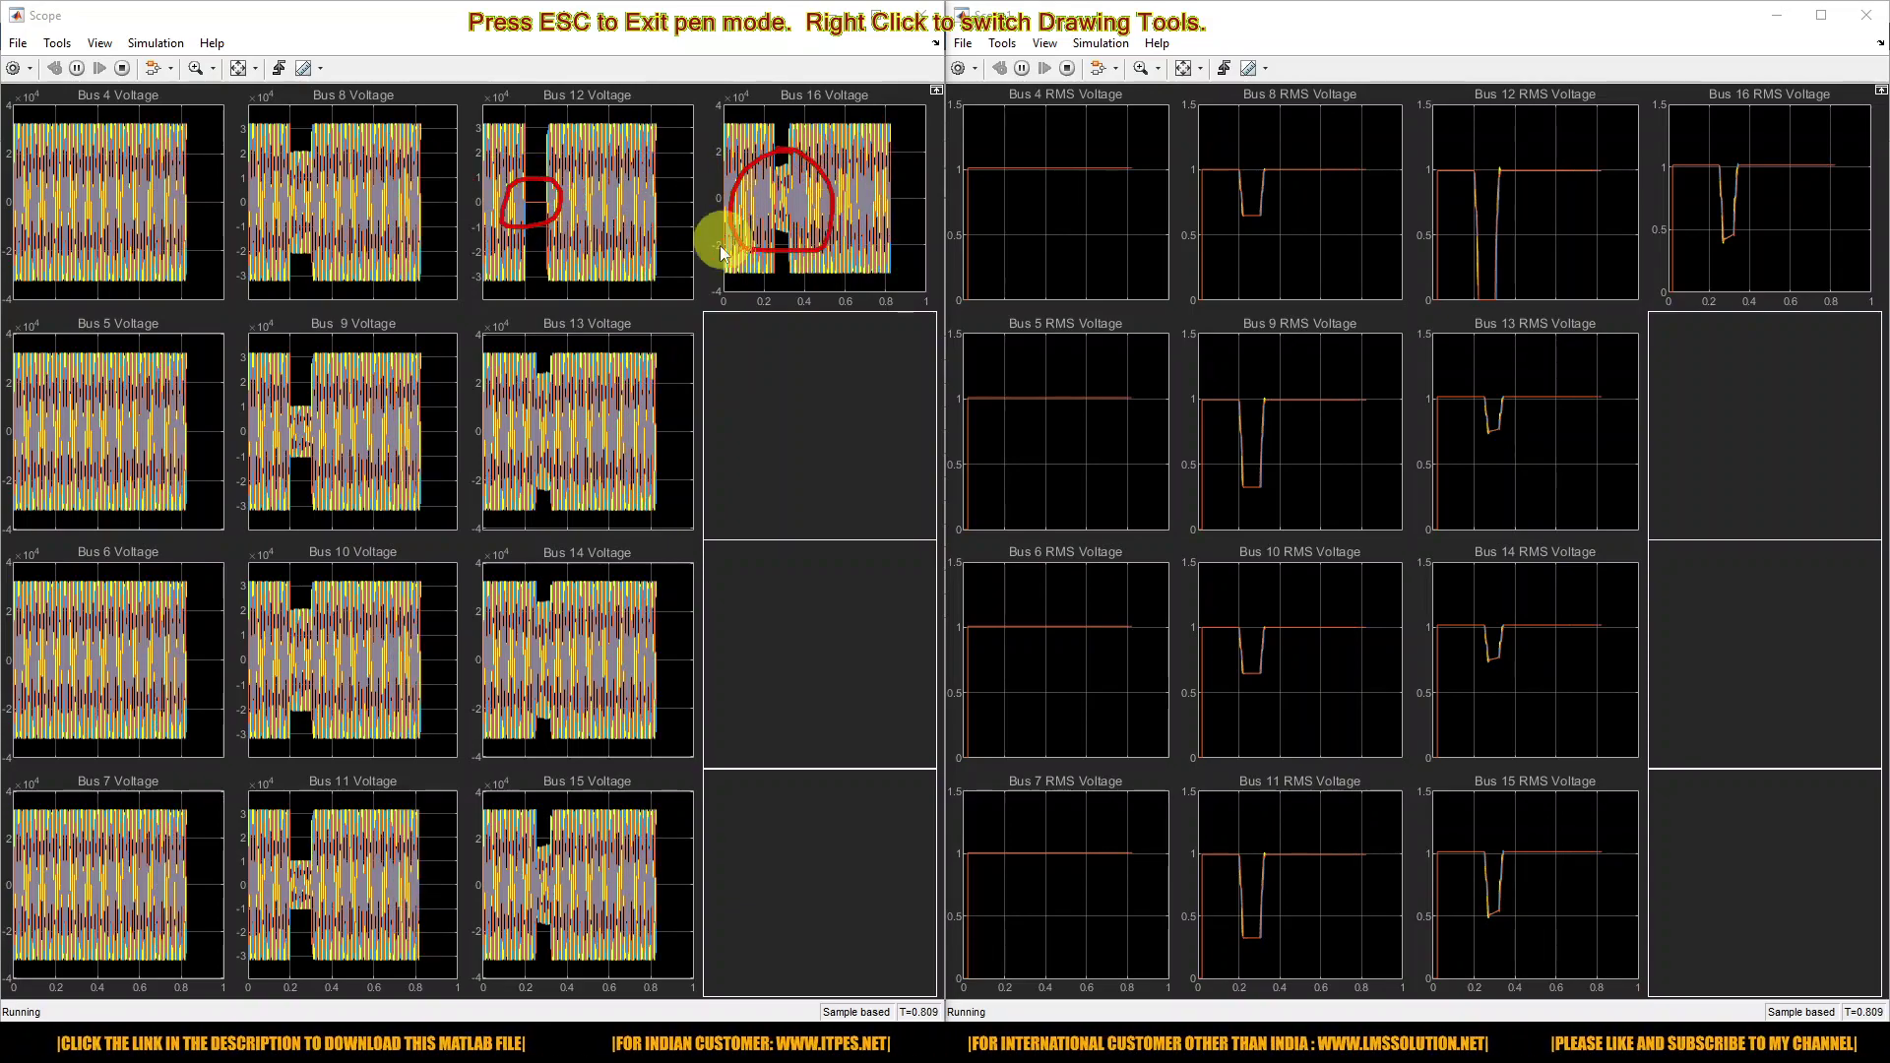
mouse_move(314, 138)
mouse_down()
mouse_move(298, 262)
mouse_move(338, 173)
mouse_move(313, 268)
mouse_up()
mouse_move(322, 385)
mouse_down()
mouse_move(246, 465)
mouse_move(318, 477)
mouse_move(335, 372)
mouse_up()
mouse_move(248, 623)
mouse_down()
mouse_move(338, 743)
mouse_move(299, 582)
mouse_up()
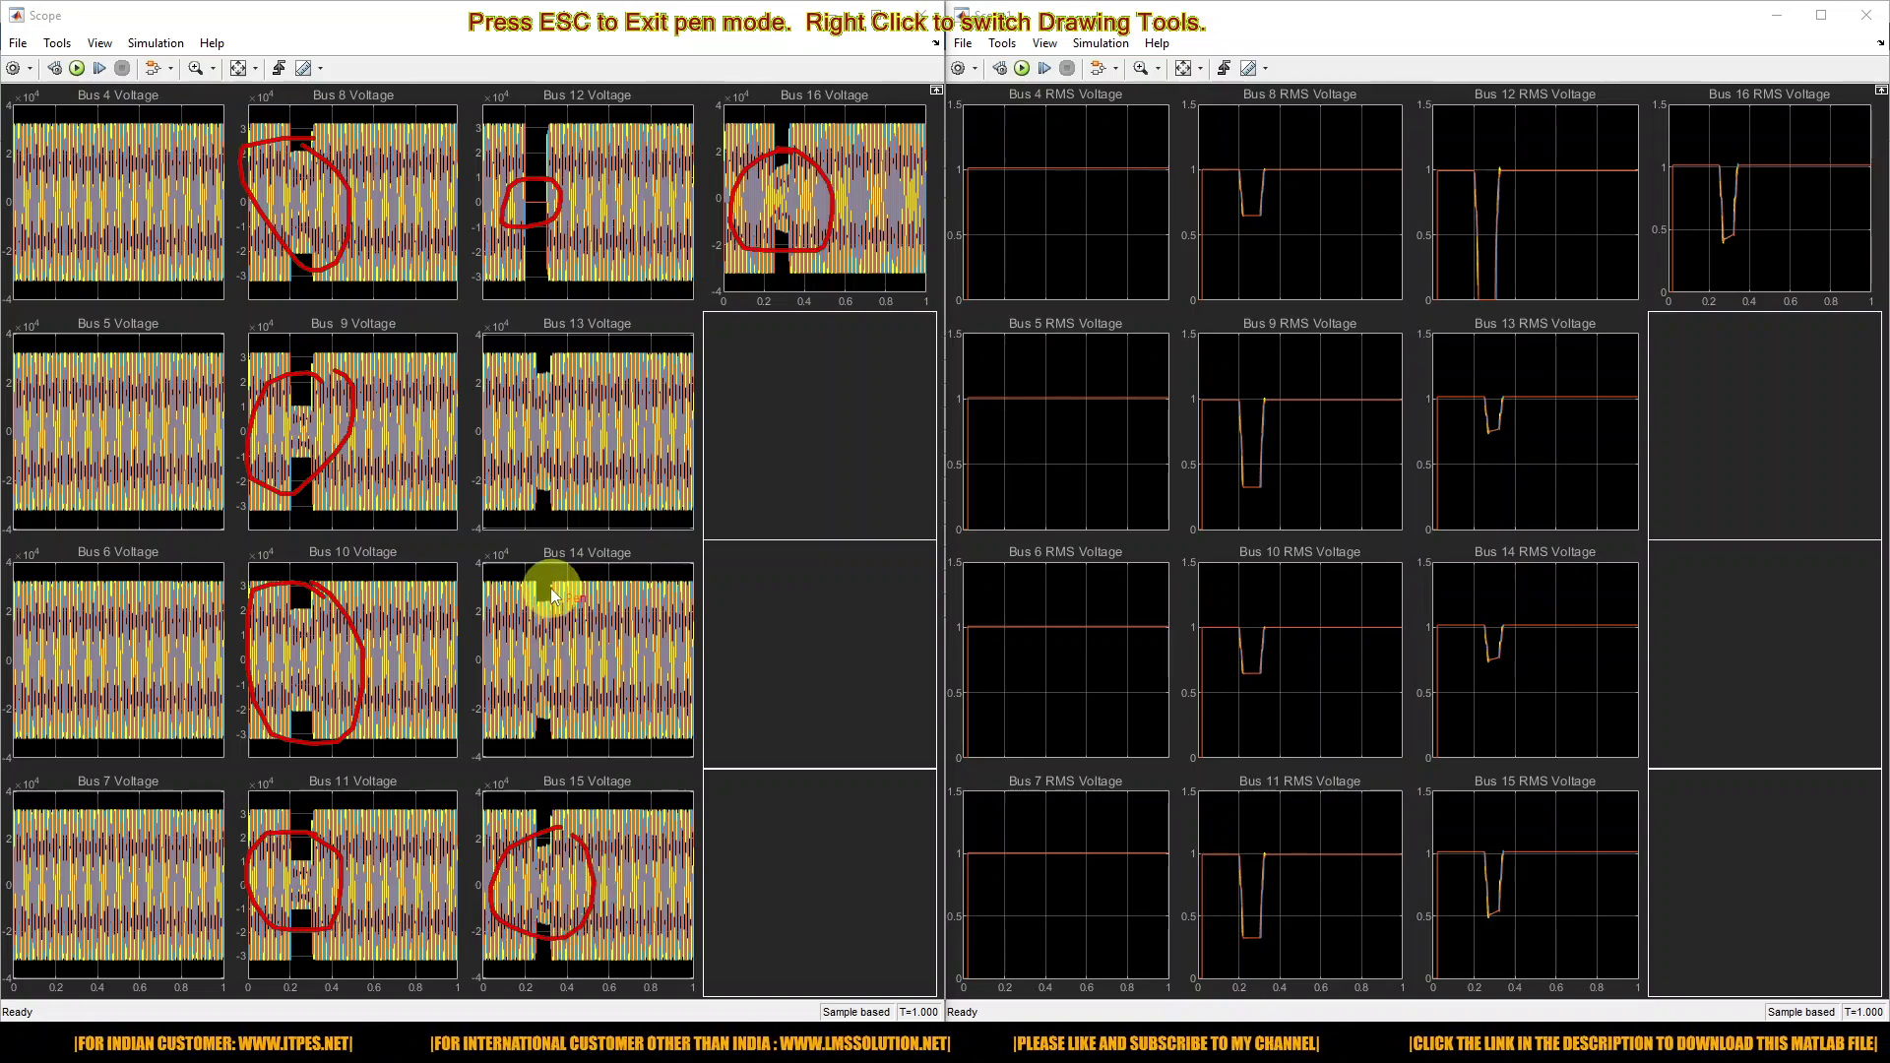
mouse_move(545, 594)
mouse_down()
mouse_move(500, 674)
mouse_move(534, 721)
mouse_up()
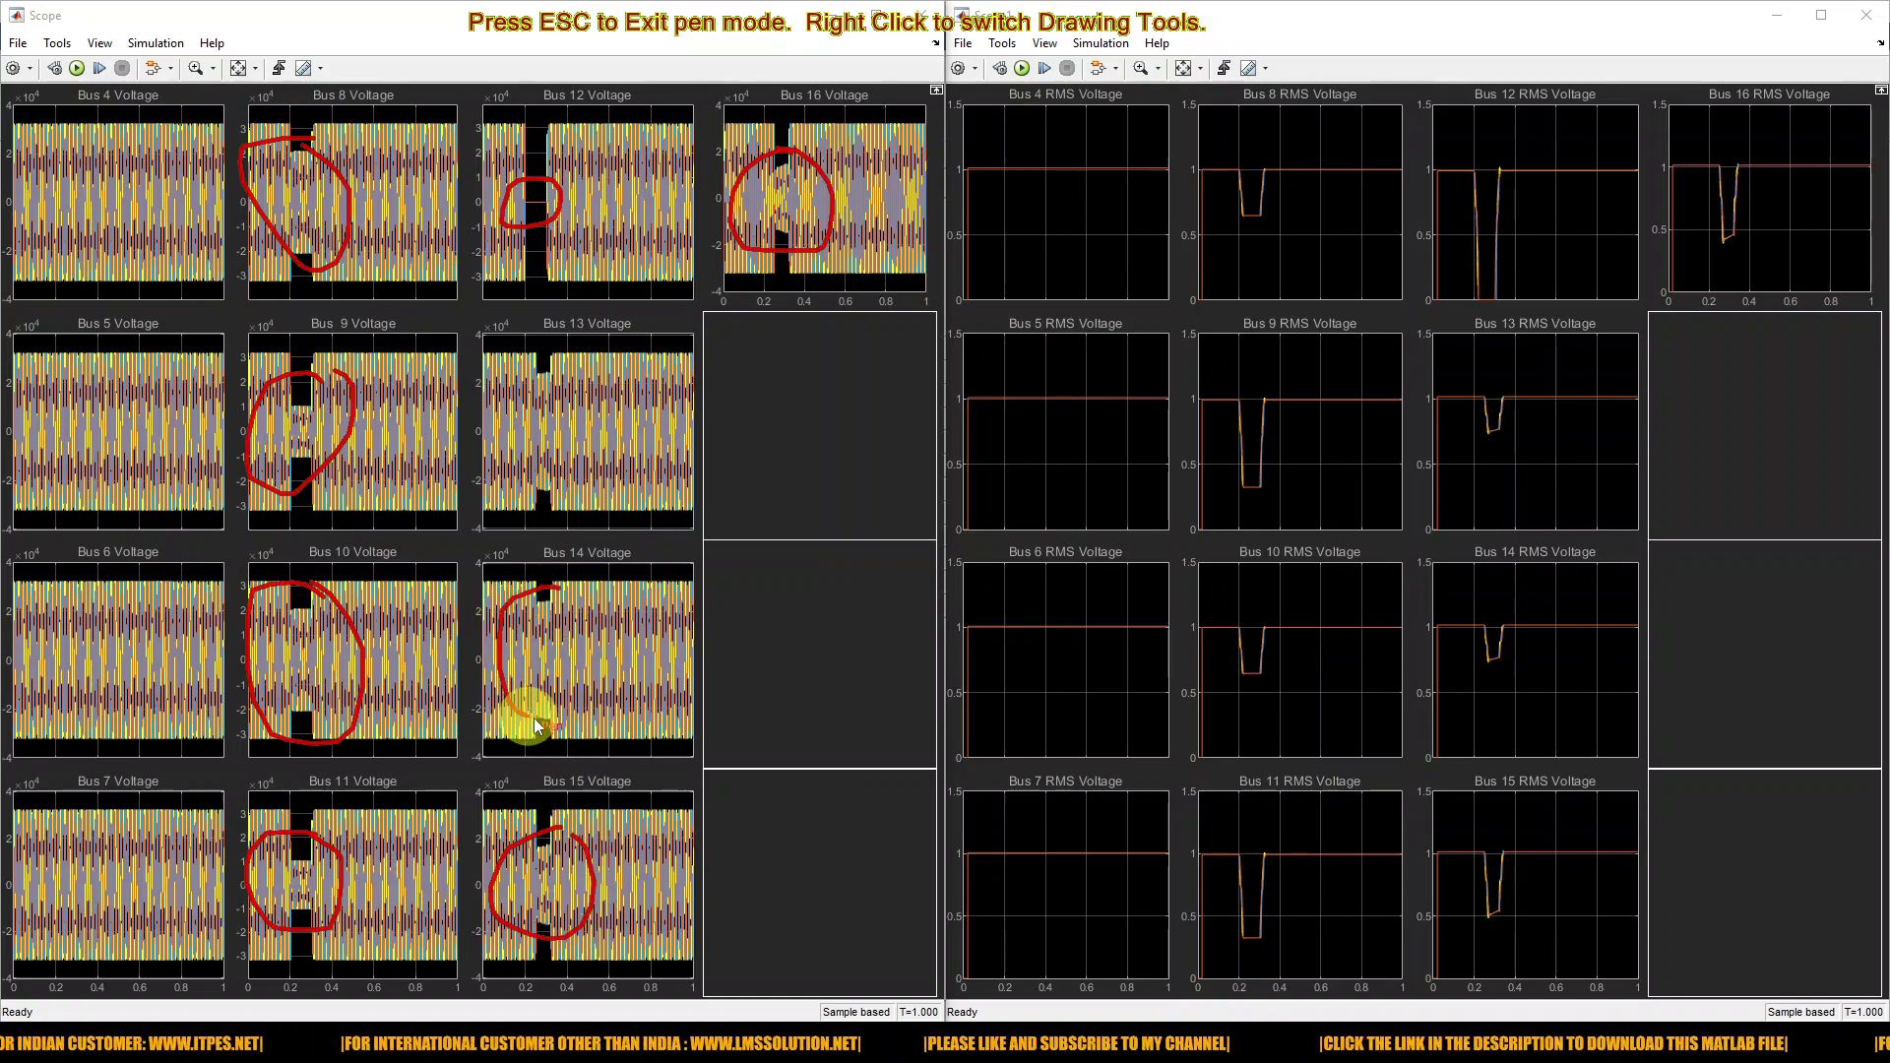
drag(587, 610, 583, 568)
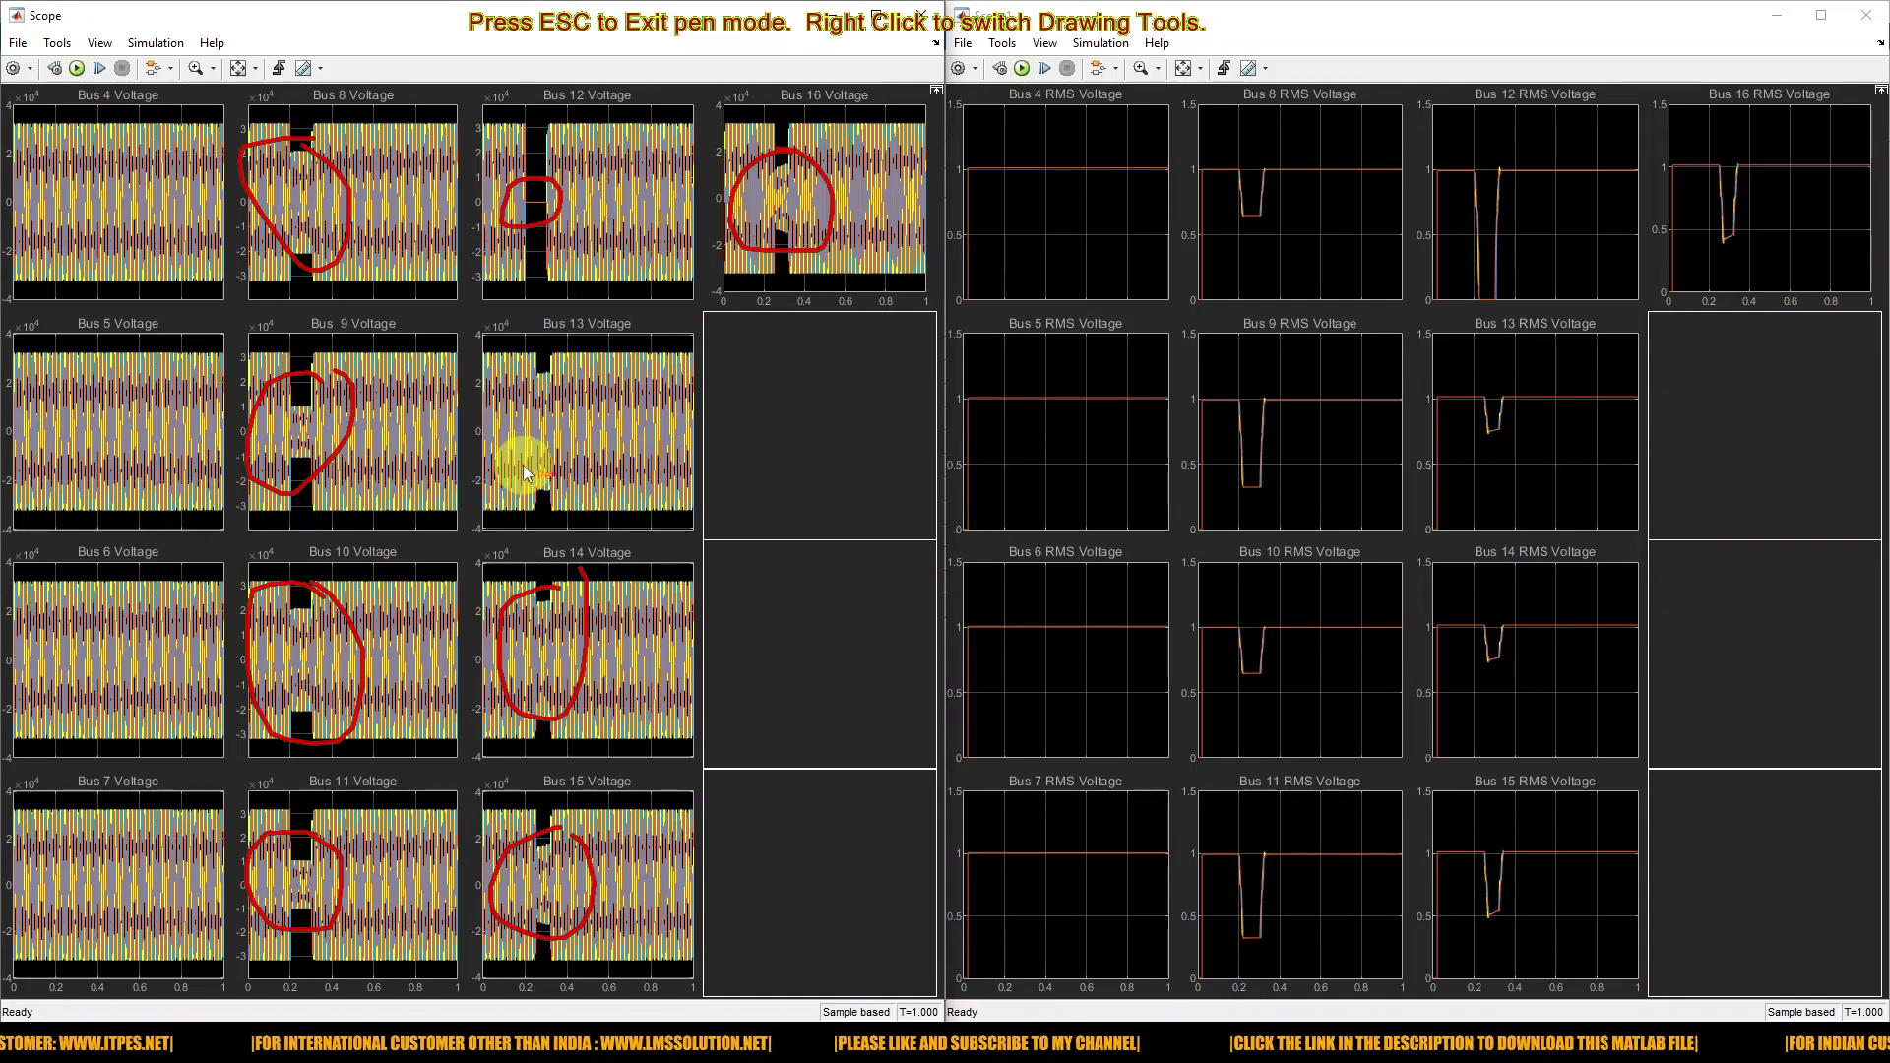
mouse_move(545, 356)
mouse_down()
mouse_move(548, 507)
mouse_move(566, 372)
mouse_up()
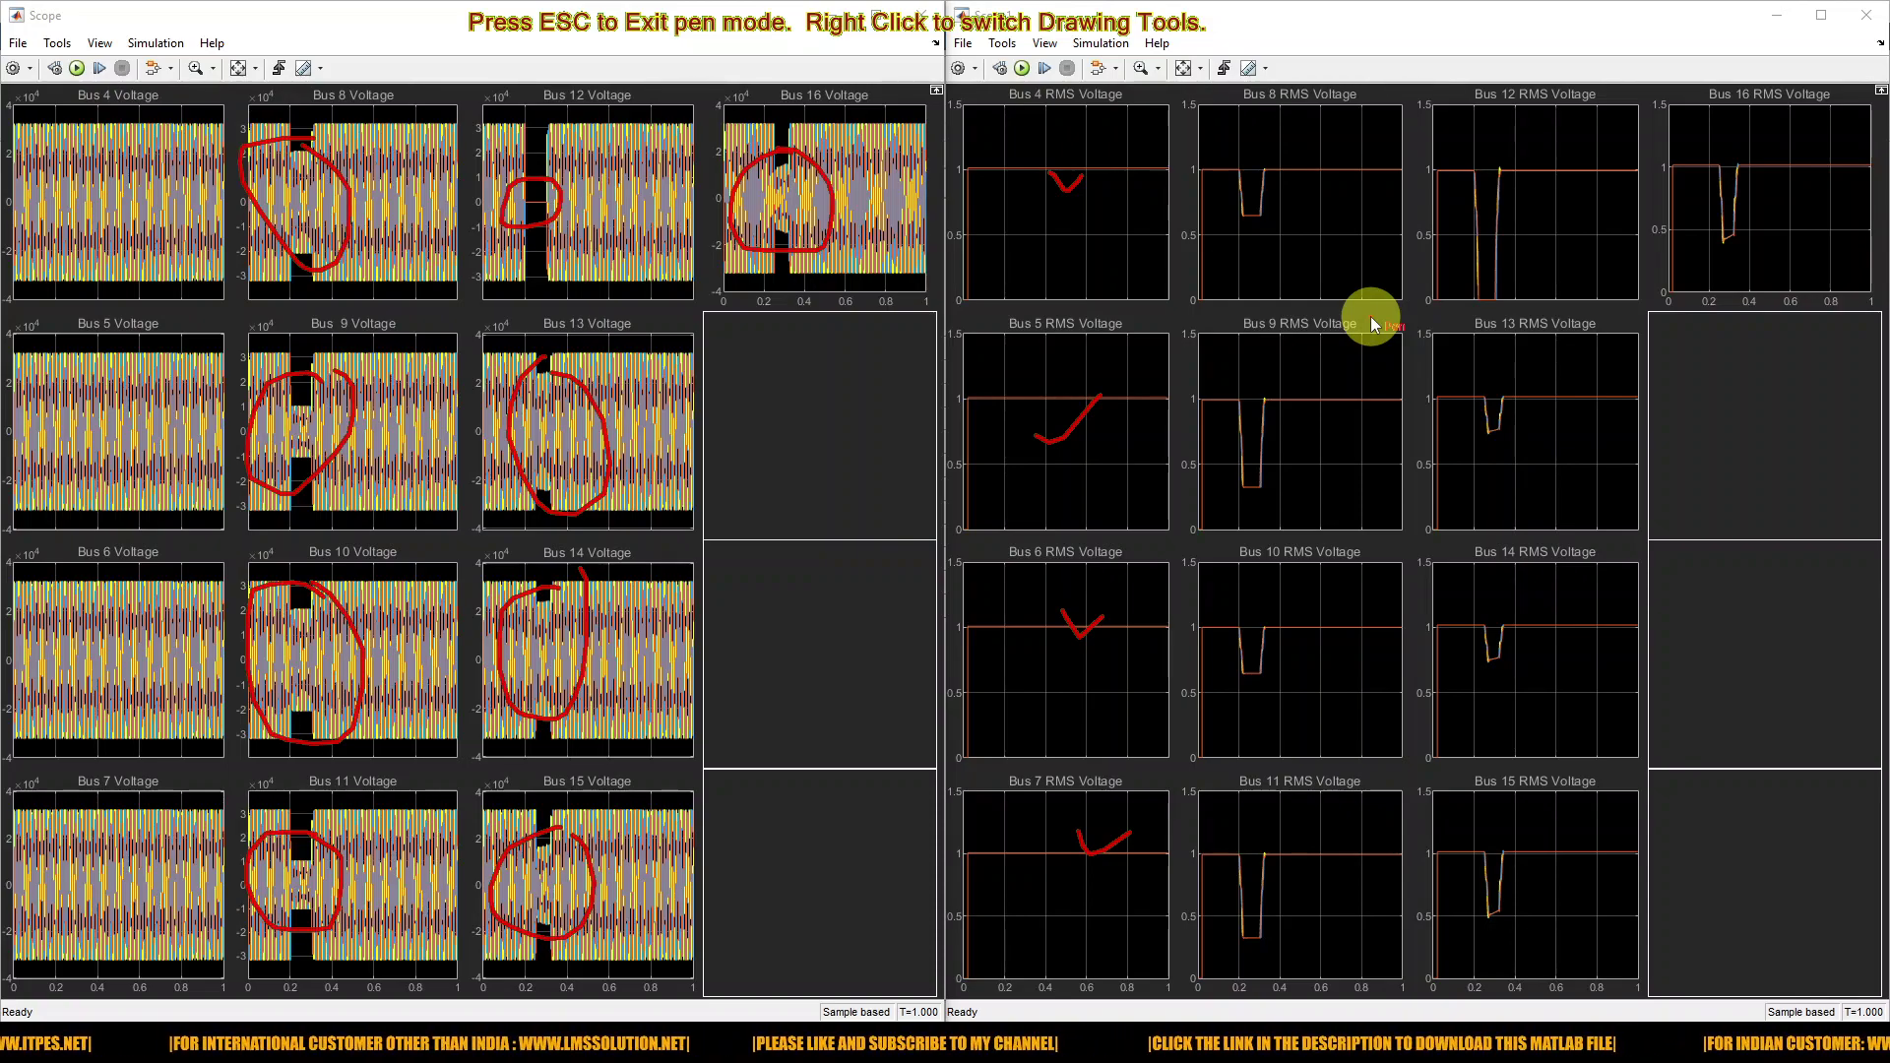
key(Escape)
Step: Close the CivanlarModel_withoutupqc_ind_fault model and open CivanlarModel_withupqc_fault.slx from the main MATLAB window
mouse_move(795, 1044)
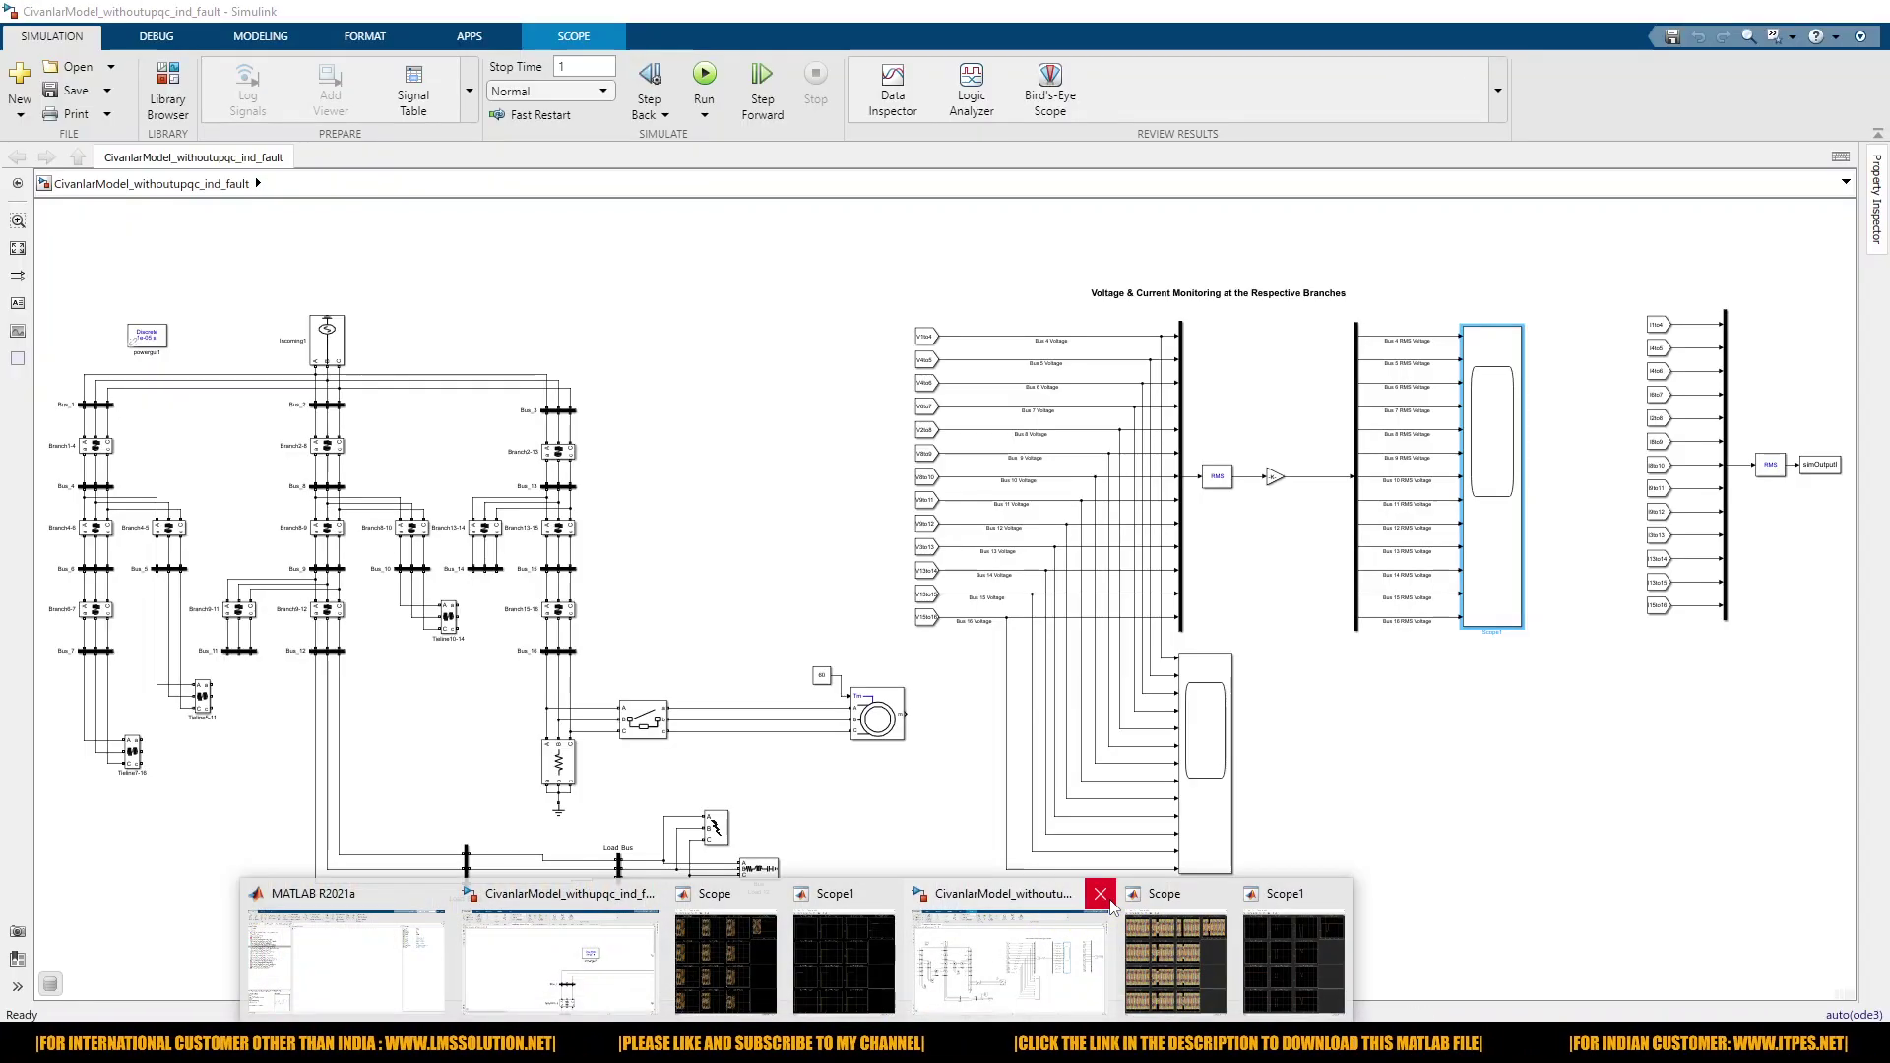
click(1110, 902)
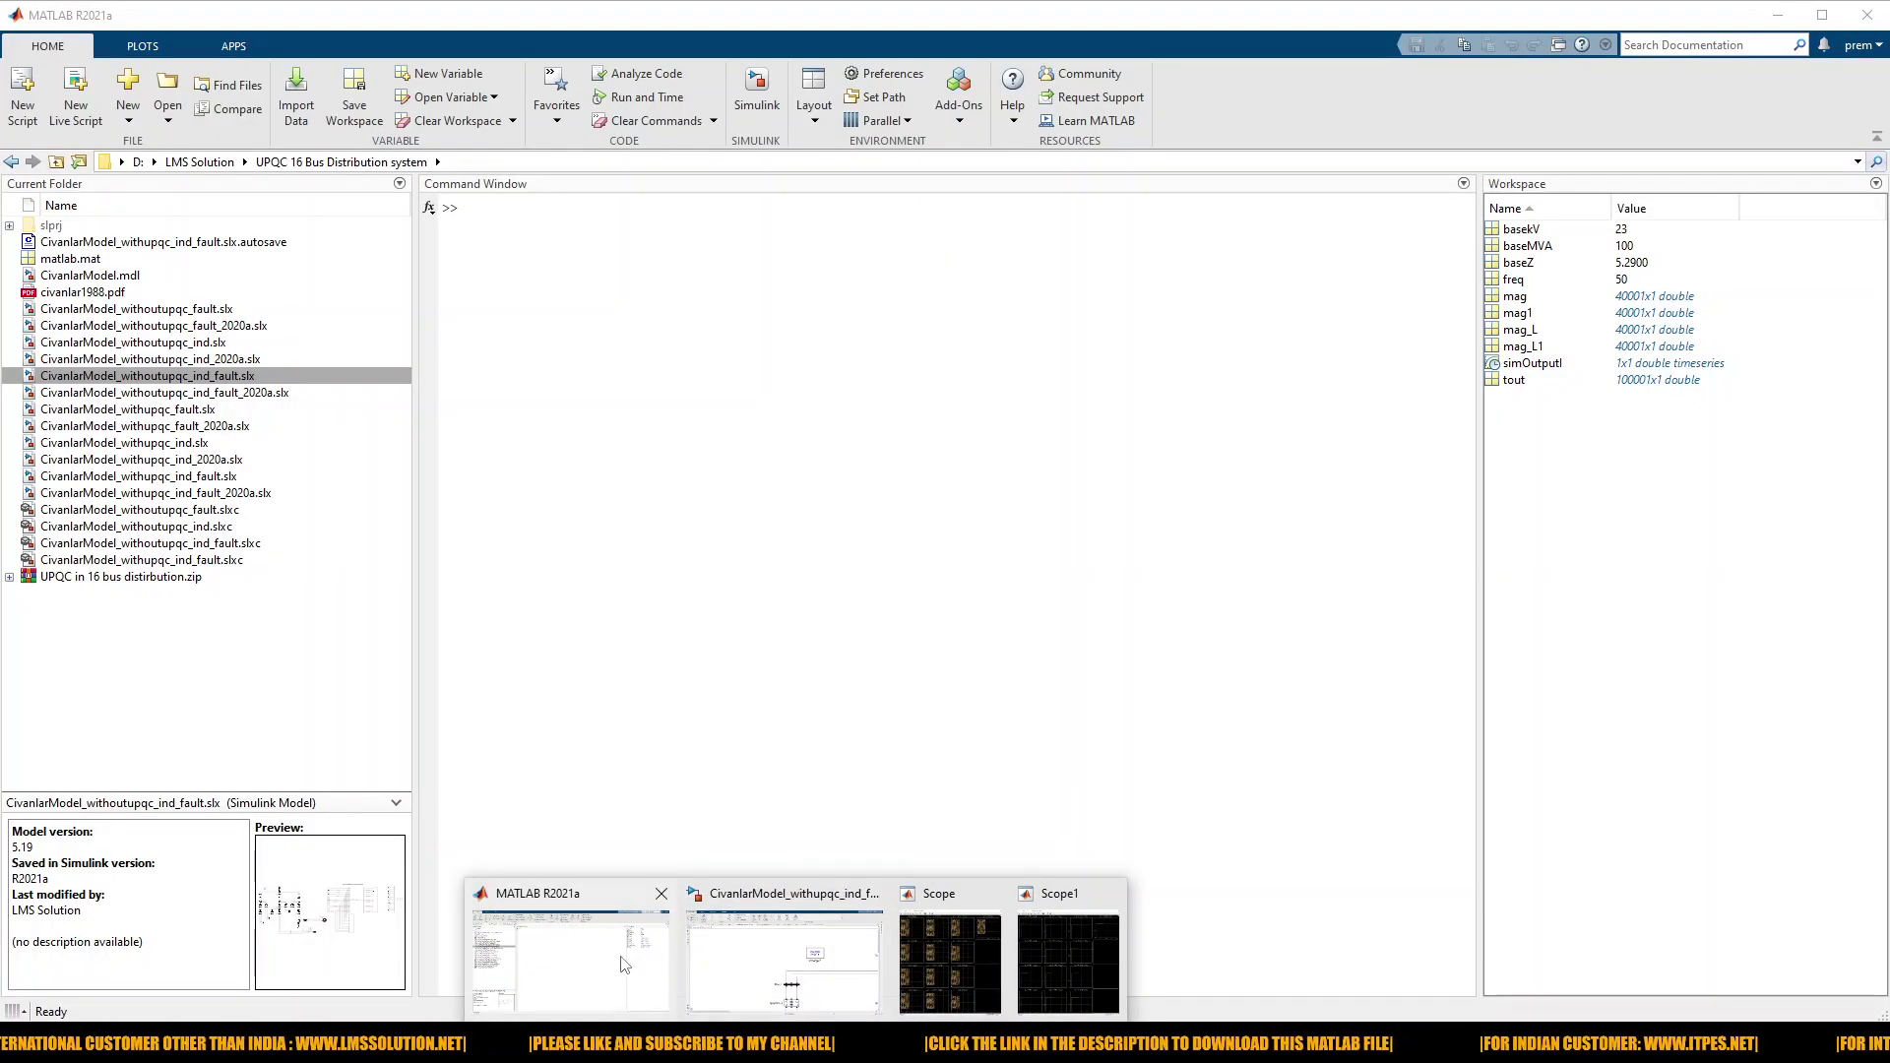
click(622, 965)
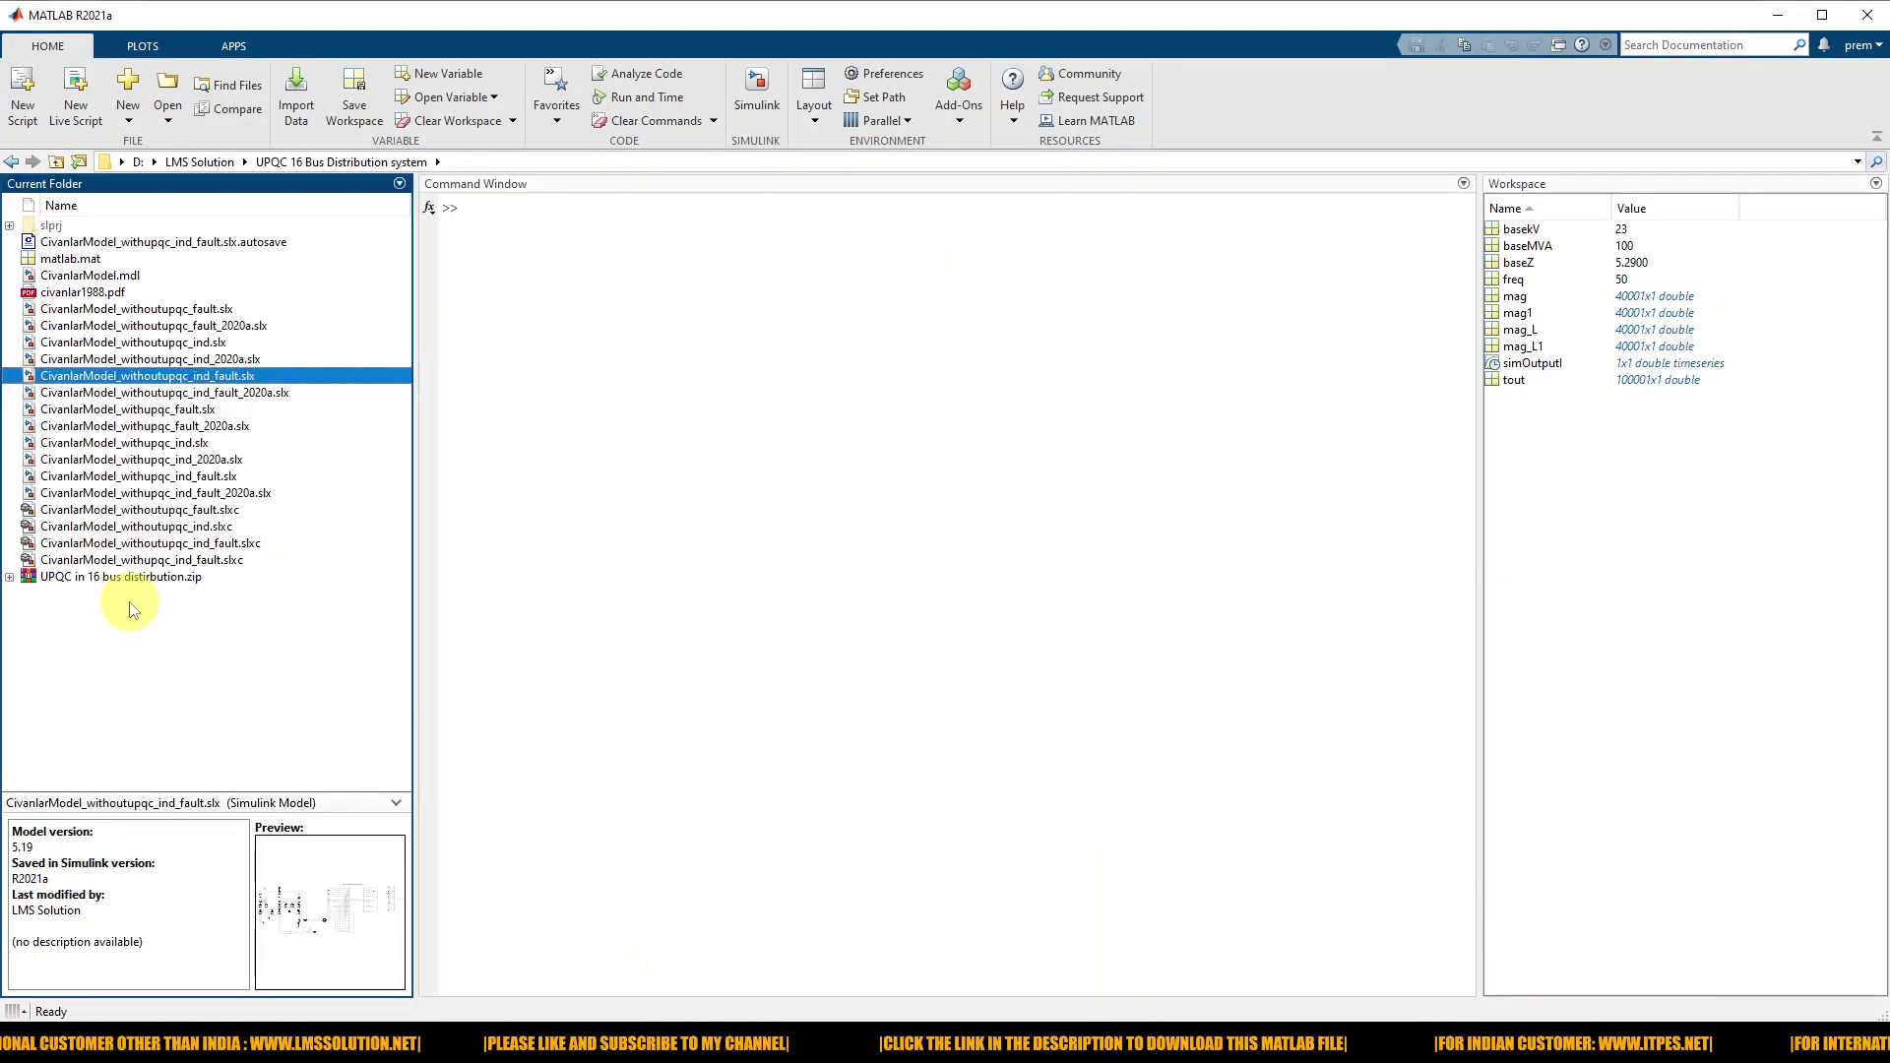
click(256, 640)
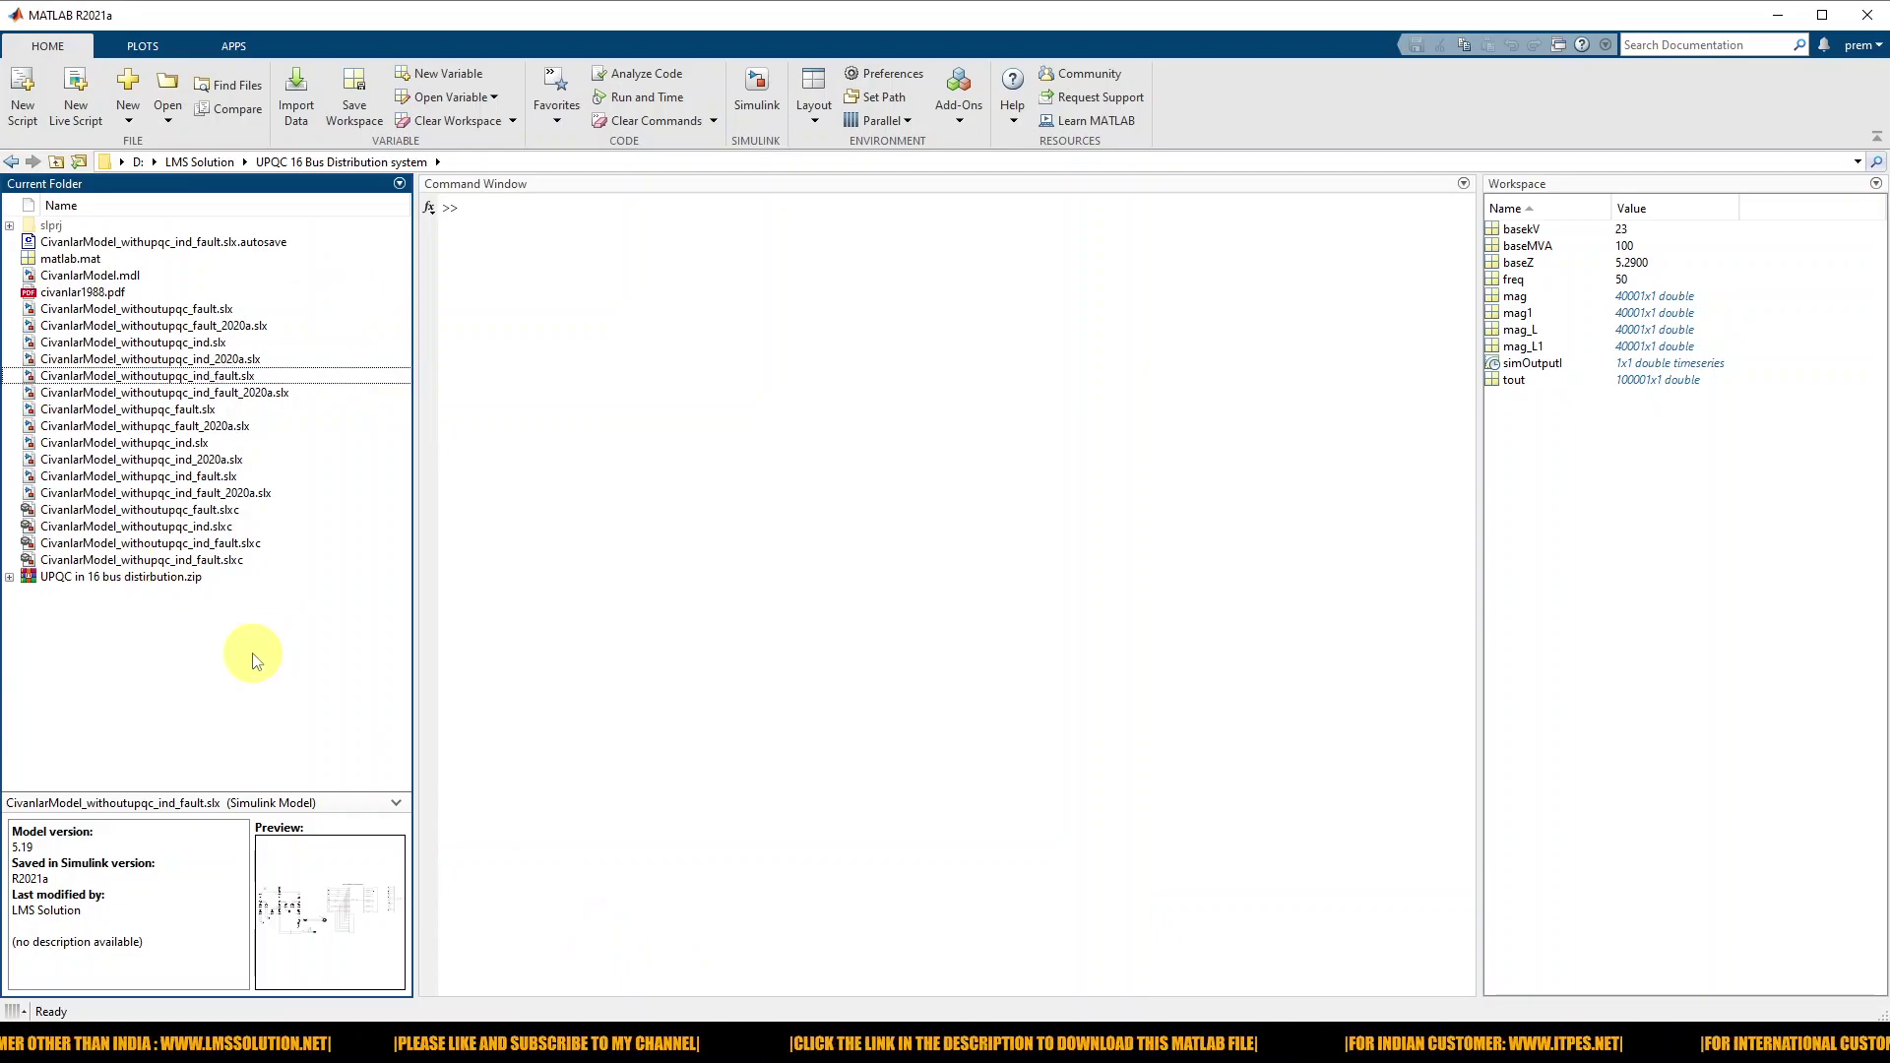
click(79, 409)
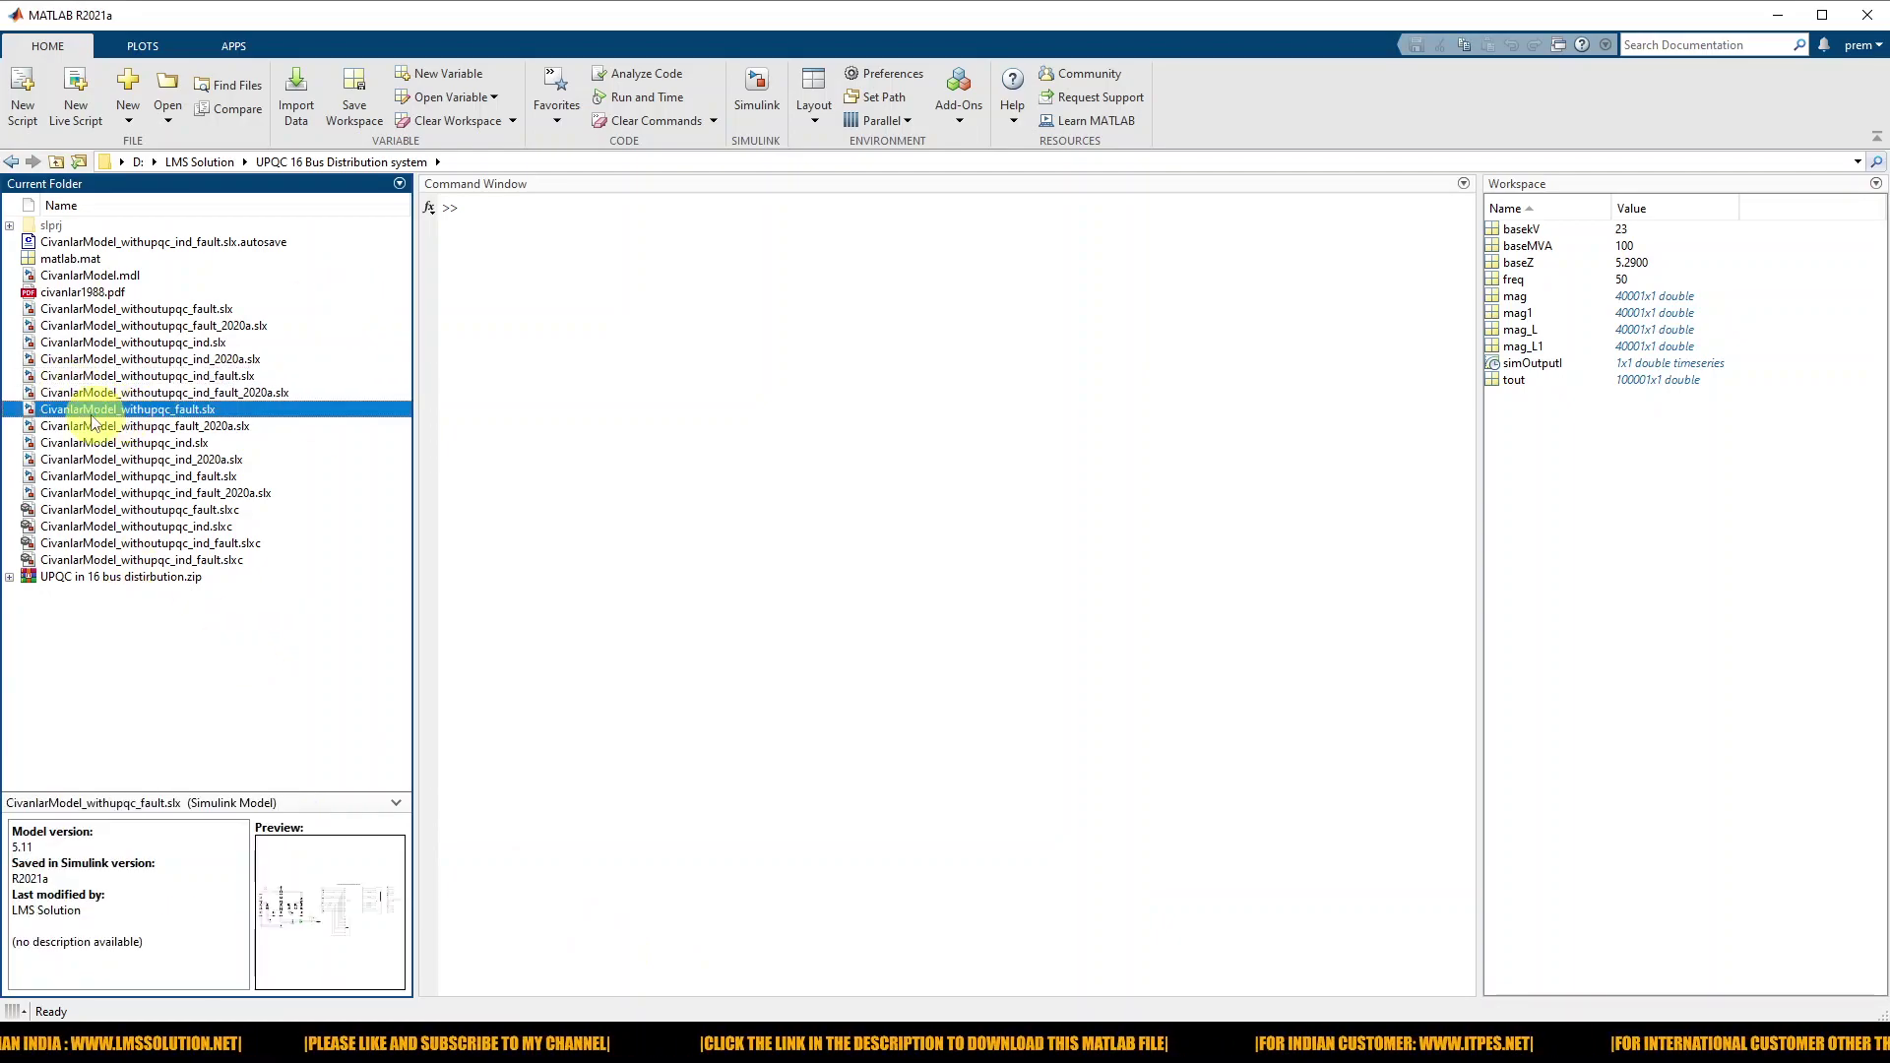
double_click(78, 409)
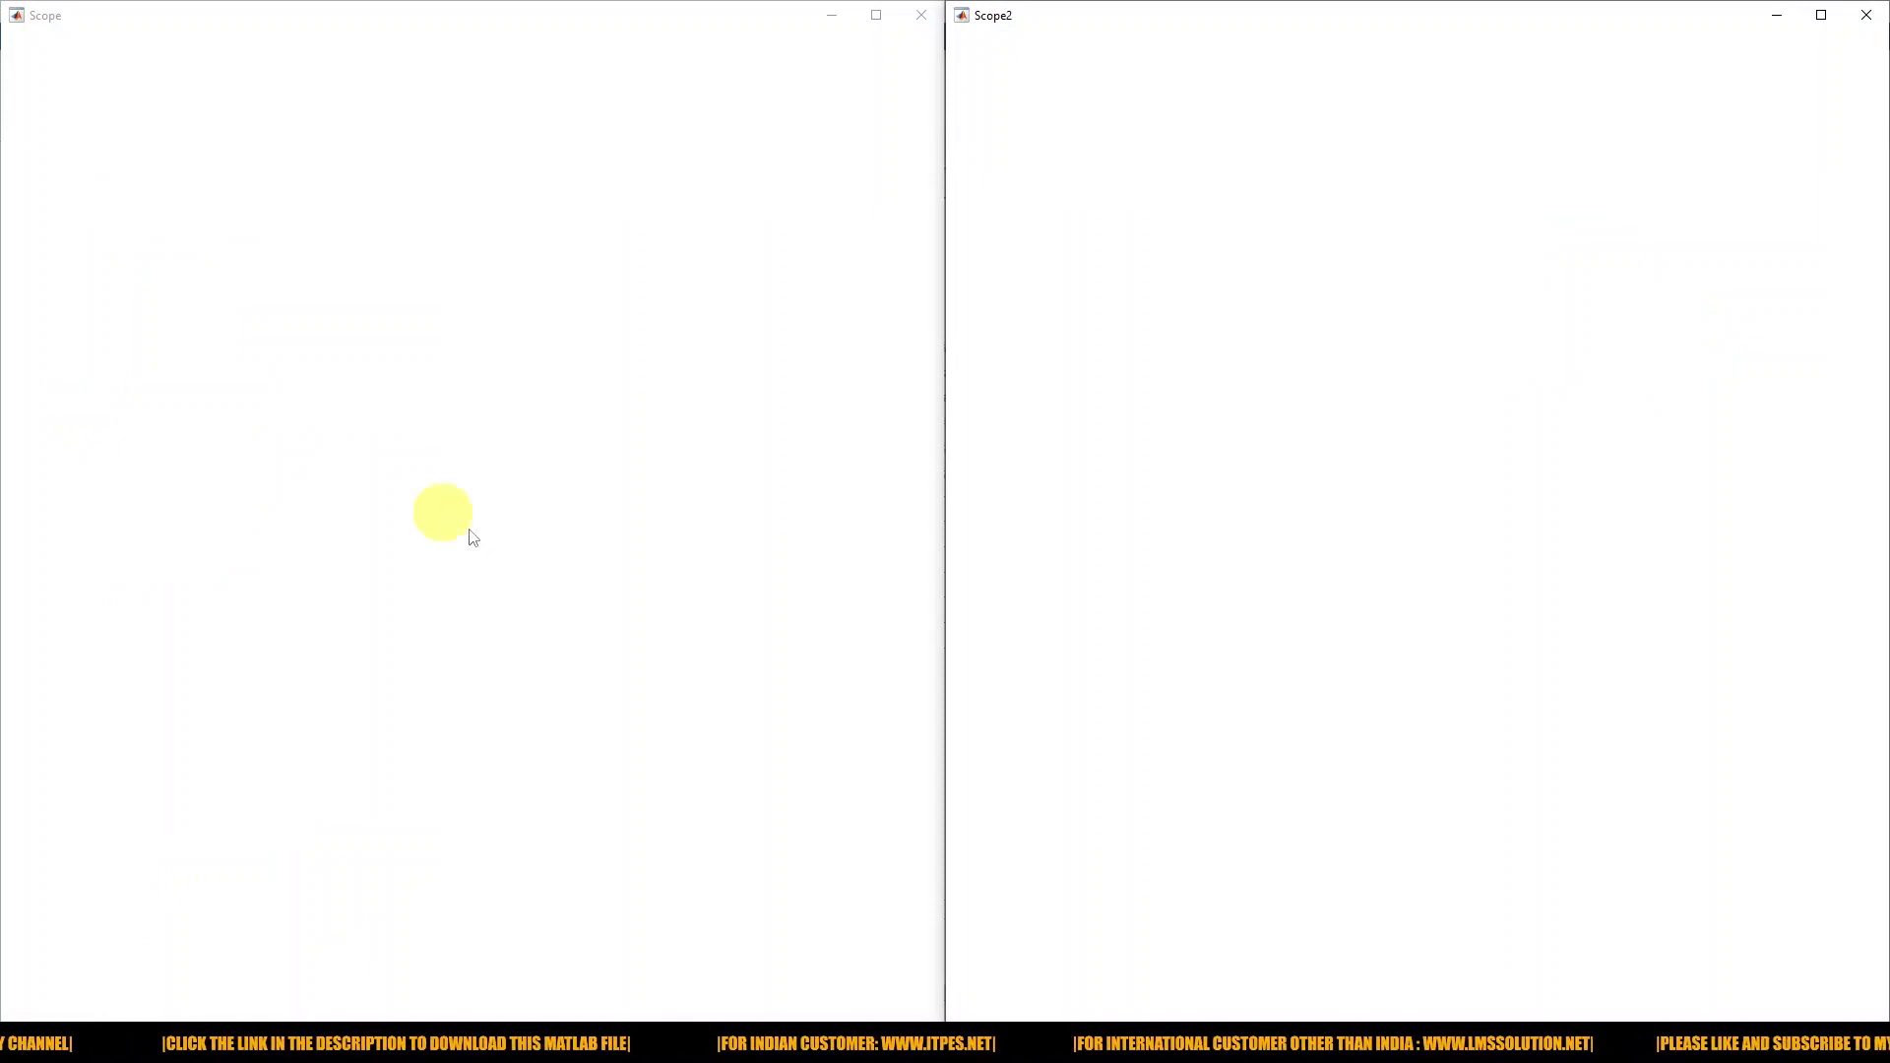
Step: Bring up the CivanlarModel_withupqc_fault model, view the inside of its UPQC subsystem, and return to the top level
mouse_move(797, 1039)
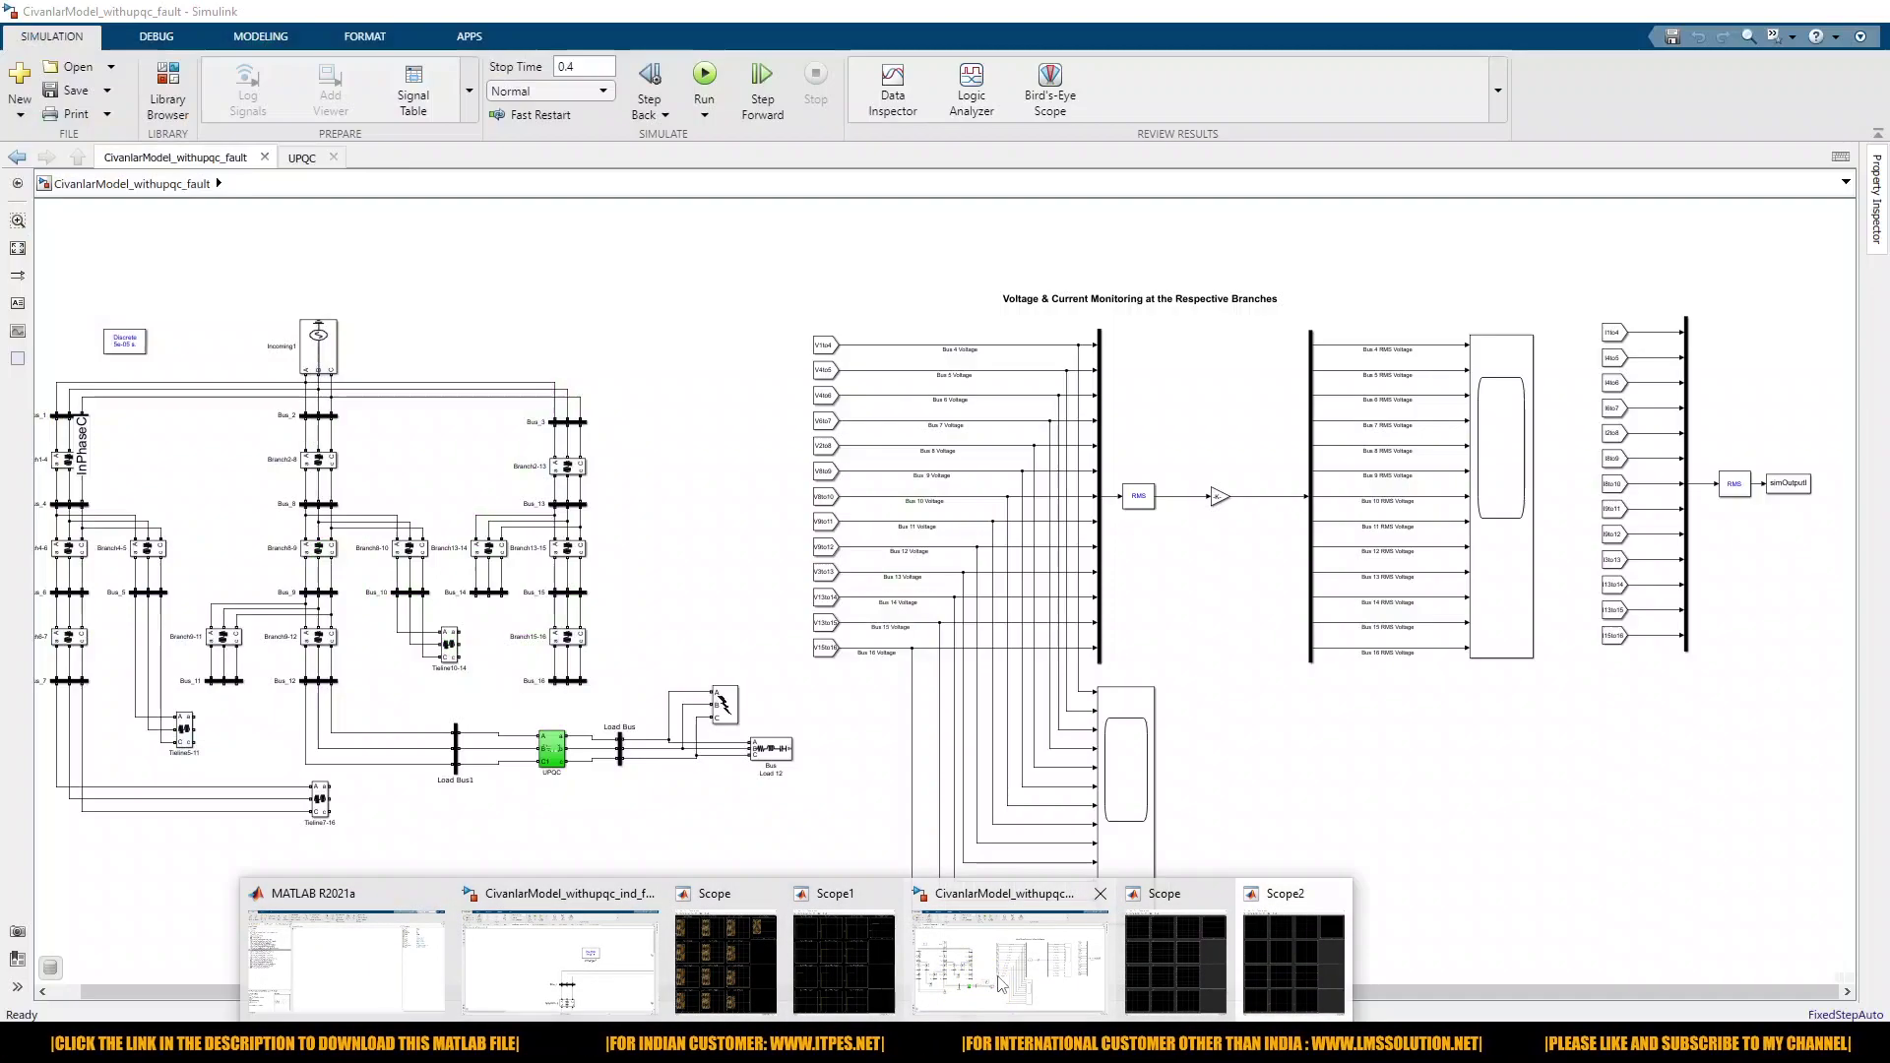
click(1000, 982)
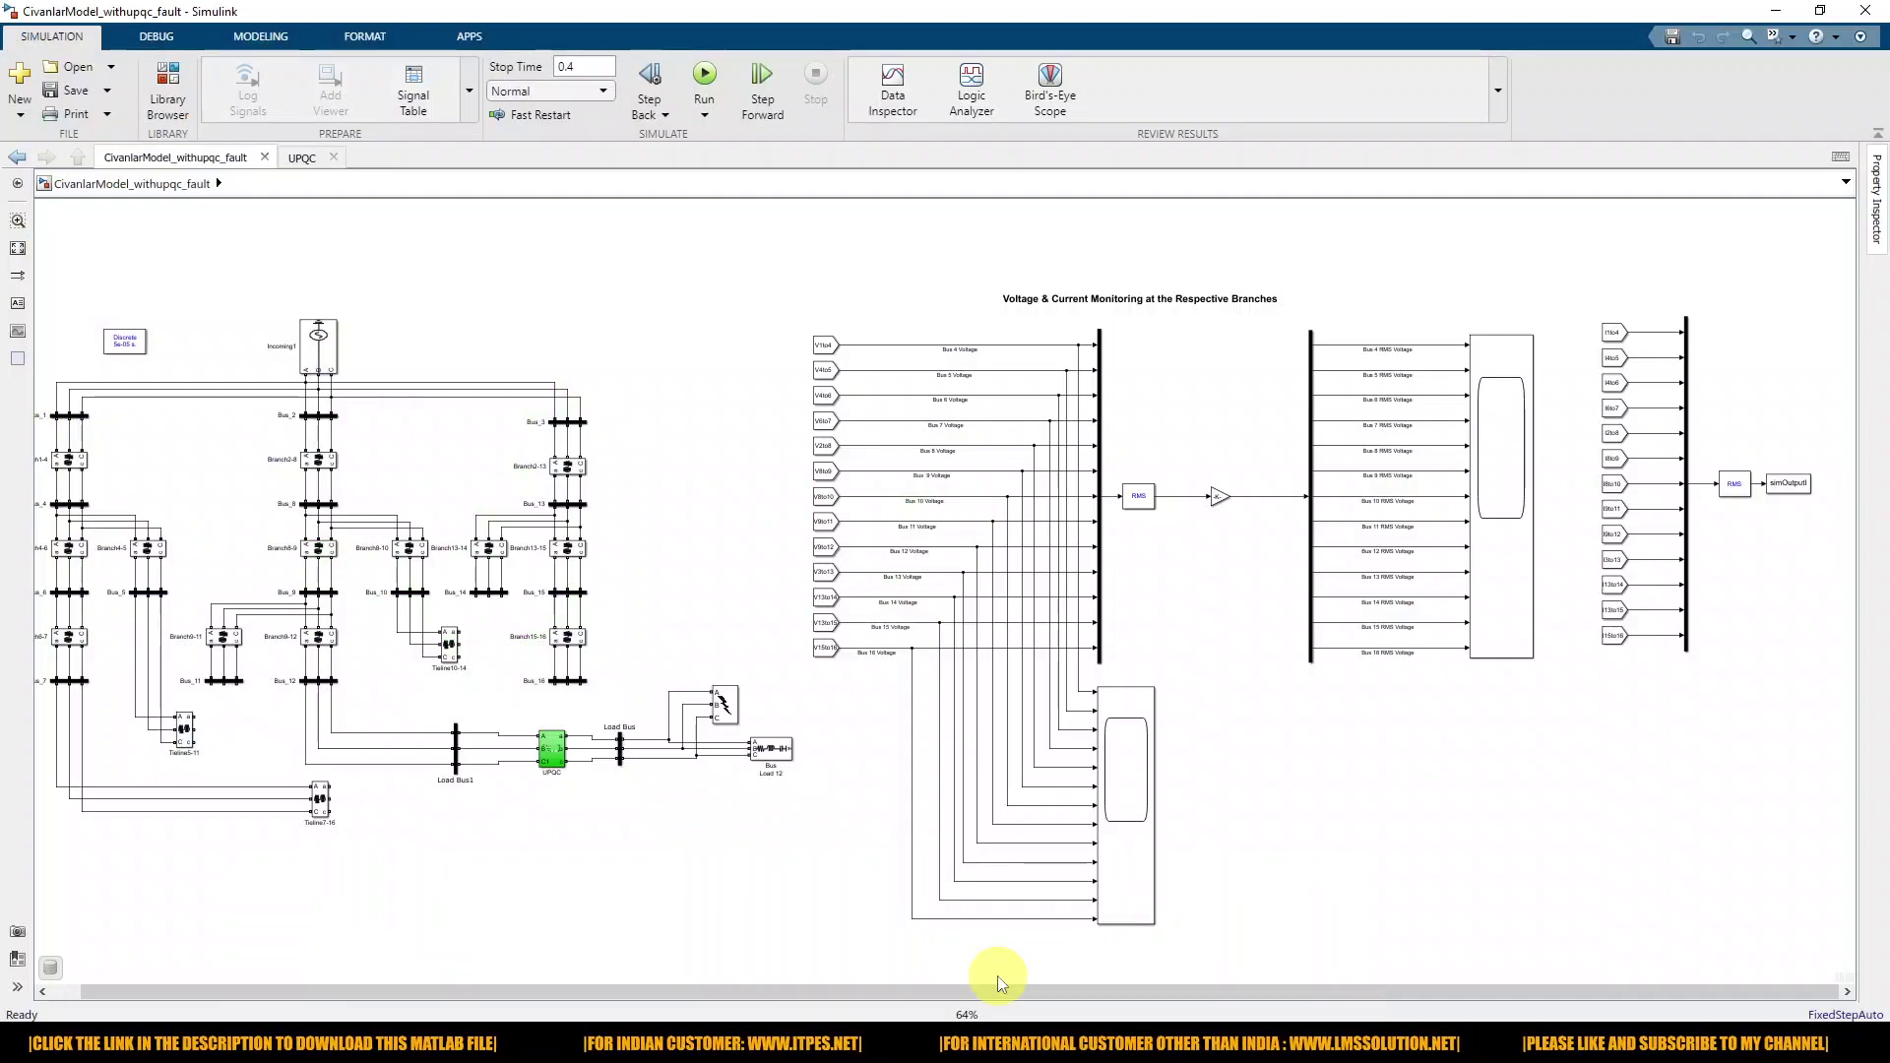
double_click(550, 751)
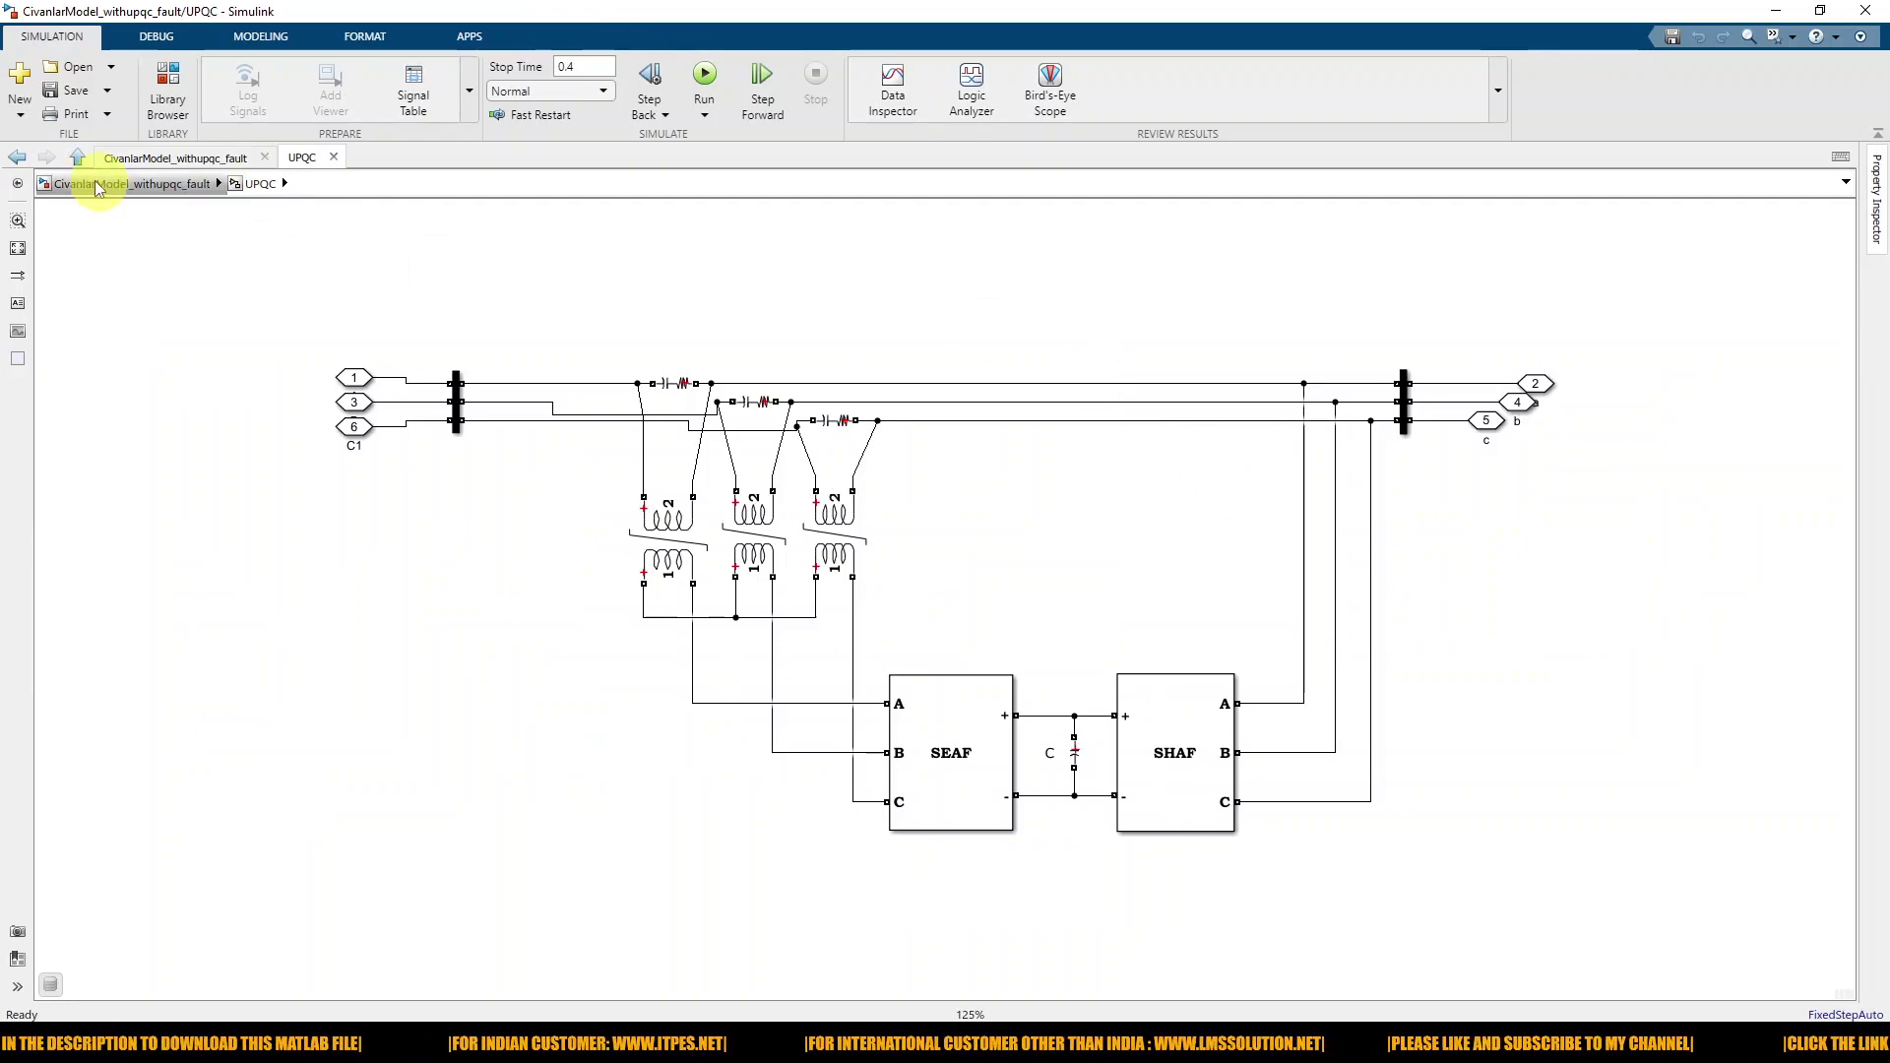
click(78, 156)
Step: Mark the faulted load section, the bus network and the UPQC block with the pen, clear the marks, and review the UPQC subsystem's SEAF and SHAF circuit
key(ctrl+shift+p)
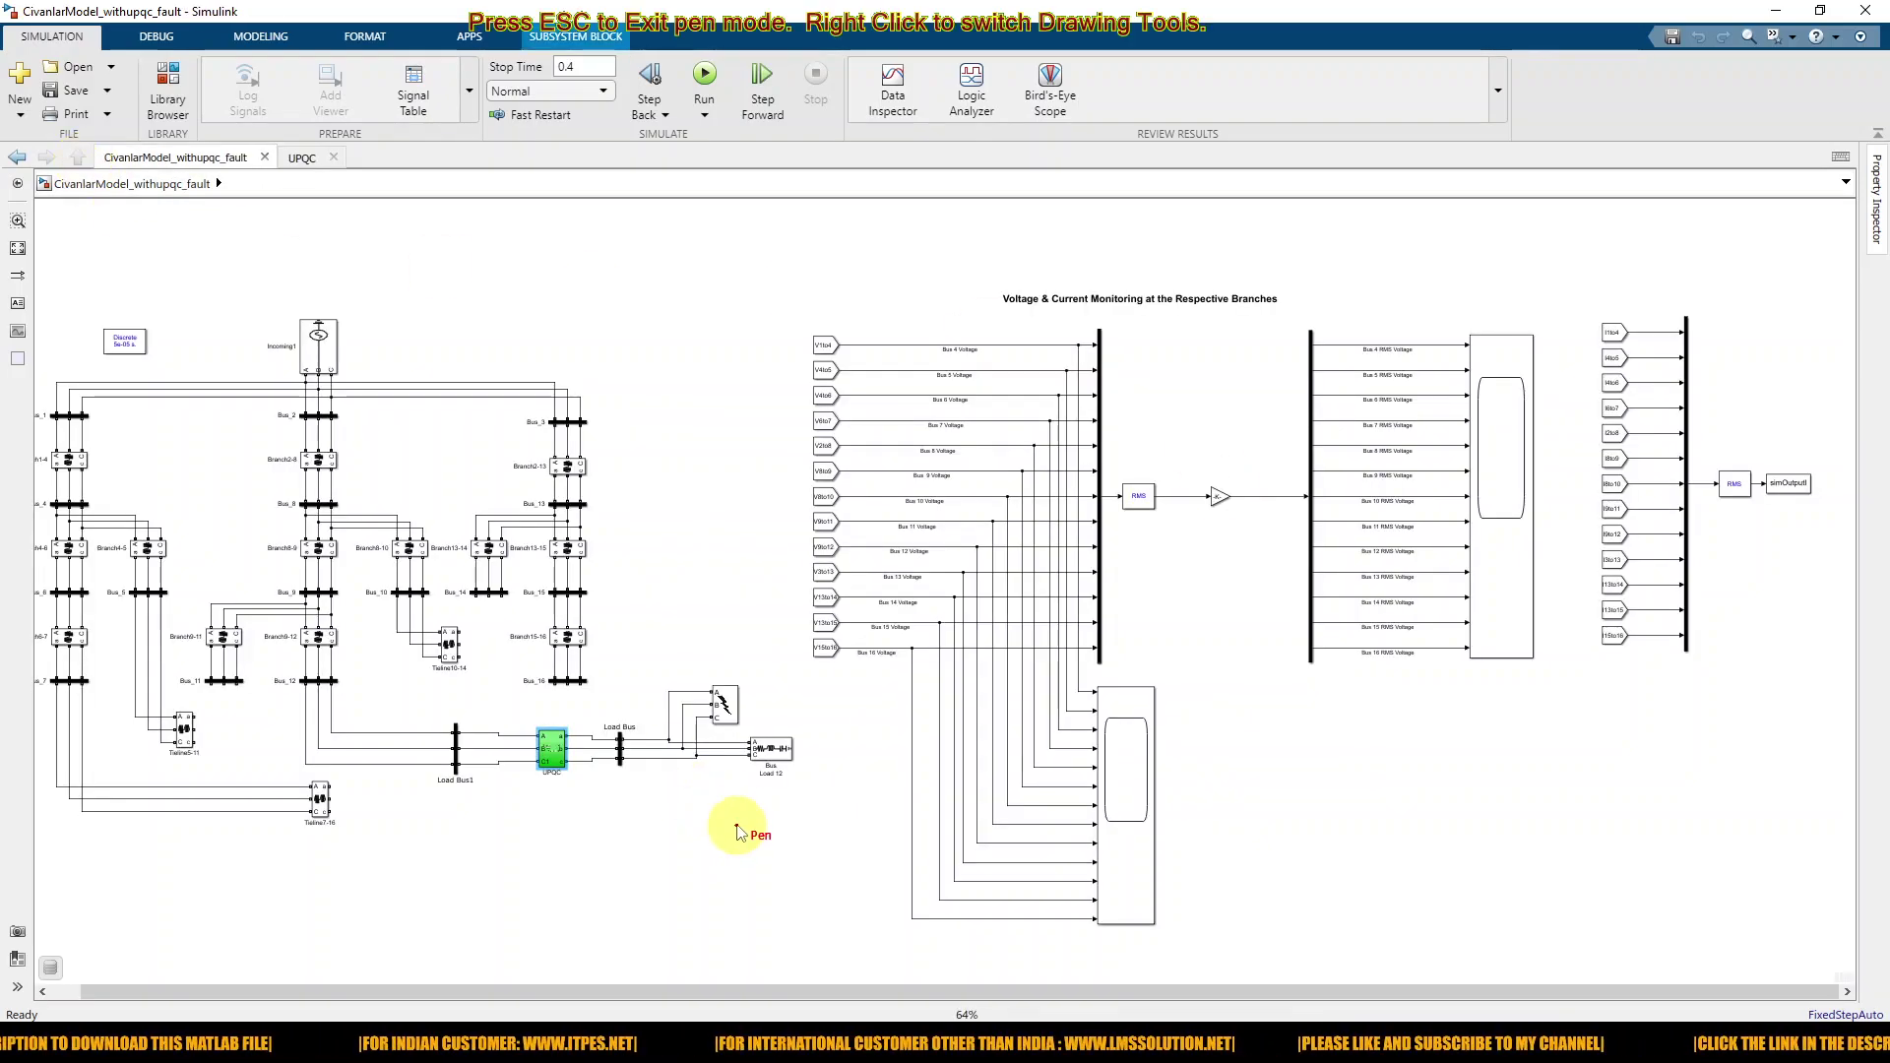
mouse_move(678, 675)
mouse_down()
mouse_move(621, 729)
mouse_move(653, 821)
mouse_move(850, 787)
mouse_move(750, 640)
mouse_move(657, 677)
mouse_up()
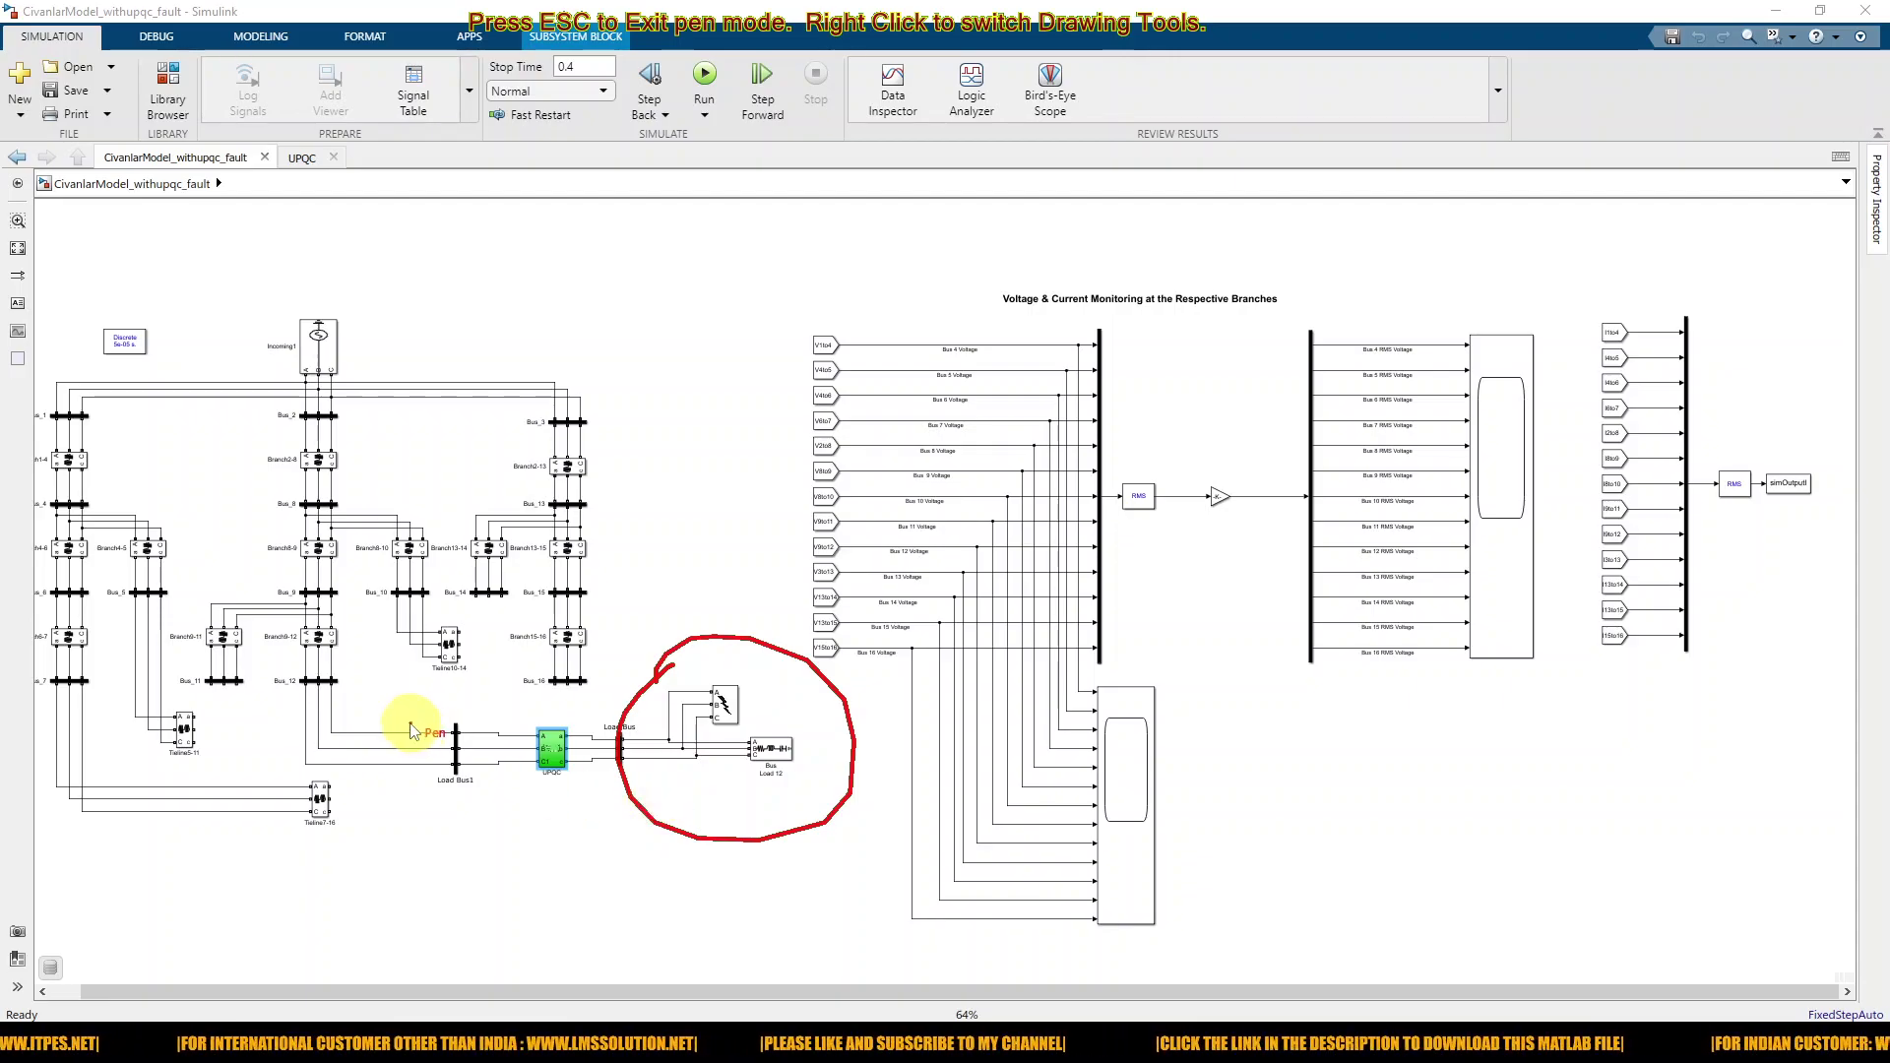
mouse_move(529, 719)
mouse_down()
mouse_move(633, 567)
mouse_move(570, 380)
mouse_move(459, 289)
mouse_move(200, 251)
mouse_move(86, 307)
mouse_move(22, 447)
mouse_move(29, 689)
mouse_move(103, 864)
mouse_move(326, 875)
mouse_move(506, 726)
mouse_up()
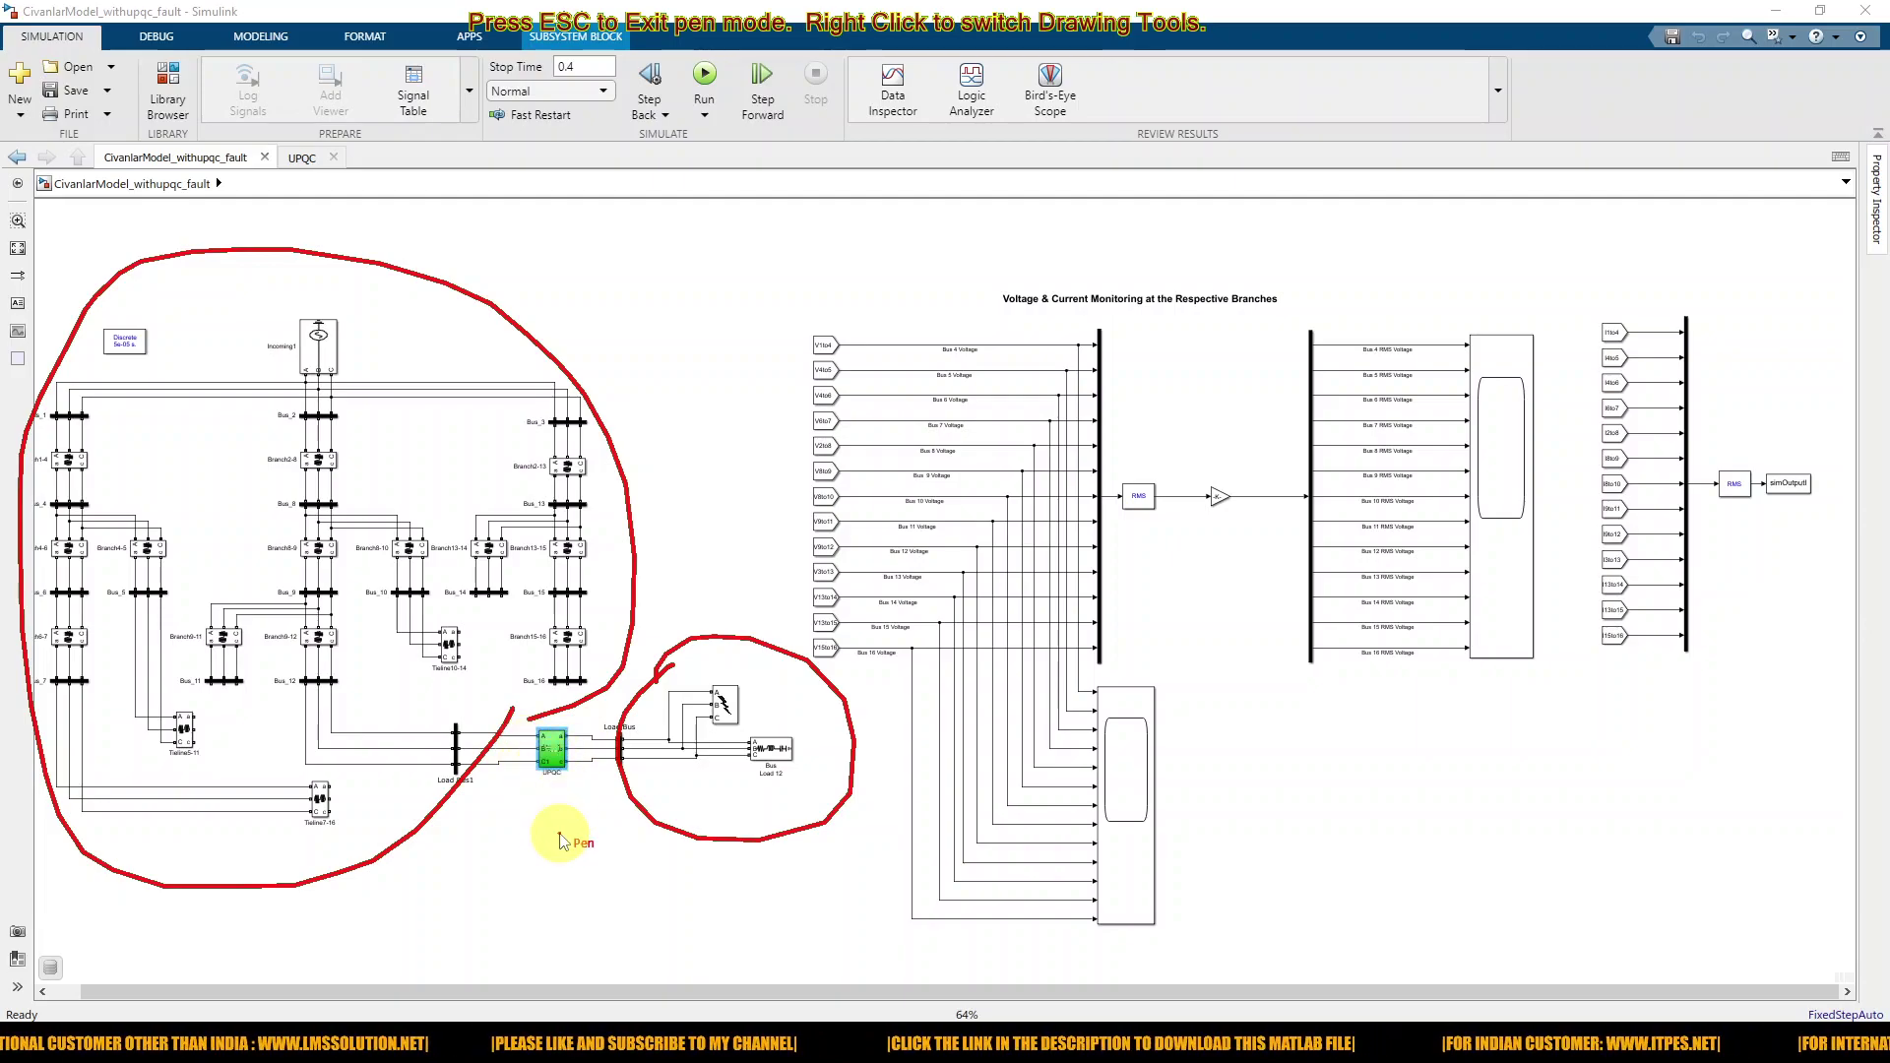
drag(532, 781, 593, 780)
key(Escape)
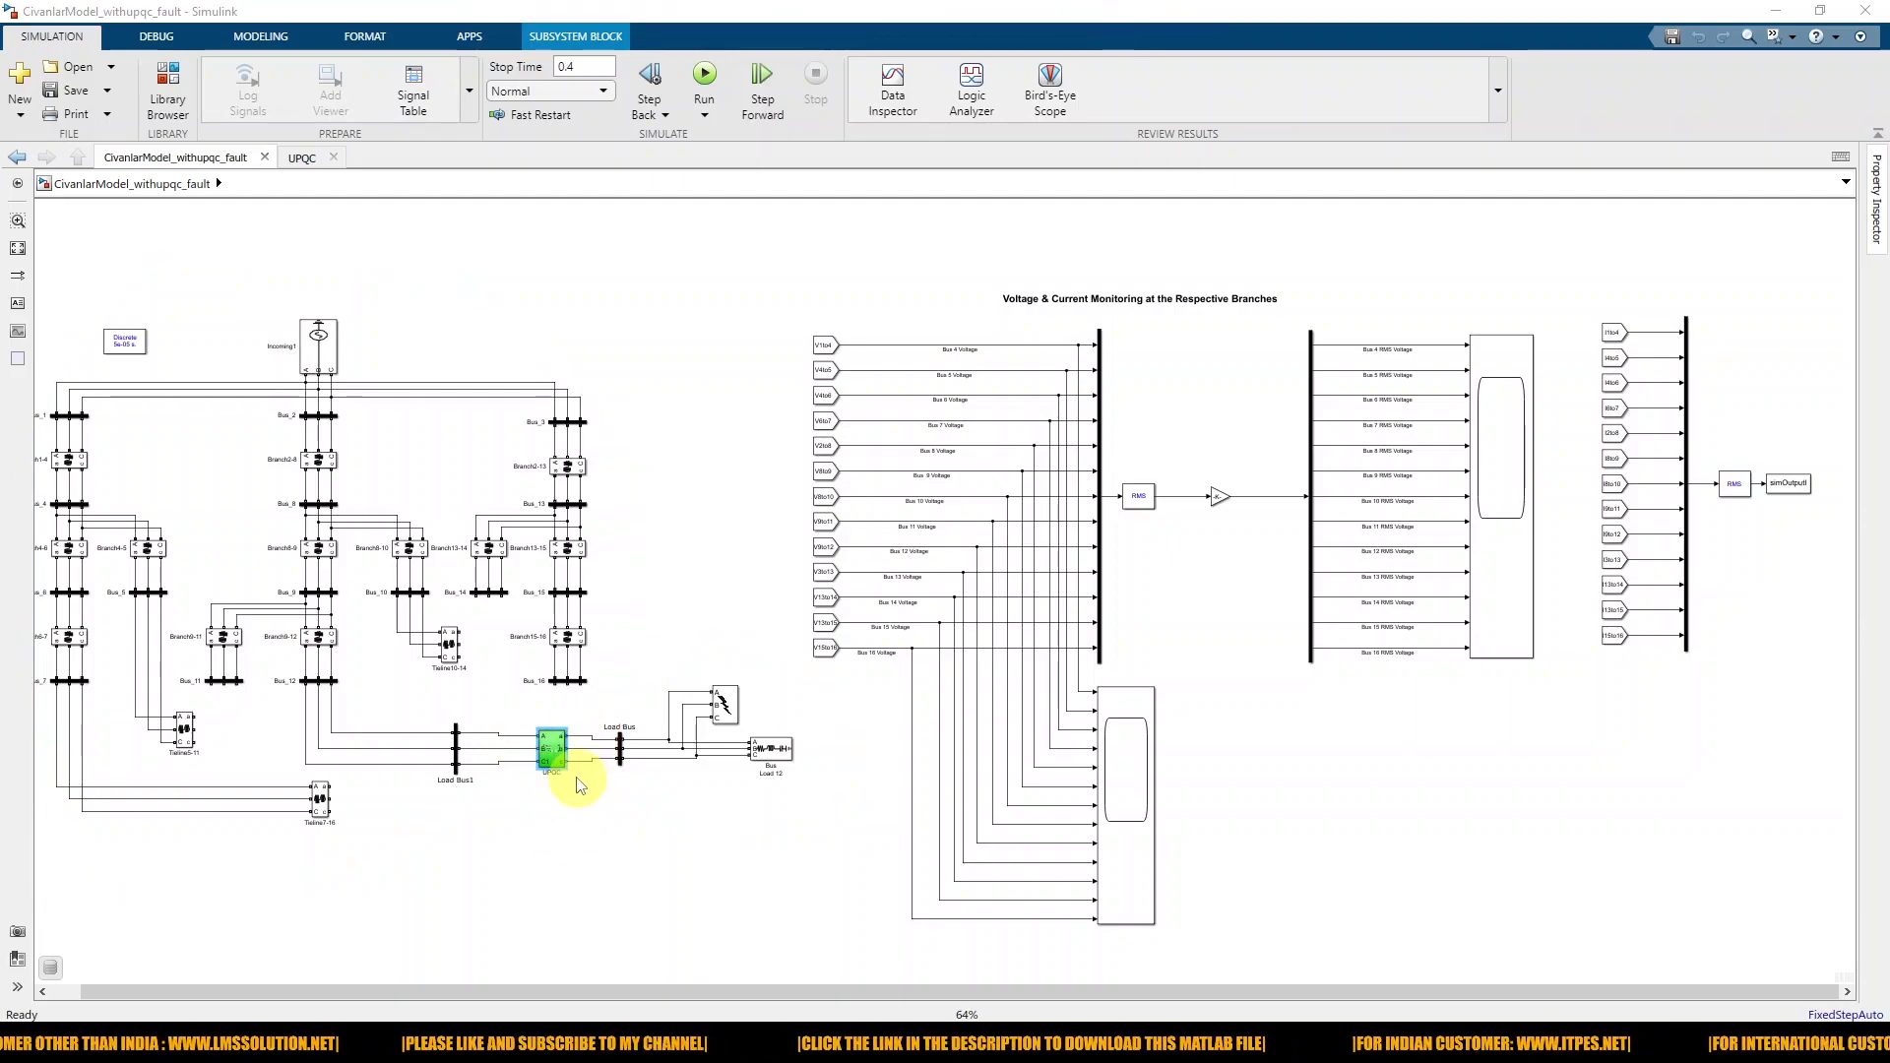
double_click(552, 750)
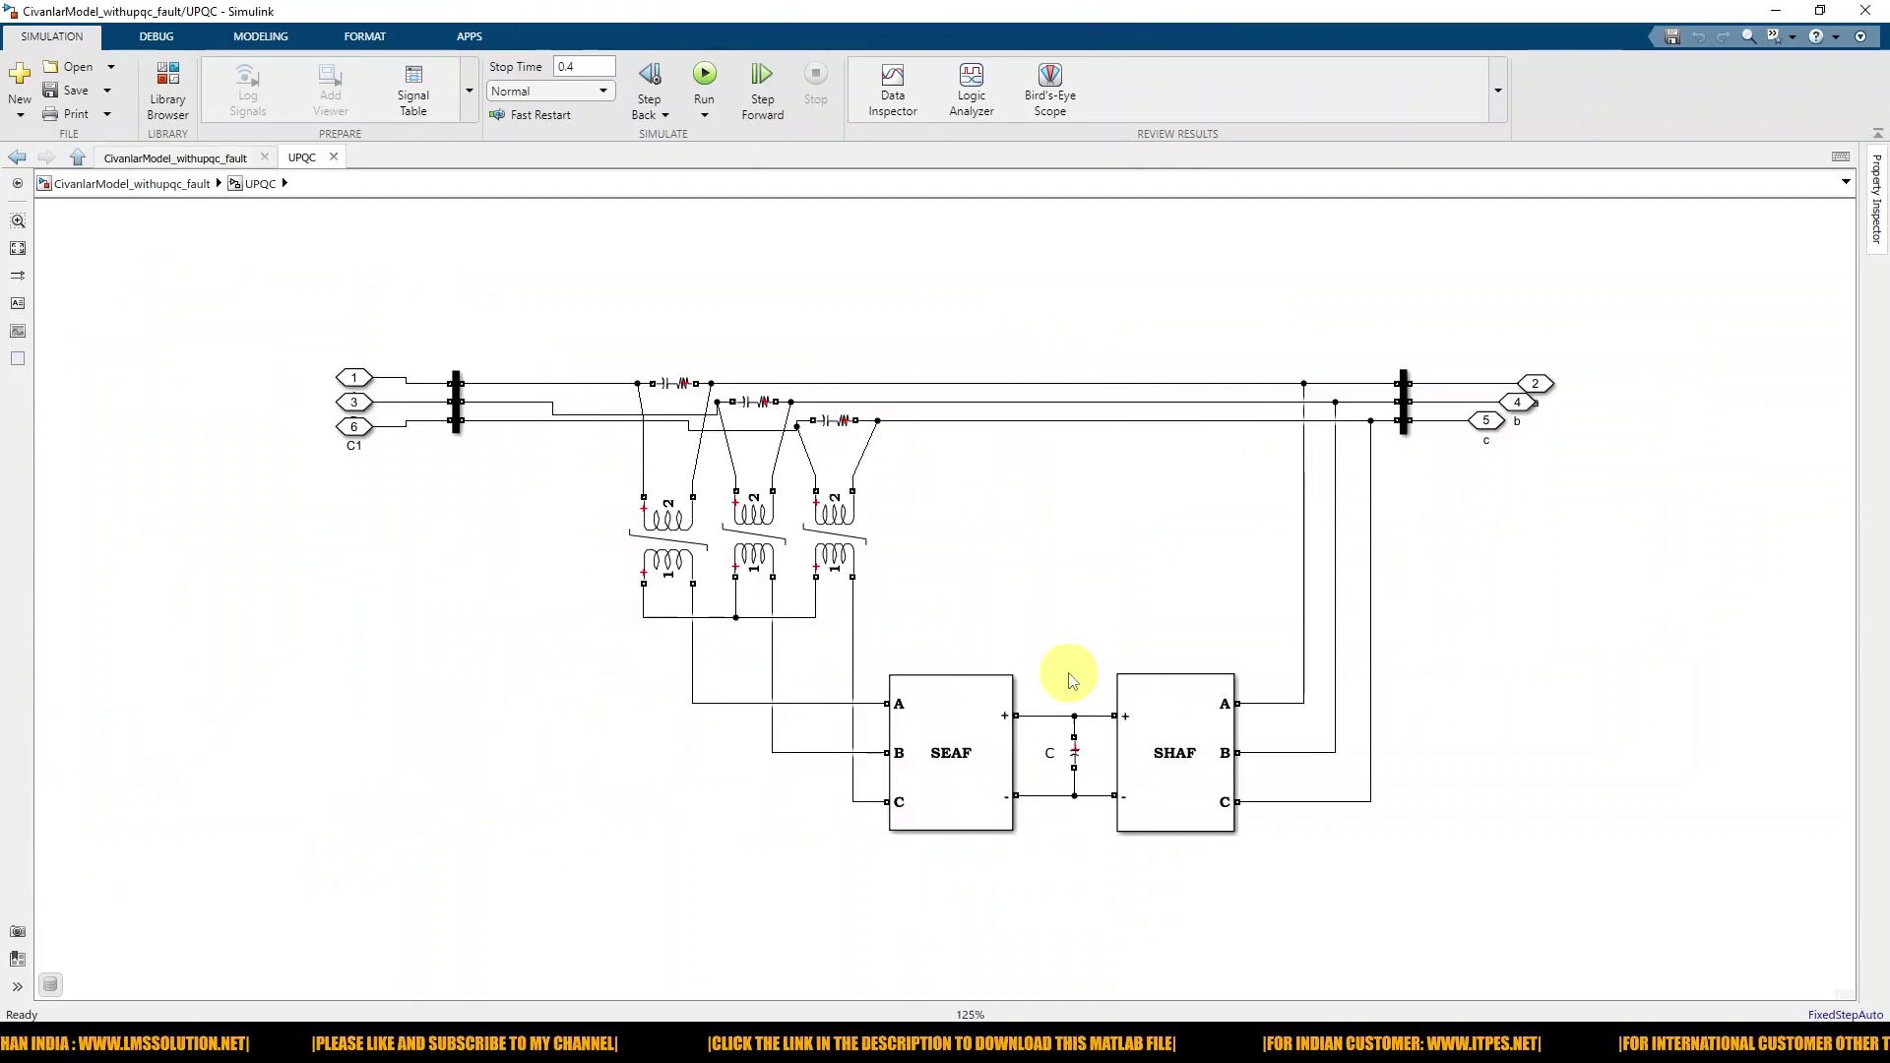
click(83, 165)
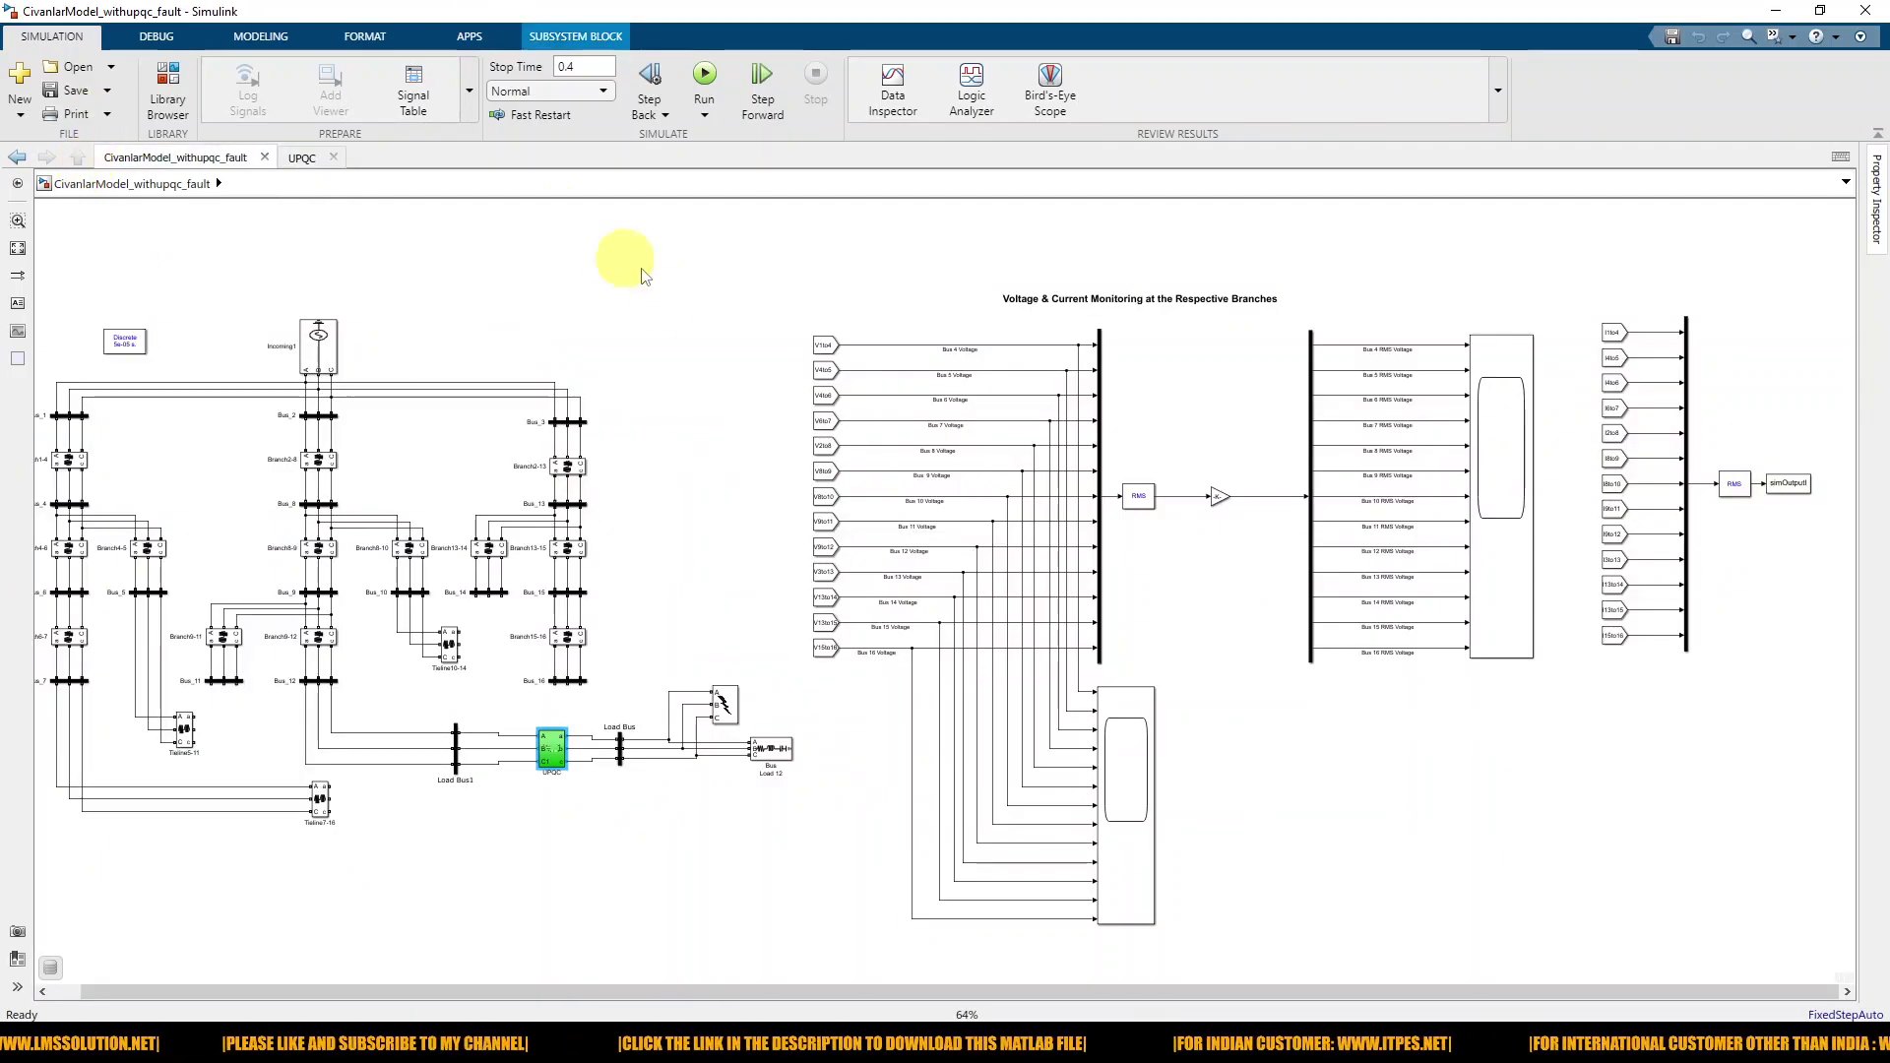
Step: Open the bus voltage and bus RMS voltage scopes and return to the CivanlarModel_withupqc_fault diagram
double_click(1111, 785)
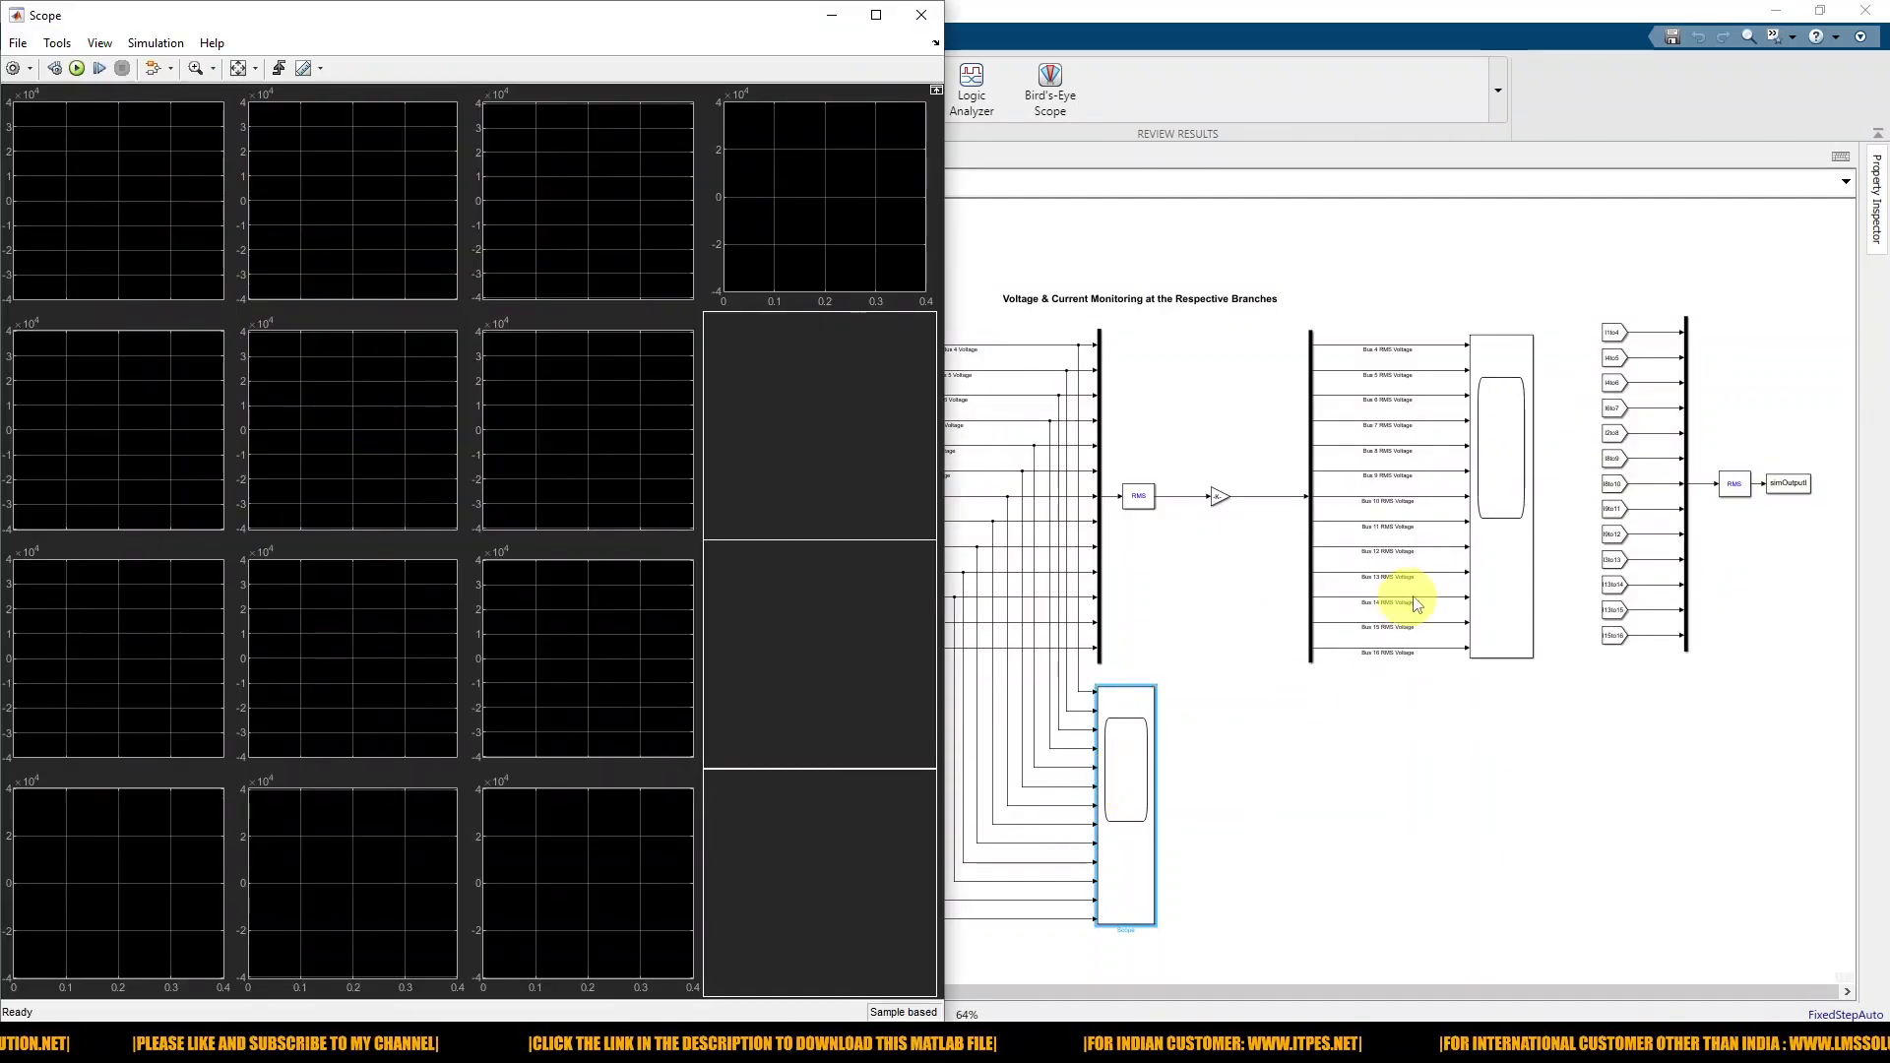
double_click(1503, 579)
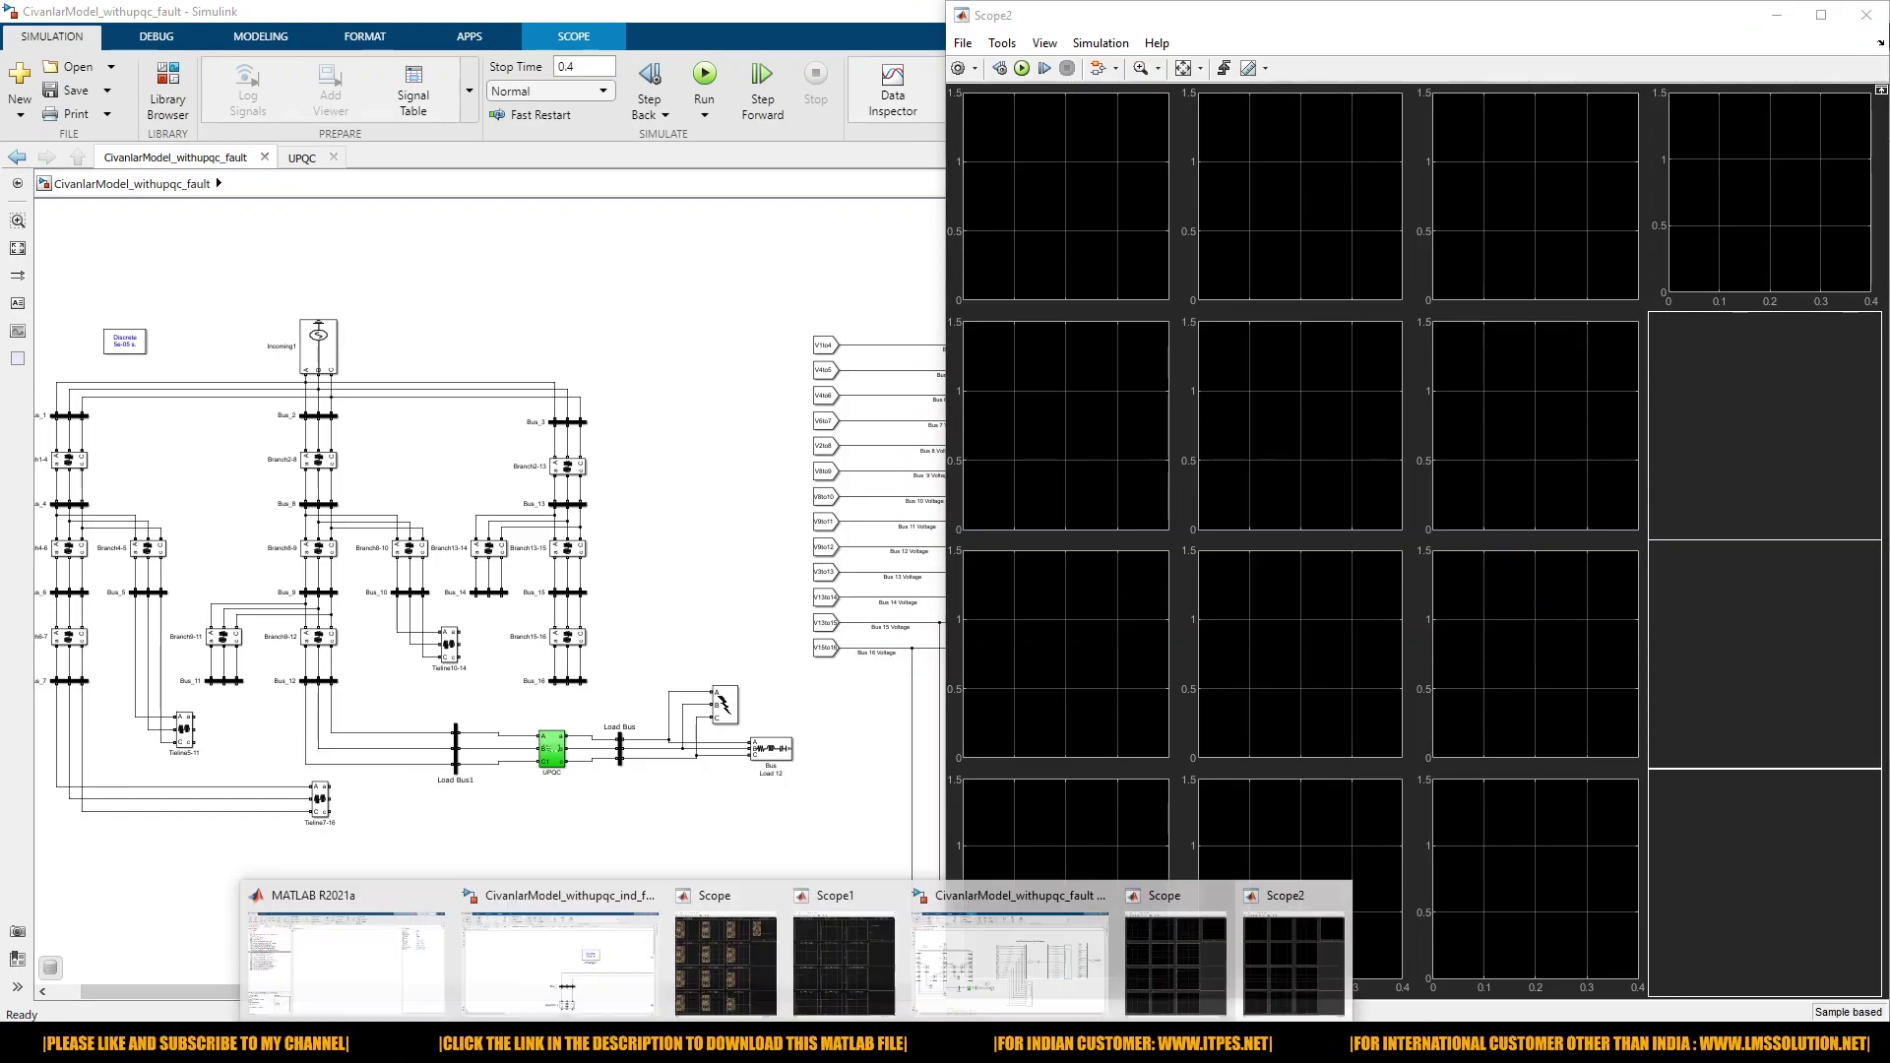
click(1162, 975)
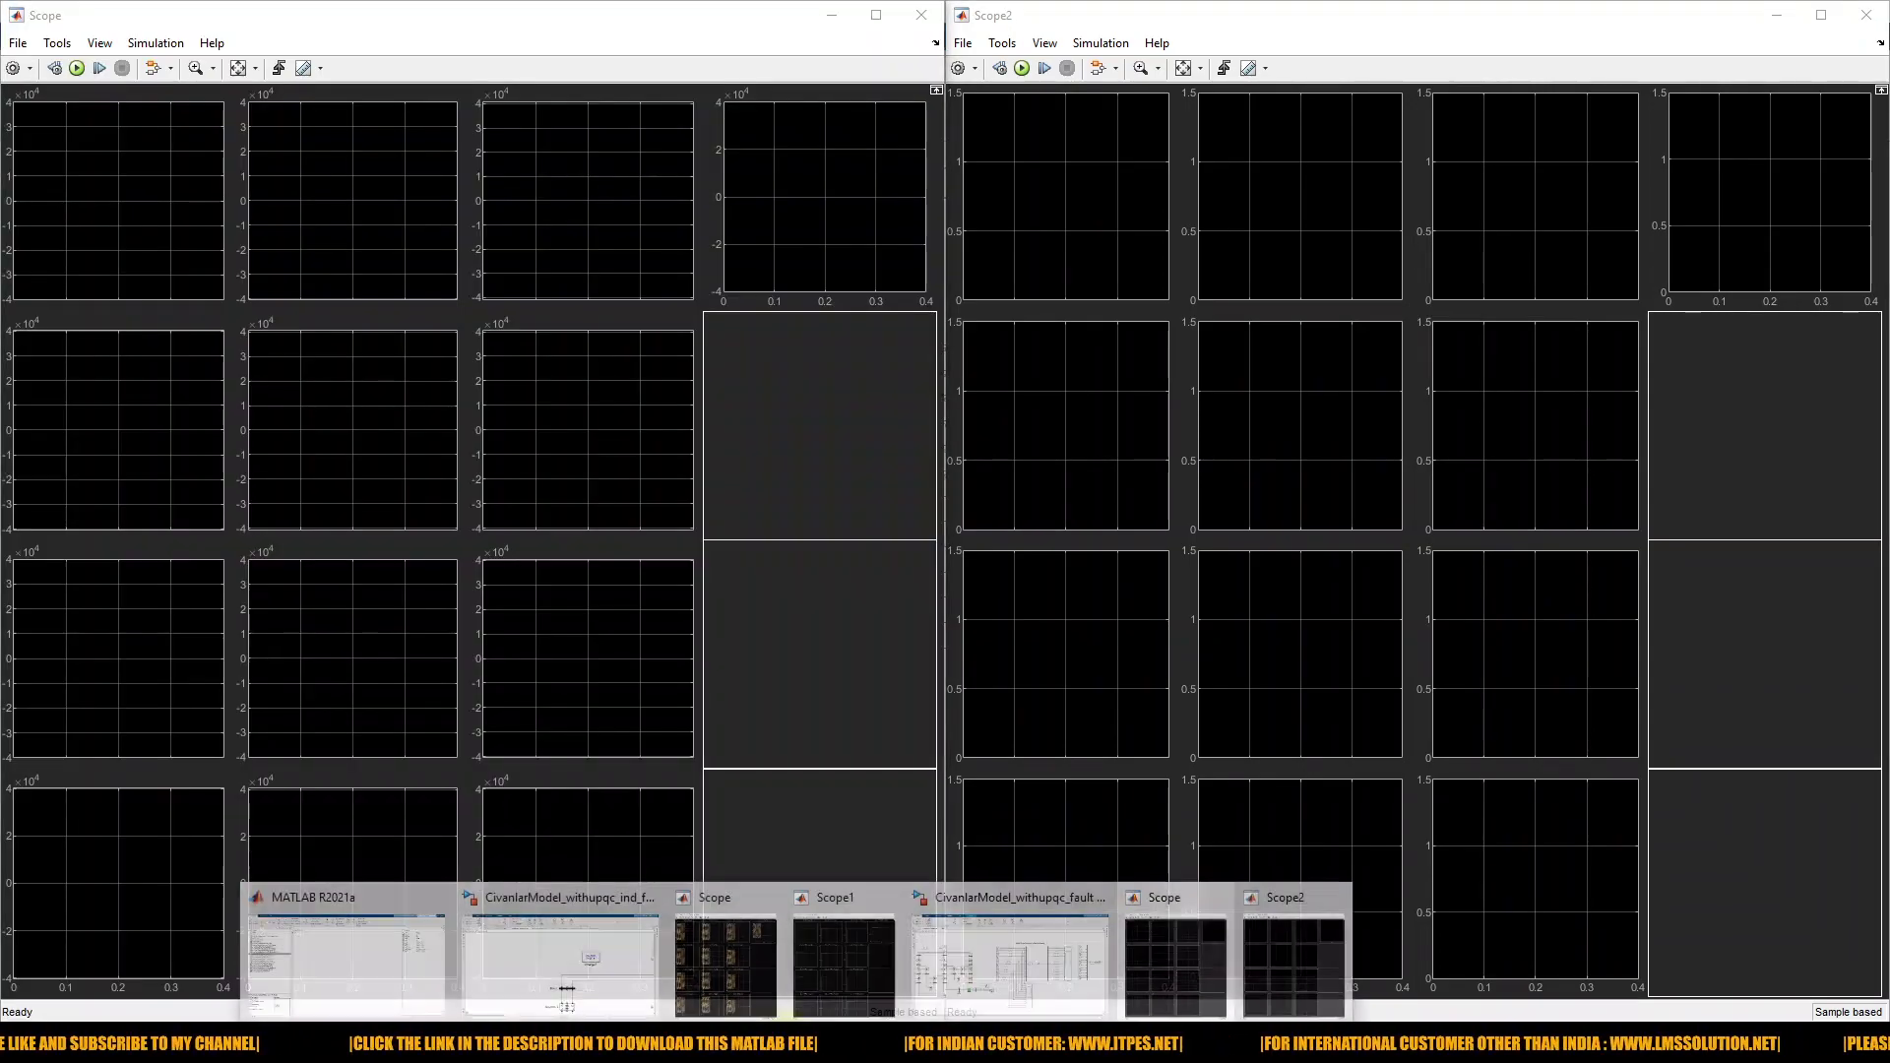
click(559, 940)
mouse_move(791, 1029)
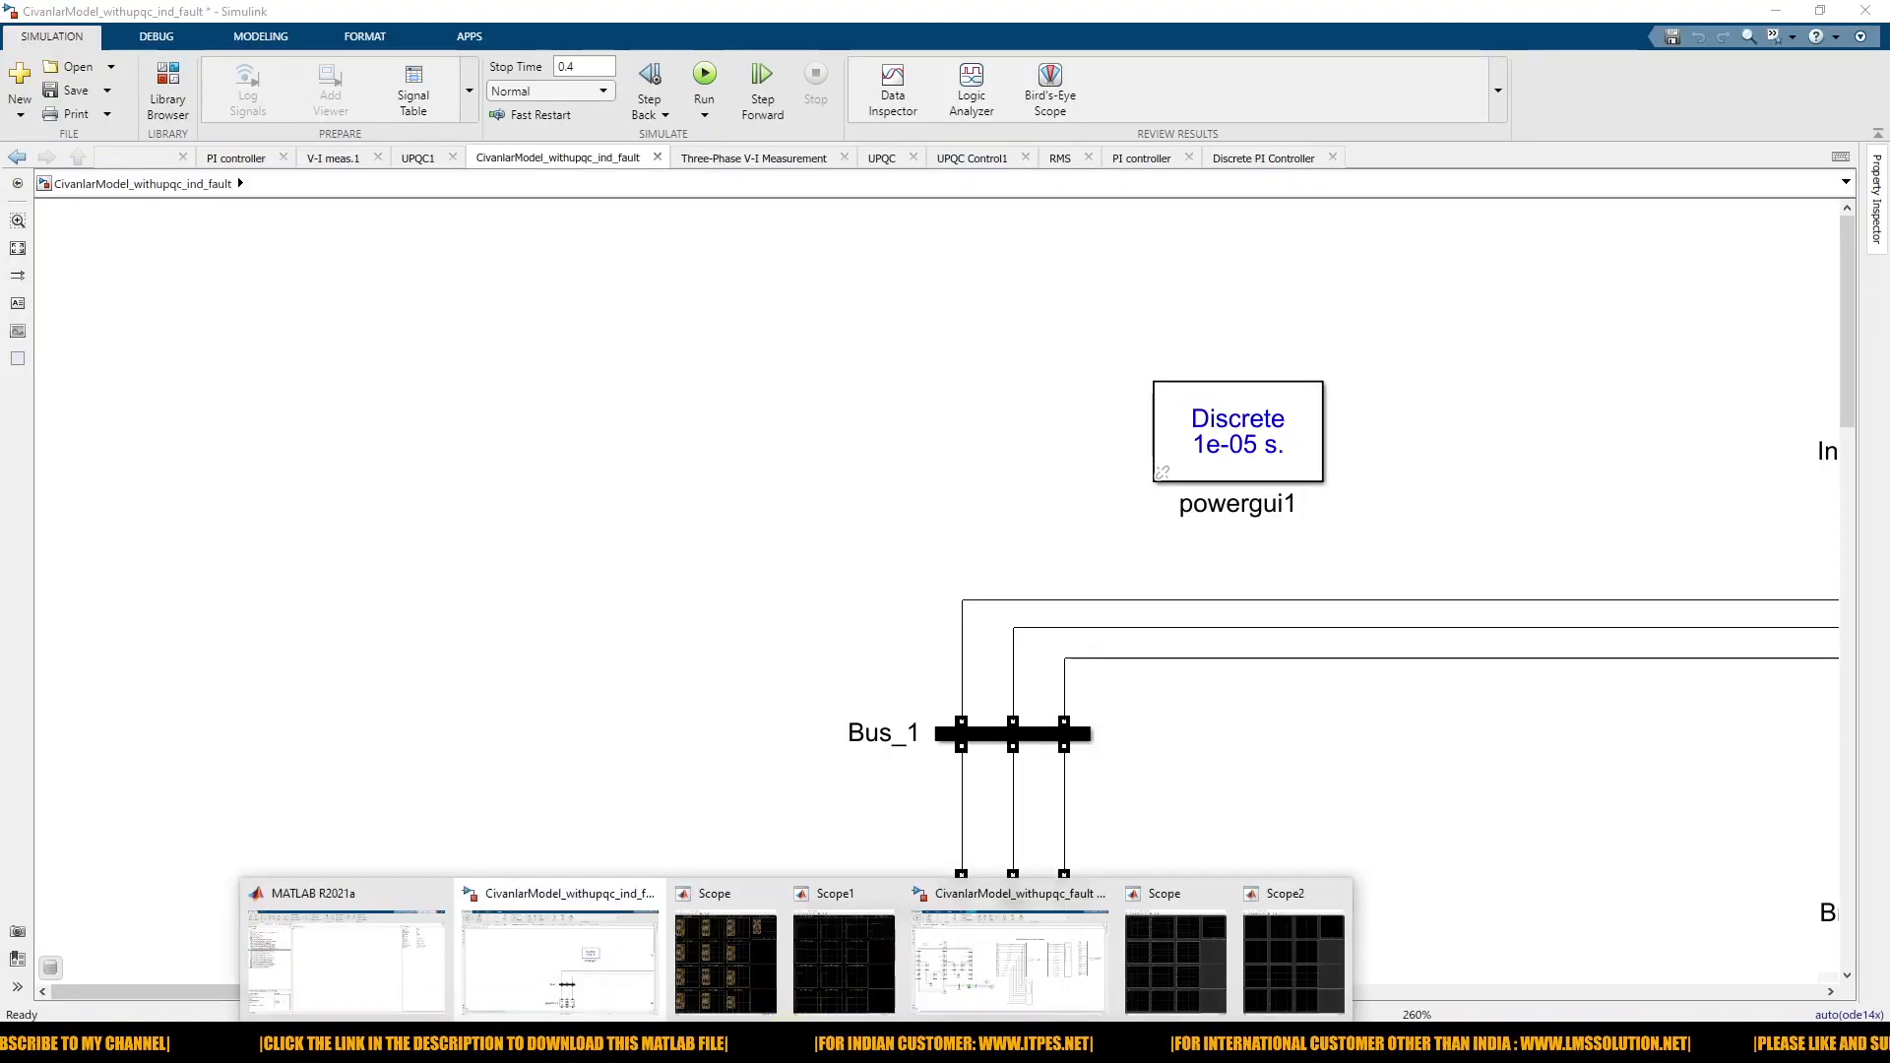
click(1166, 946)
Step: Edit the Three-Phase Fault block next to Bus Load 12, replacing the parameter's deleted character with 2, and accept the dialog
double_click(727, 705)
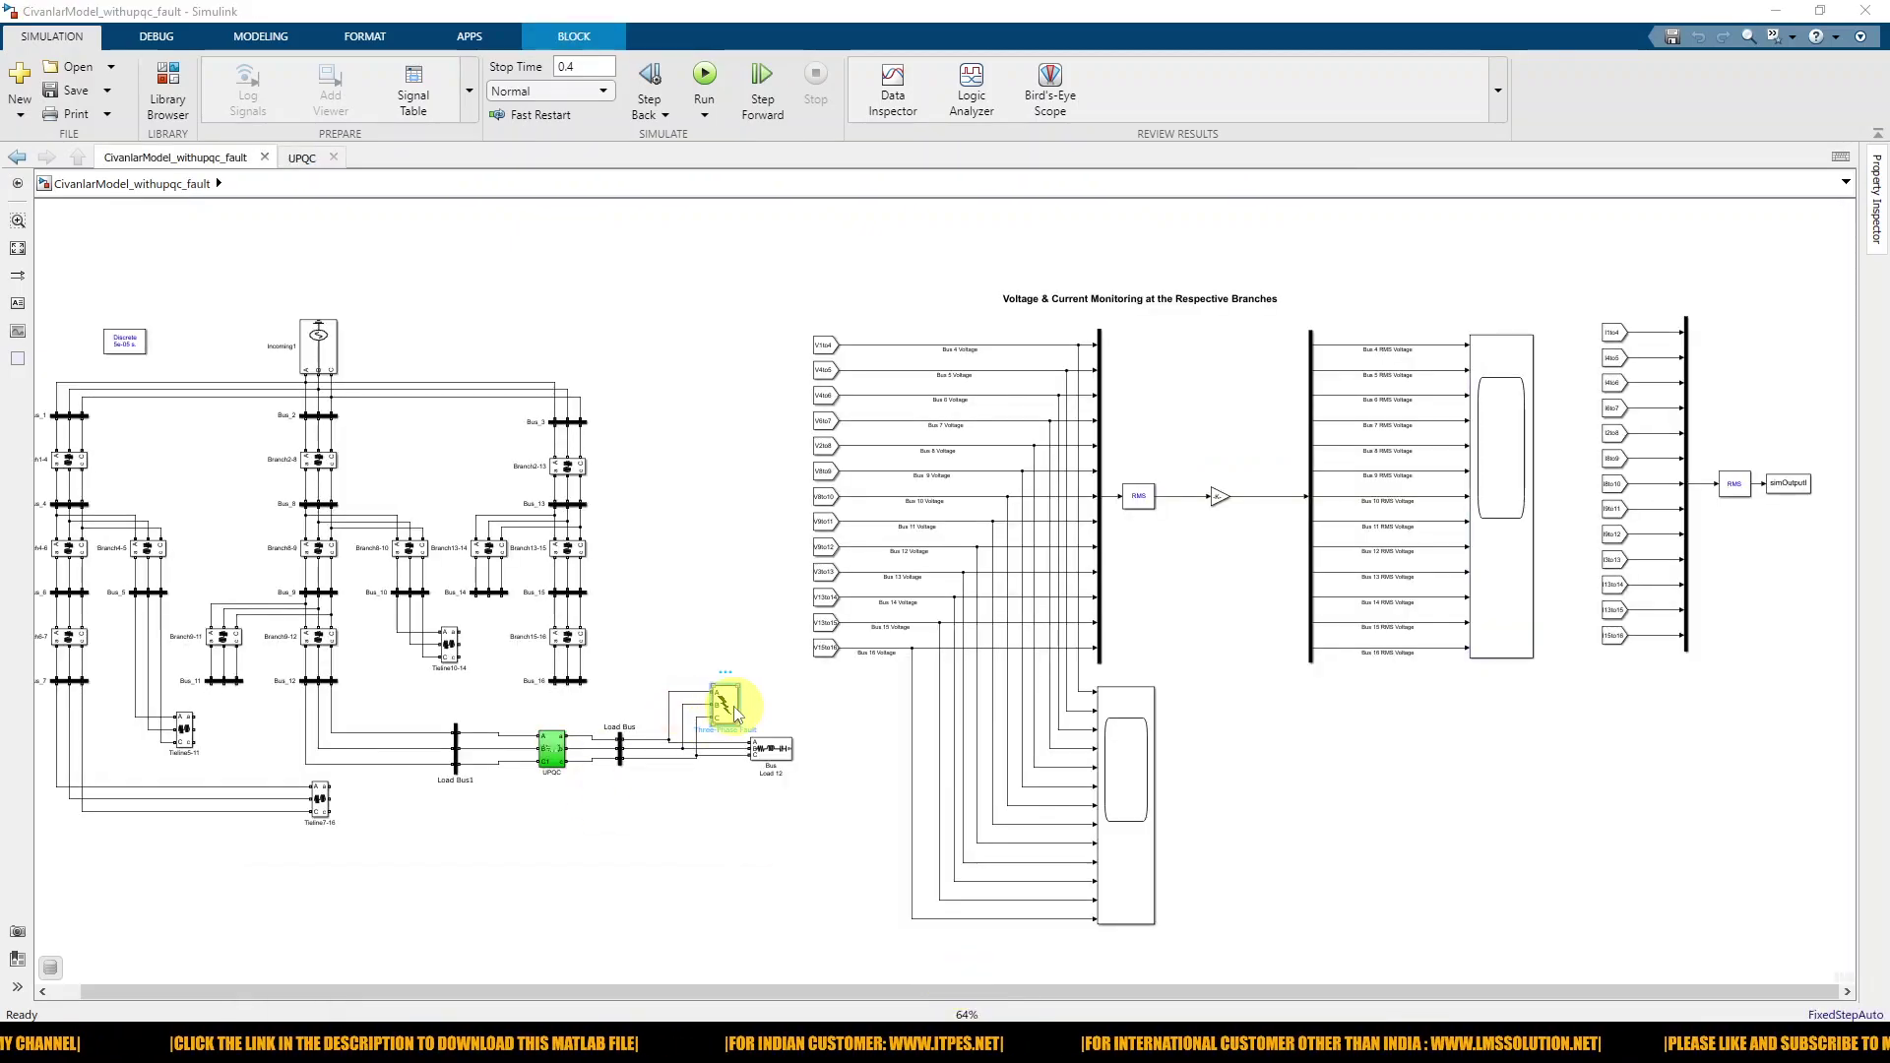
click(911, 689)
key(BackSpace)
text(2)
click(887, 912)
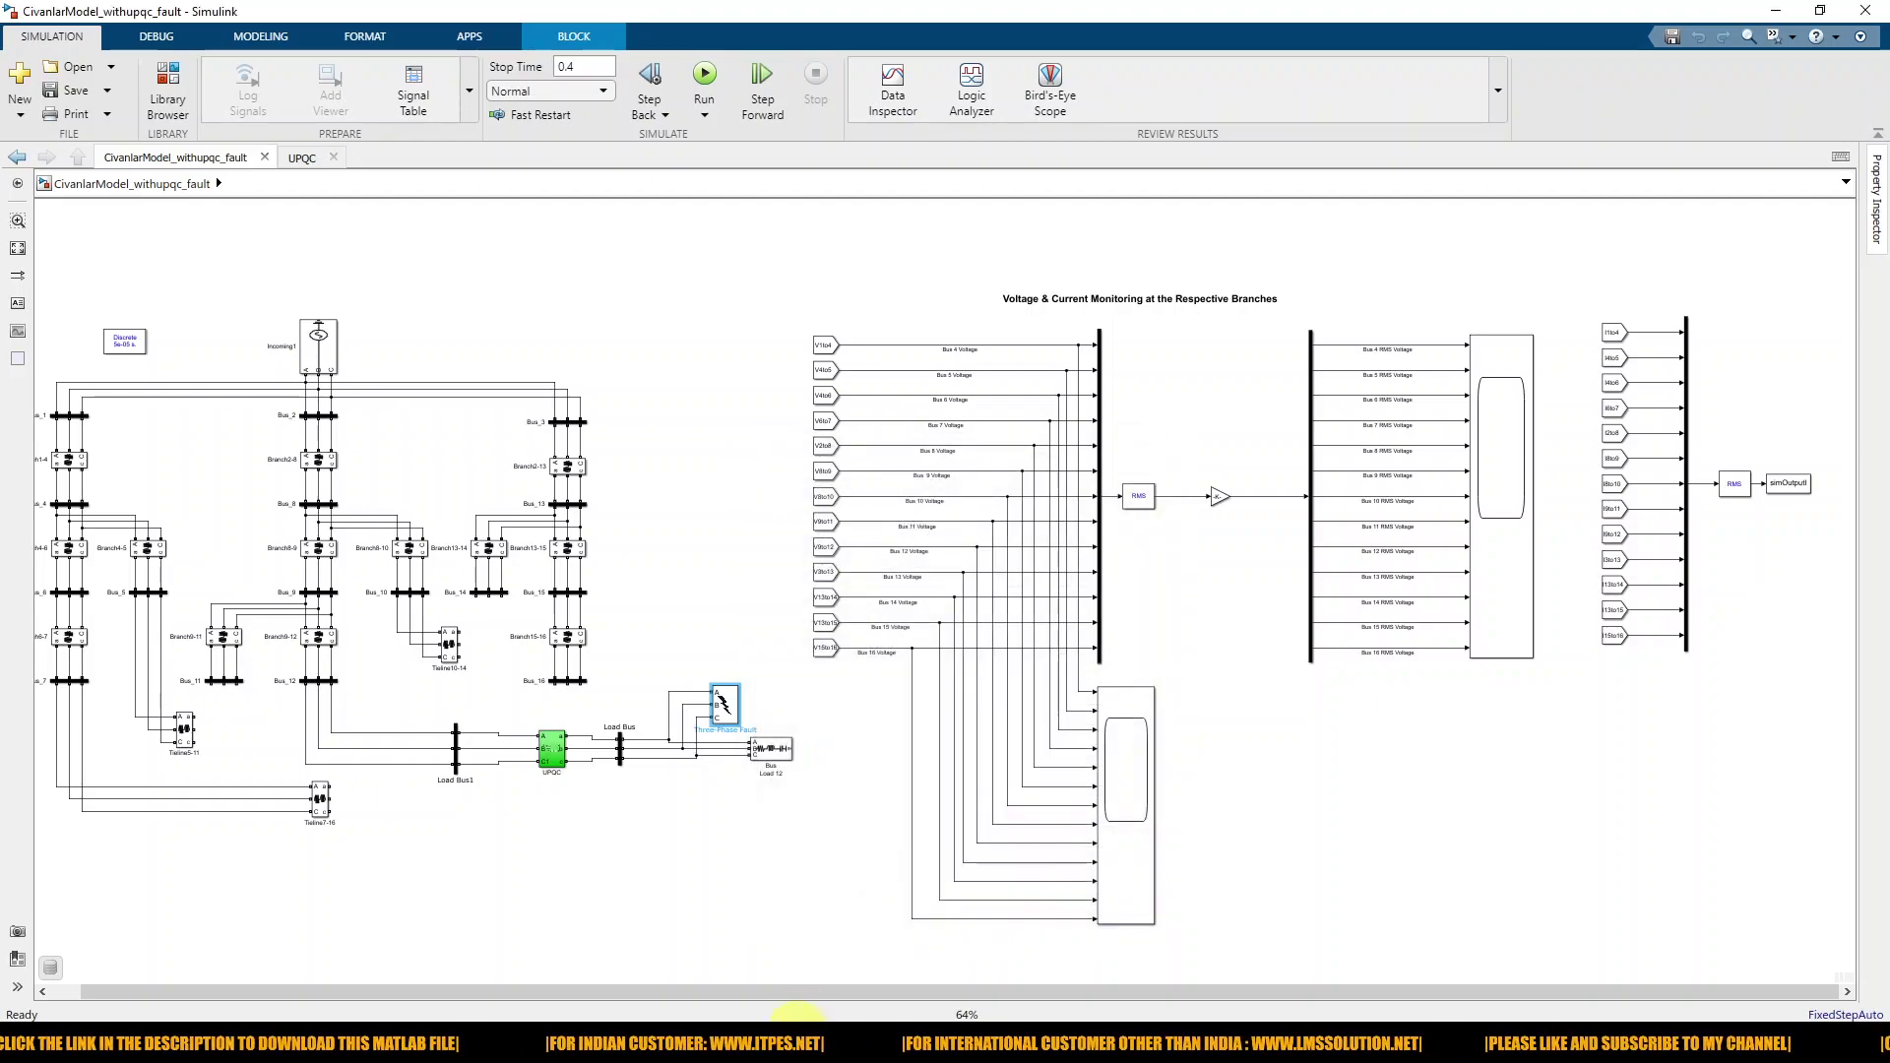
Step: Bring the Scope and Scope2 windows forward side by side and run the CivanlarModel_withupqc_fault simulation
mouse_move(791, 1029)
click(1162, 961)
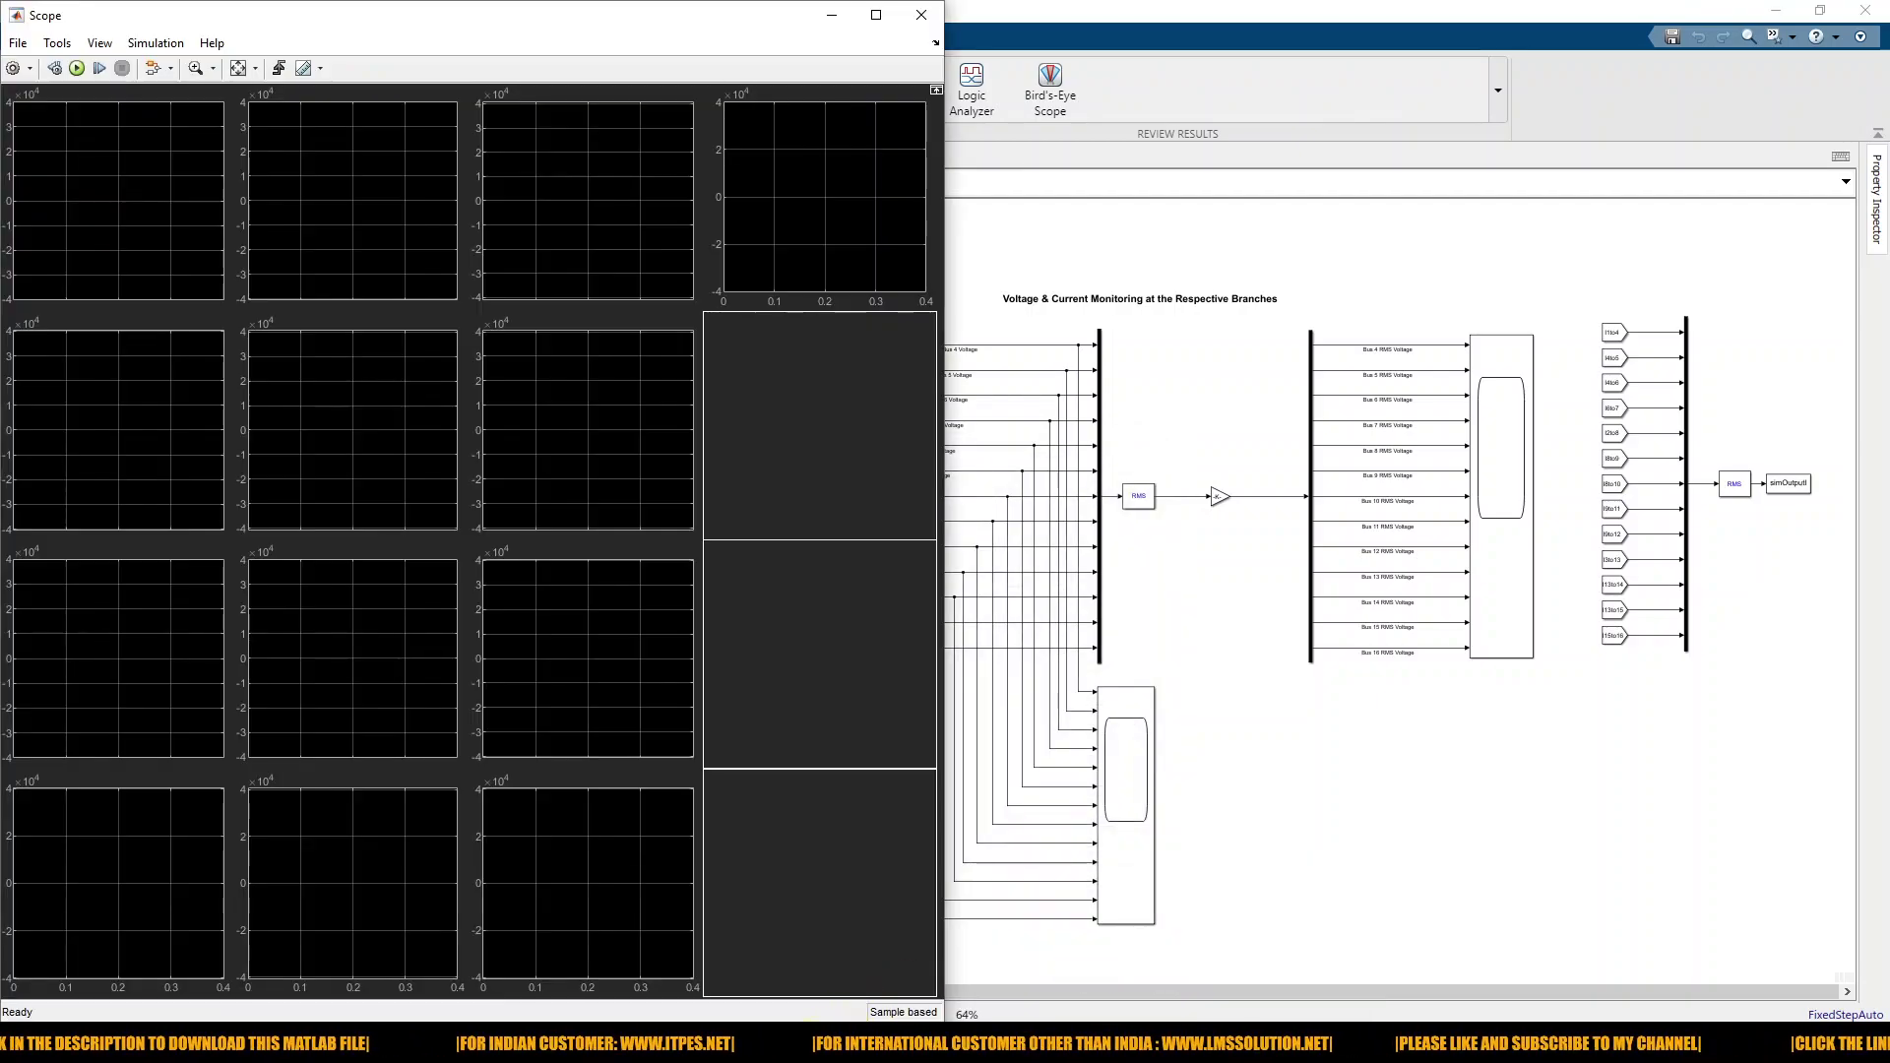
click(1266, 933)
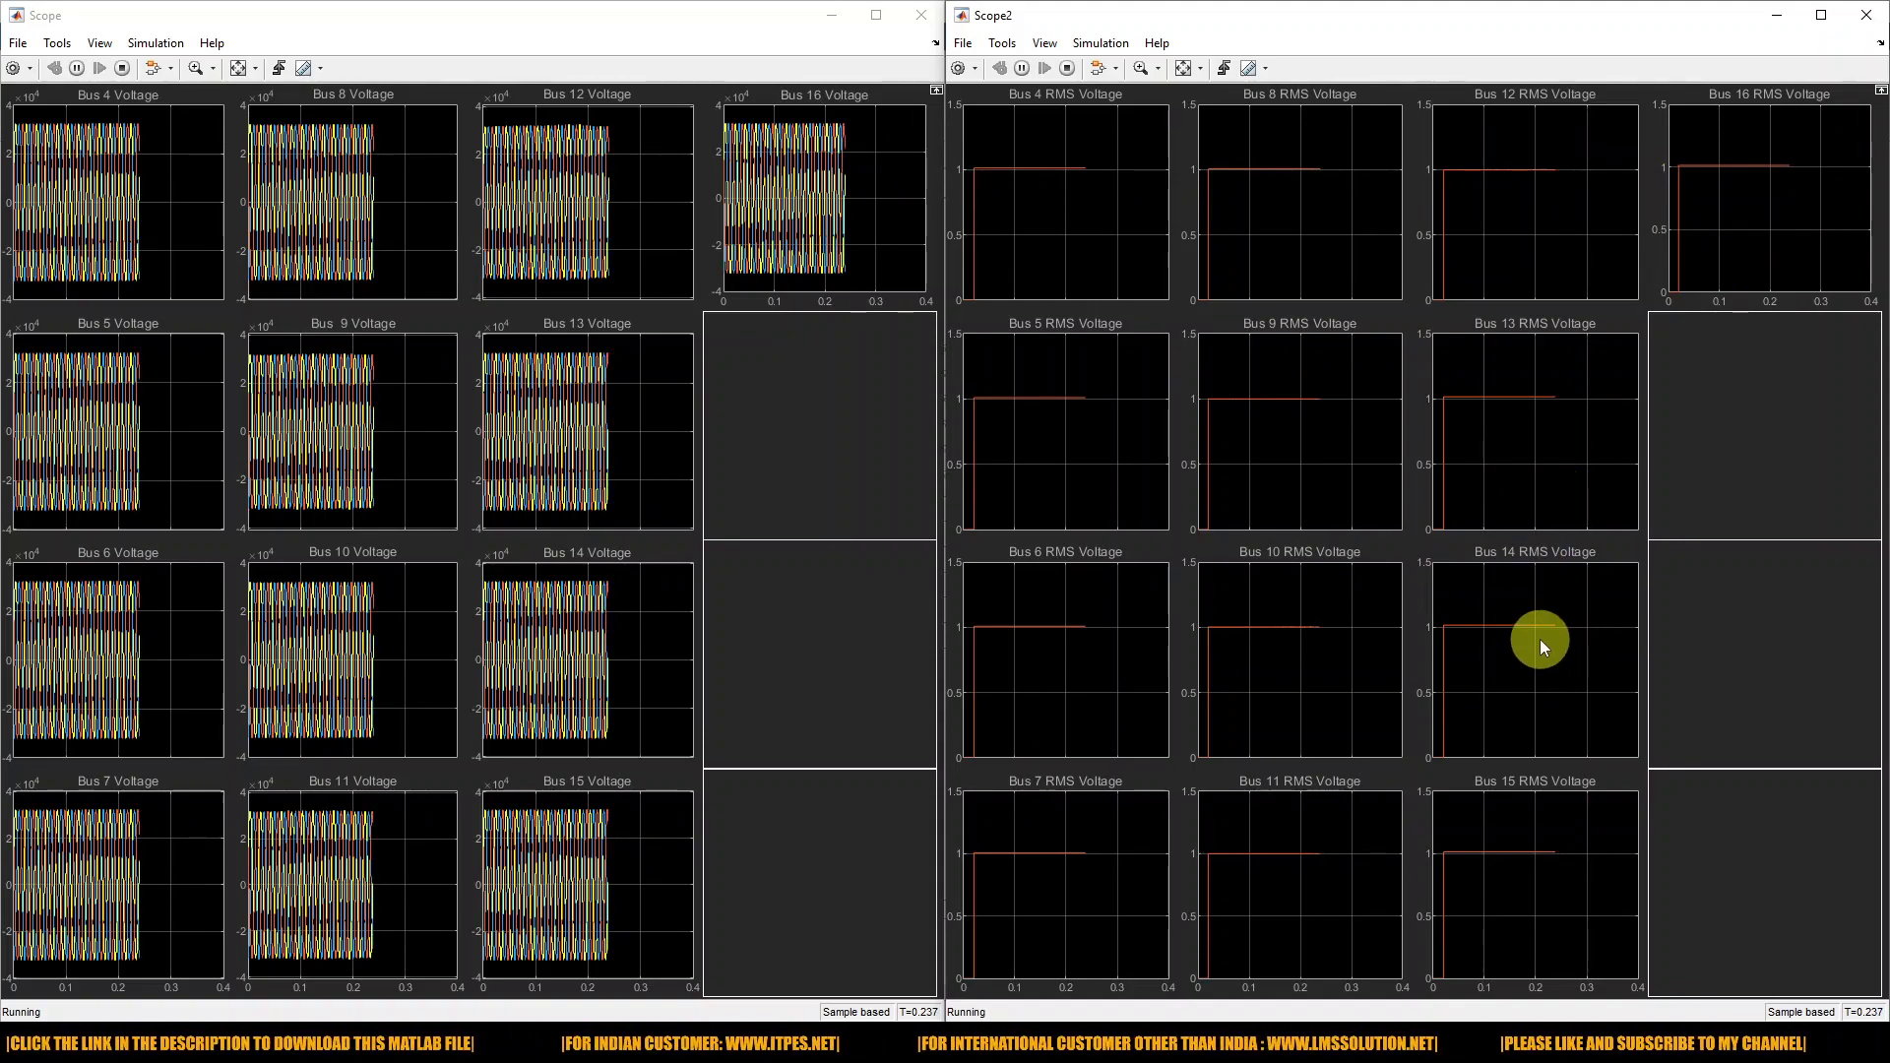
Step: Tick the Bus 4 to 16 RMS voltage plots in Scope2 with the pen, clear the marks, and stop the simulation
key(F8)
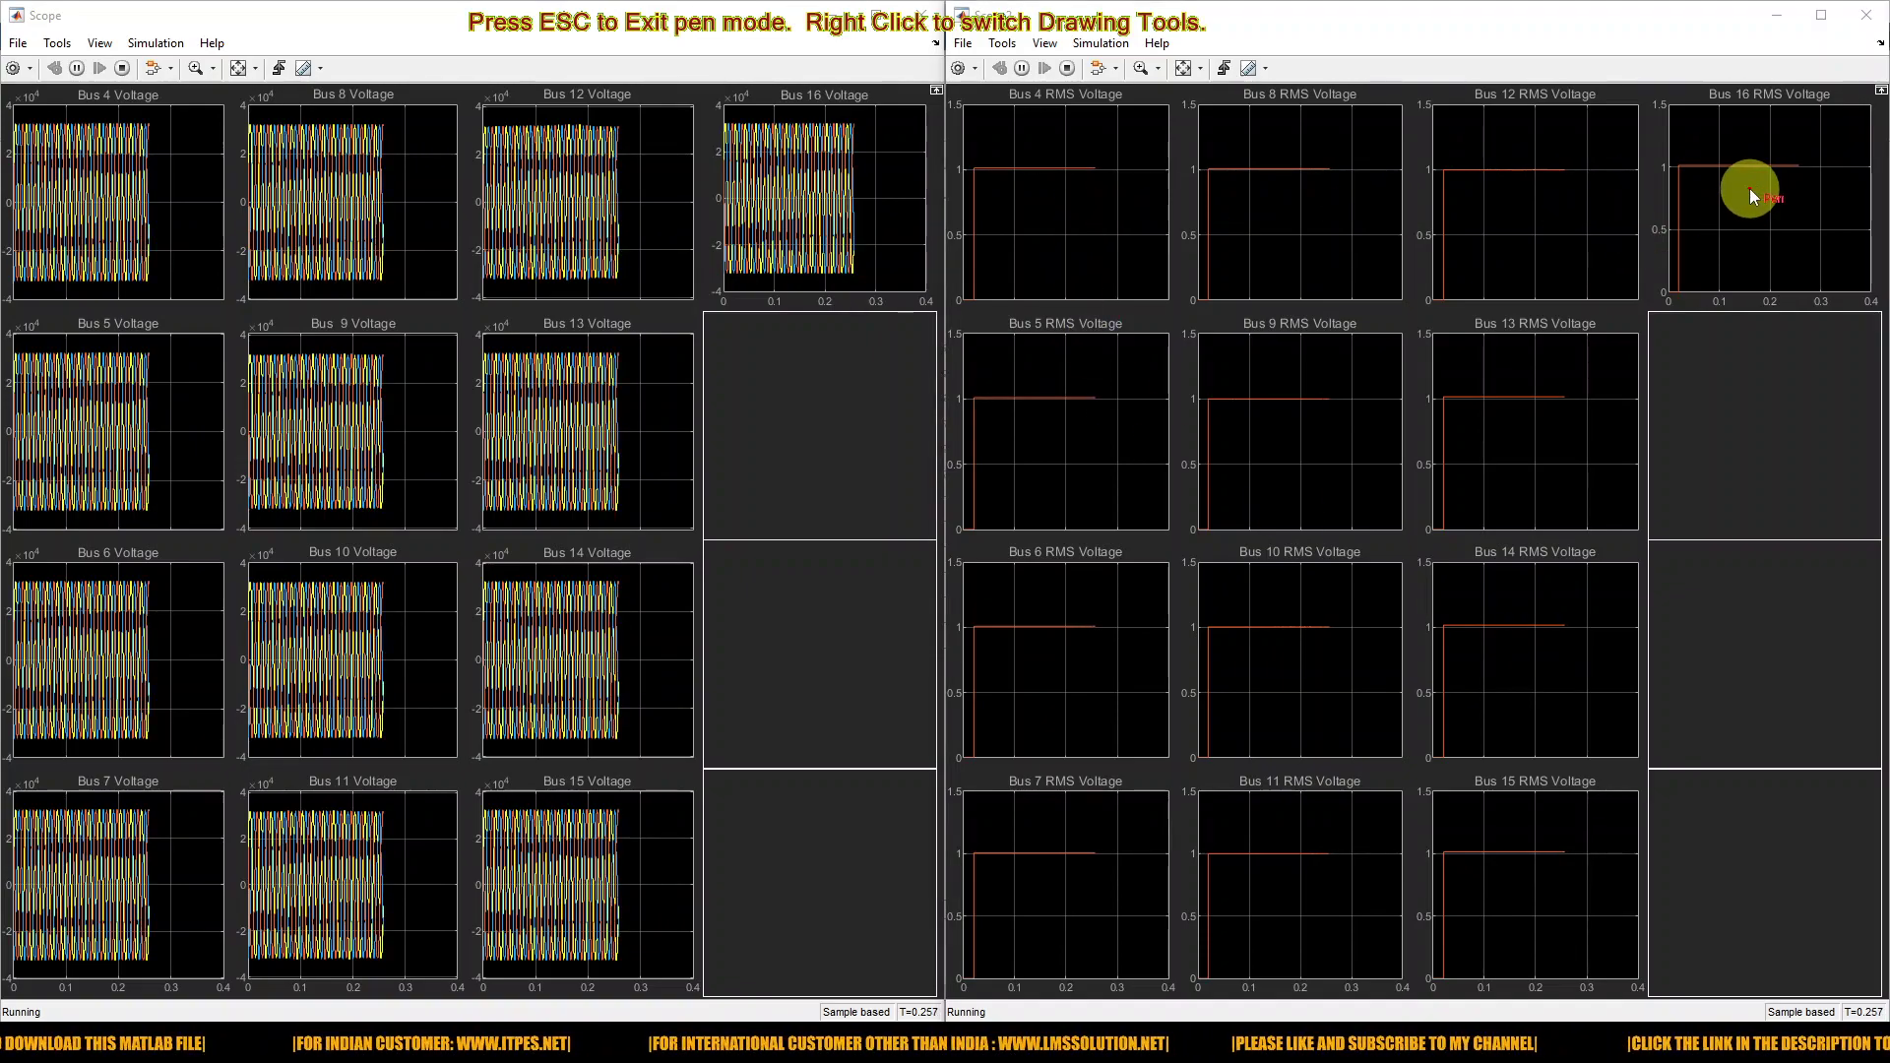
drag(1751, 189, 1794, 168)
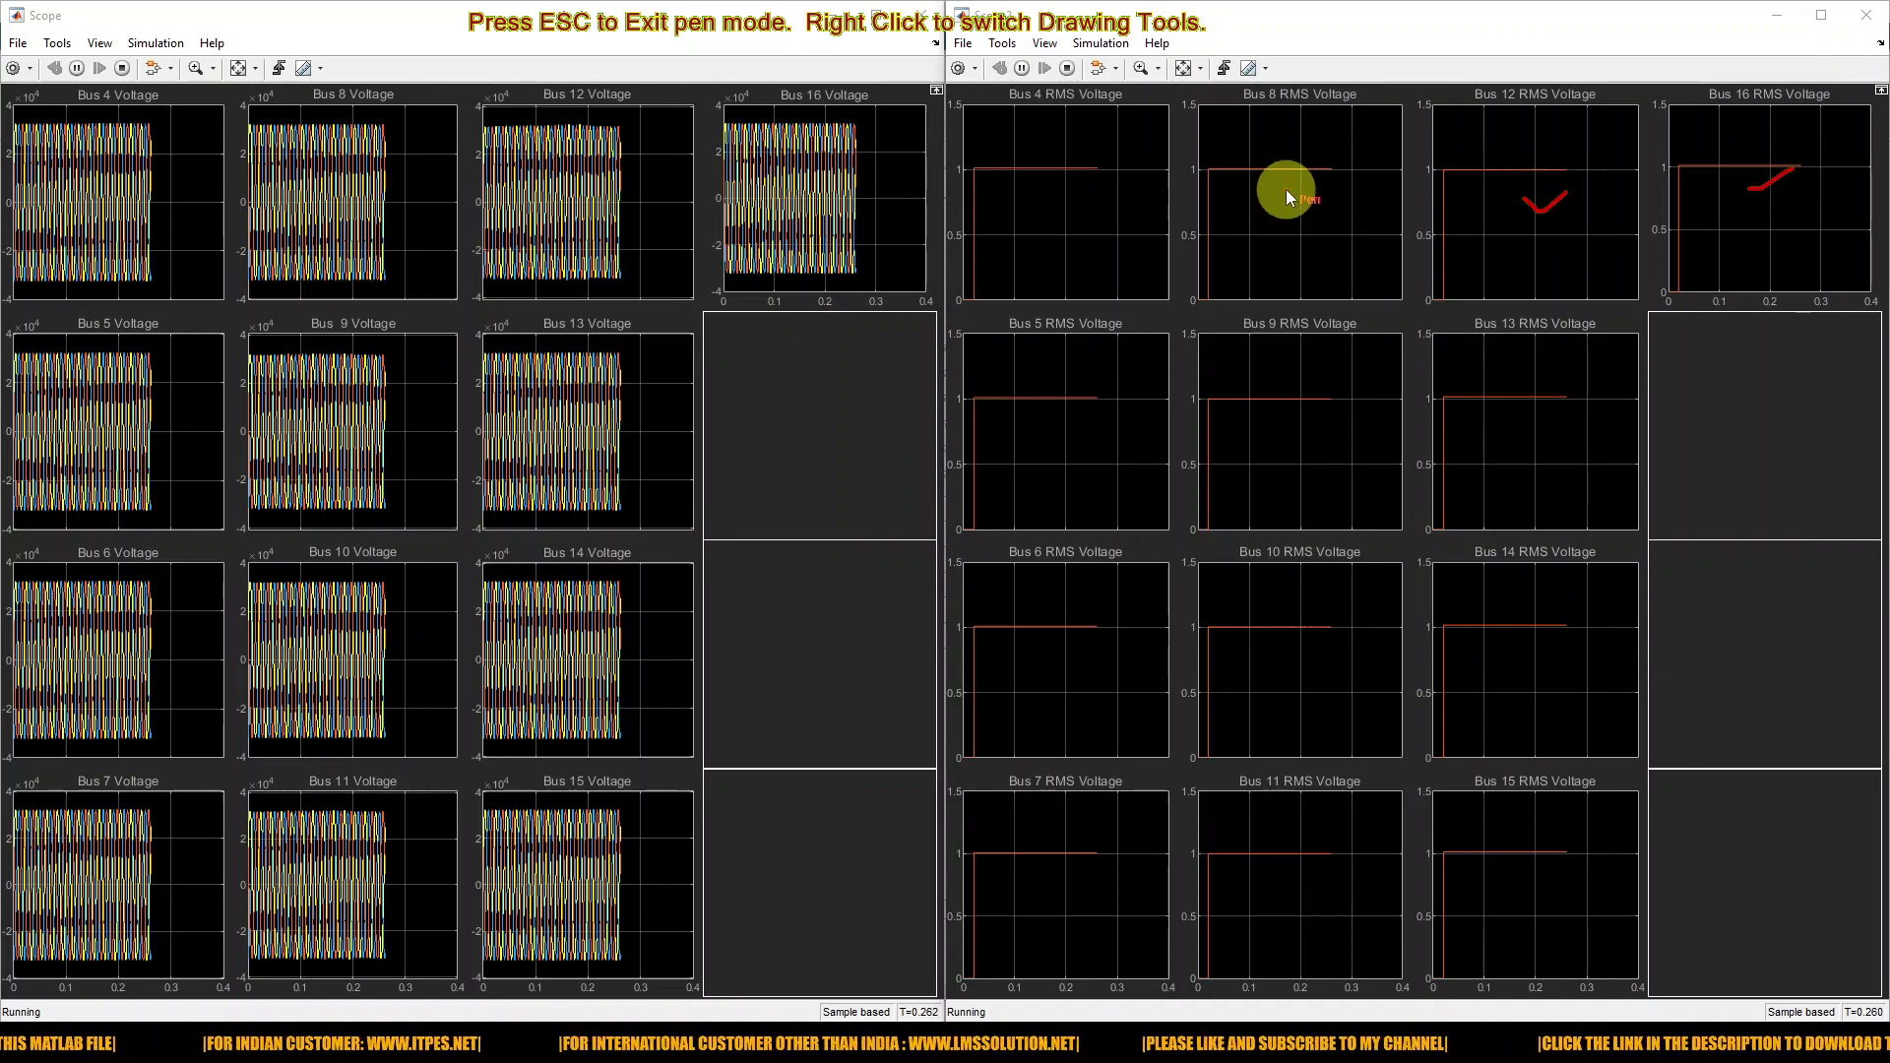
drag(1039, 214, 1098, 180)
mouse_move(1061, 411)
mouse_down()
mouse_move(1077, 427)
mouse_move(1113, 412)
mouse_up()
drag(1340, 421, 1345, 411)
drag(1510, 423, 1526, 439)
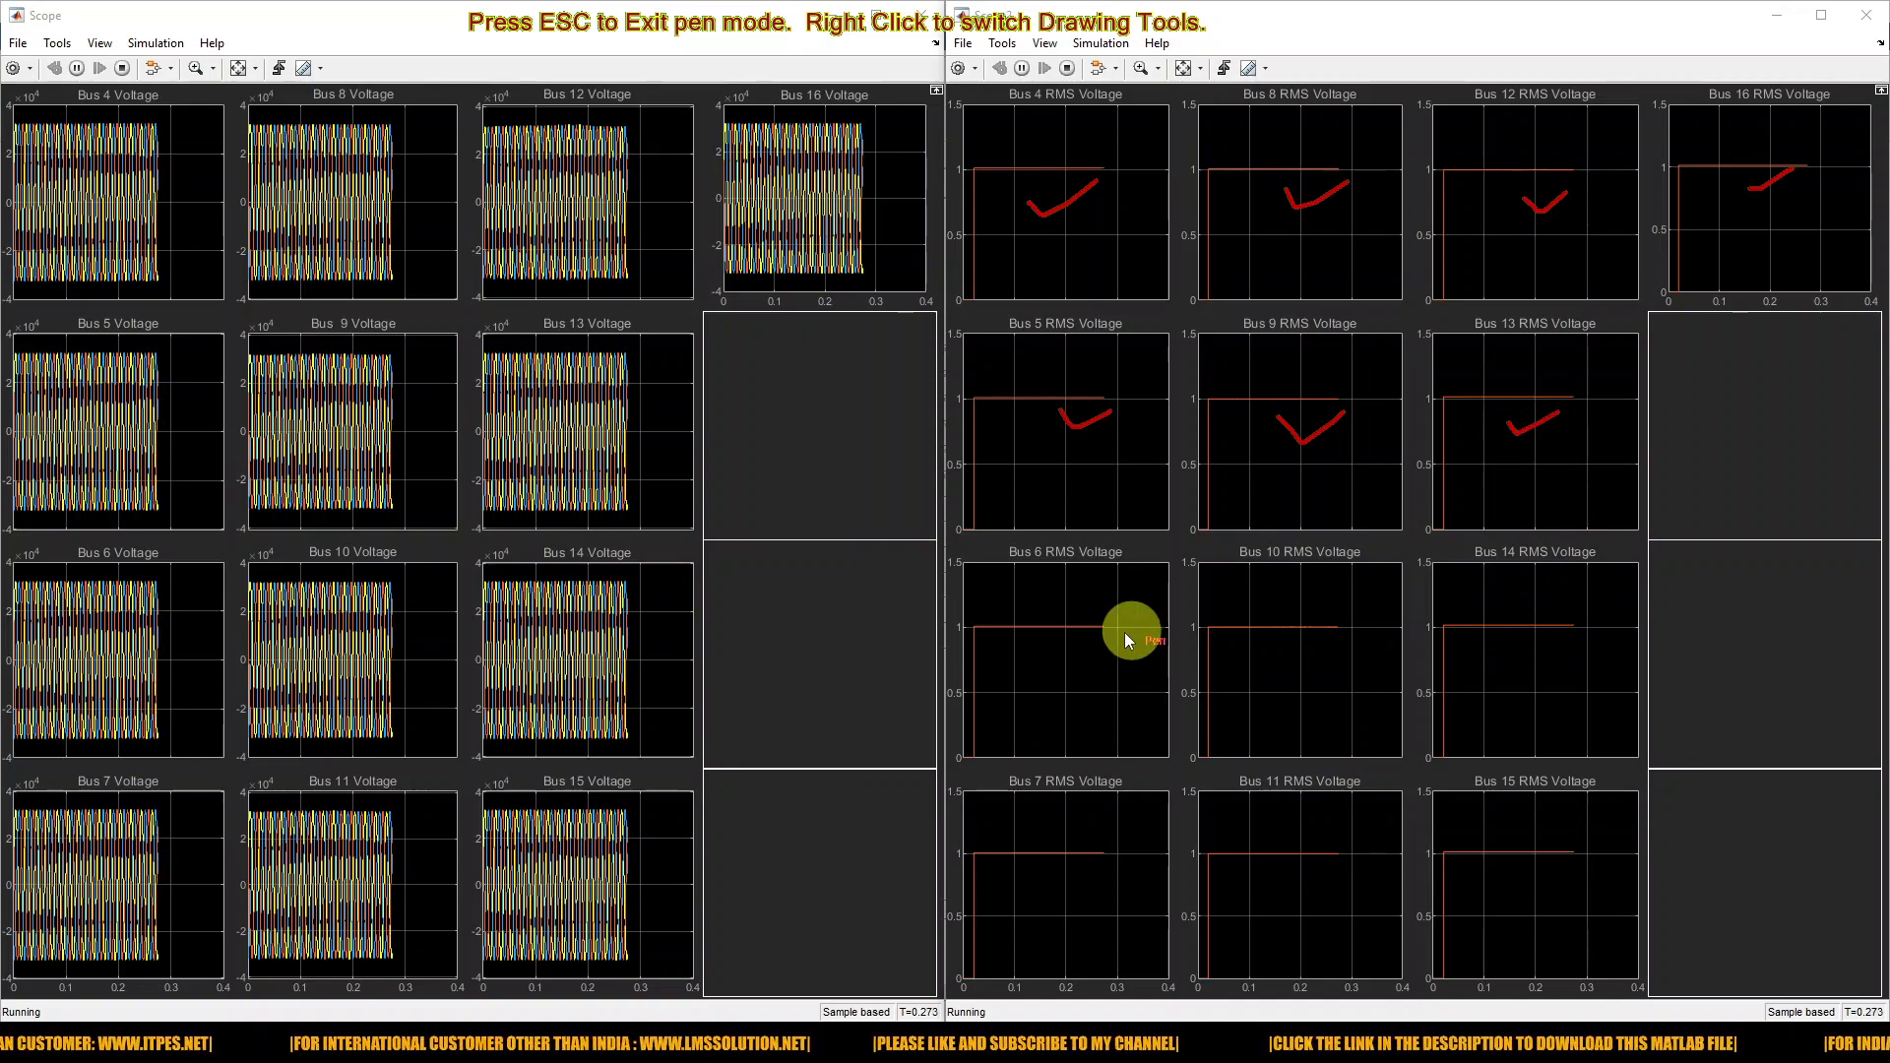
drag(1049, 642, 1098, 623)
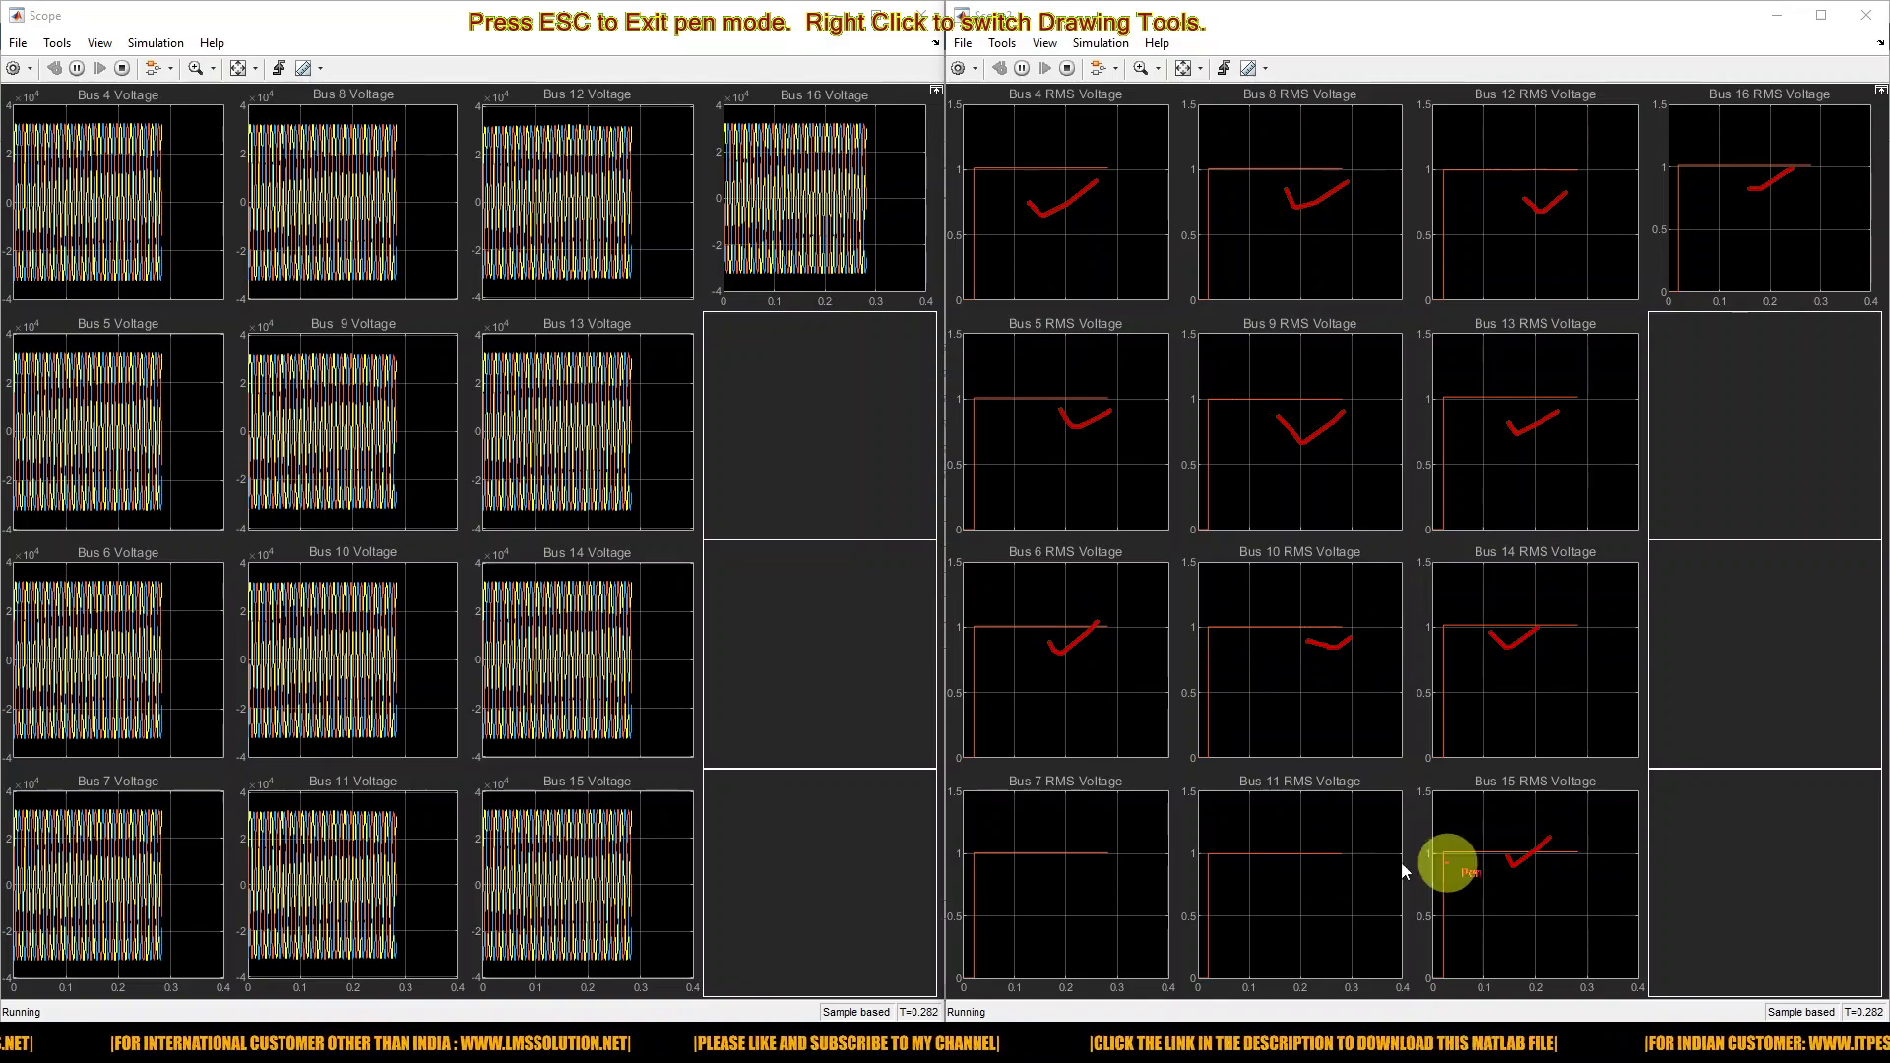
drag(1066, 883, 1096, 850)
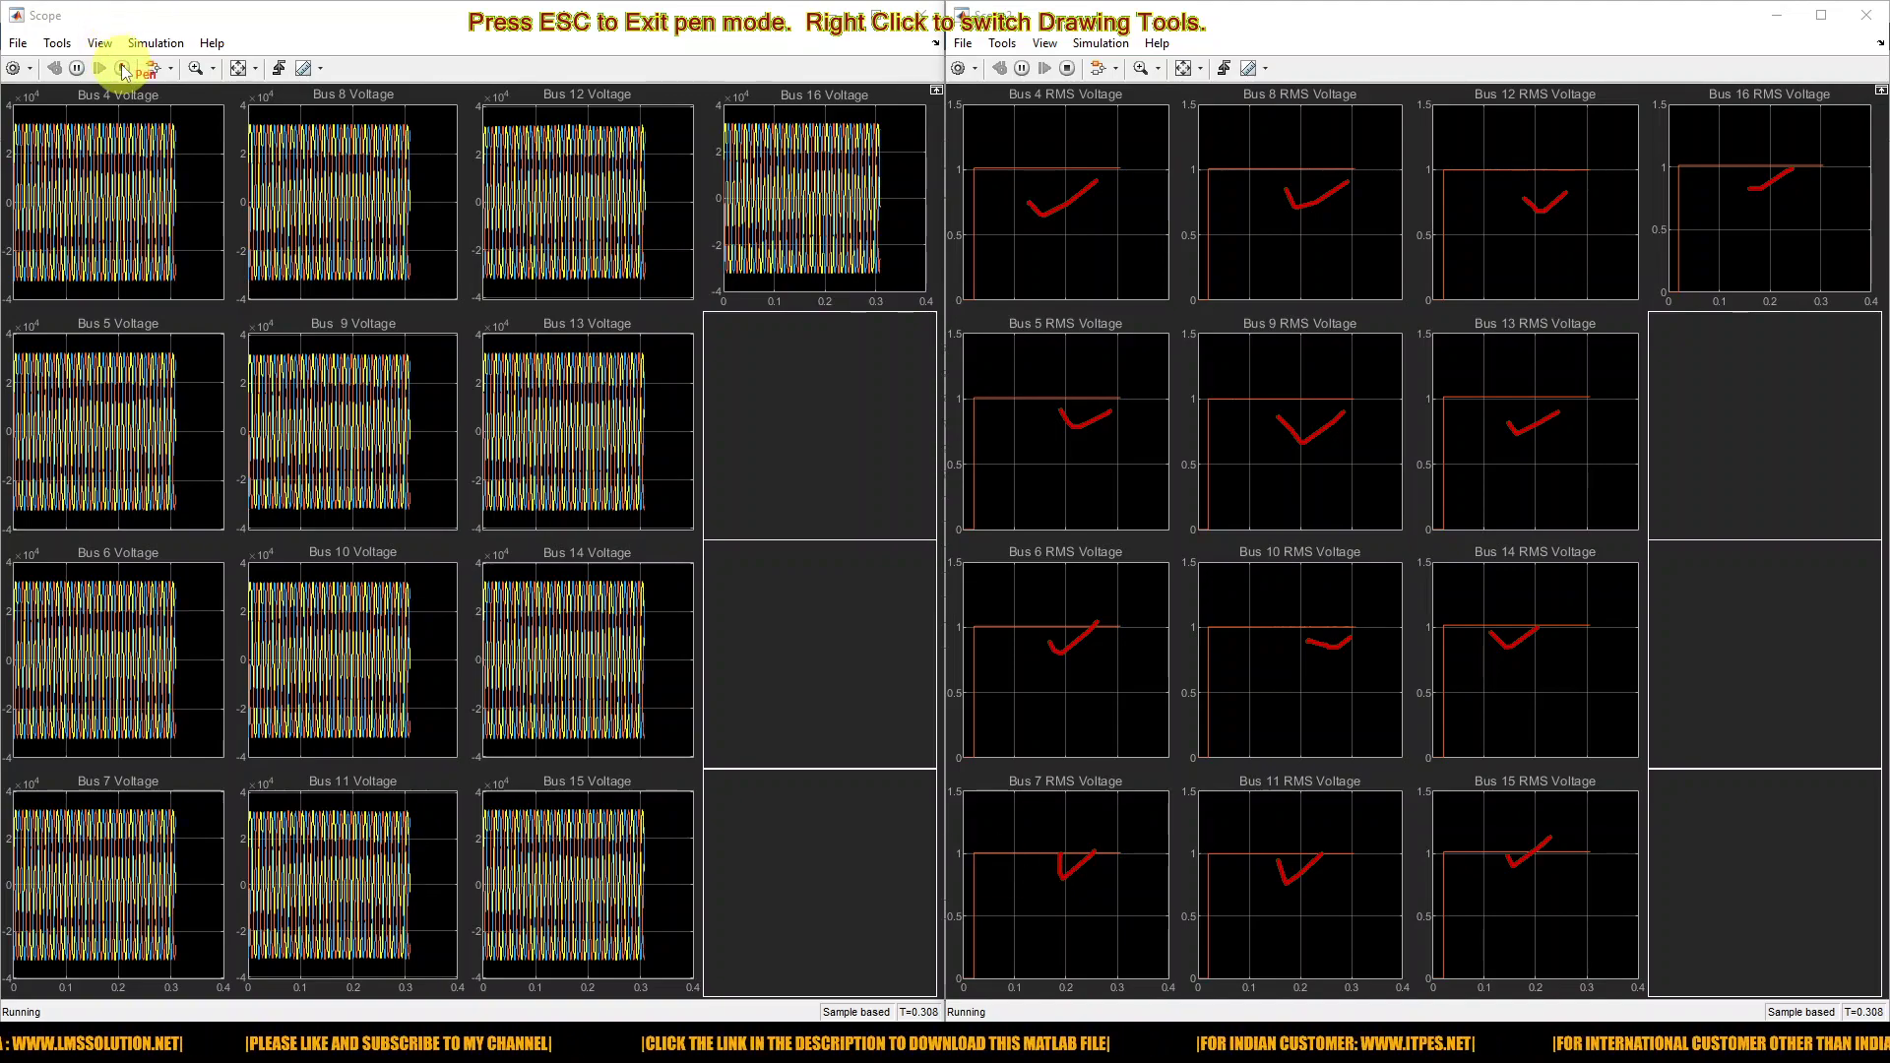
key(Escape)
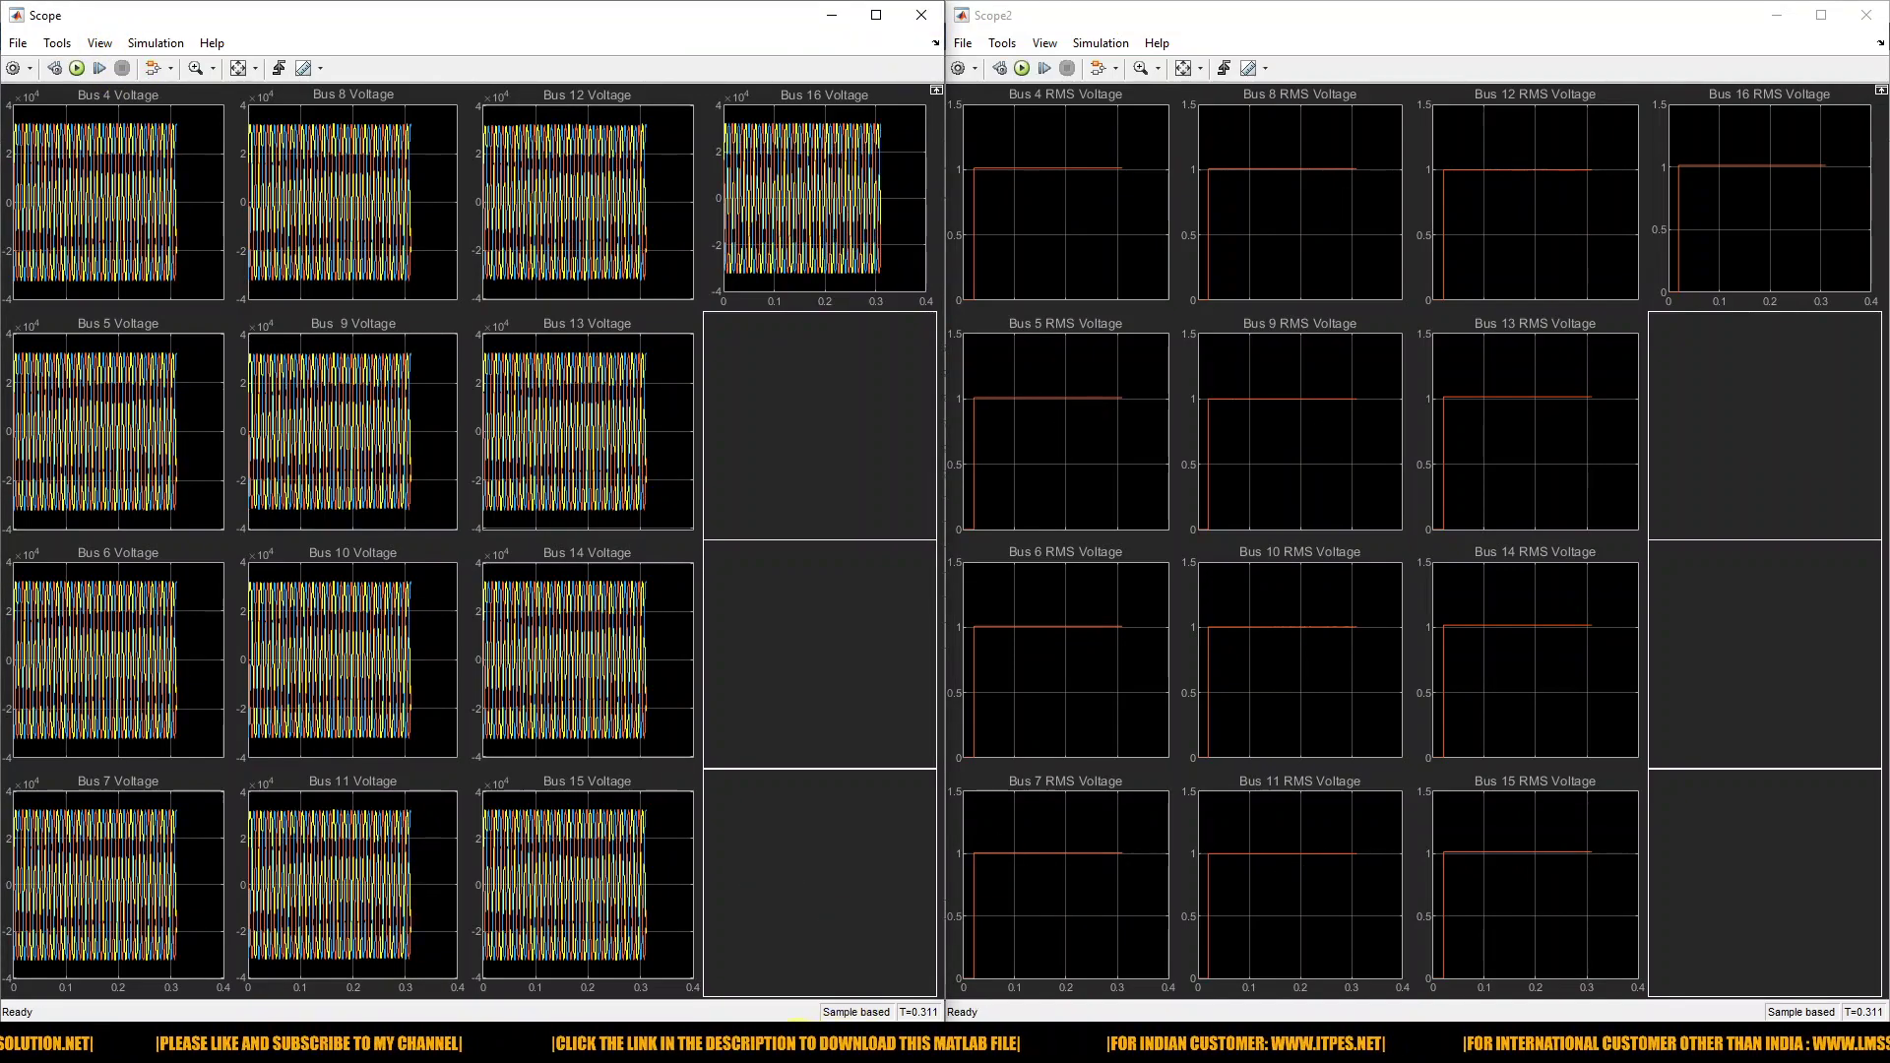
Step: Close the CivanlarModel_withupqc_fault model and open CivanlarModel_withupqc_ind.slx from the main MATLAB window
mouse_move(837, 1045)
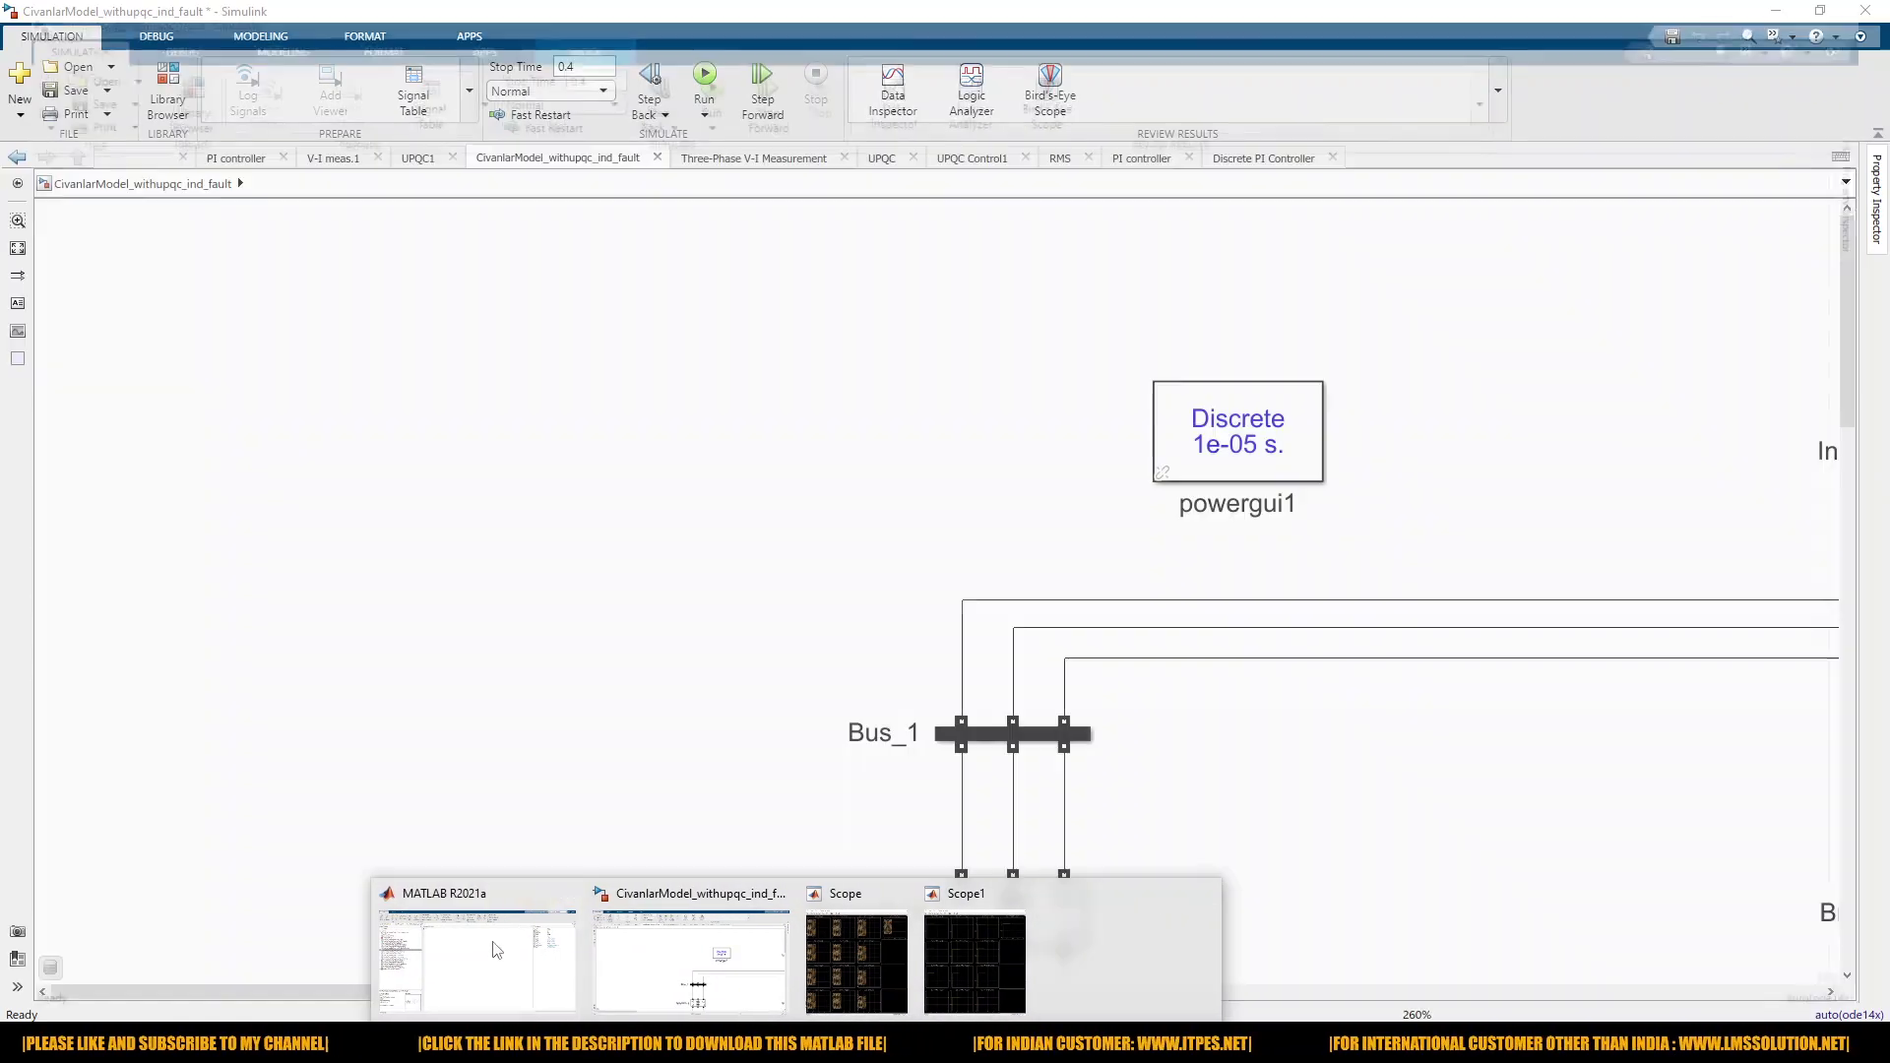
click(497, 950)
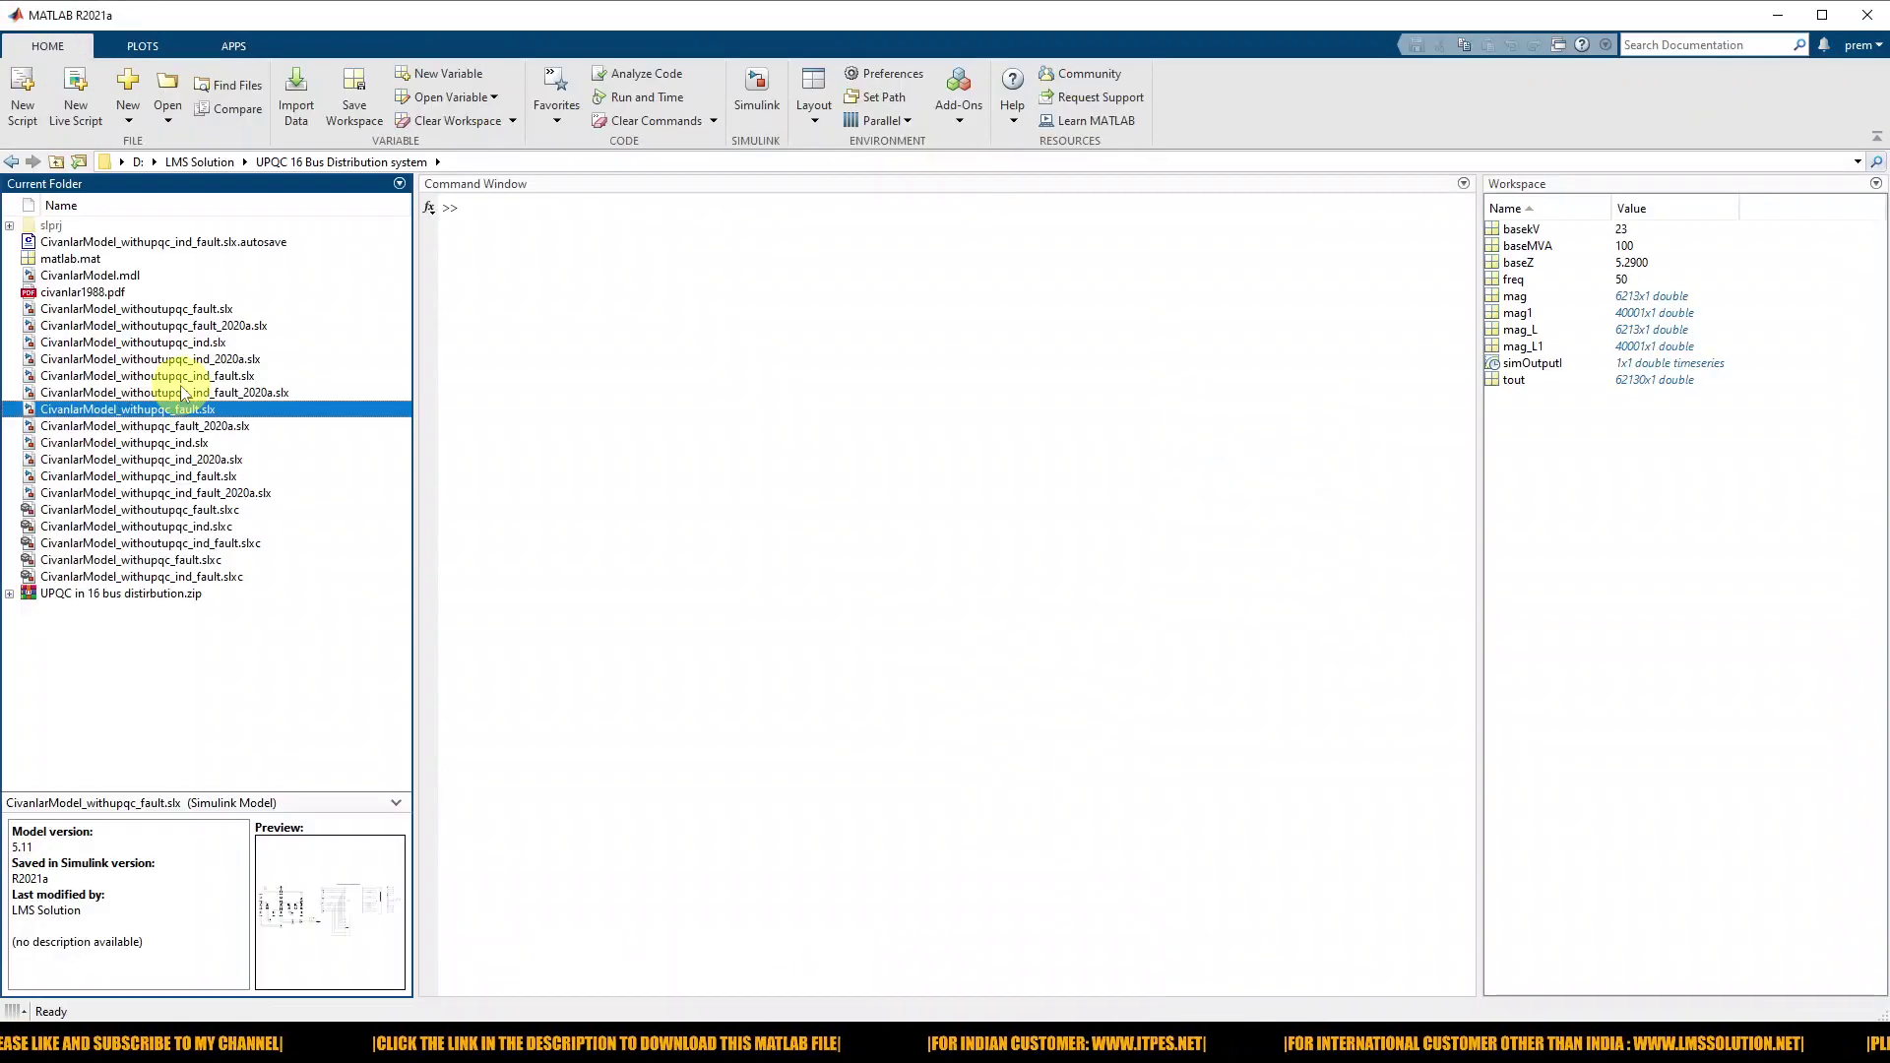
click(148, 444)
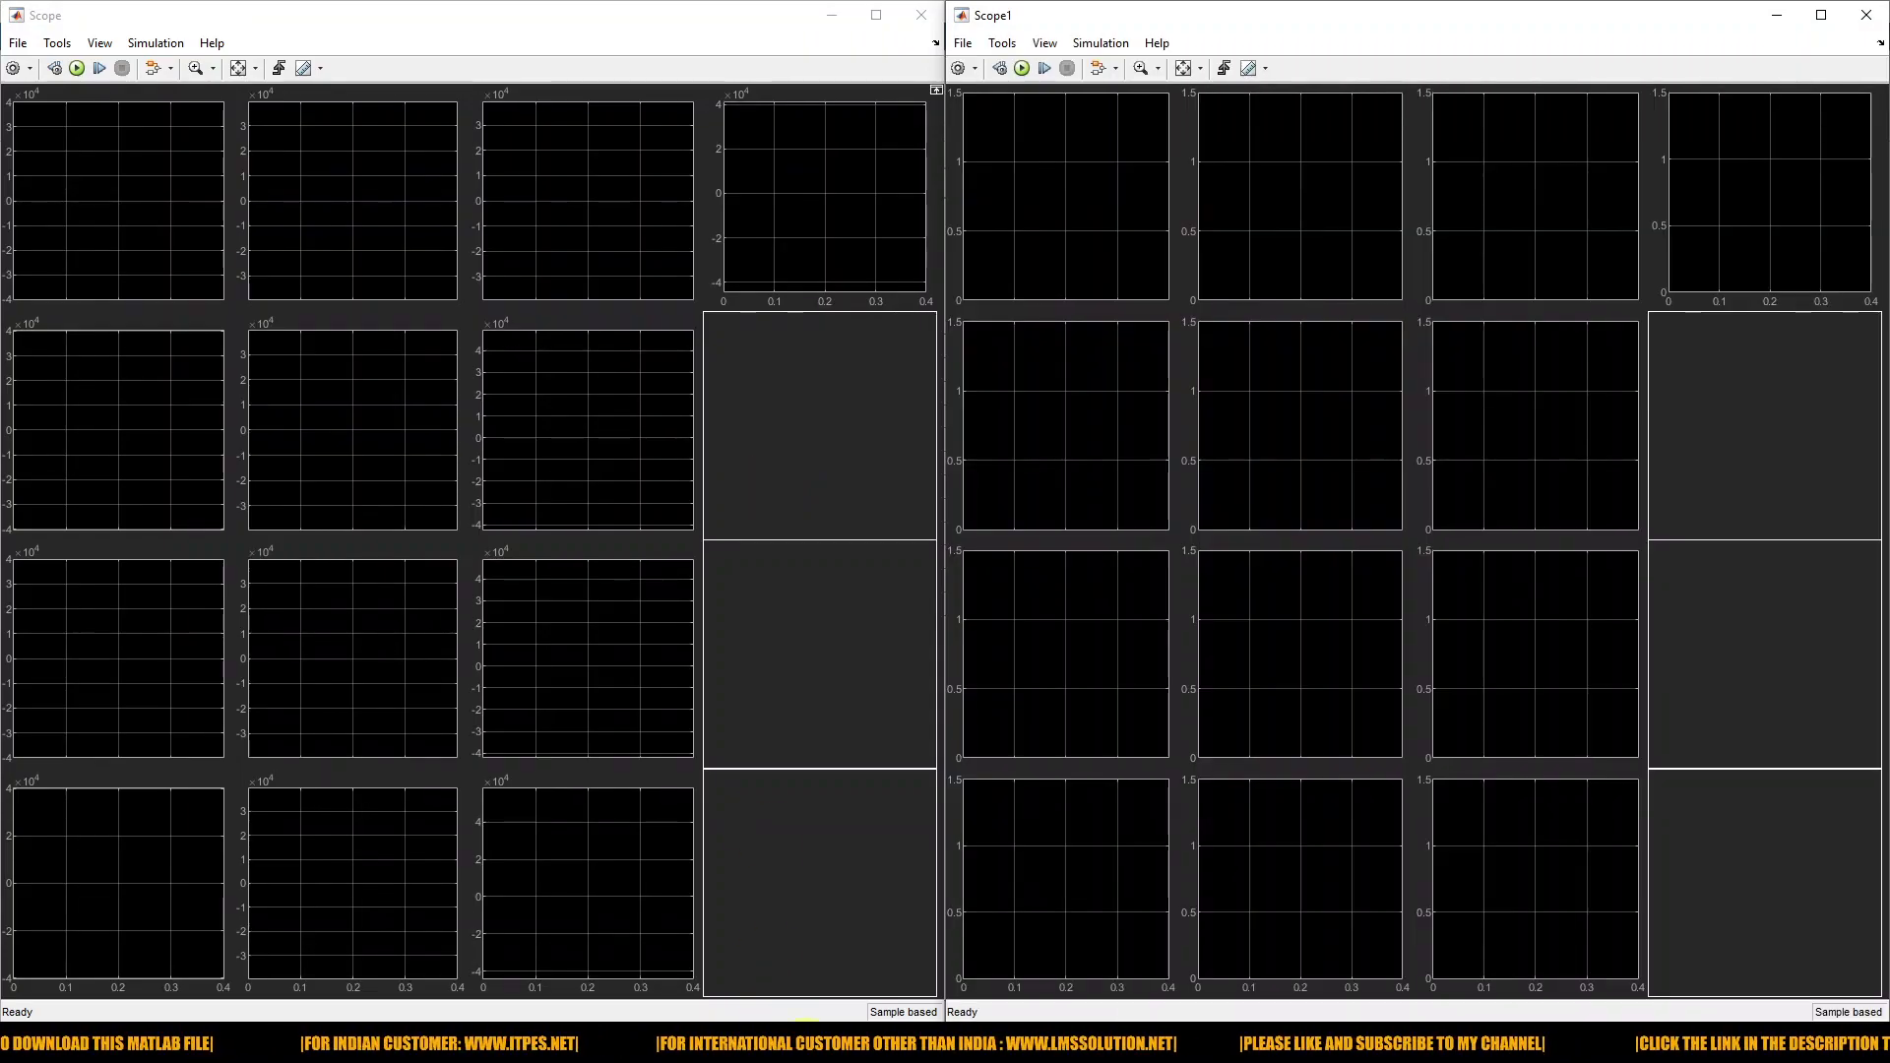
Step: Bring up the CivanlarModel_withupqc_ind diagram, view the inside of its UPQC subsystem, and return to the top level
mouse_move(803, 1034)
click(611, 950)
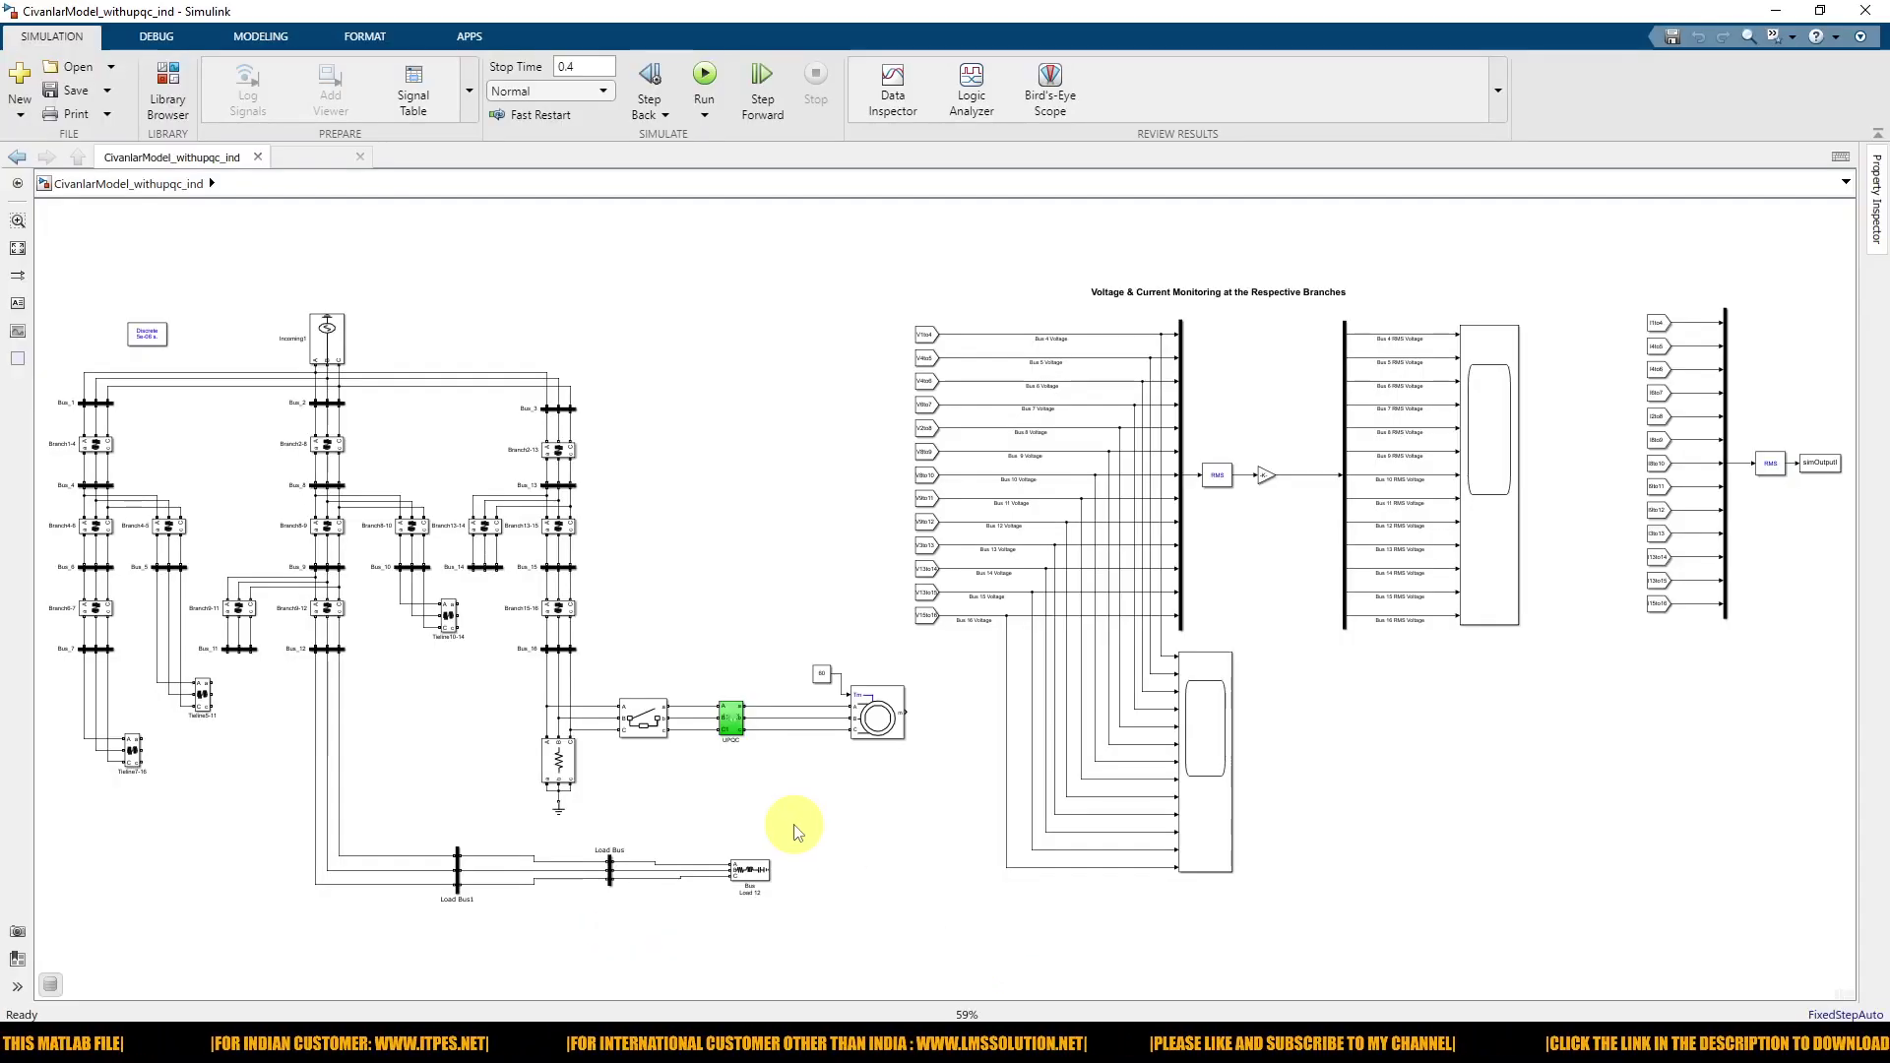
double_click(731, 723)
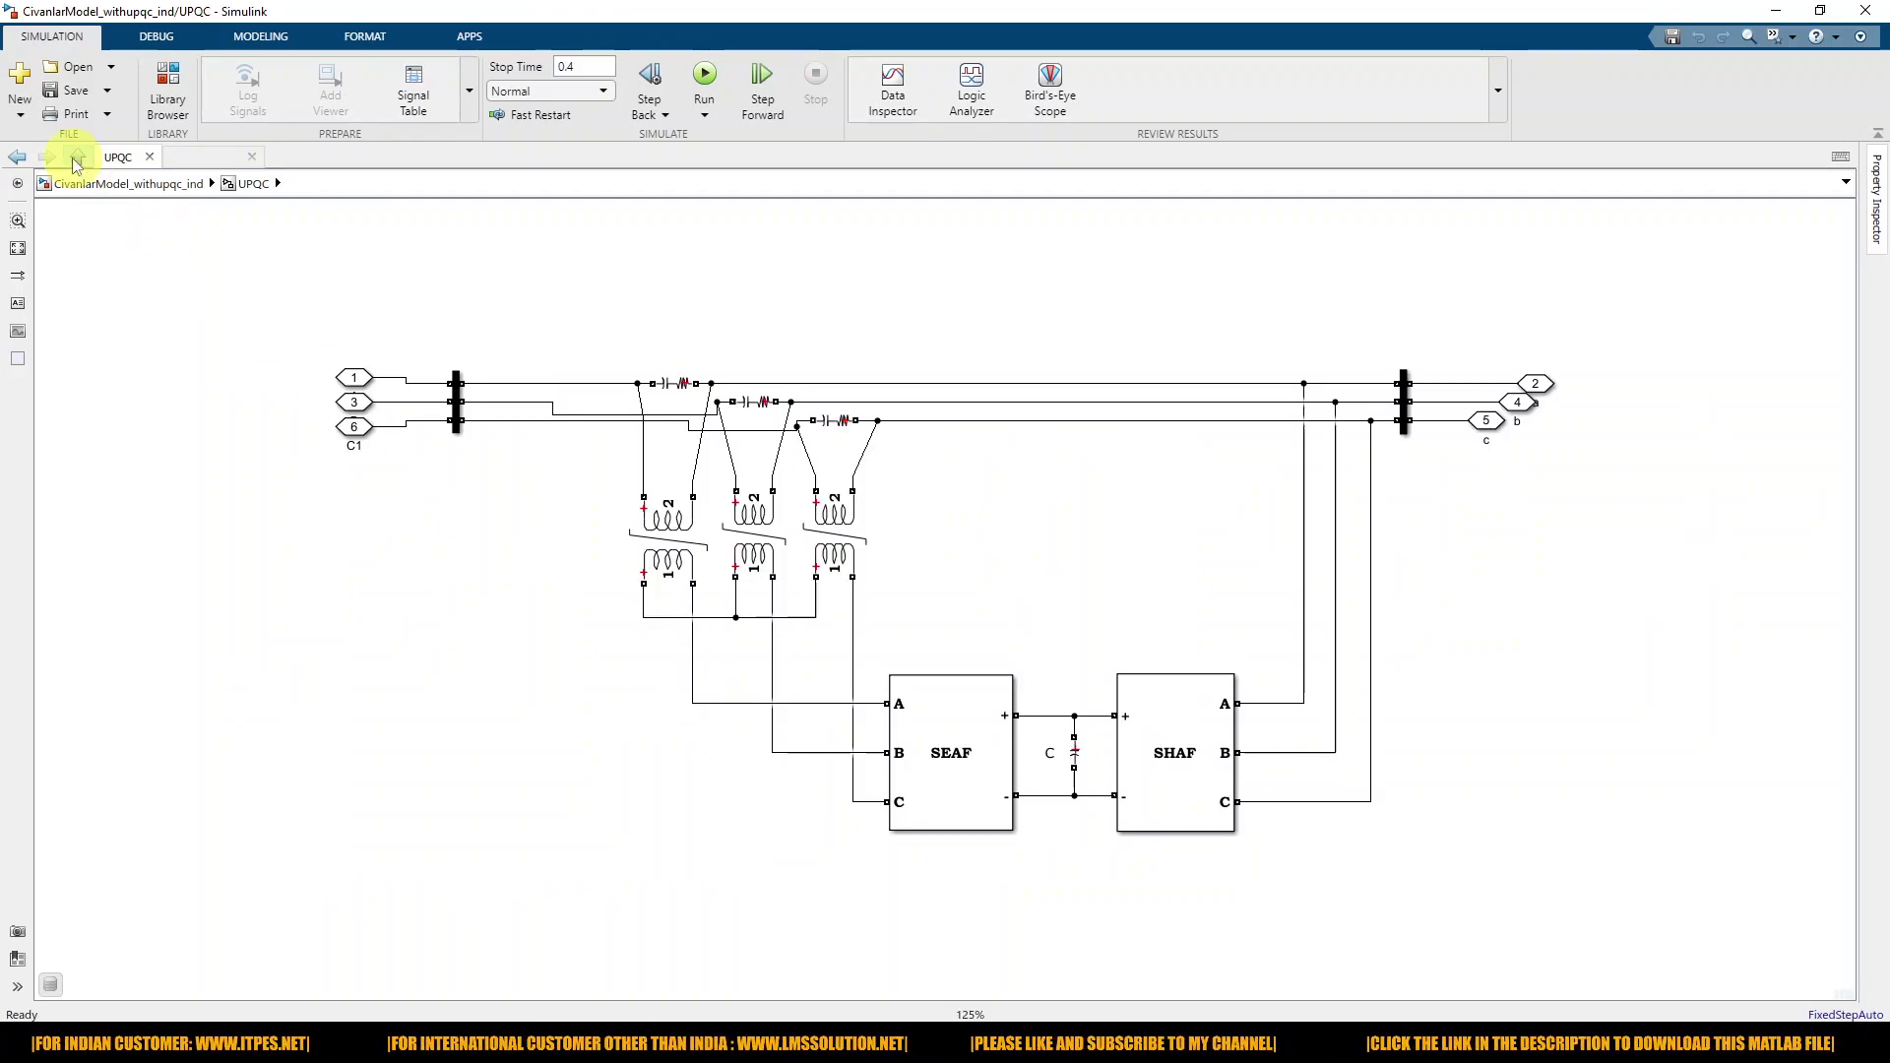
click(77, 157)
Step: Select the UPQC block, mark the induction motor and the bus network with the pen, and clear the marks
click(730, 719)
key(ctrl+2)
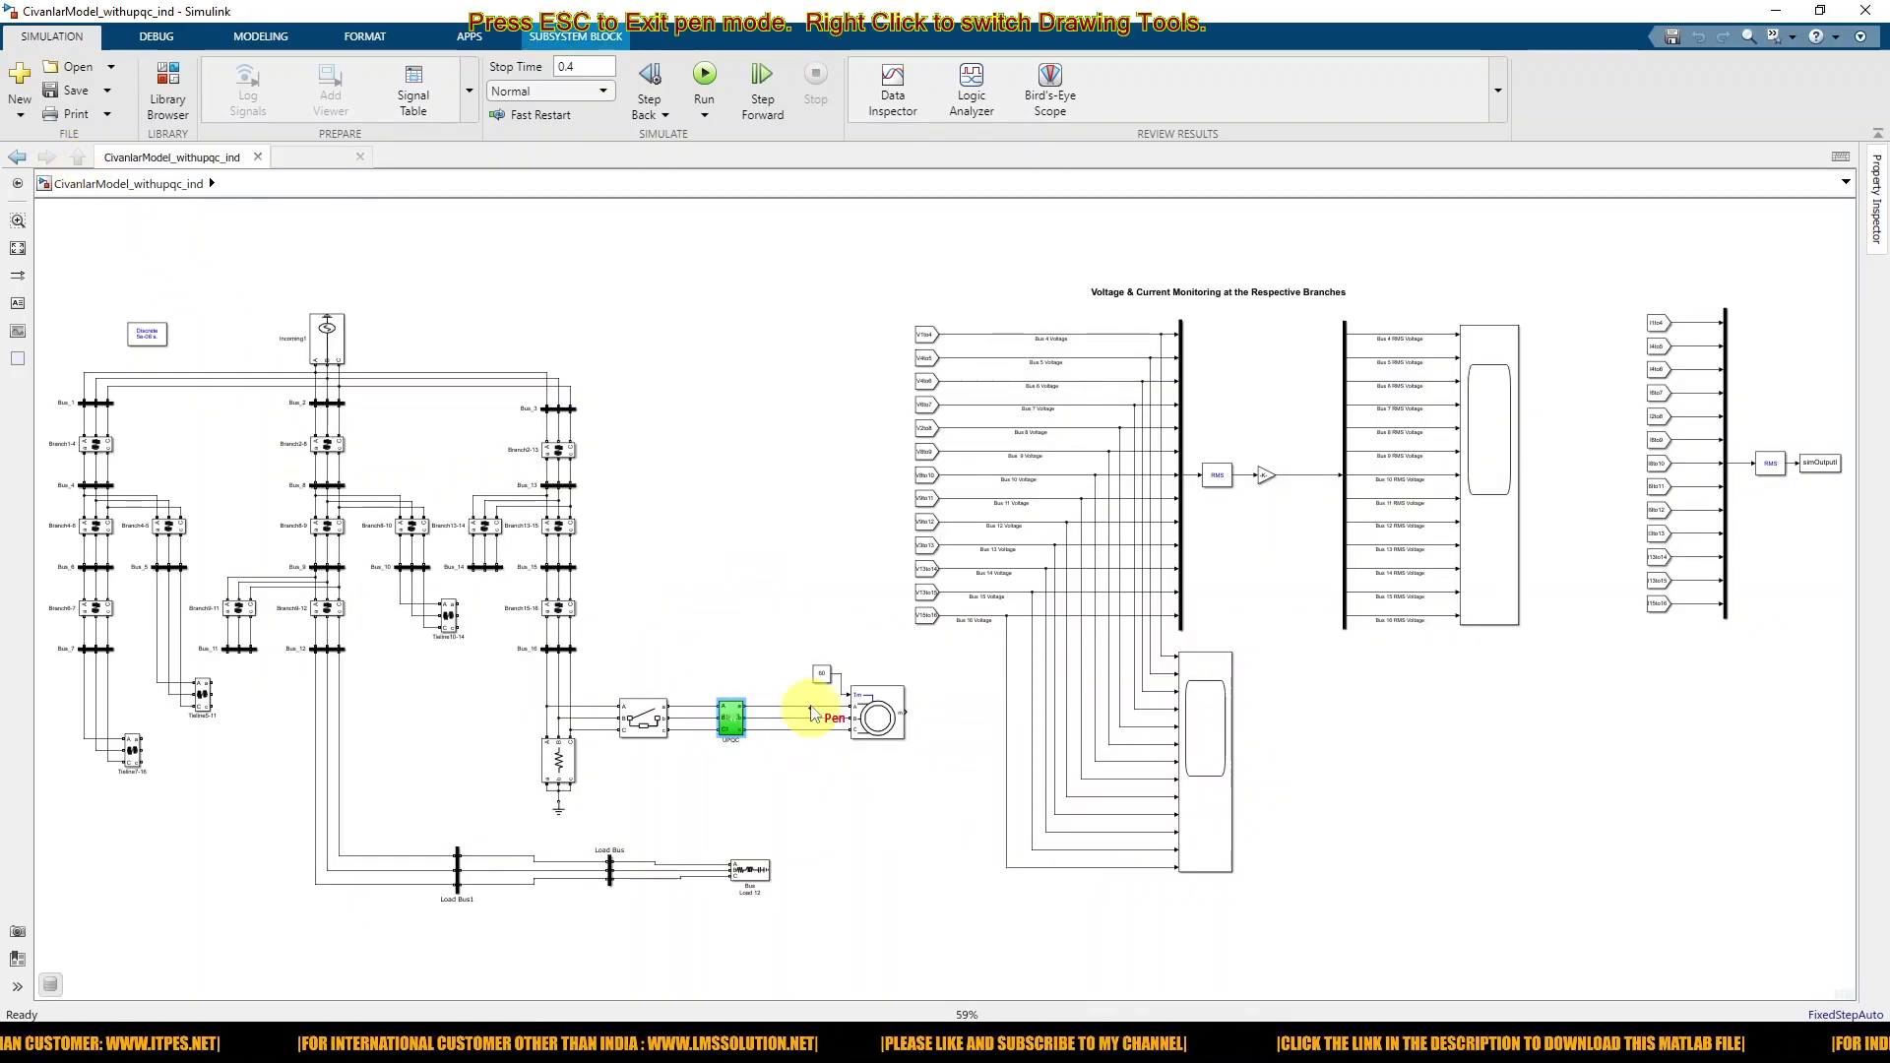
mouse_move(807, 658)
mouse_down()
mouse_move(891, 763)
mouse_move(837, 657)
mouse_up()
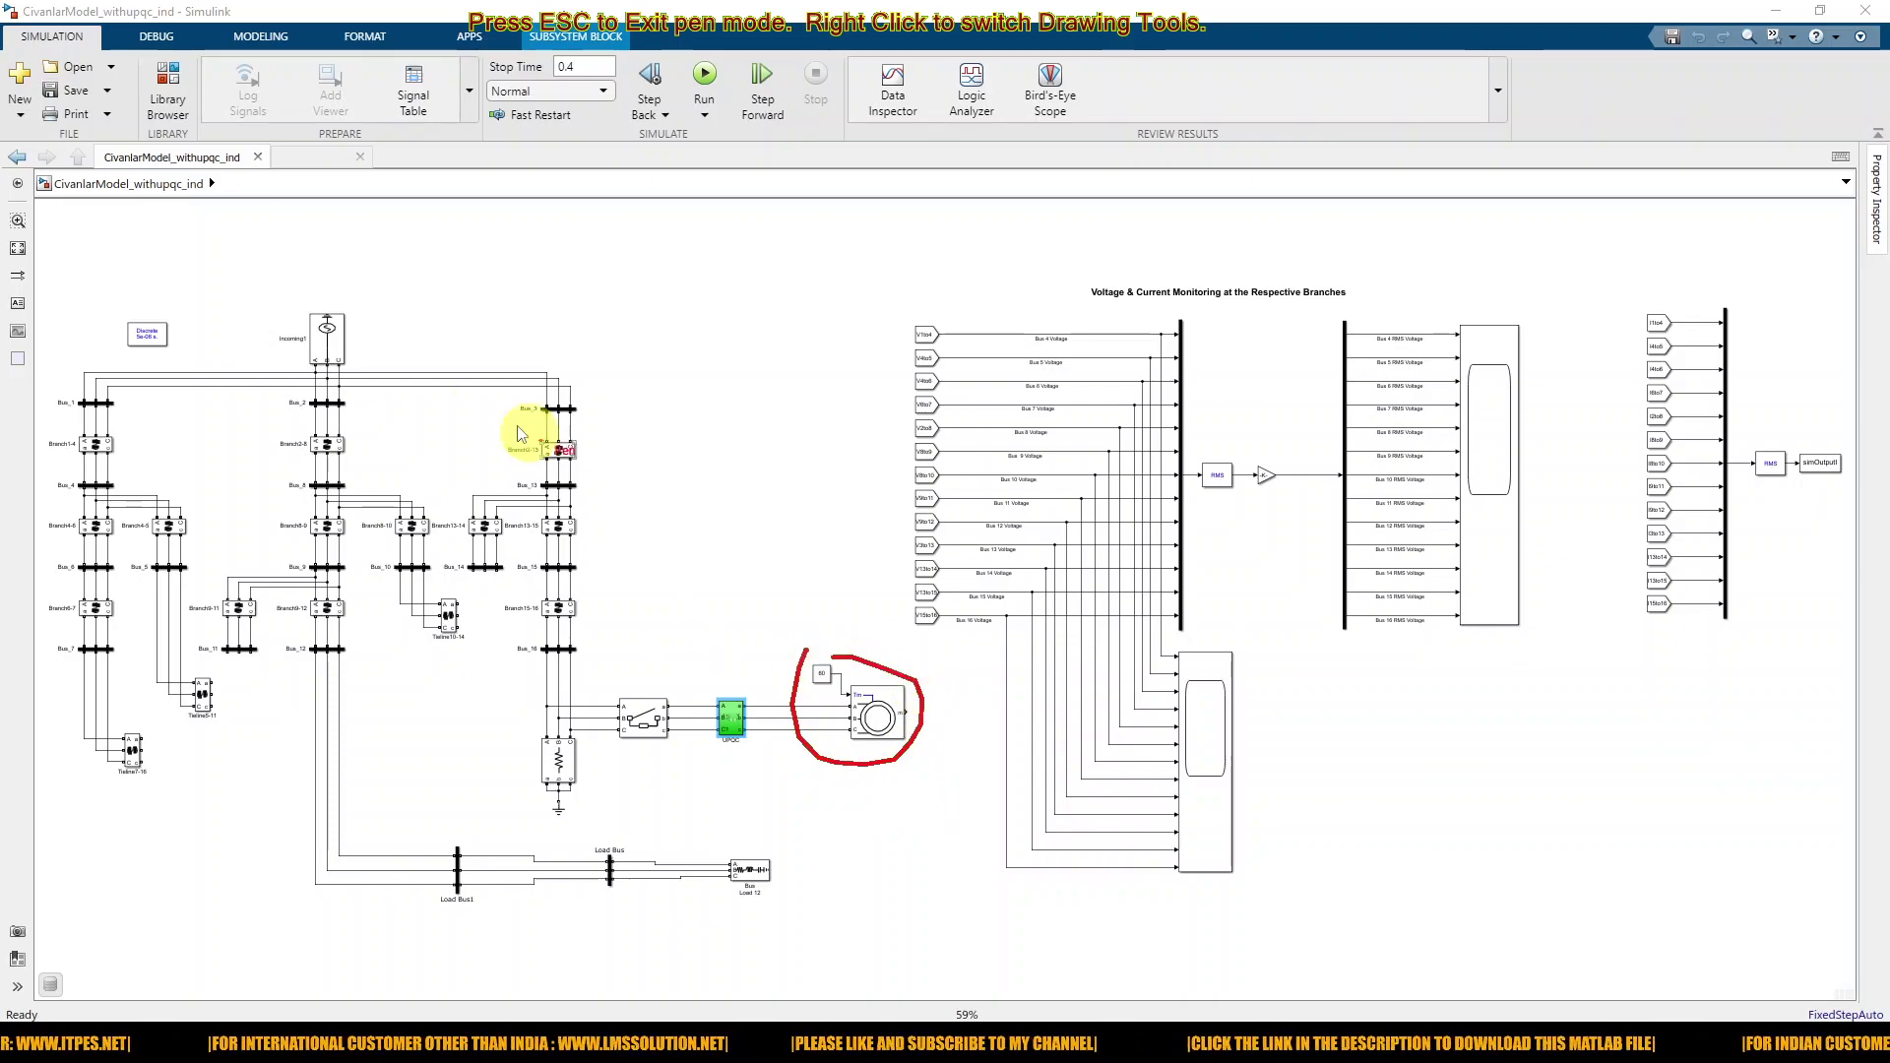
mouse_move(148, 298)
mouse_down()
mouse_move(46, 375)
mouse_move(26, 567)
mouse_move(93, 779)
mouse_move(409, 938)
mouse_move(609, 944)
mouse_move(721, 922)
mouse_move(765, 843)
mouse_move(709, 798)
mouse_move(694, 612)
mouse_move(593, 405)
mouse_move(424, 267)
mouse_move(149, 307)
mouse_up()
key(Escape)
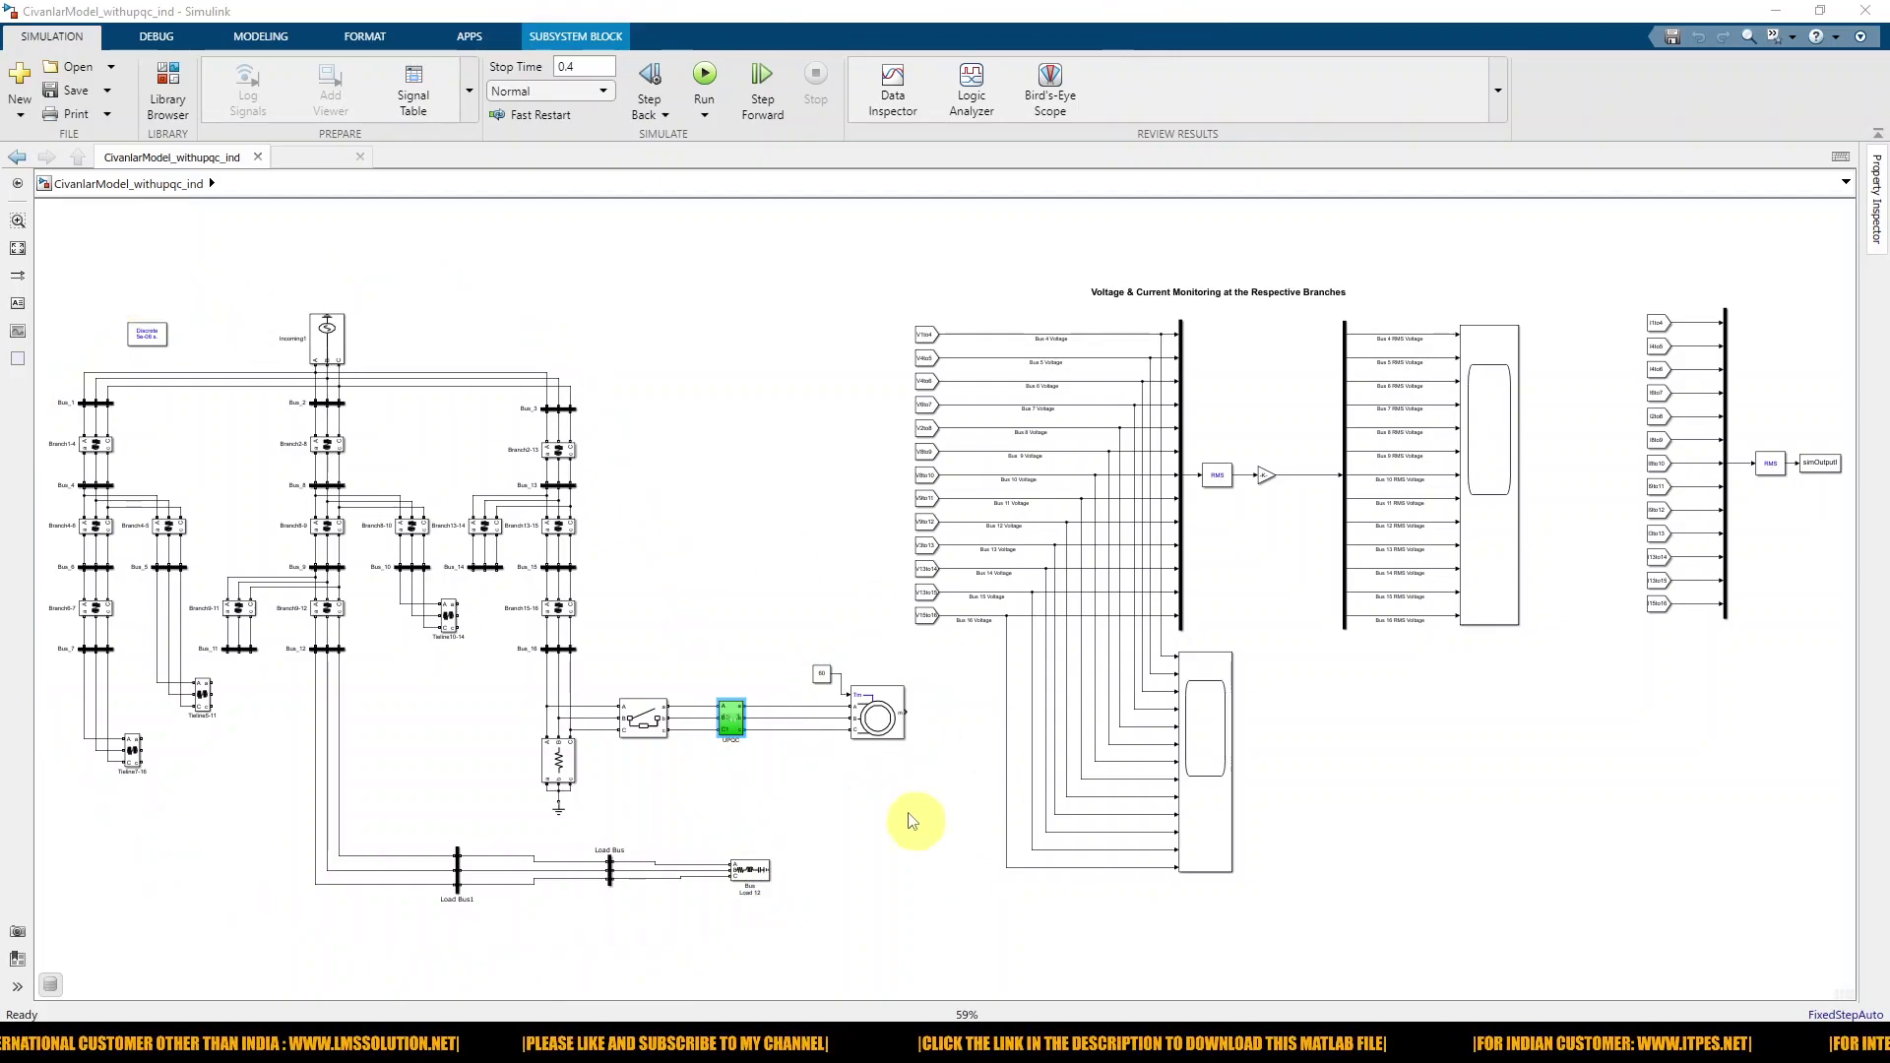
Step: Review the switching times of the Three-Phase Breaker feeding the UPQC and motor, and close its parameters
double_click(644, 718)
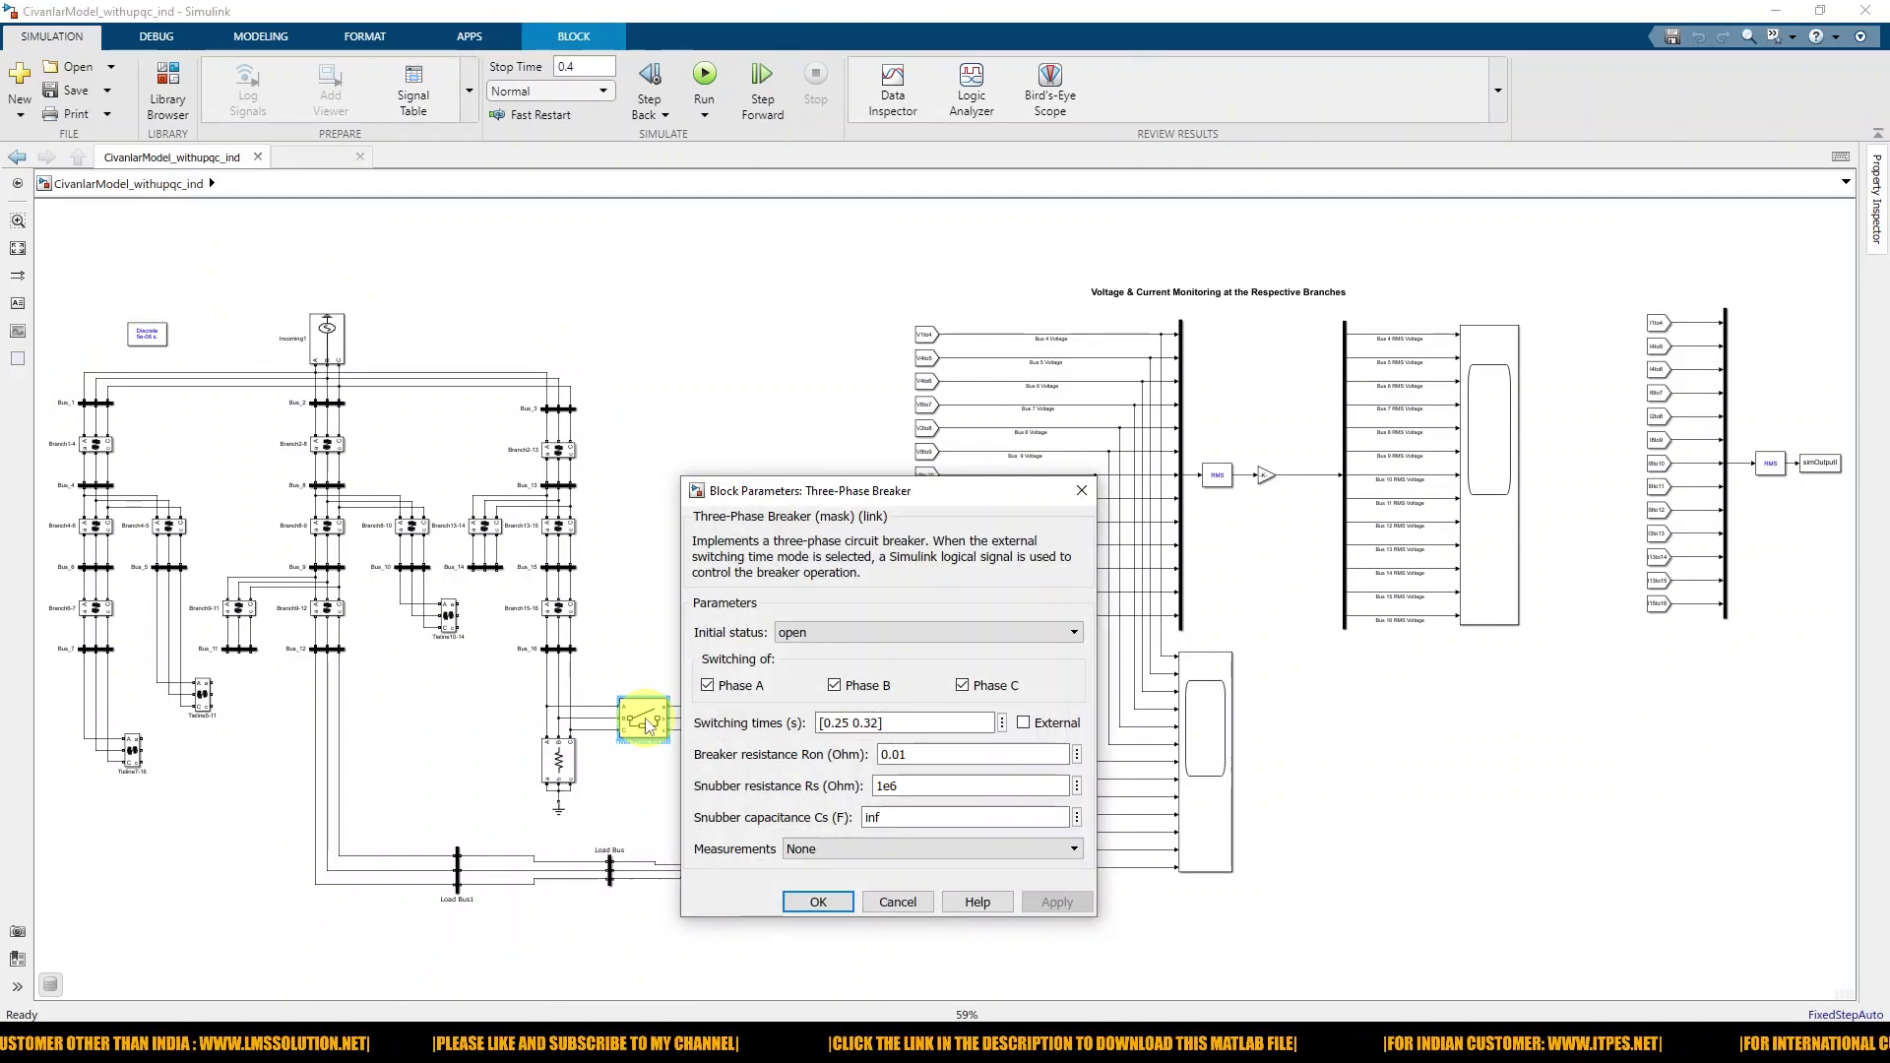
click(818, 902)
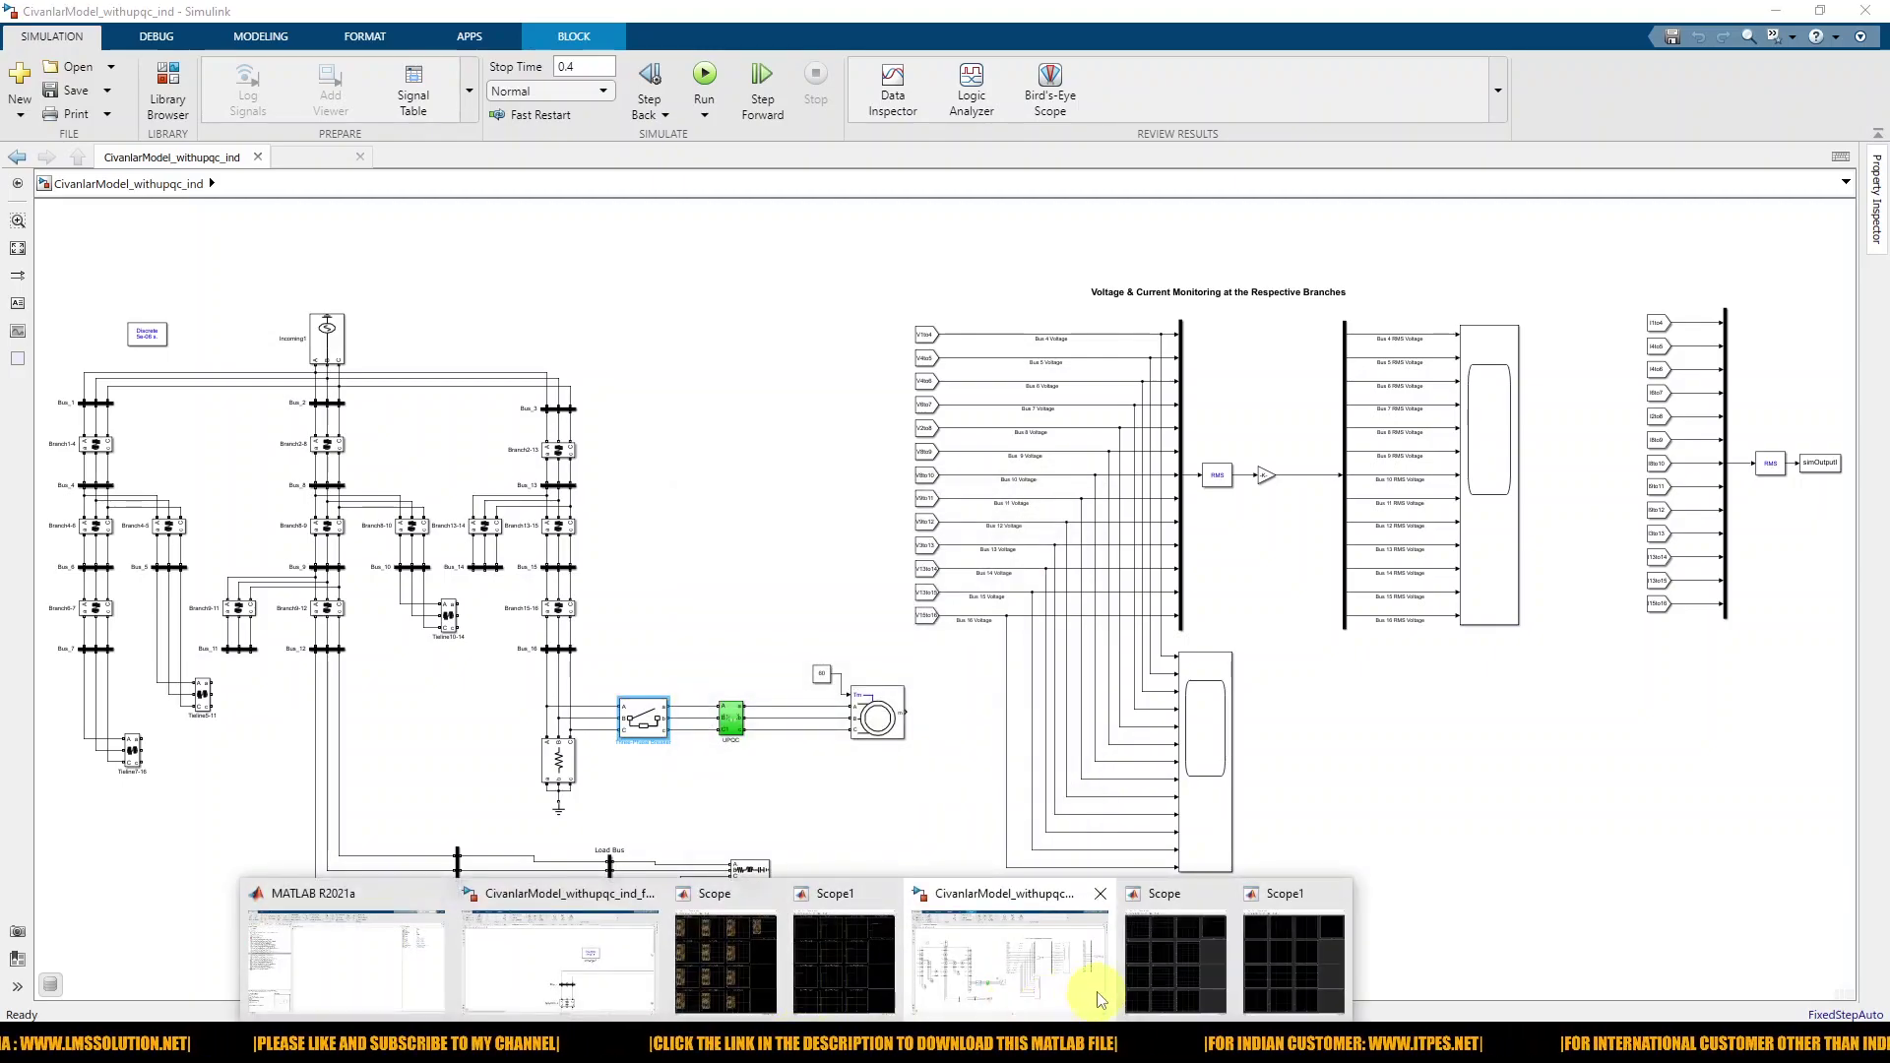
Step: Bring the Scope and Scope1 windows forward side by side and run the CivanlarModel_withupqc_ind simulation
click(1169, 989)
mouse_move(1170, 989)
click(1276, 960)
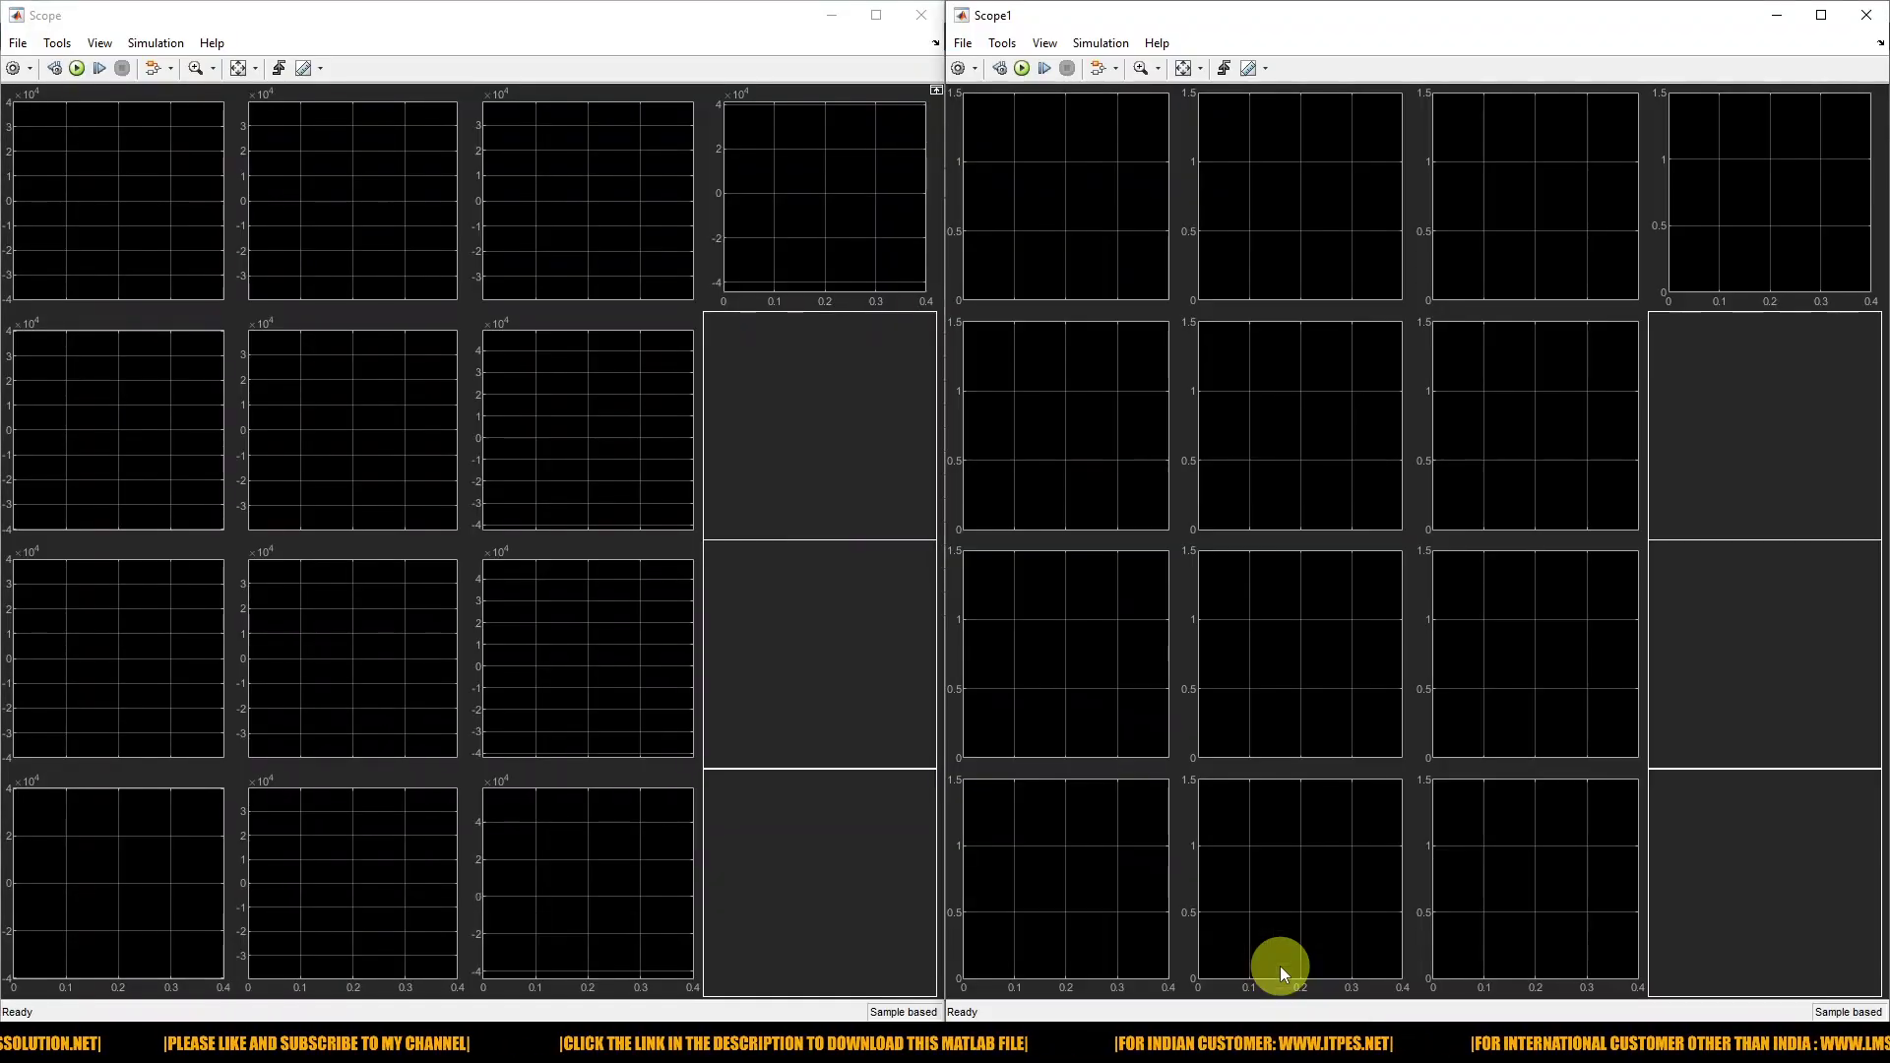
click(148, 221)
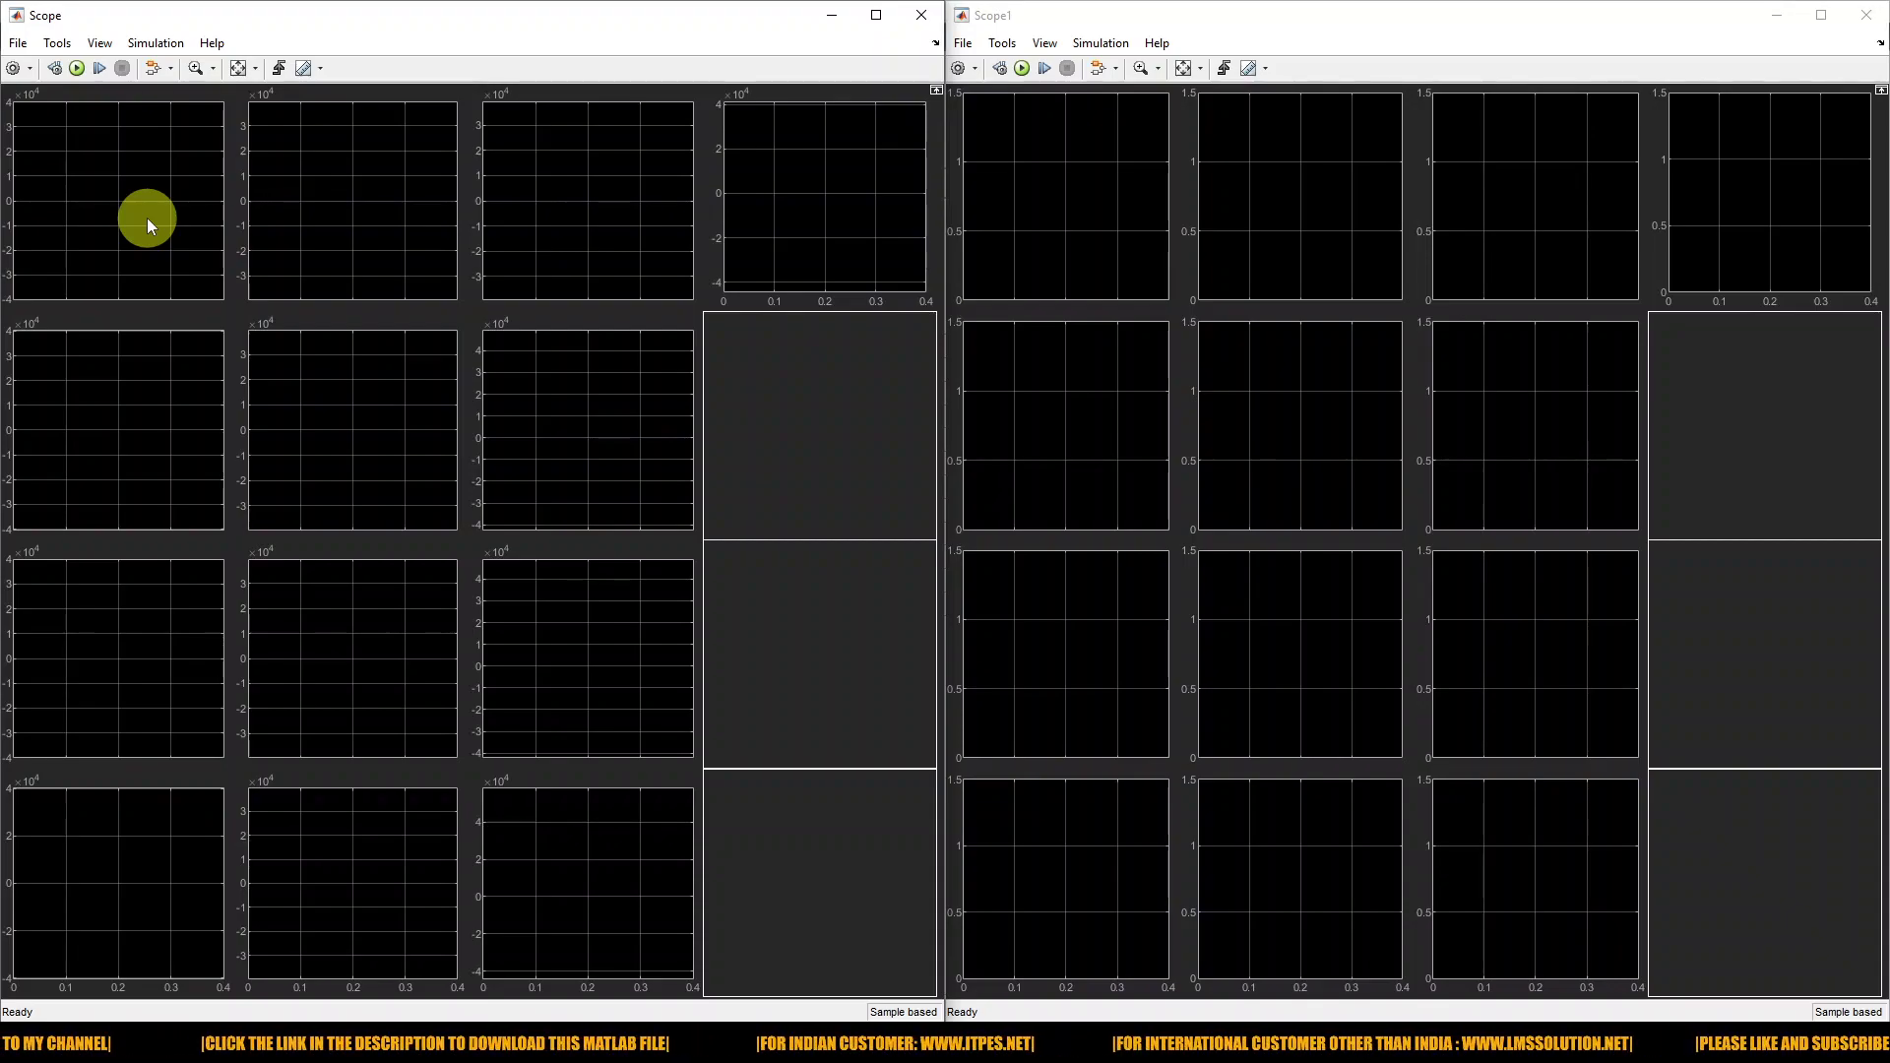
key(ctrl+t)
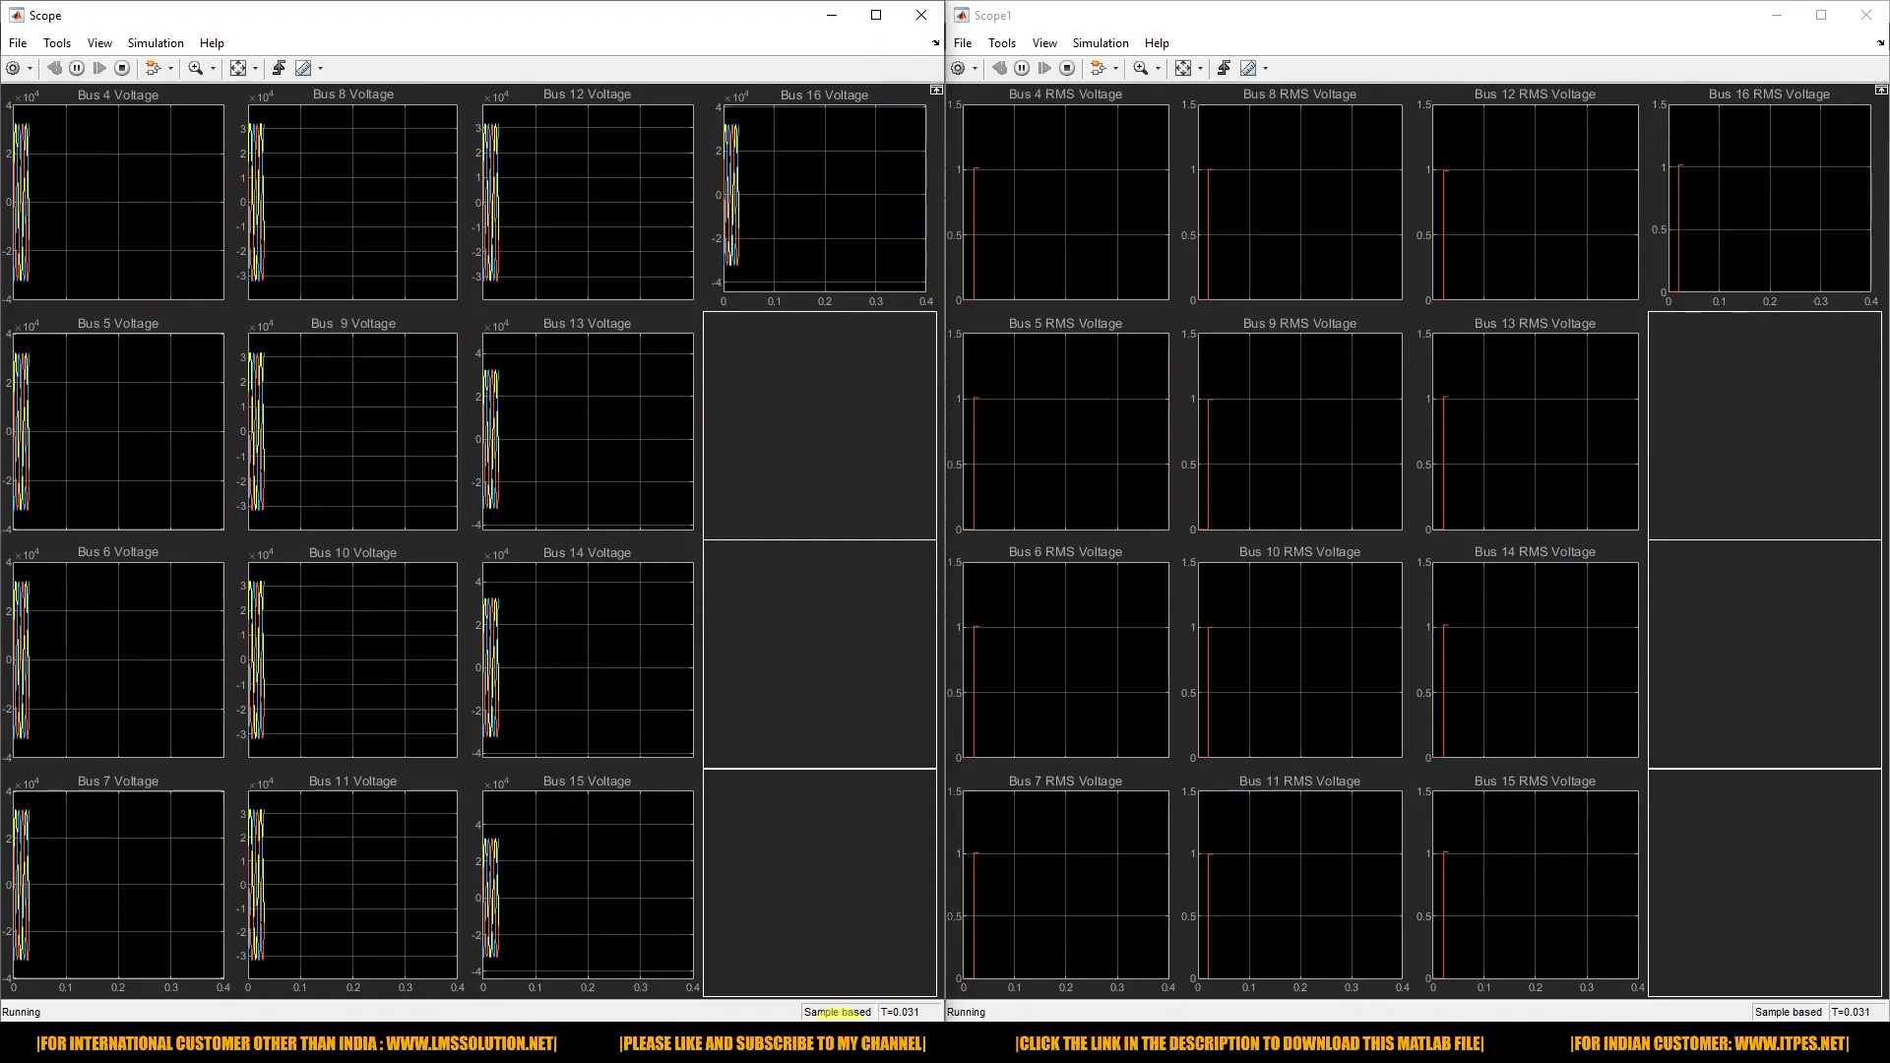
click(839, 1042)
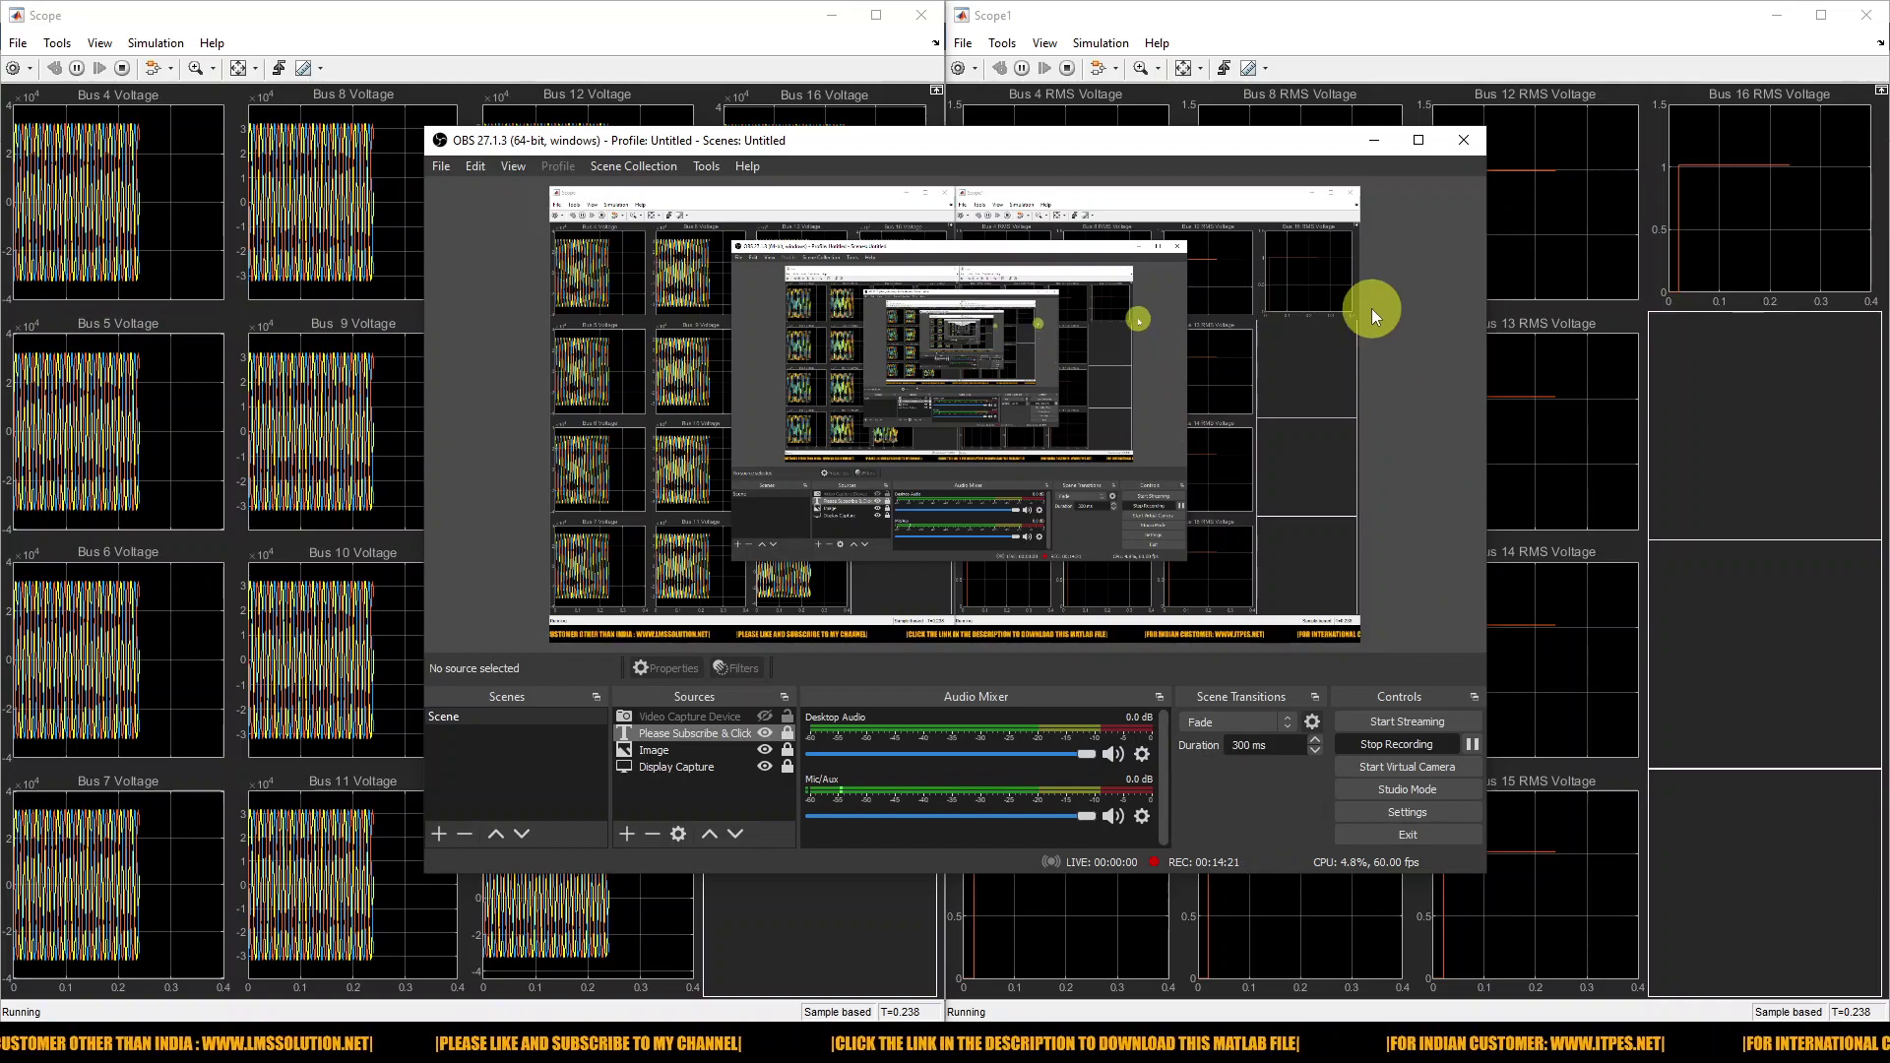
click(1376, 144)
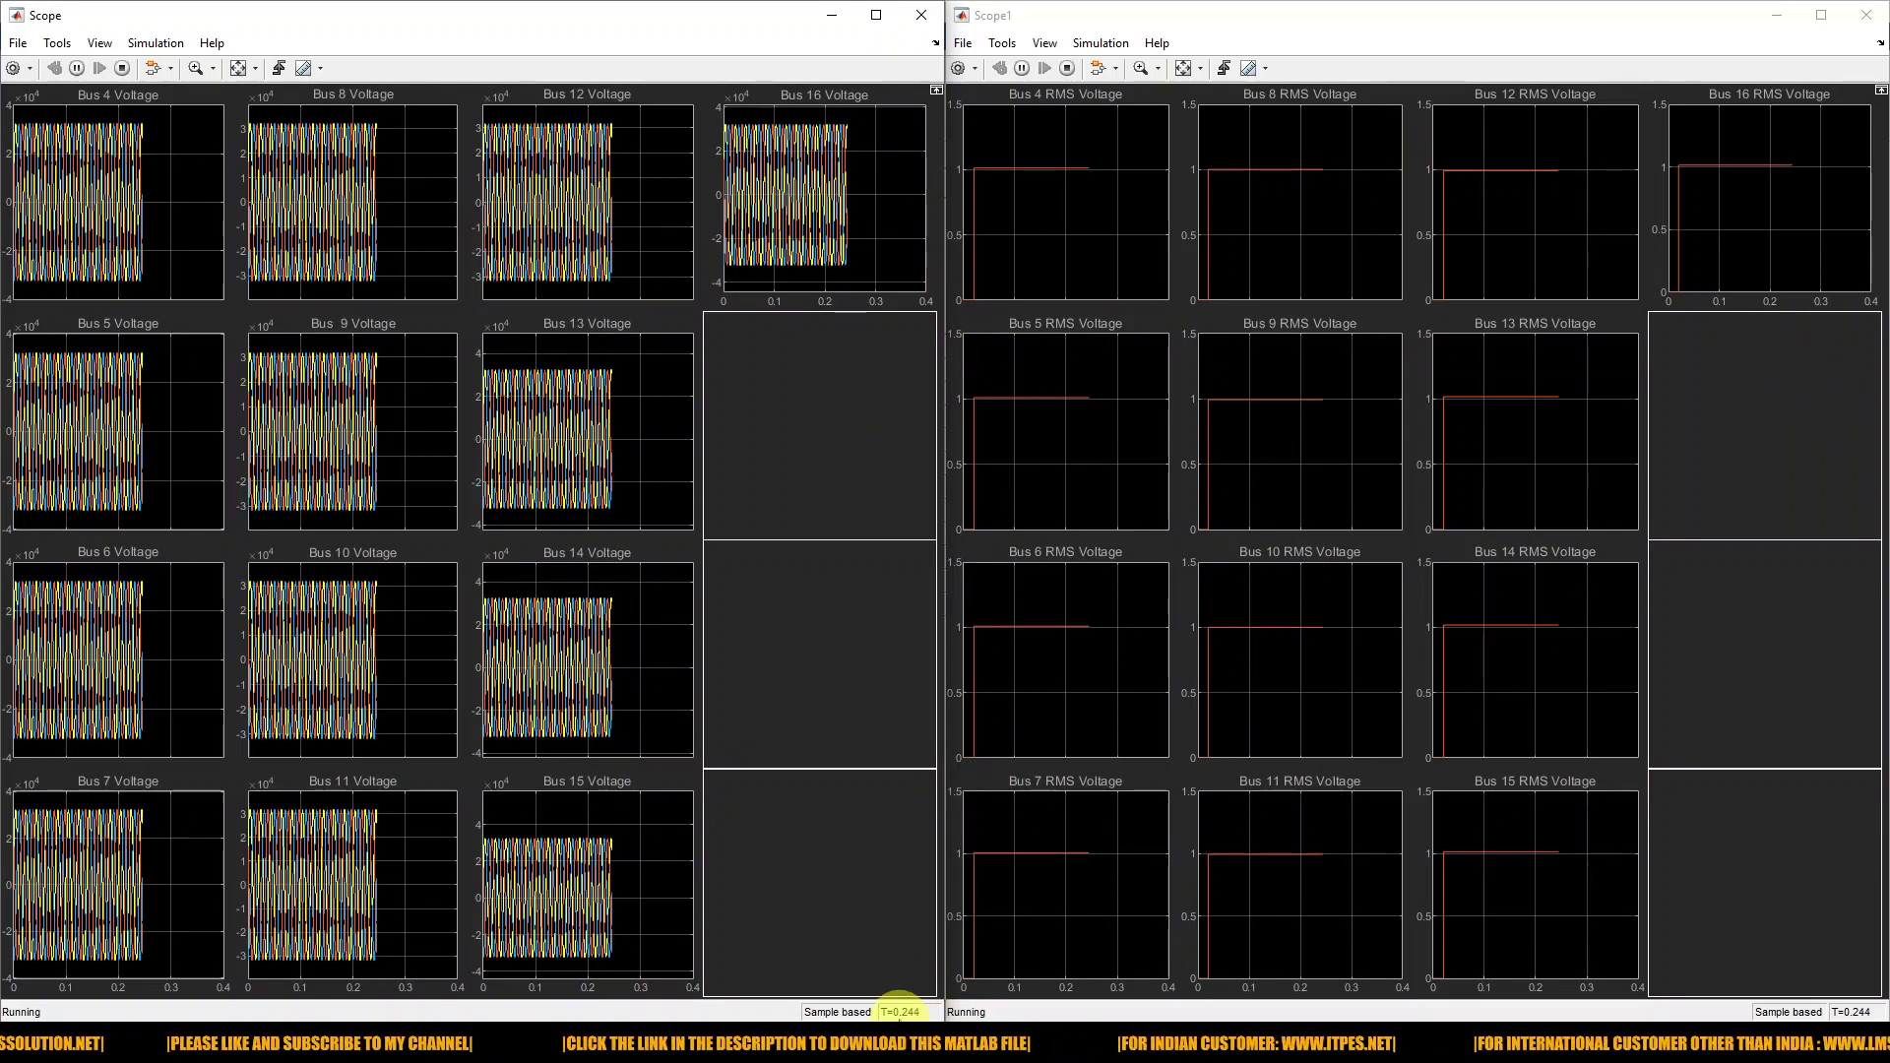
Step: Tick each Bus 4 to 16 RMS voltage plot in Scope1 with the pen and clear the marks
key(ctrl+2)
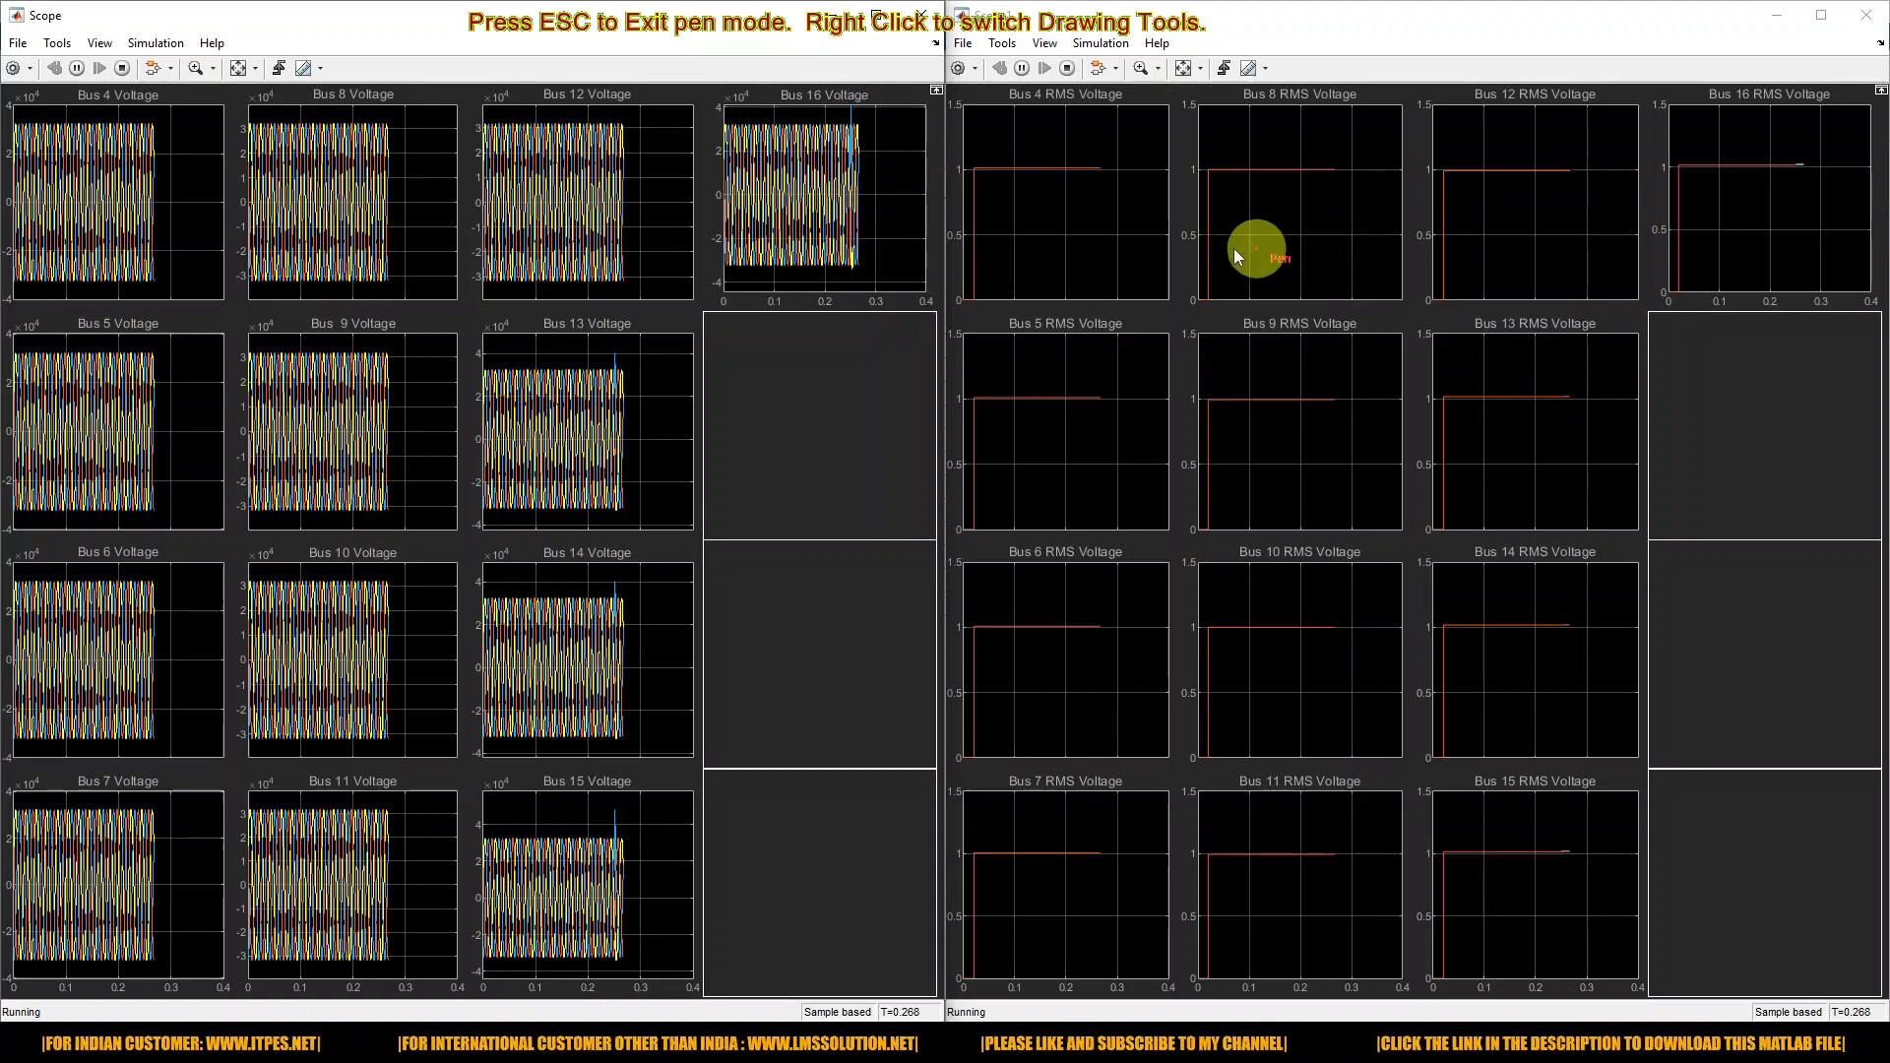
drag(1098, 189, 1135, 176)
drag(1340, 195, 1398, 187)
mouse_move(1543, 202)
mouse_down()
mouse_move(1569, 223)
mouse_move(1610, 199)
mouse_up()
drag(1747, 192, 1786, 190)
drag(1120, 423, 1139, 398)
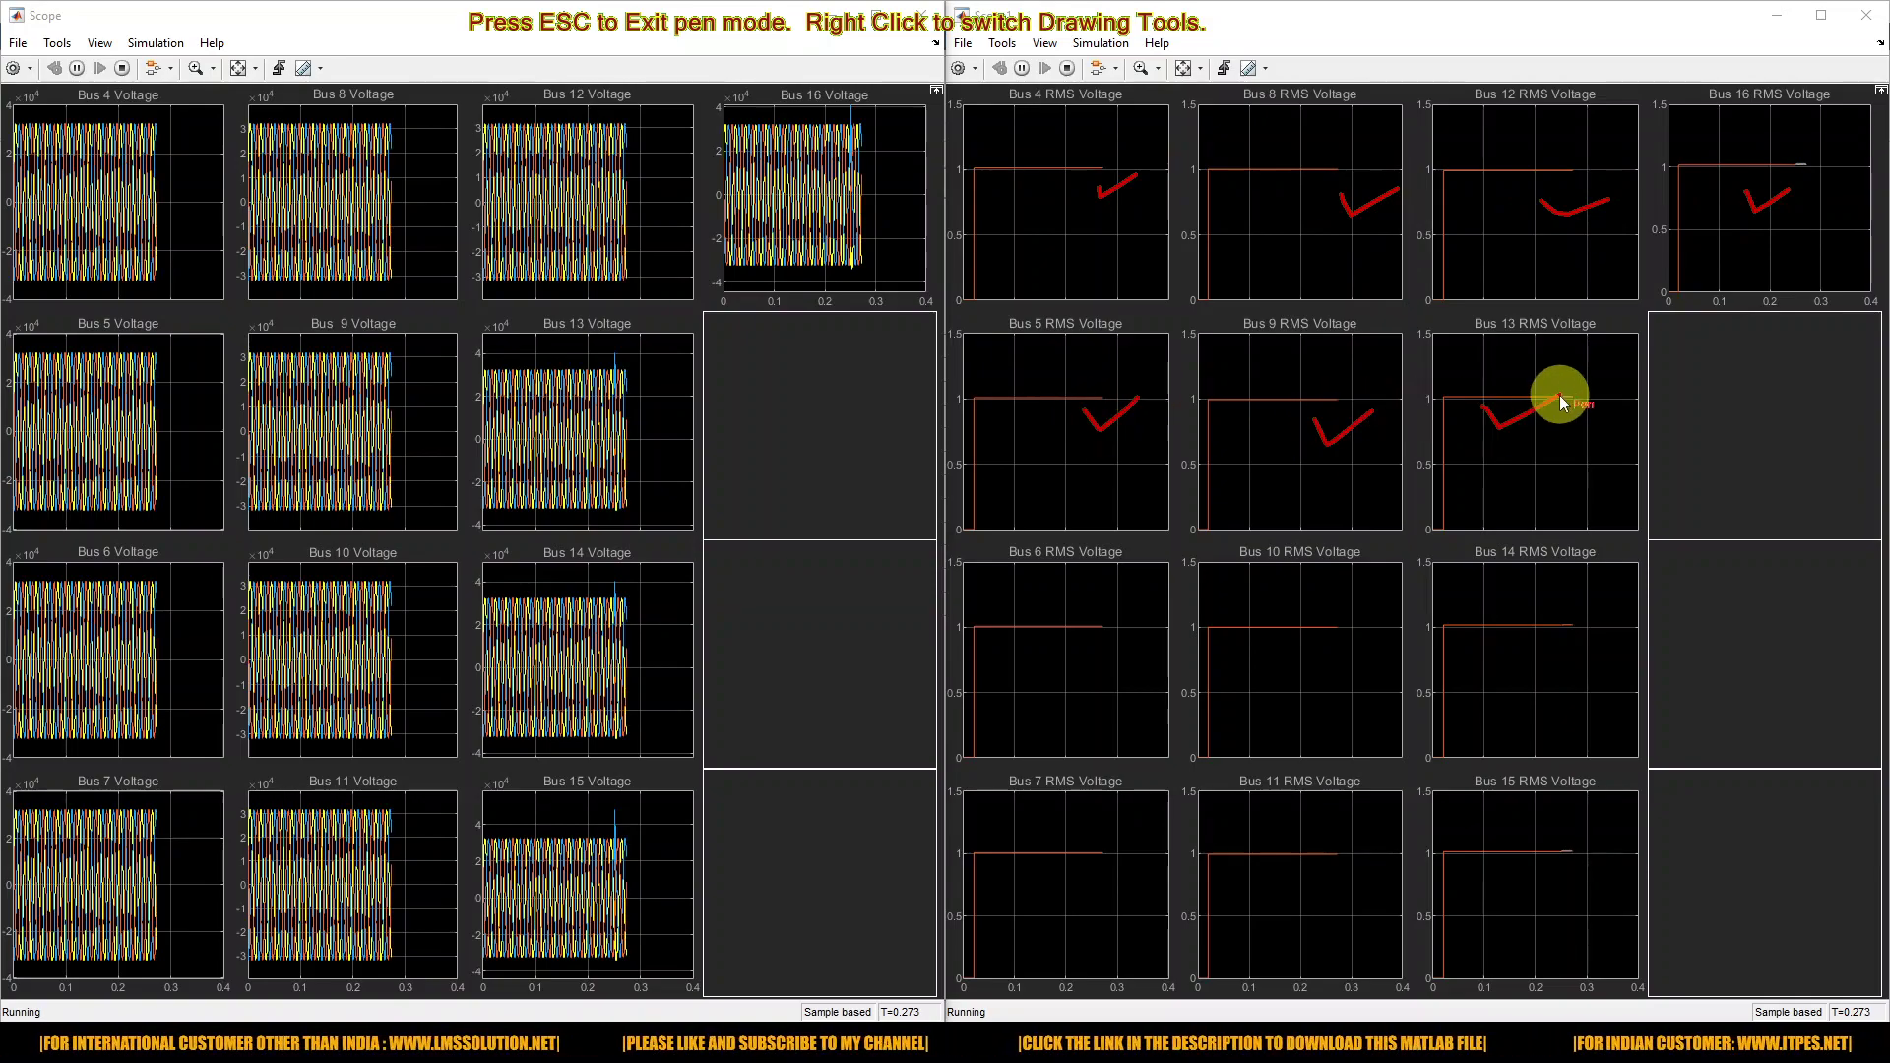
drag(1077, 624, 1116, 614)
drag(1292, 647, 1367, 618)
drag(1516, 628, 1572, 626)
drag(1083, 874, 1124, 851)
drag(1314, 864, 1340, 849)
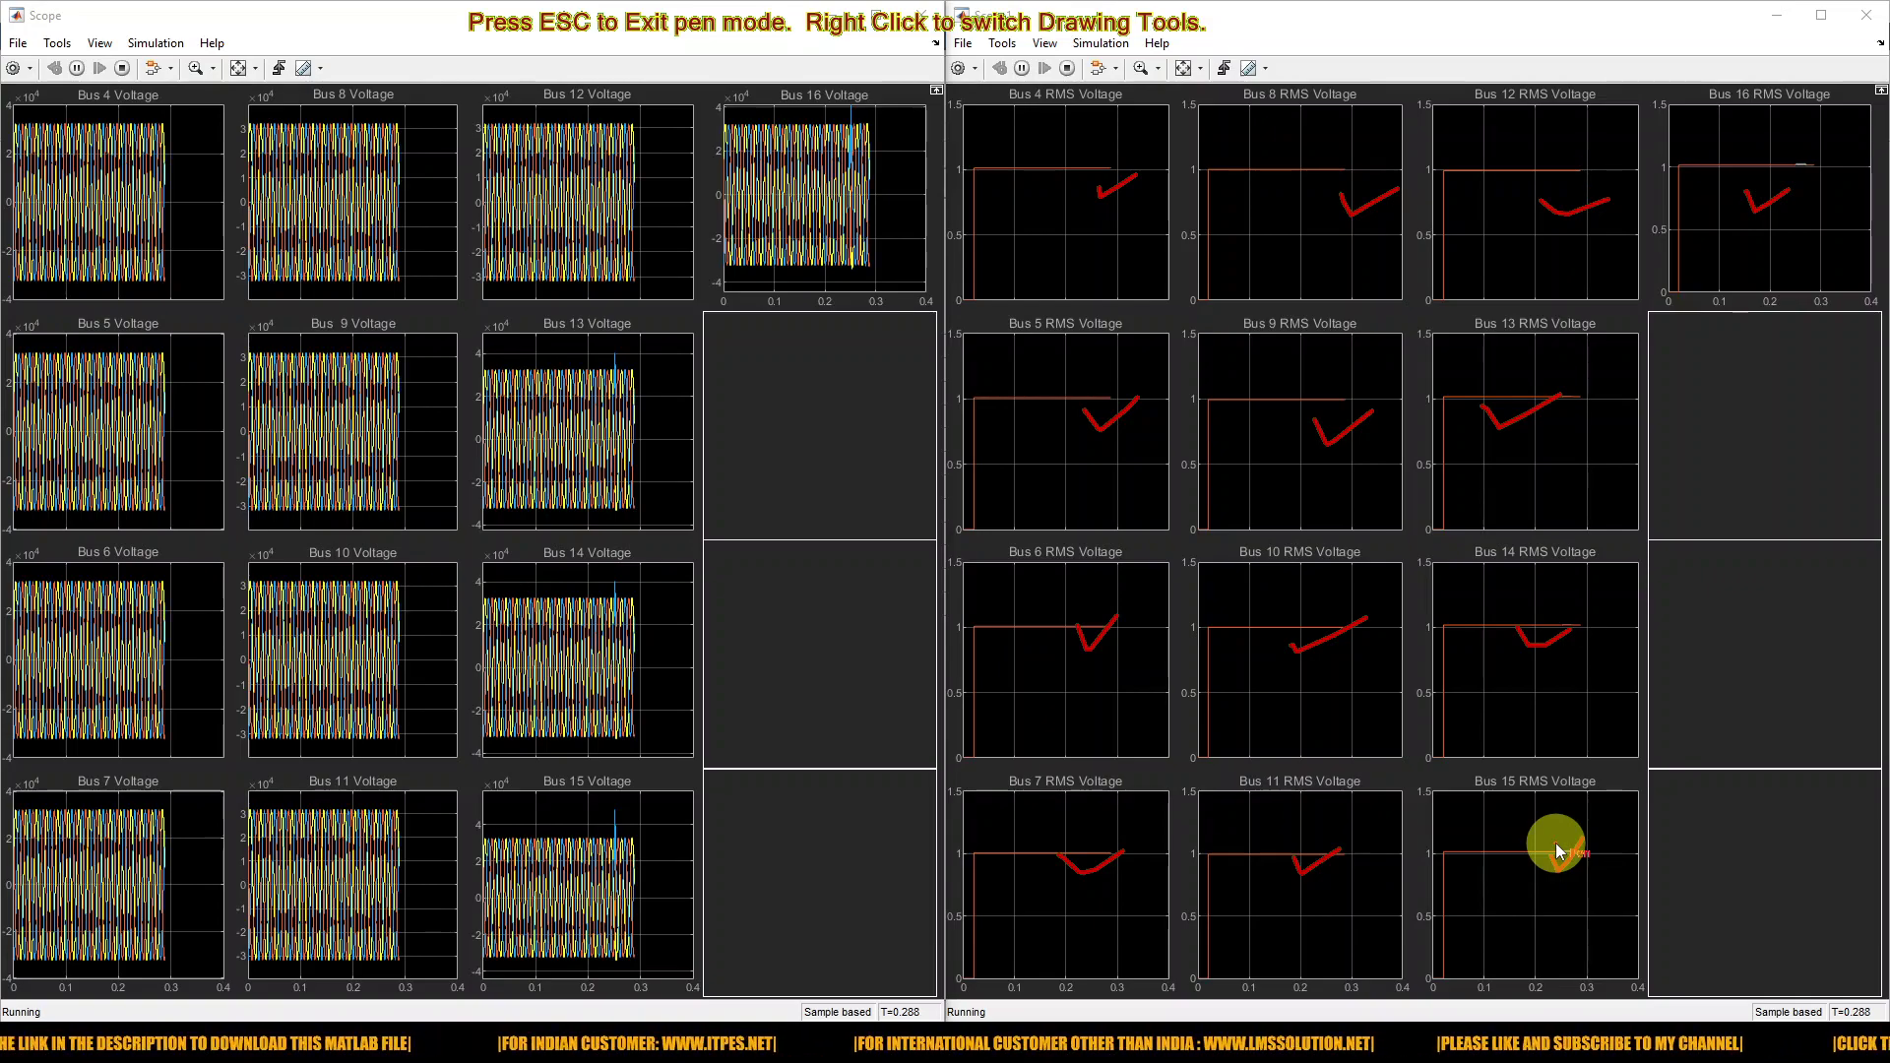
key(Escape)
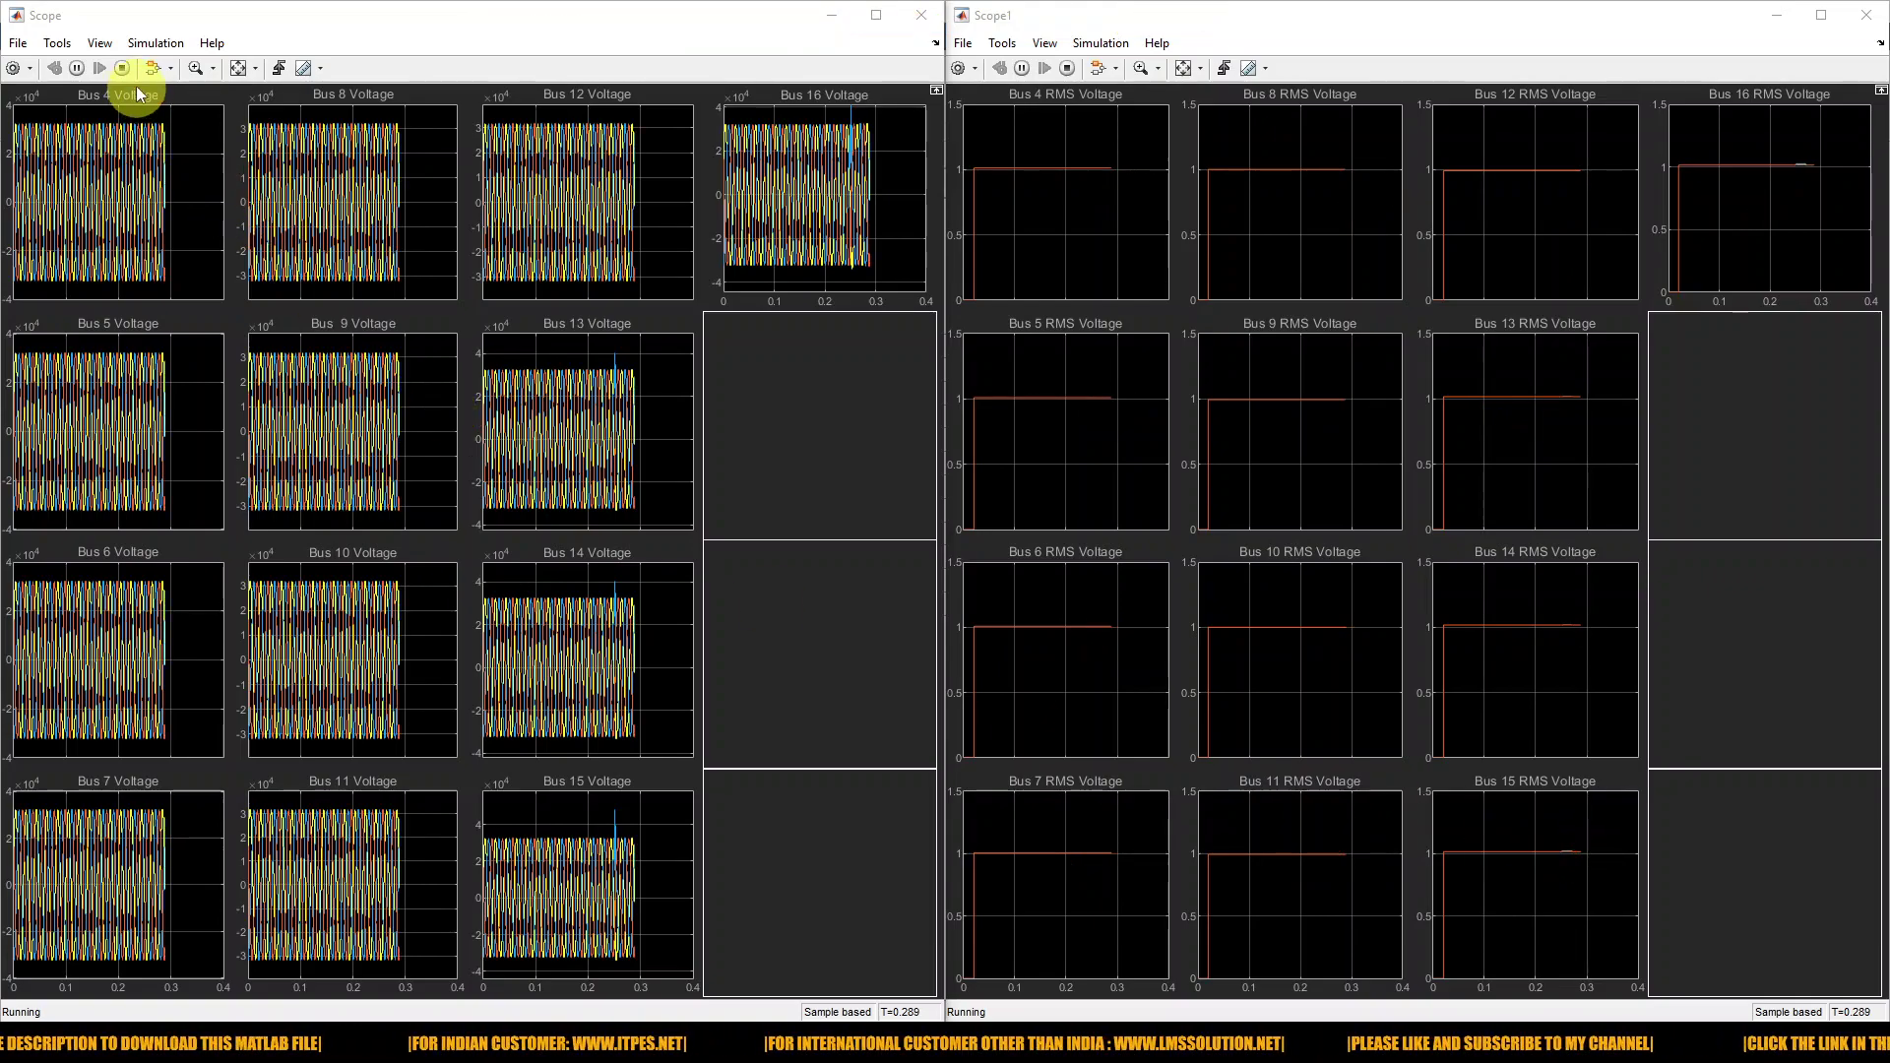
Step: Stop the running simulation, close the CivanlarModel_withupqc_ind model, and fit the whole CivanlarModel_withupqc_ind_fault diagram in view
click(122, 67)
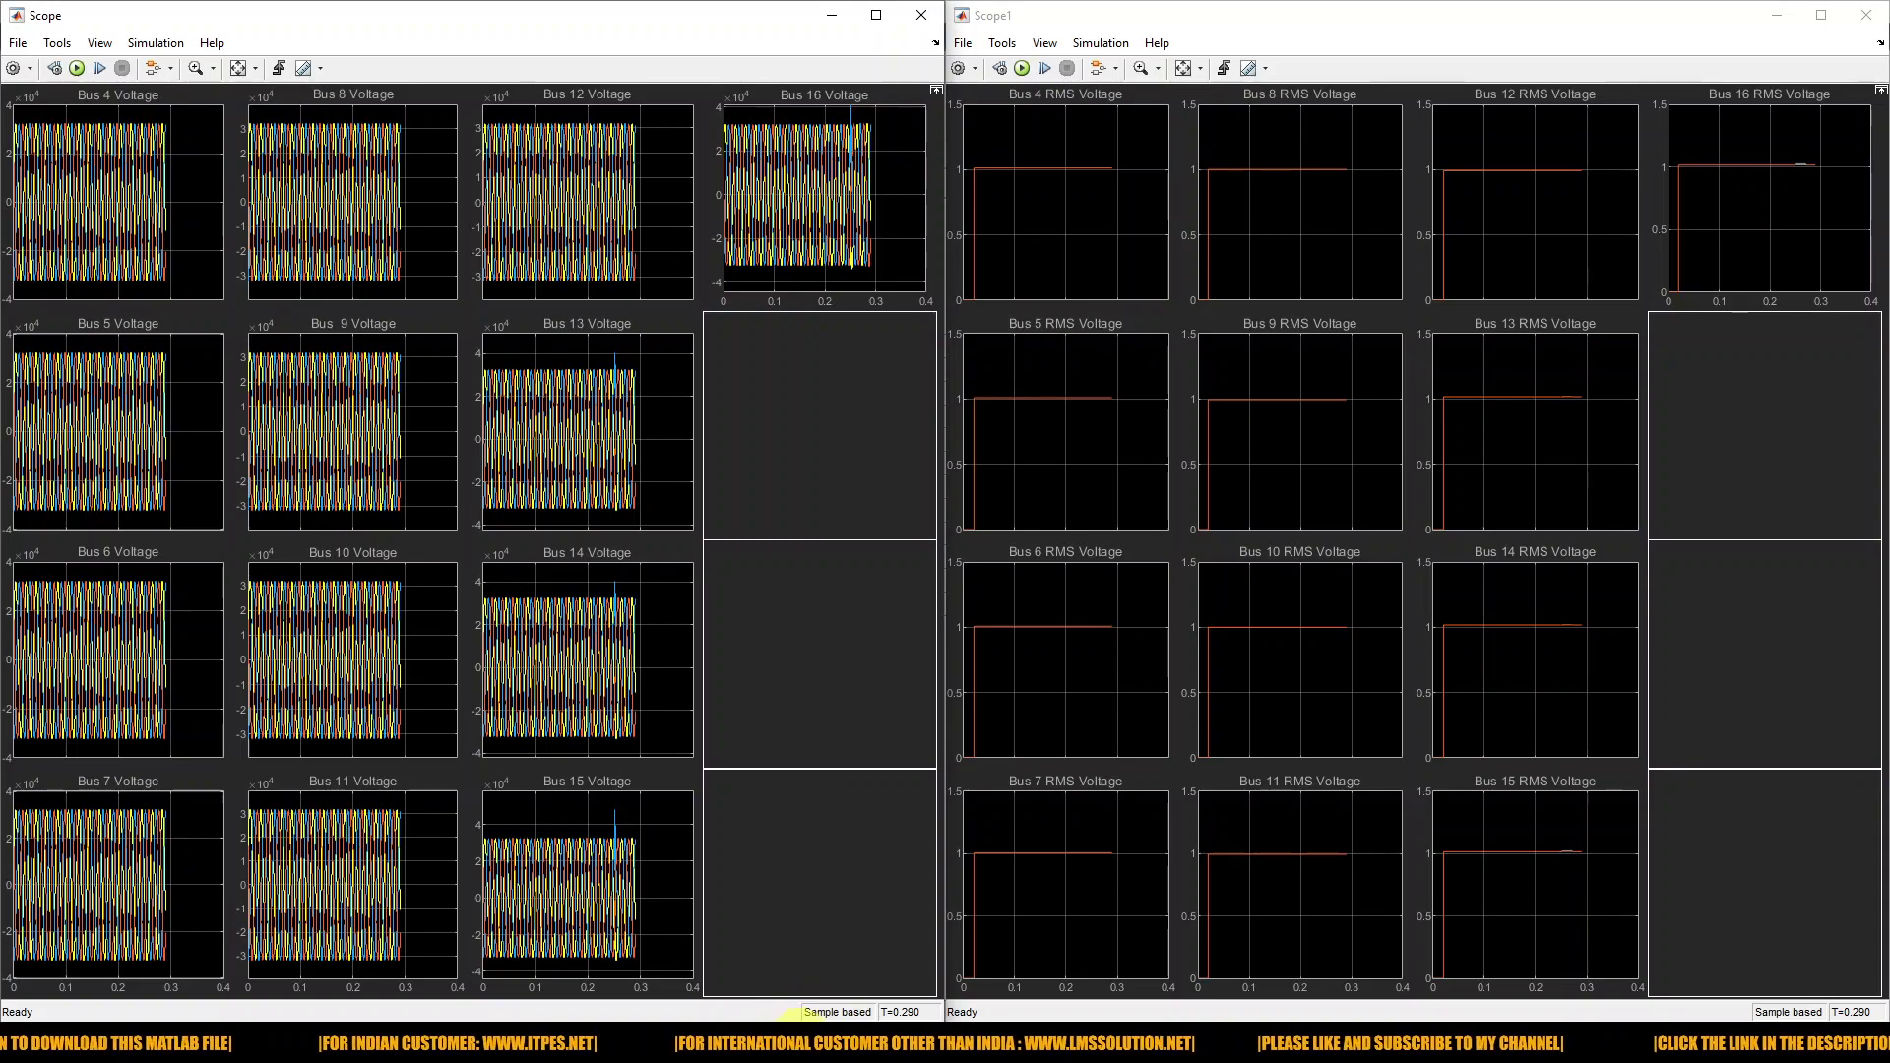
mouse_move(798, 1043)
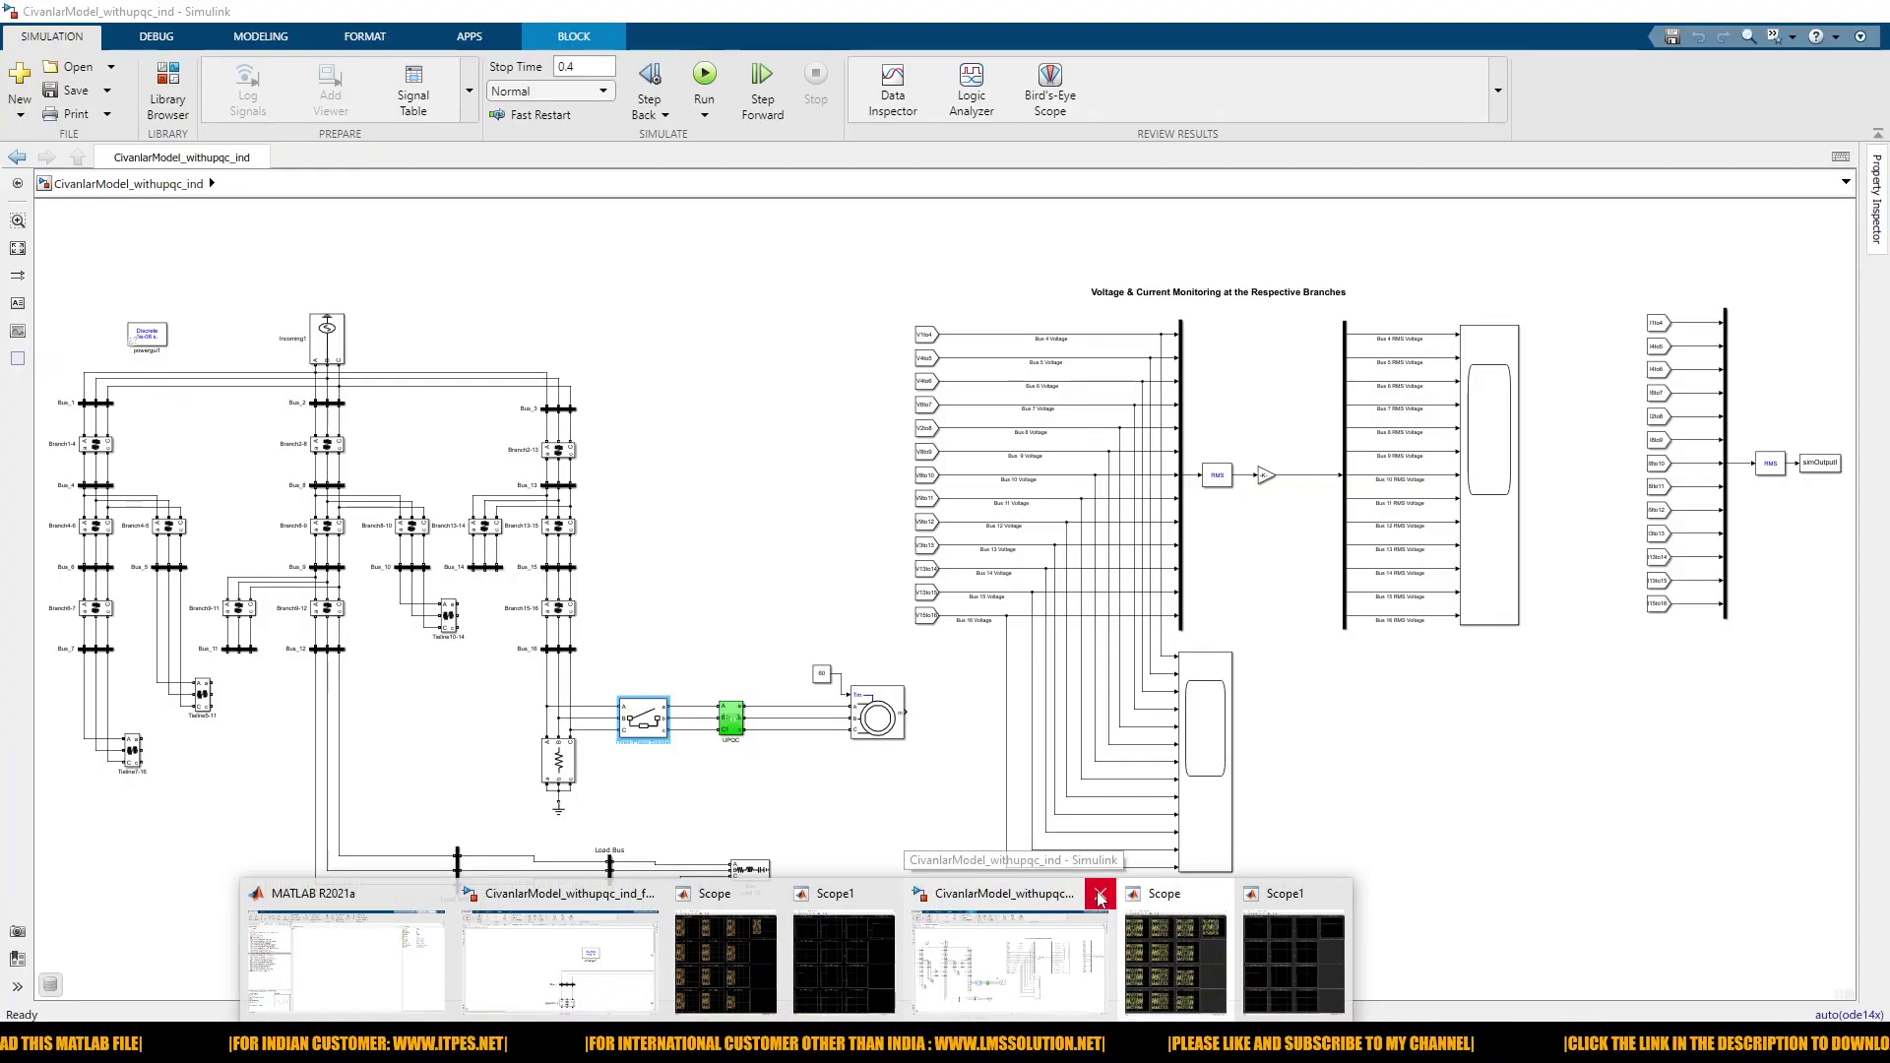
click(1099, 896)
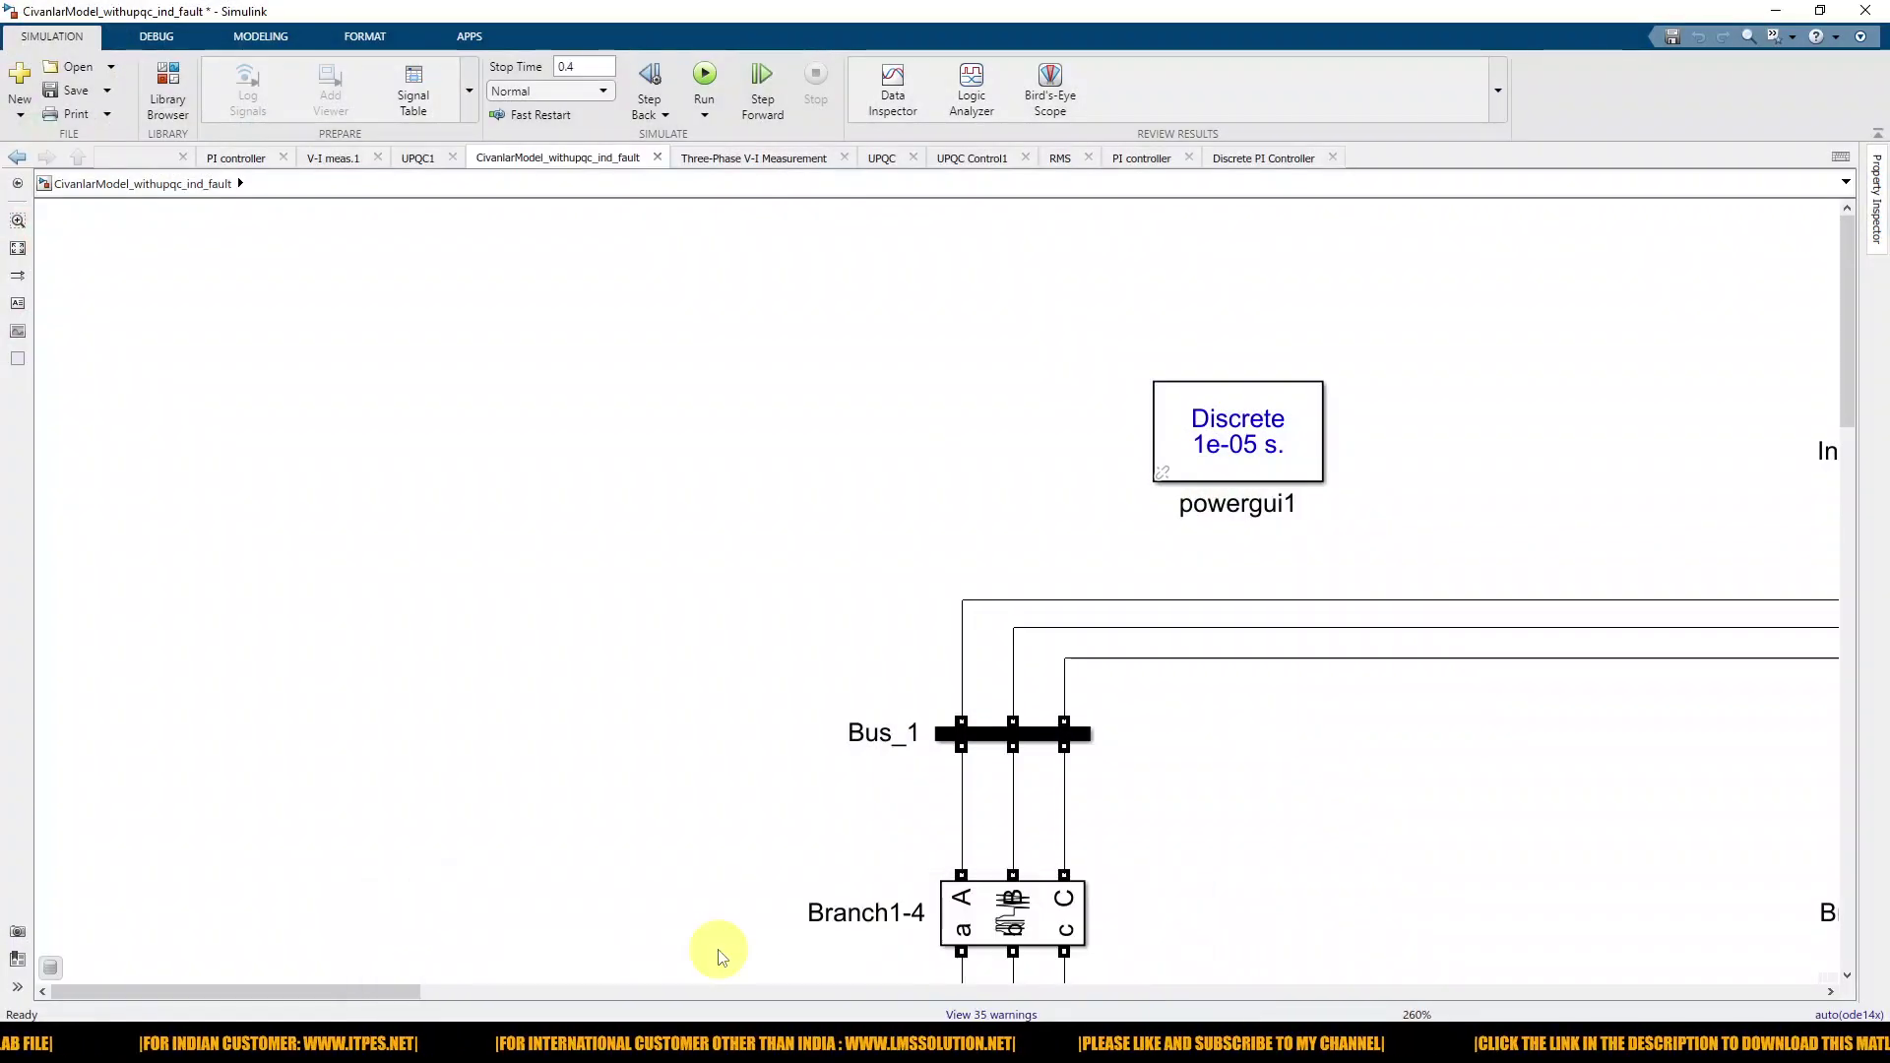
click(18, 248)
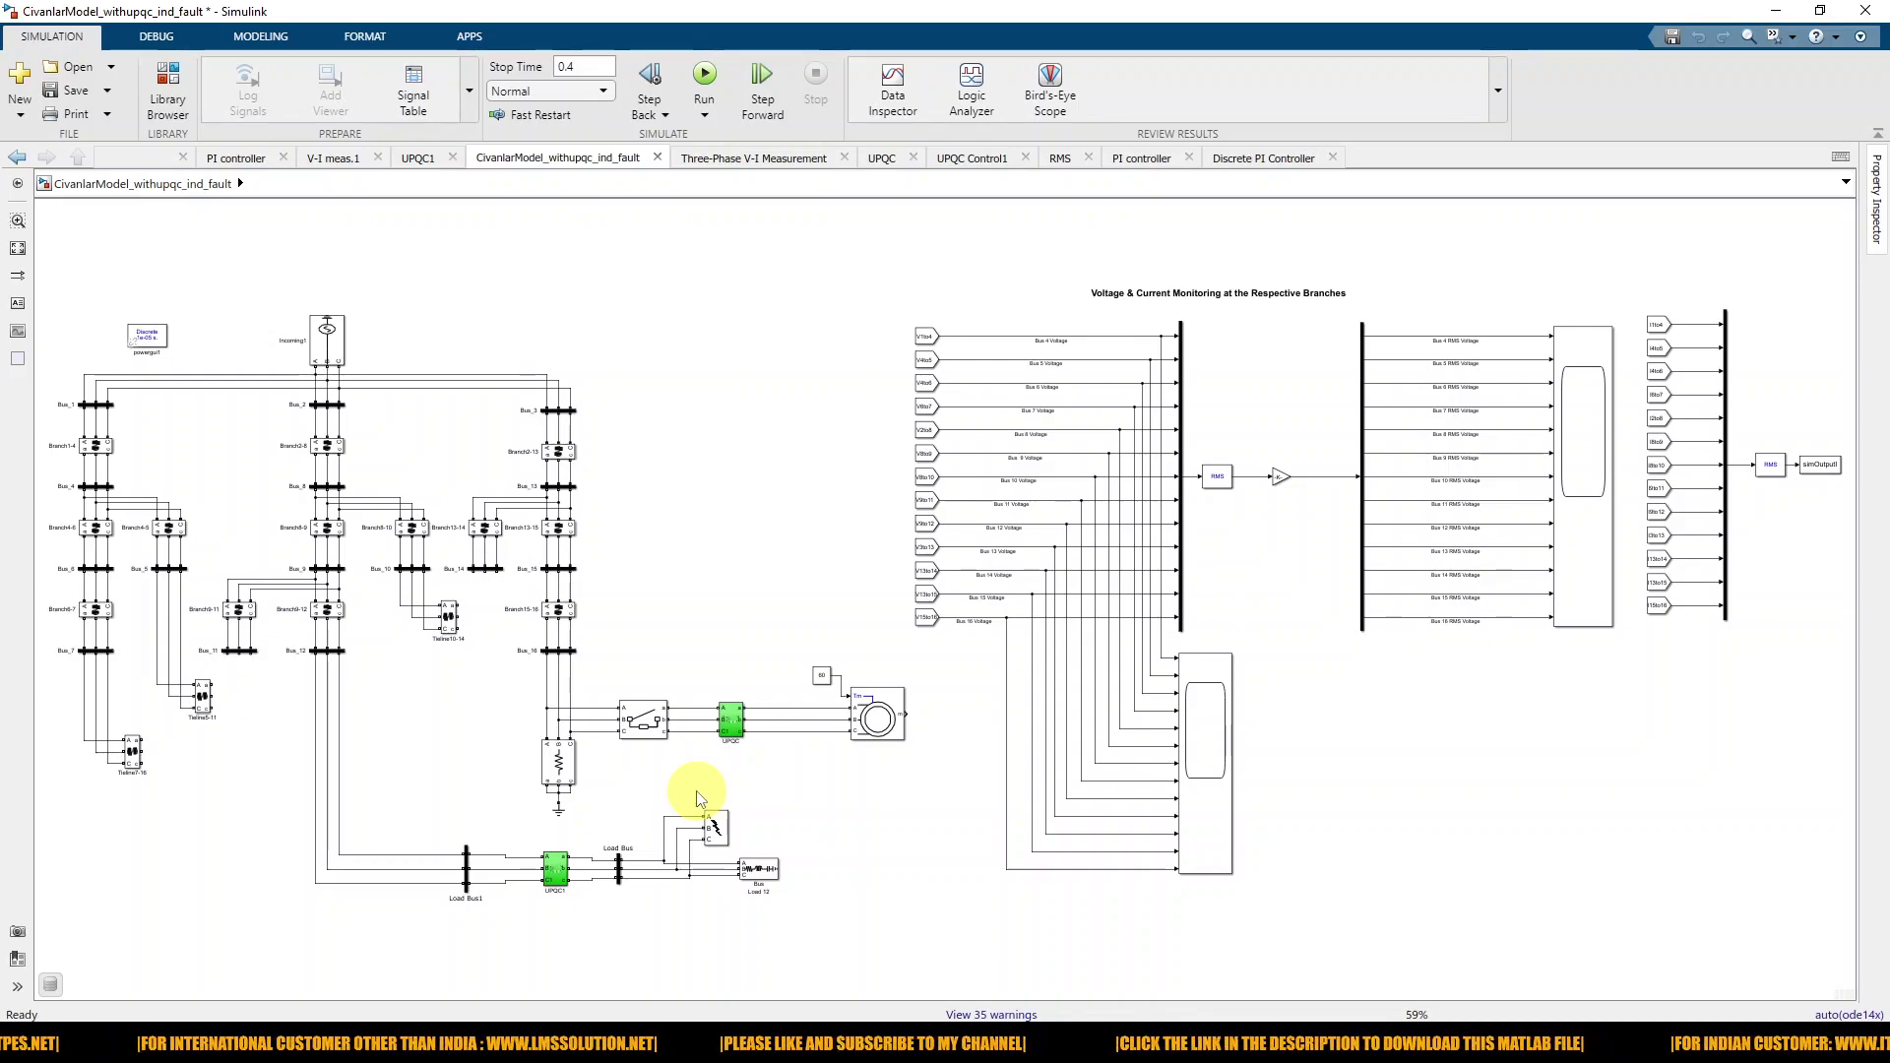
Step: Circle the UPQC block feeding the motor and the whole bus network with the pen, and clear the marks
key(F9)
mouse_move(731, 682)
mouse_down()
mouse_move(698, 747)
mouse_move(733, 750)
mouse_move(758, 711)
mouse_move(730, 681)
mouse_up()
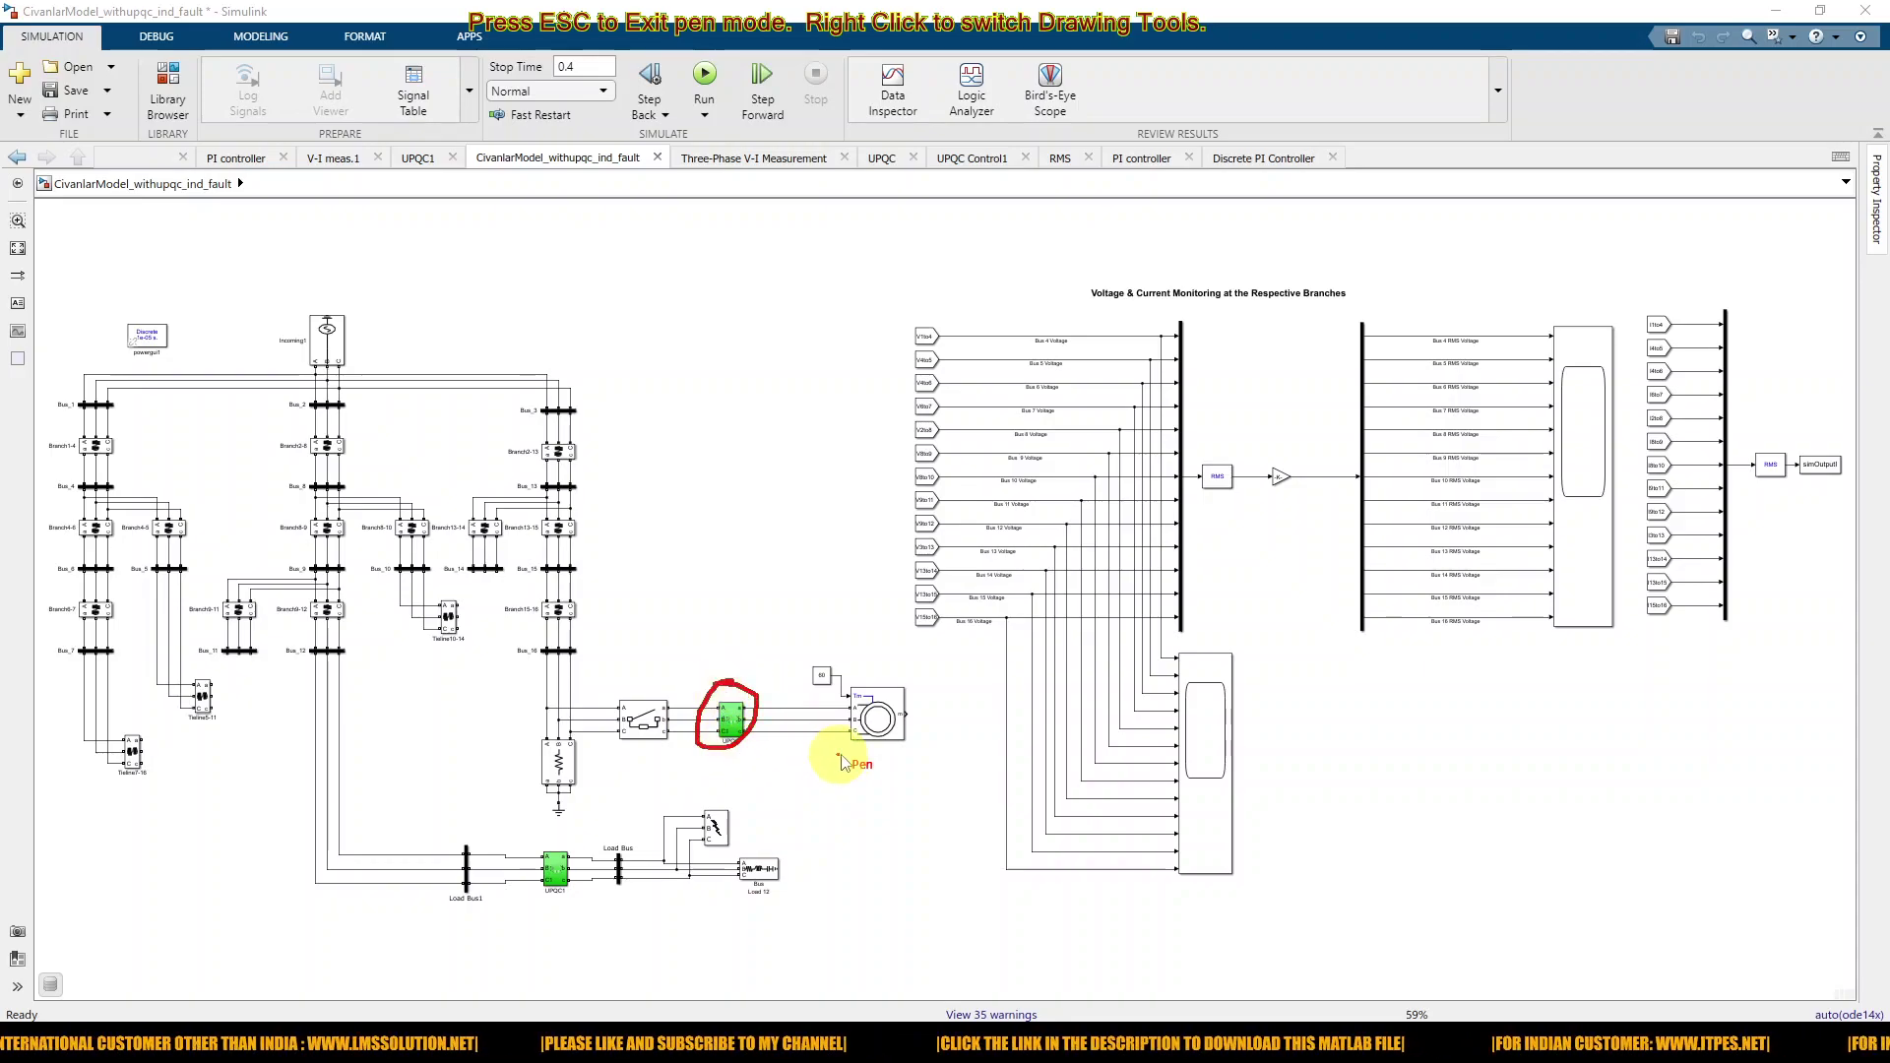
mouse_move(615, 783)
mouse_down()
mouse_move(663, 567)
mouse_move(624, 413)
mouse_move(503, 297)
mouse_move(257, 274)
mouse_move(100, 373)
mouse_move(41, 650)
mouse_move(197, 931)
mouse_move(525, 984)
mouse_move(706, 937)
mouse_move(737, 828)
mouse_move(626, 752)
mouse_up()
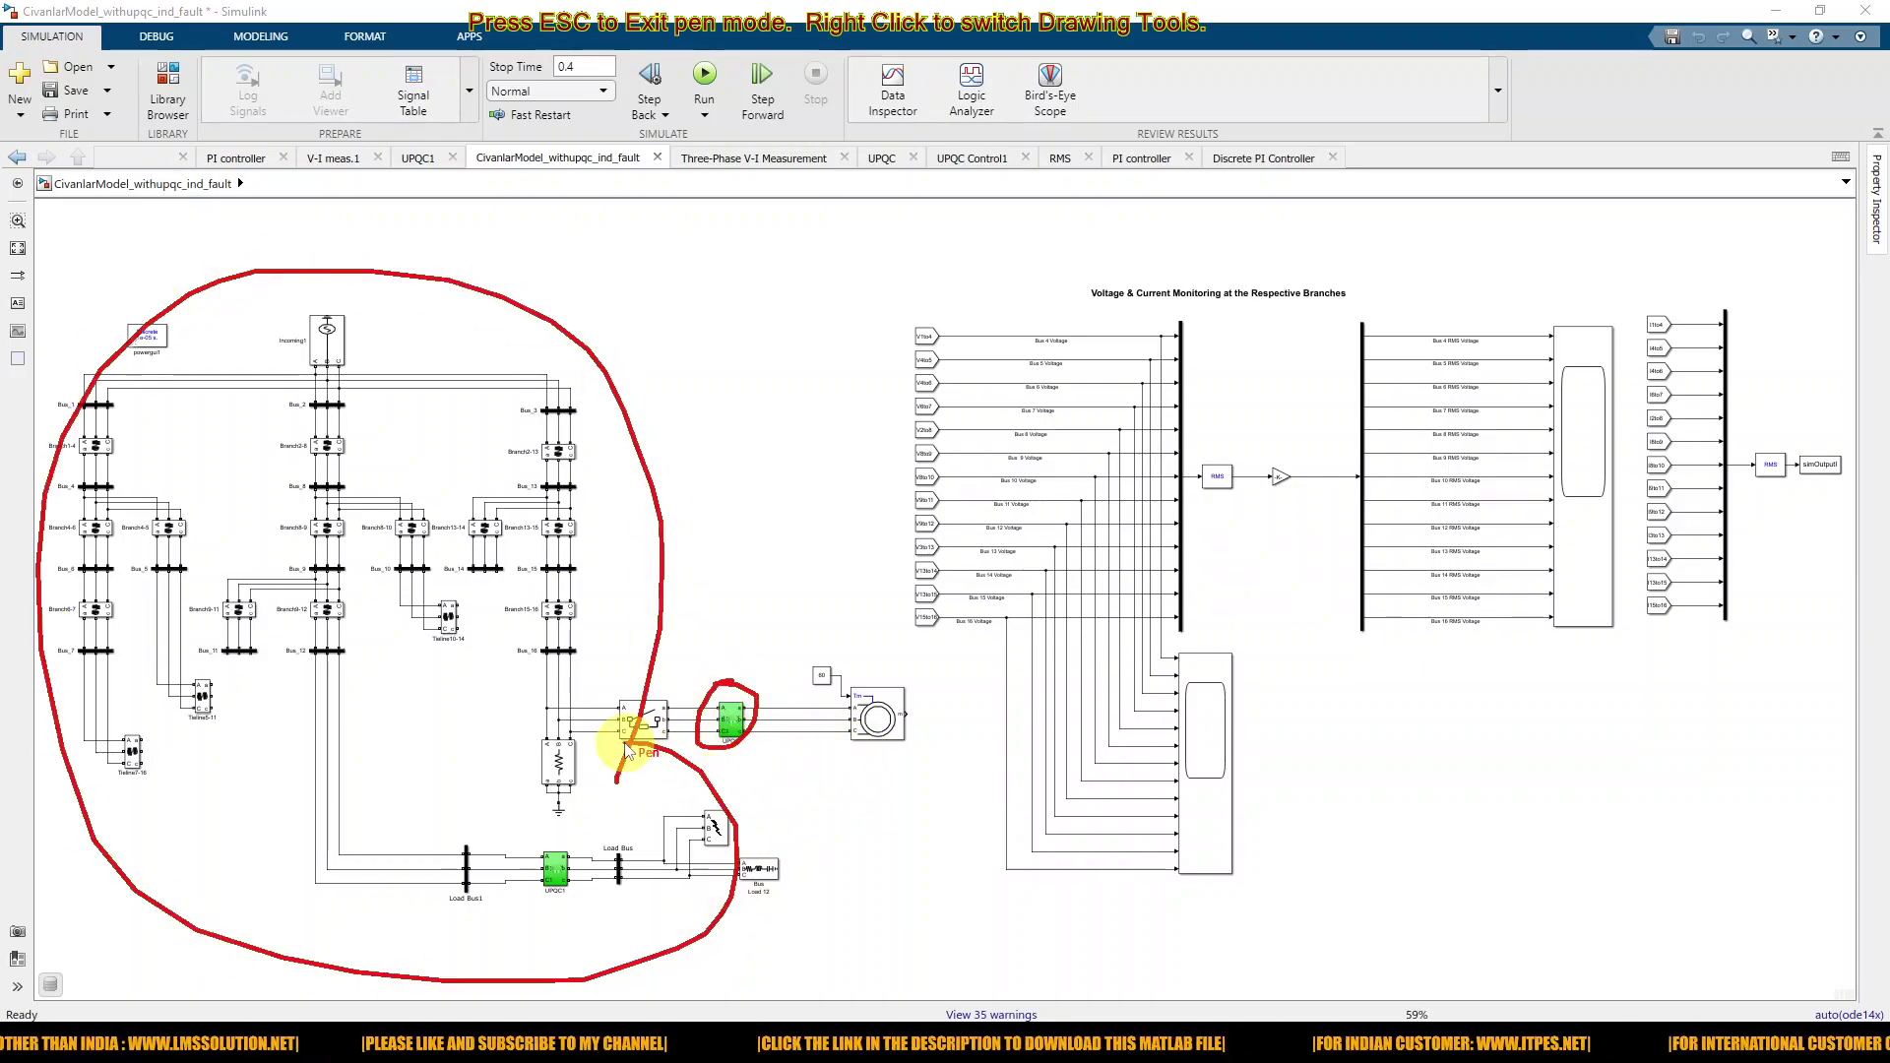
key(Escape)
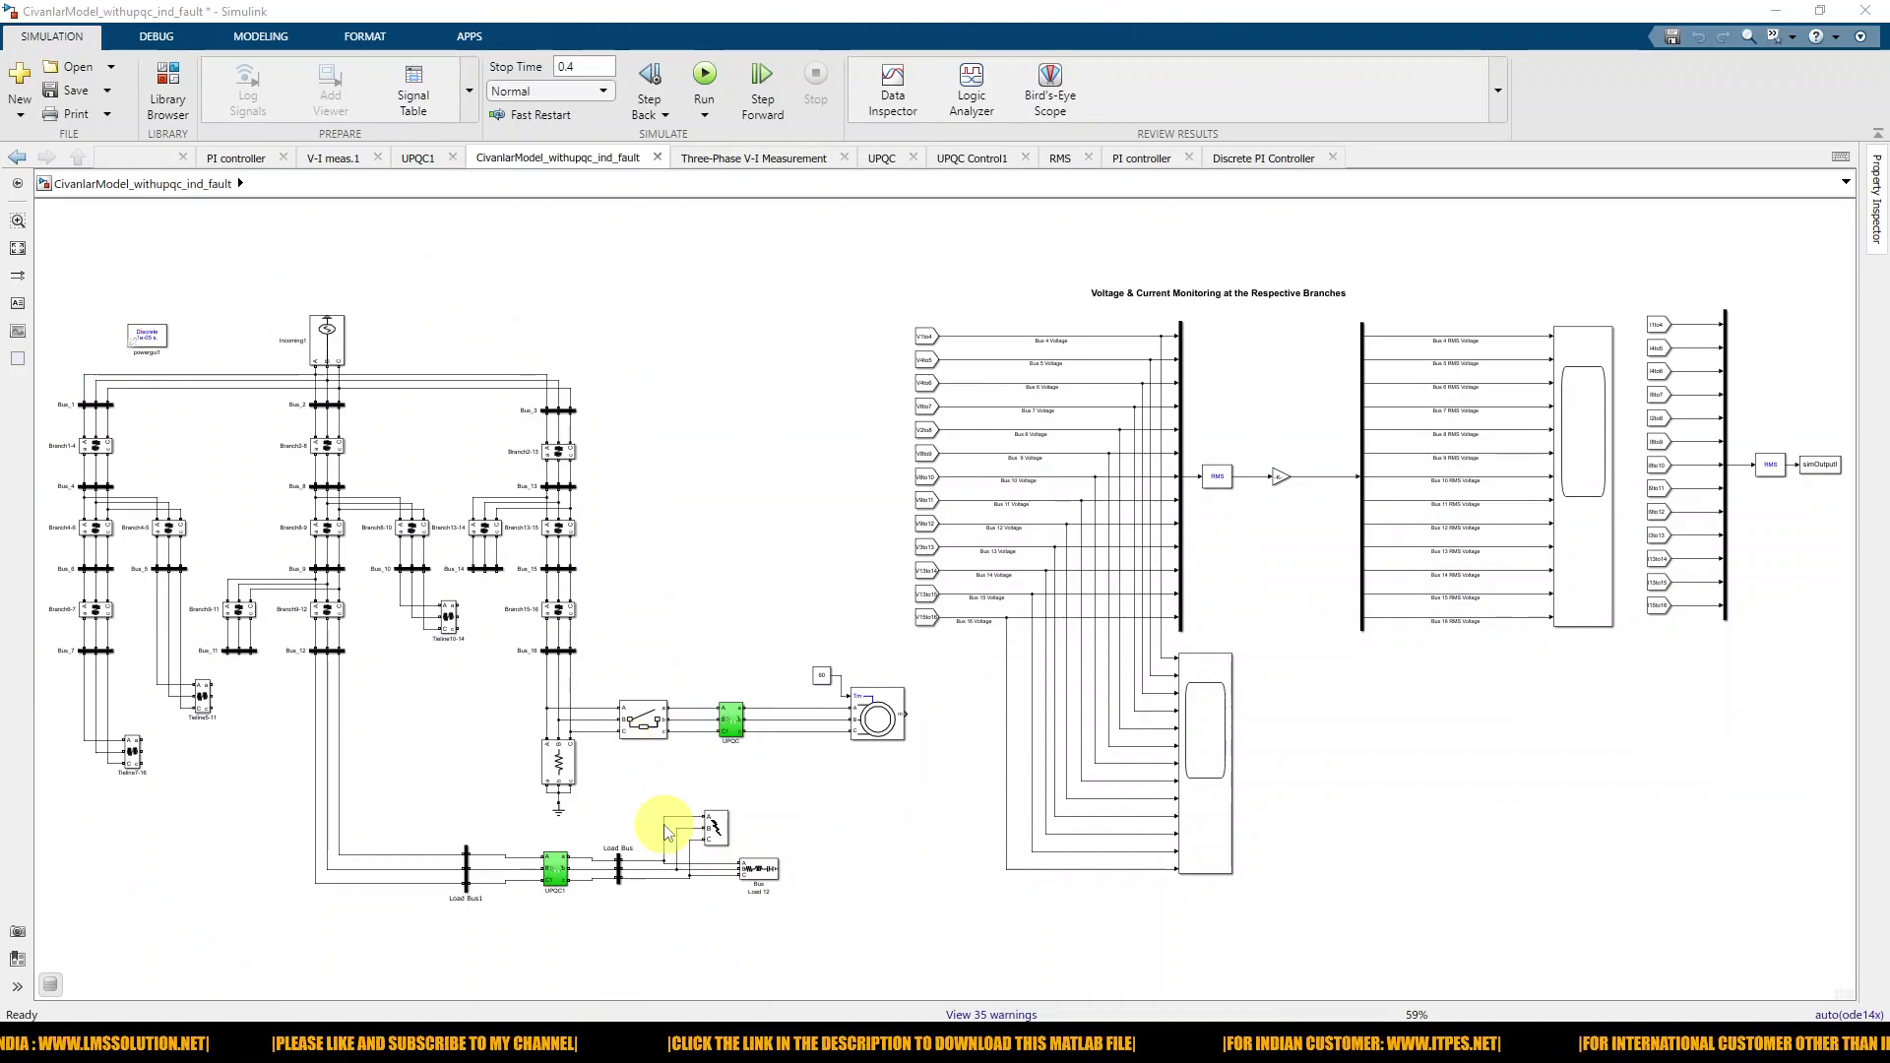
Step: Mark the bus load beside the fault block and the area below UPQC1 with the pen, then clear the marks and selection
key(F8)
mouse_move(770, 862)
mouse_down()
mouse_move(729, 844)
mouse_move(687, 894)
mouse_move(779, 901)
mouse_move(774, 846)
mouse_up()
drag(583, 913, 633, 596)
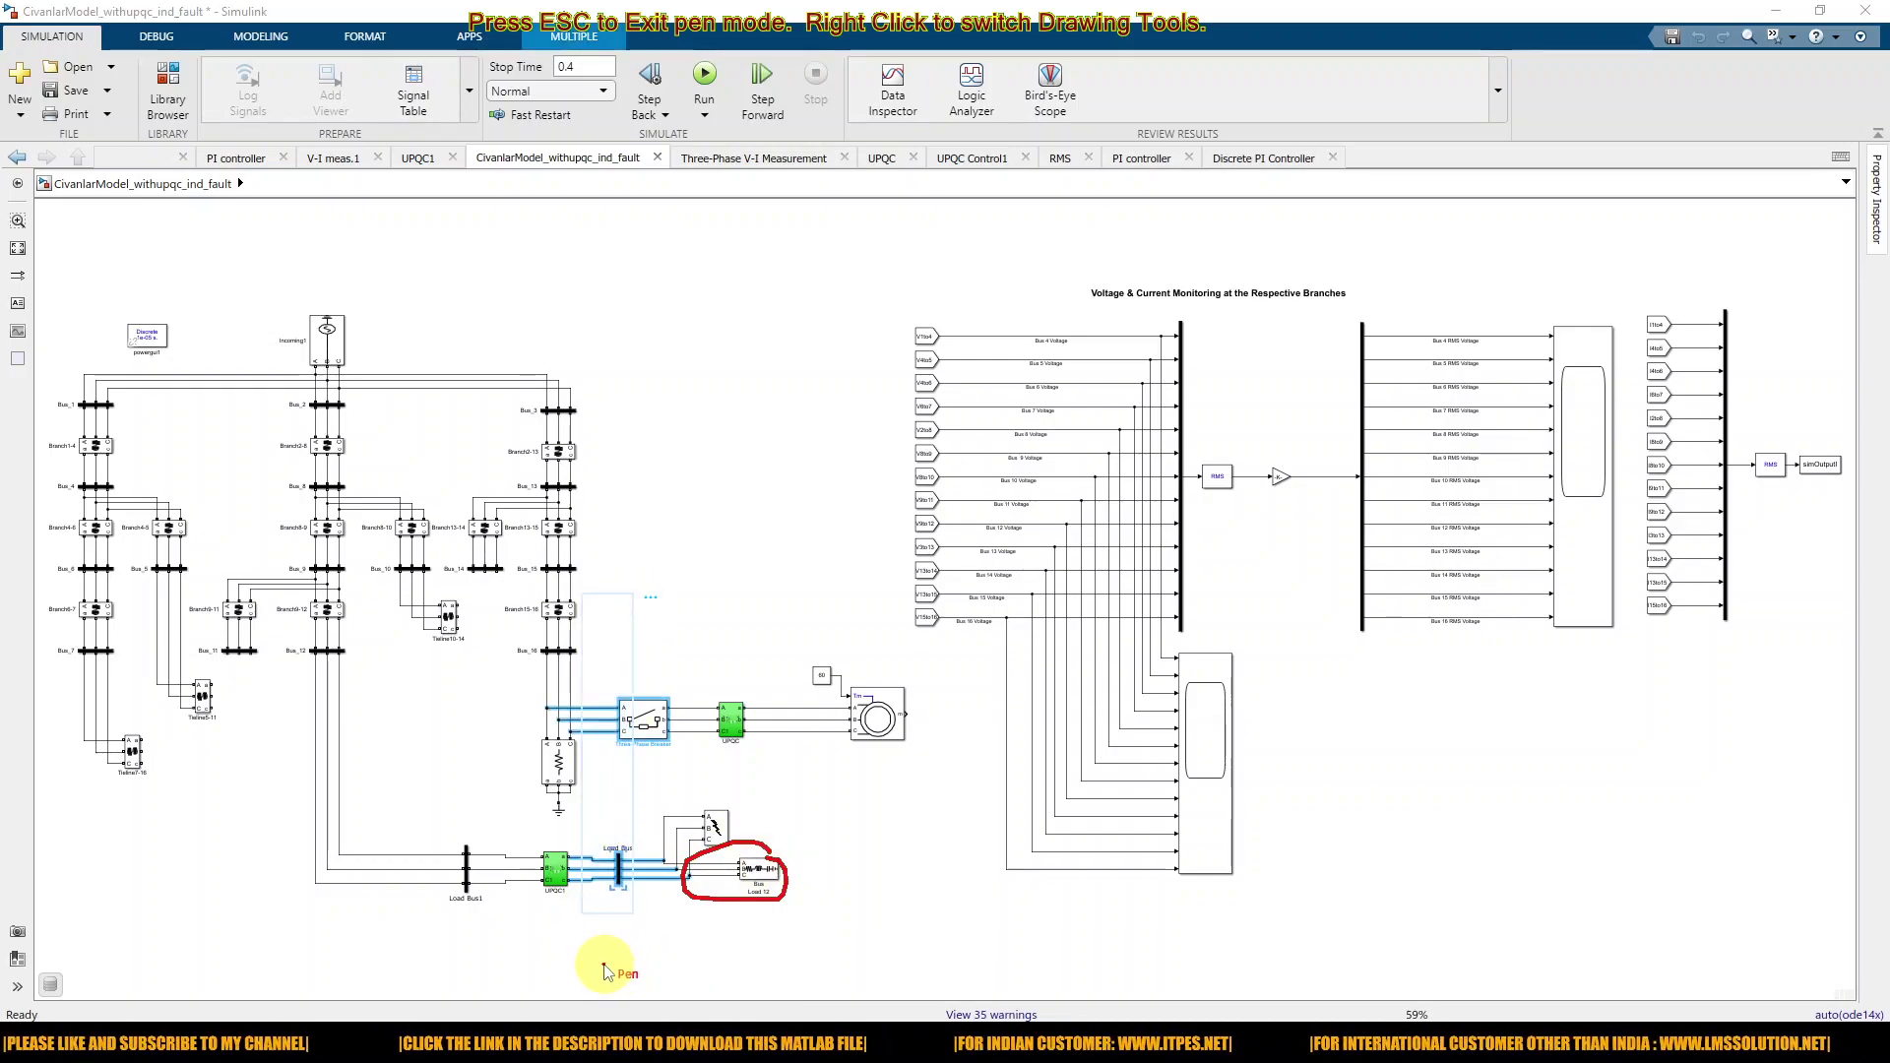
mouse_move(591, 950)
mouse_down()
mouse_move(645, 728)
mouse_move(634, 453)
mouse_move(459, 285)
mouse_move(100, 315)
mouse_move(28, 679)
mouse_move(263, 929)
mouse_move(554, 957)
mouse_up()
key(Escape)
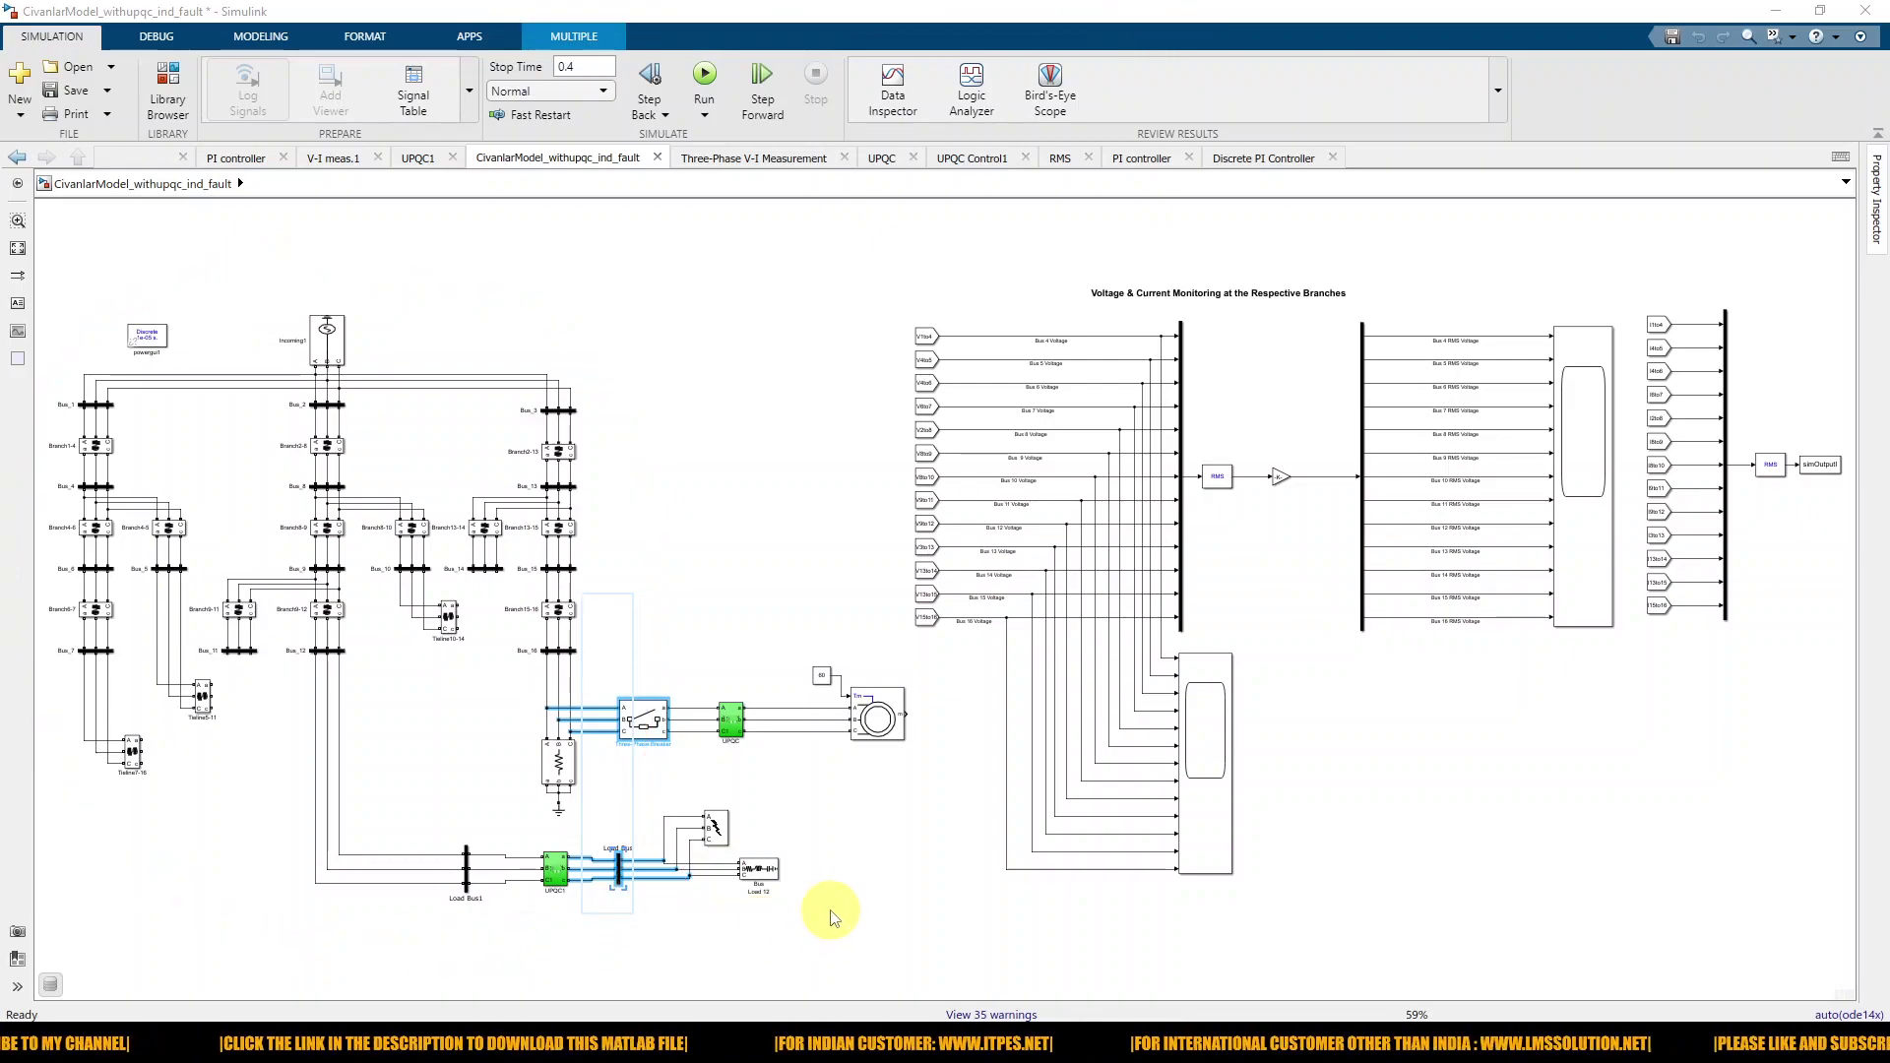
click(633, 802)
Step: Review the switching times and faulted phases of the Three-Phase Fault block, and close its parameters
click(716, 830)
double_click(717, 833)
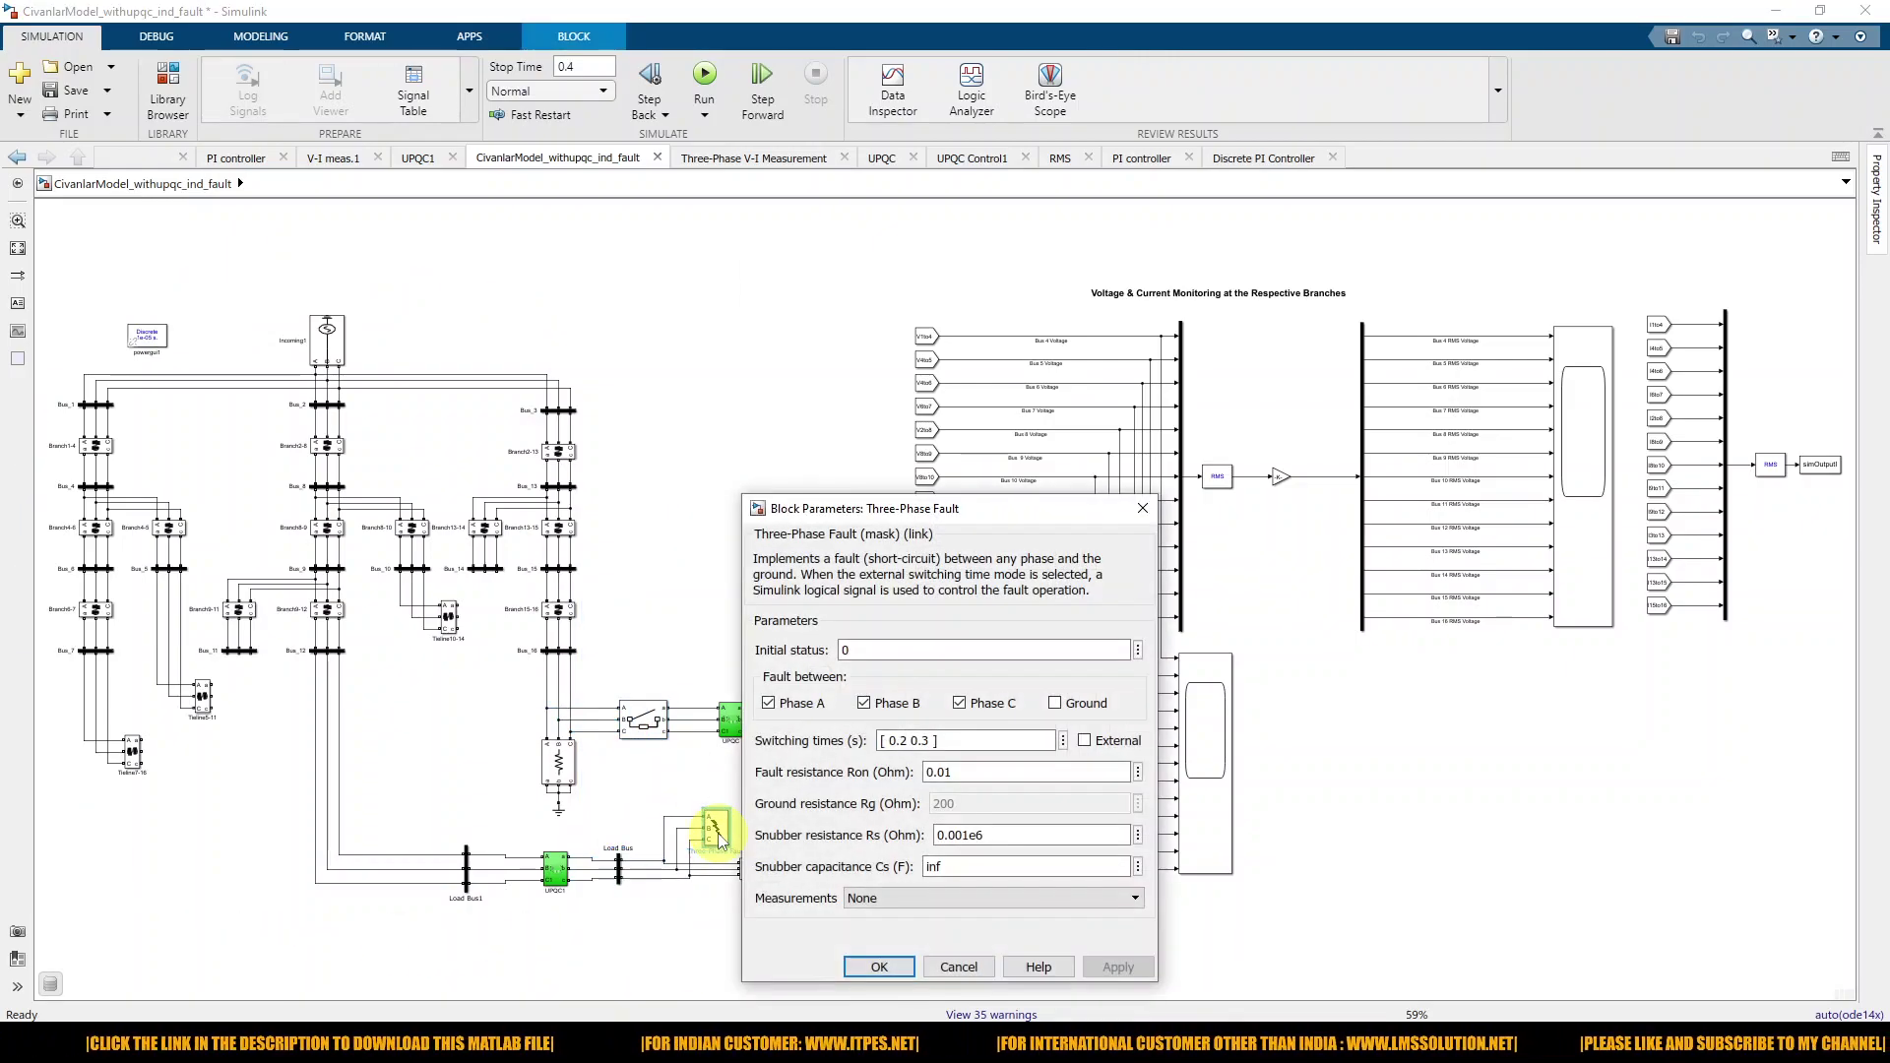
click(879, 968)
Step: Review the switching times of the Three-Phase Breaker in the fault model, and close its parameters
click(648, 734)
double_click(648, 733)
click(868, 724)
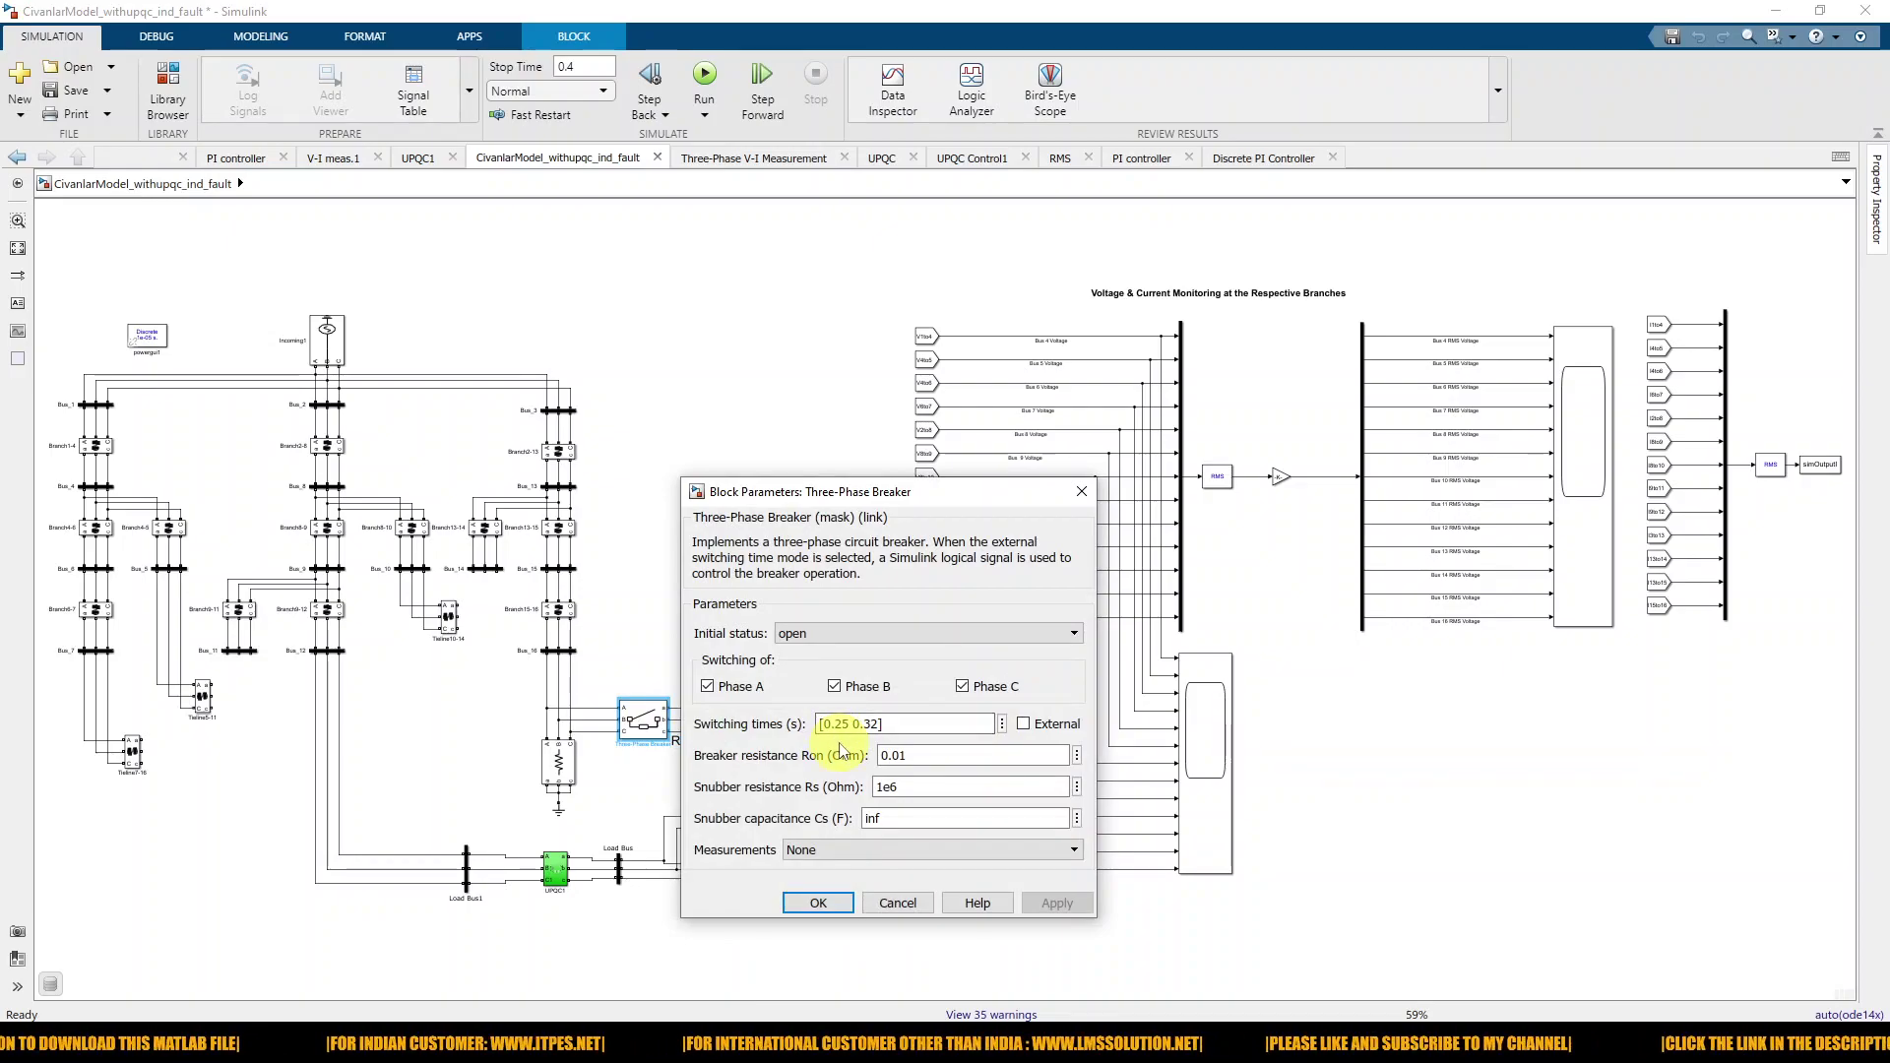
click(818, 903)
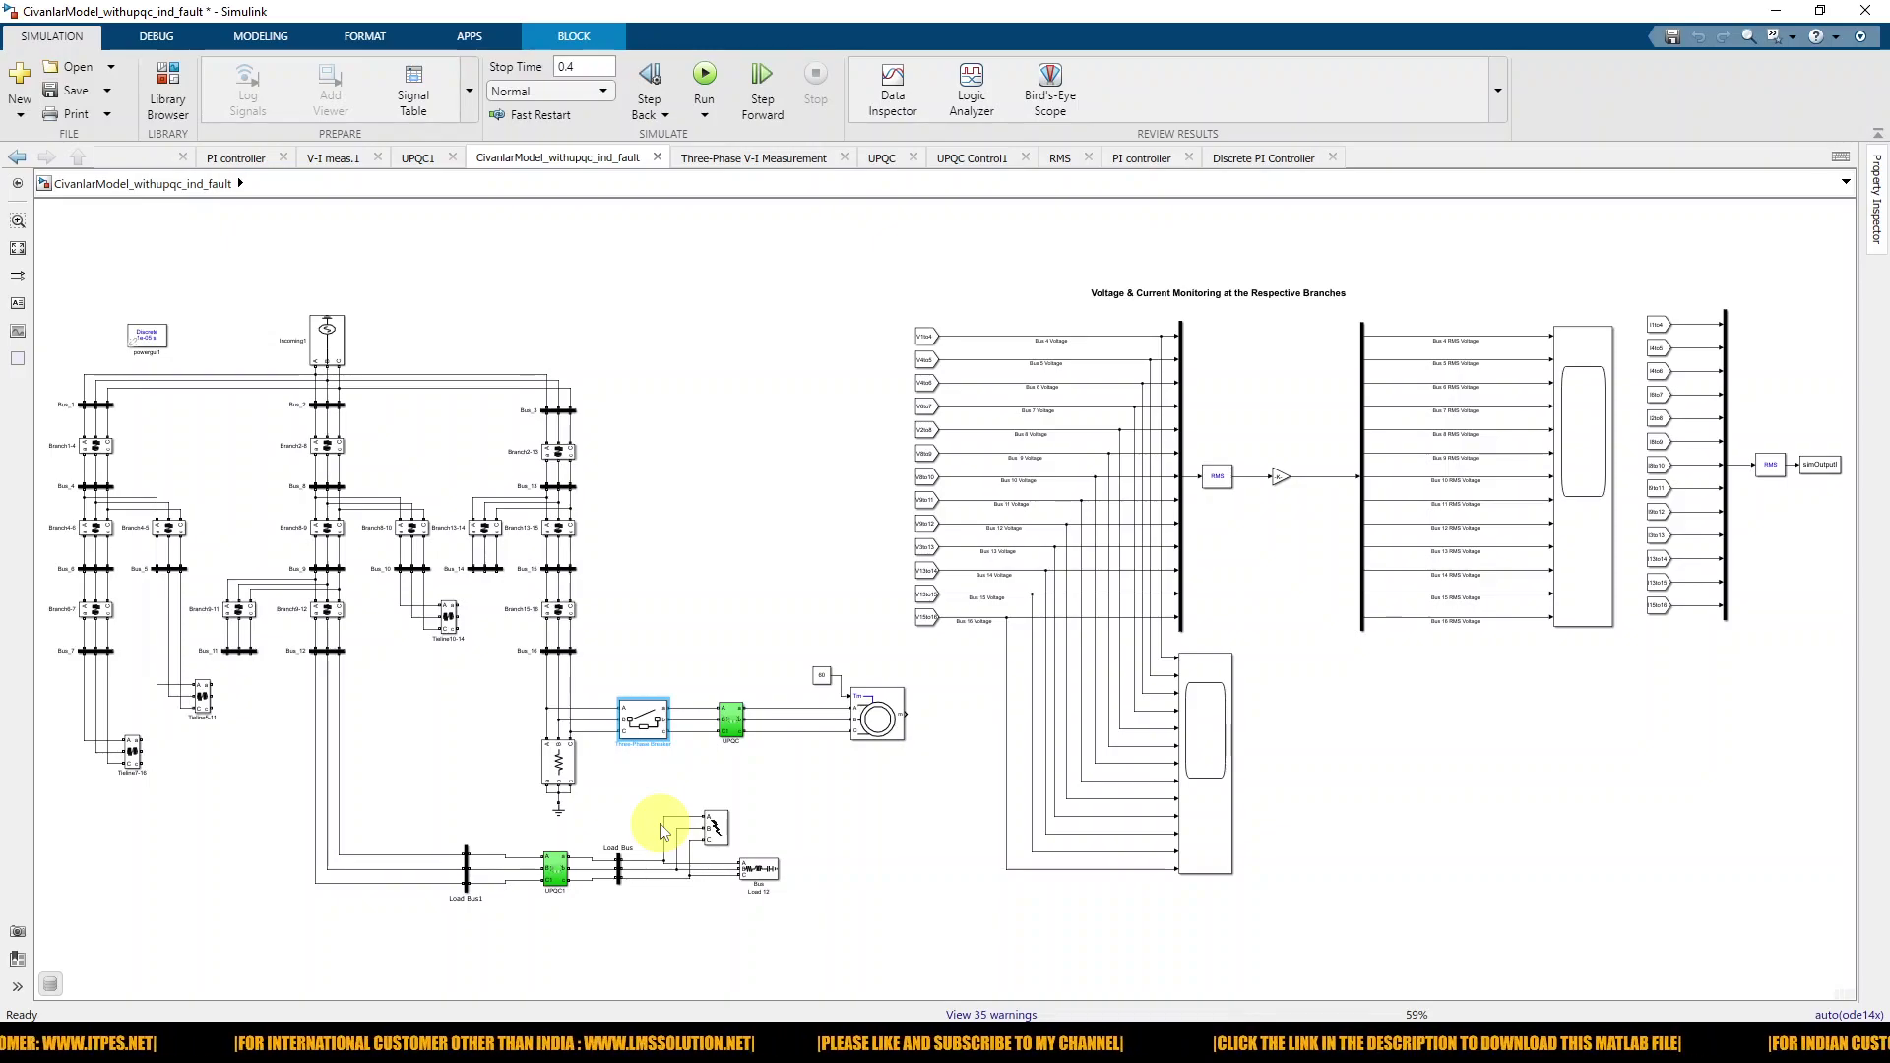
Step: Open the fault model's Scope and Scope1 windows and show the bus voltages and RMS voltages side by side
double_click(1210, 687)
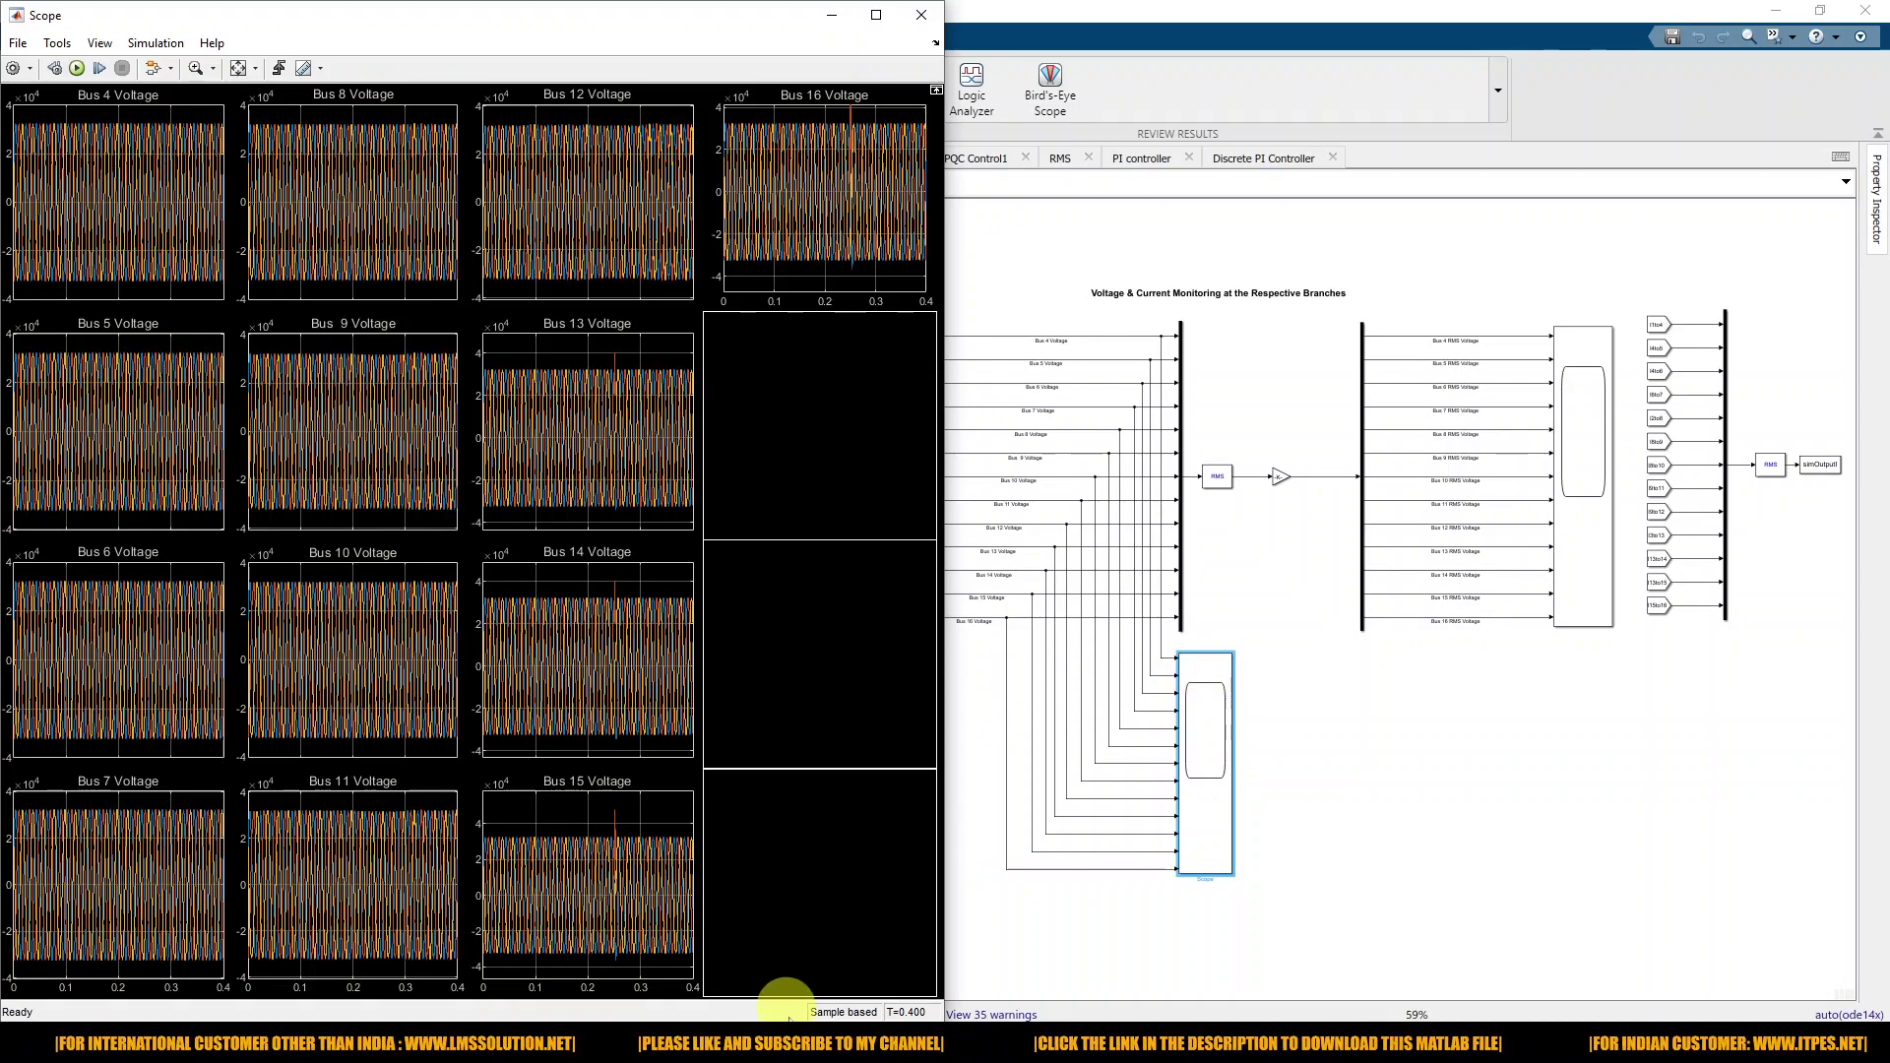
mouse_move(803, 1045)
click(1047, 985)
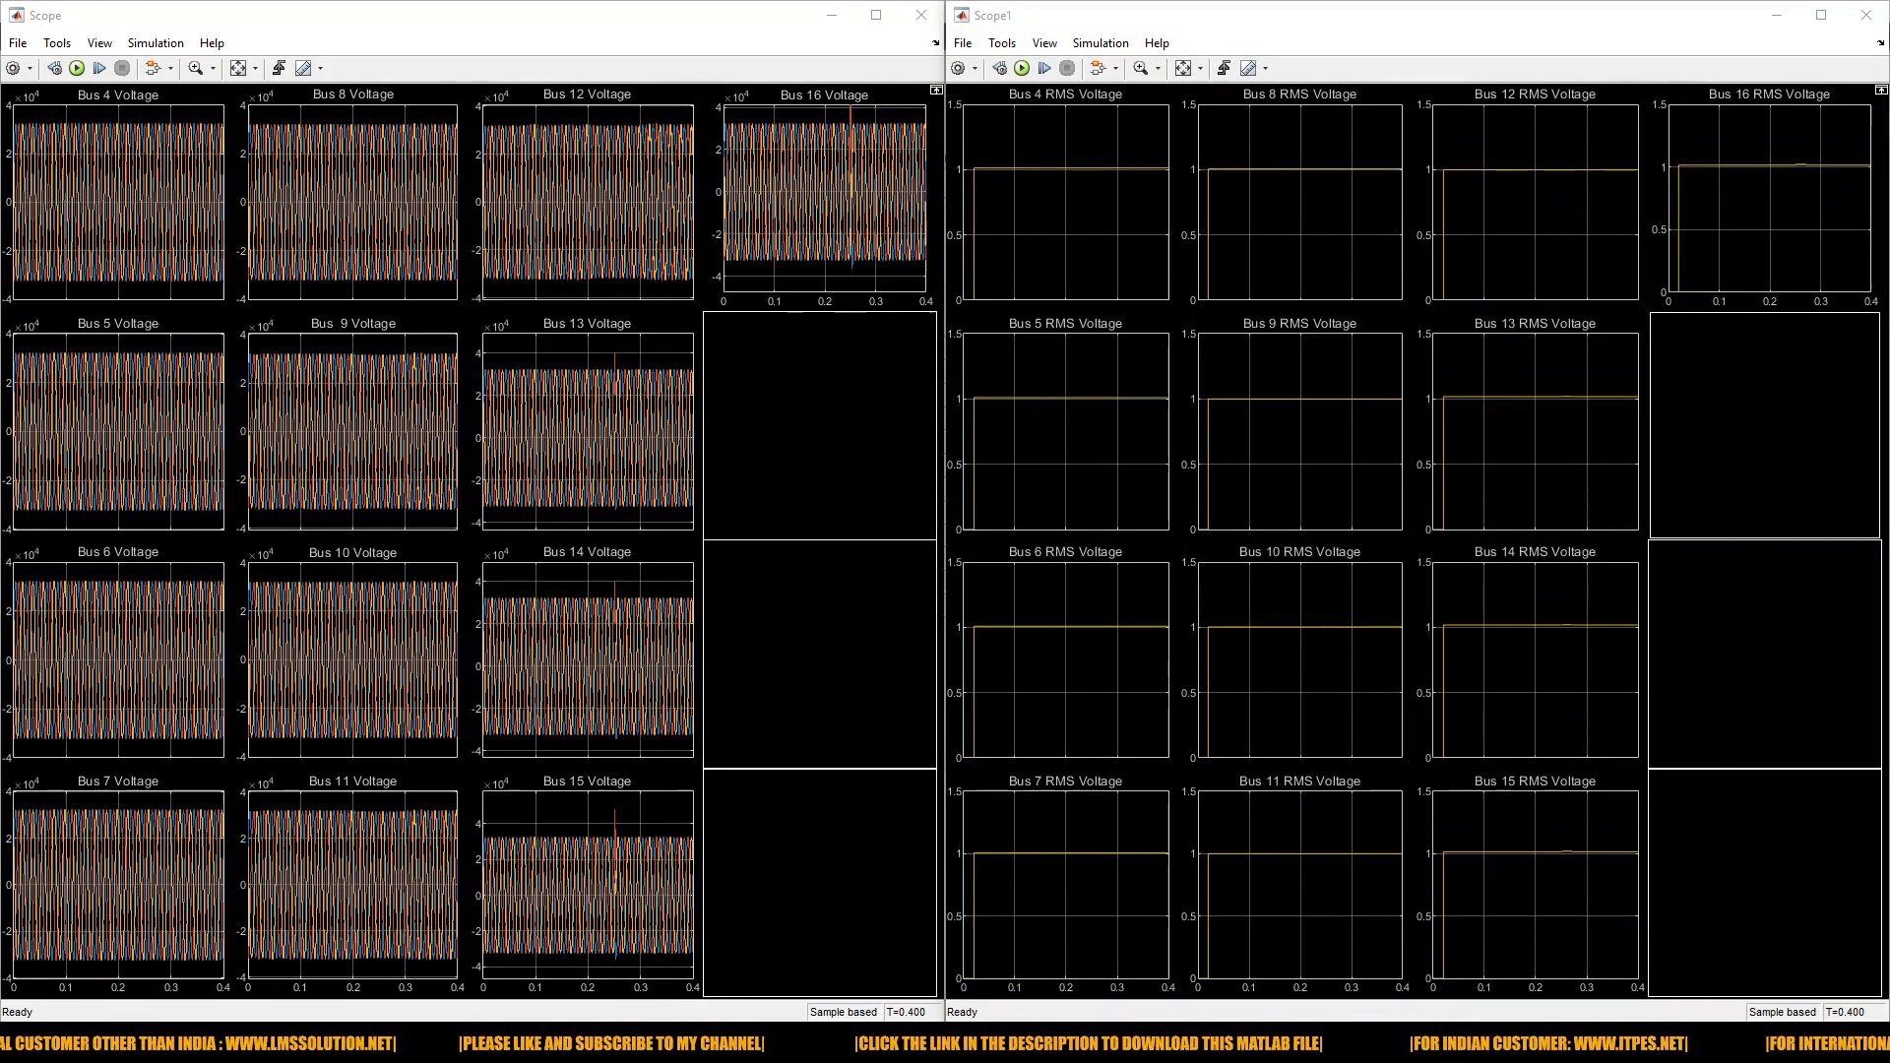
mouse_move(803, 1046)
click(787, 972)
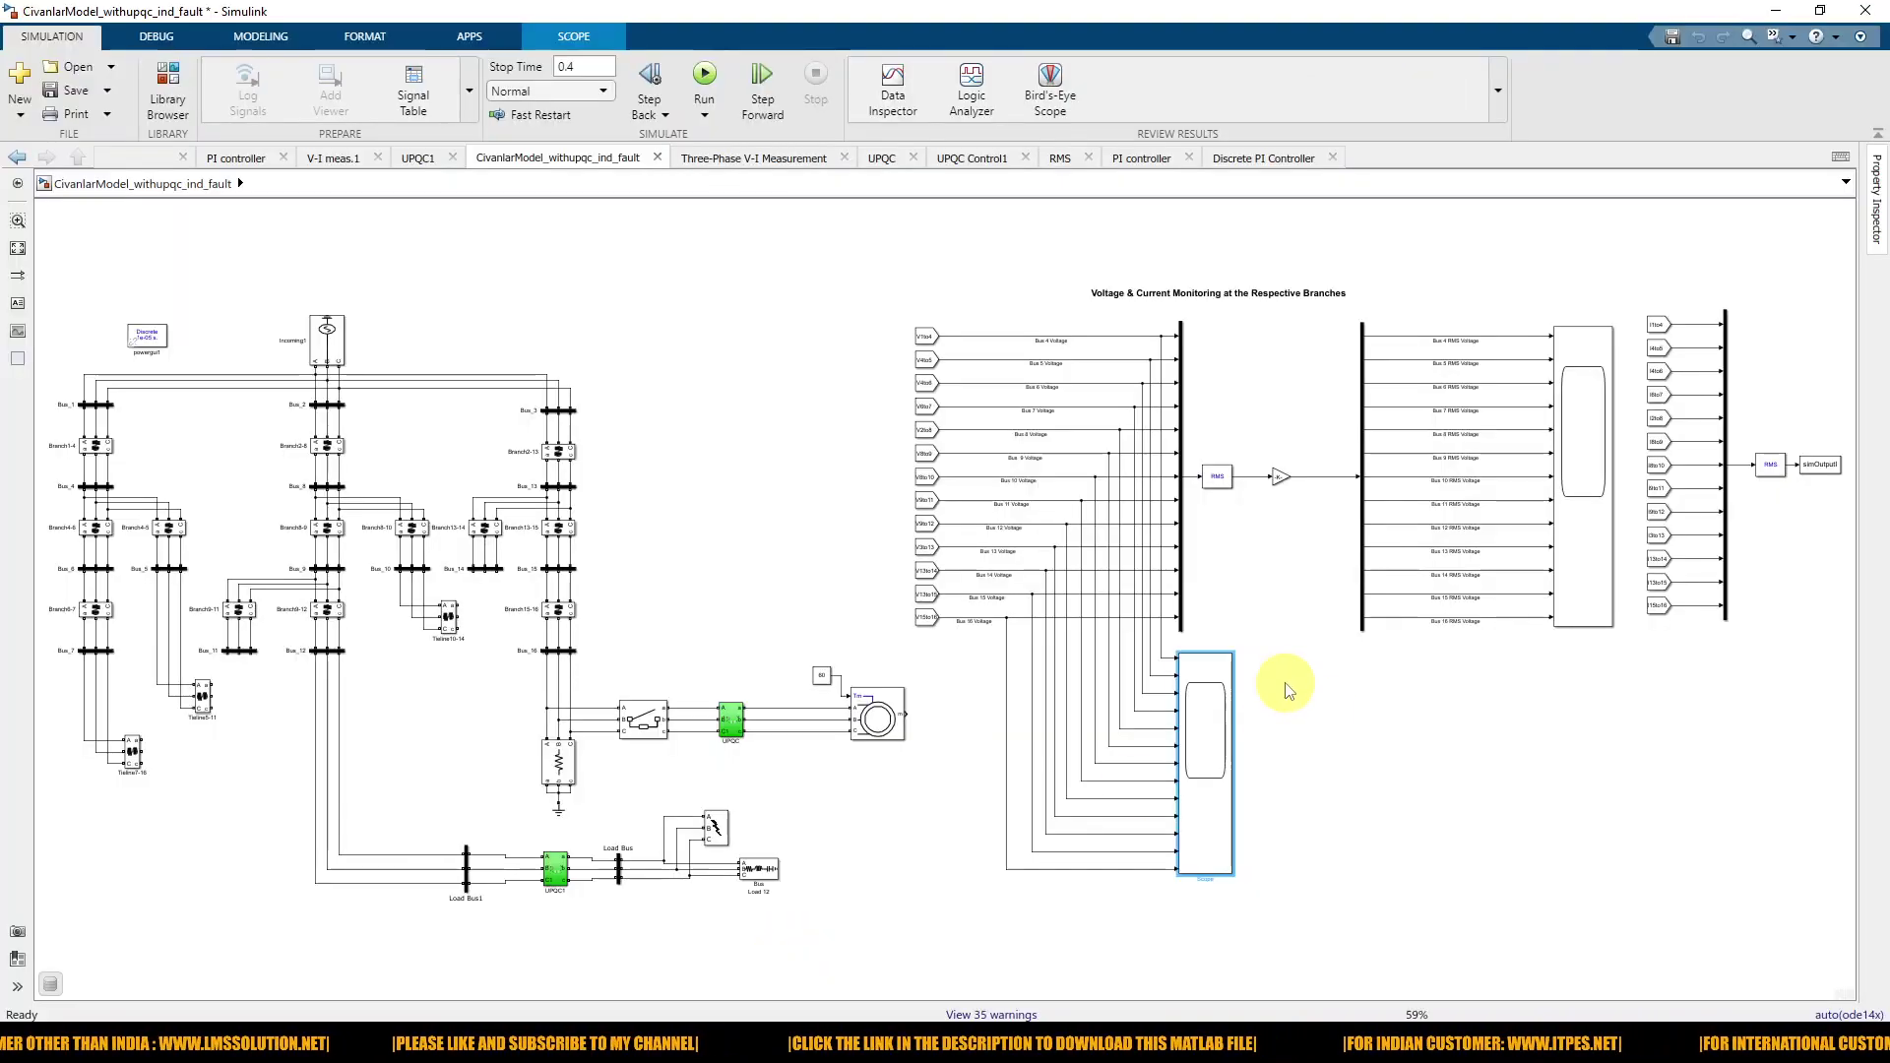
double_click(1210, 717)
click(1587, 573)
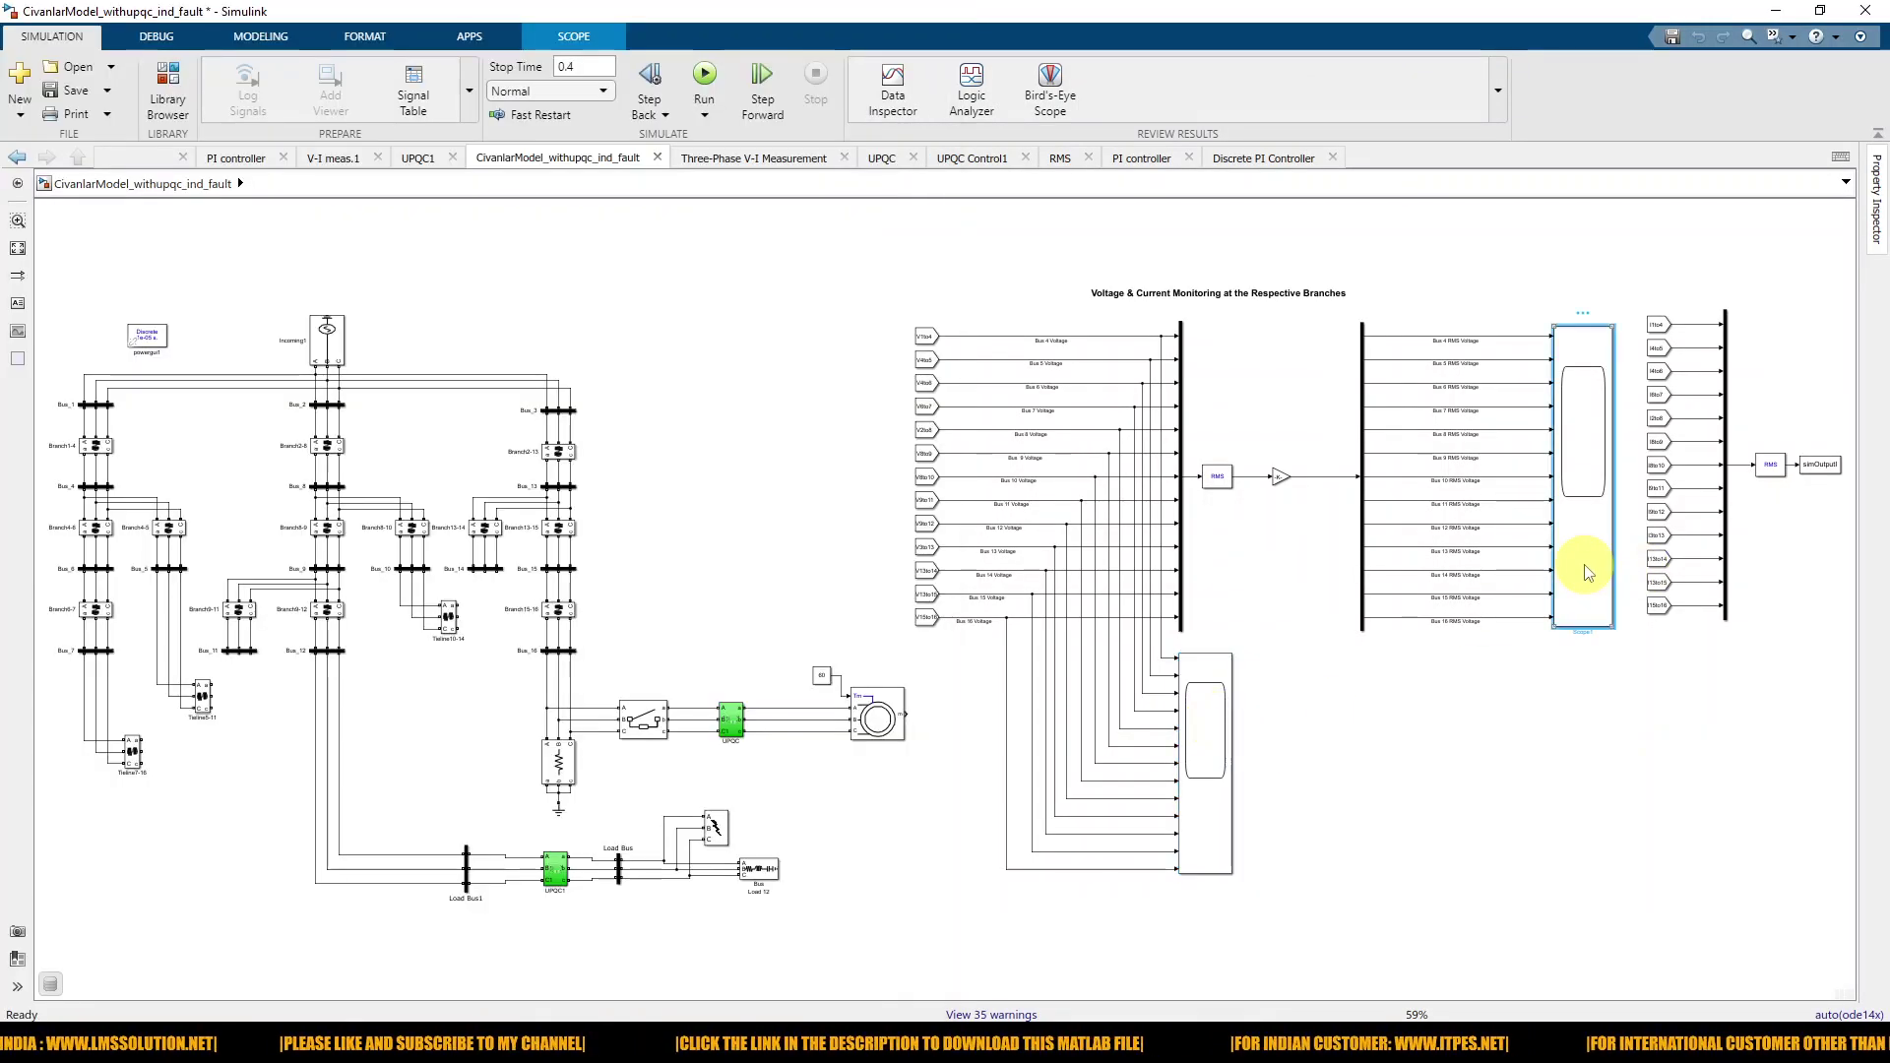
double_click(1587, 573)
click(953, 1006)
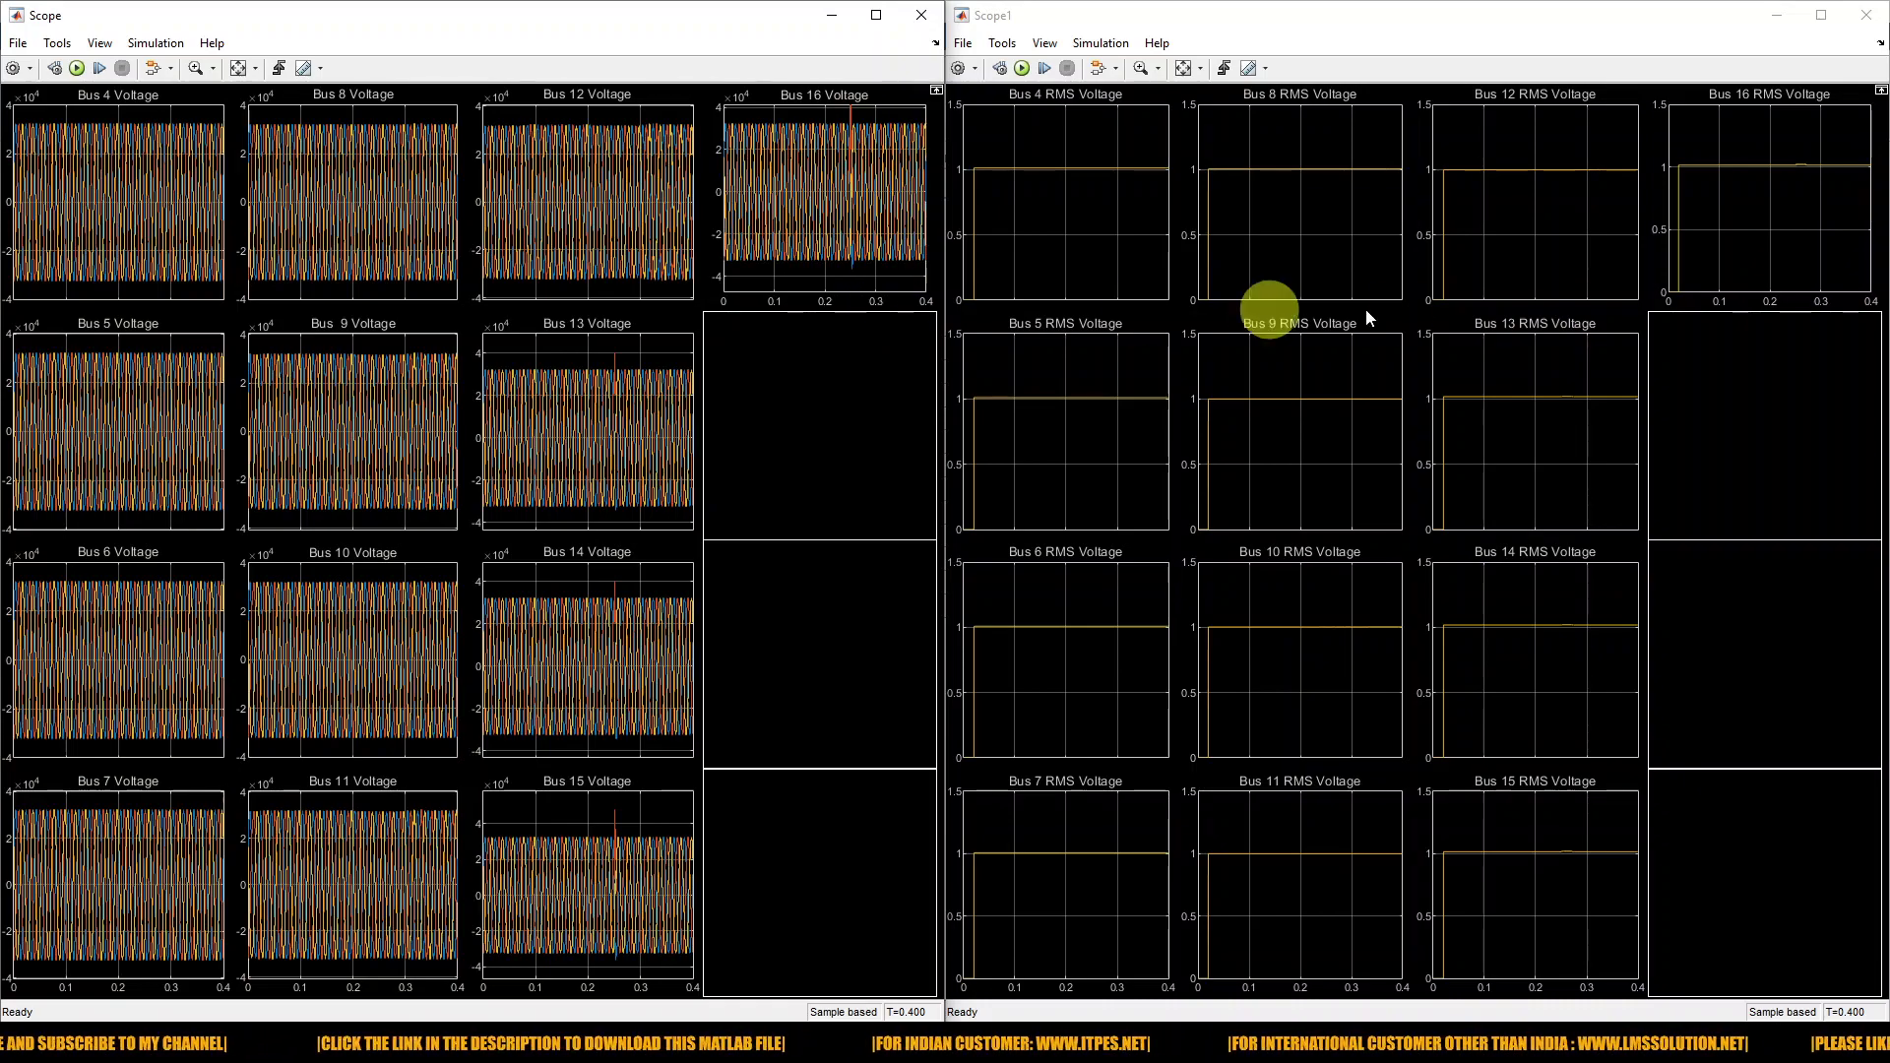
Step: Tick each Bus 4 to 16 RMS voltage plot of the combined fault and motor model in Scope1 with the pen
key(F9)
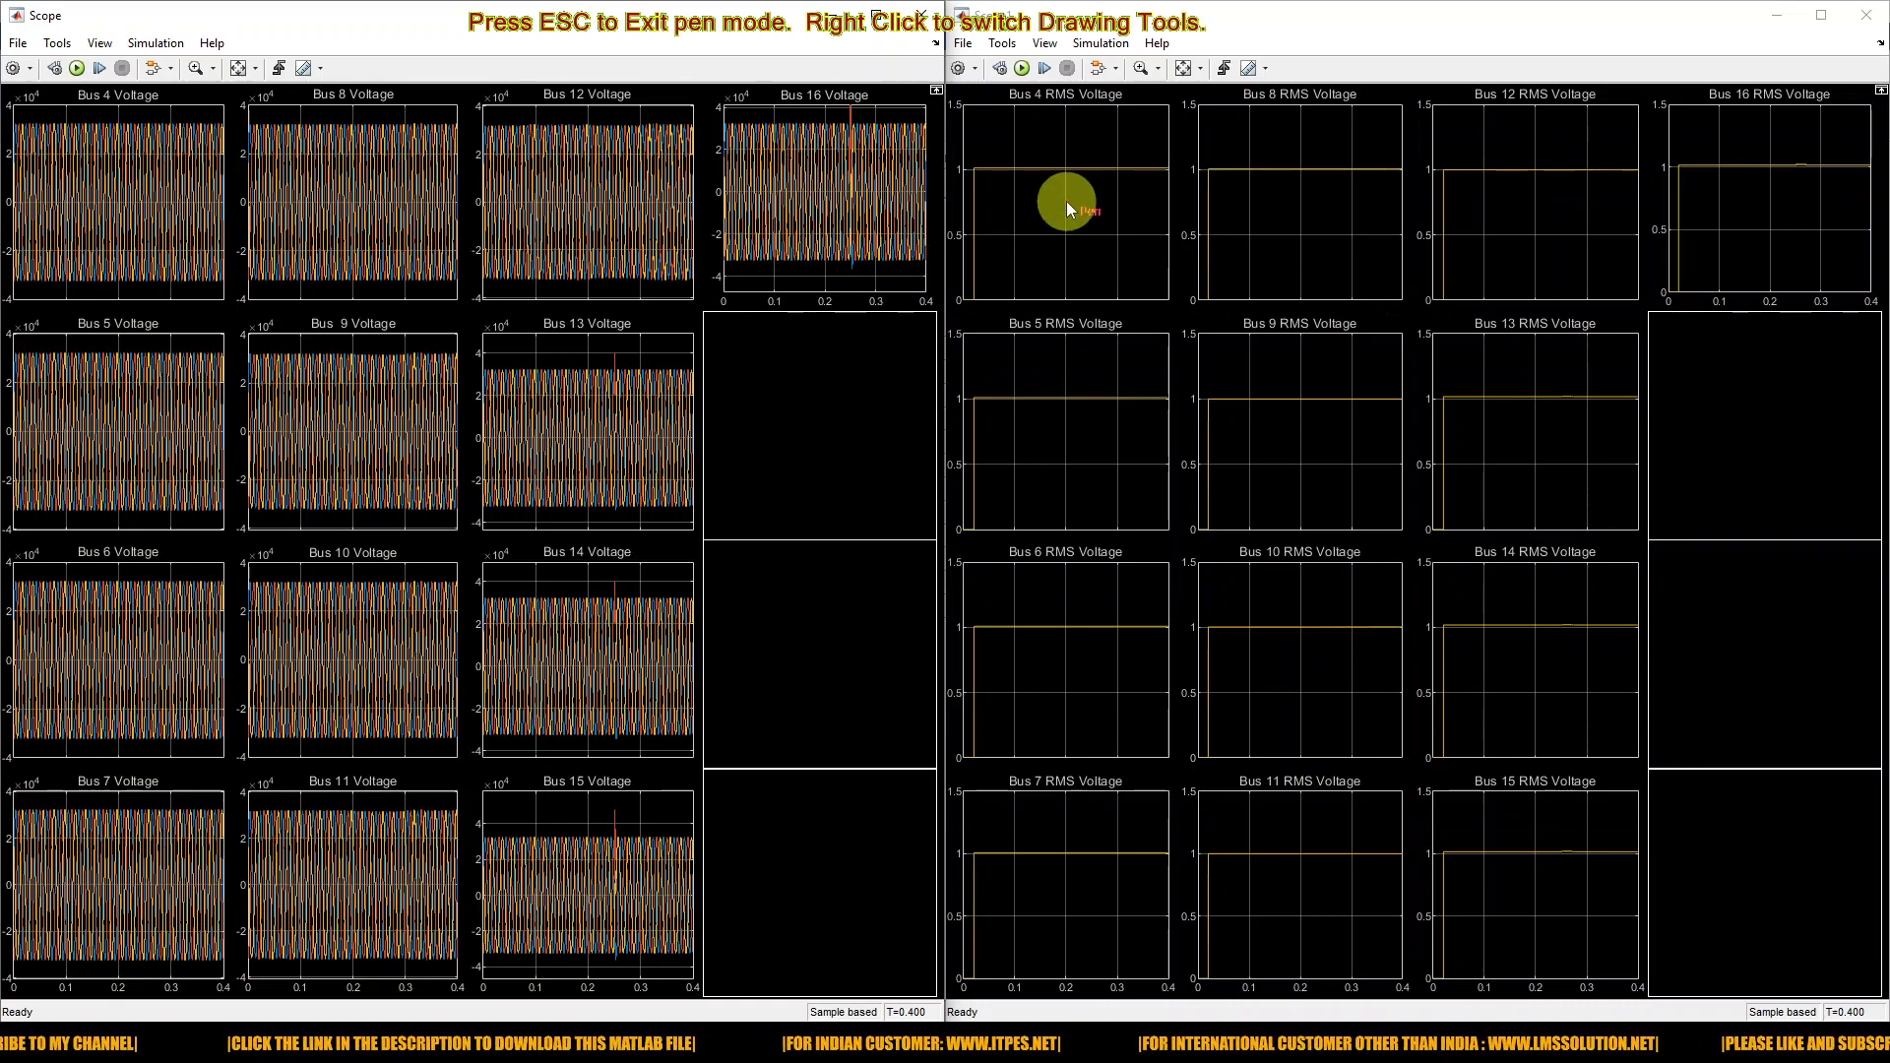
drag(1055, 185, 1170, 145)
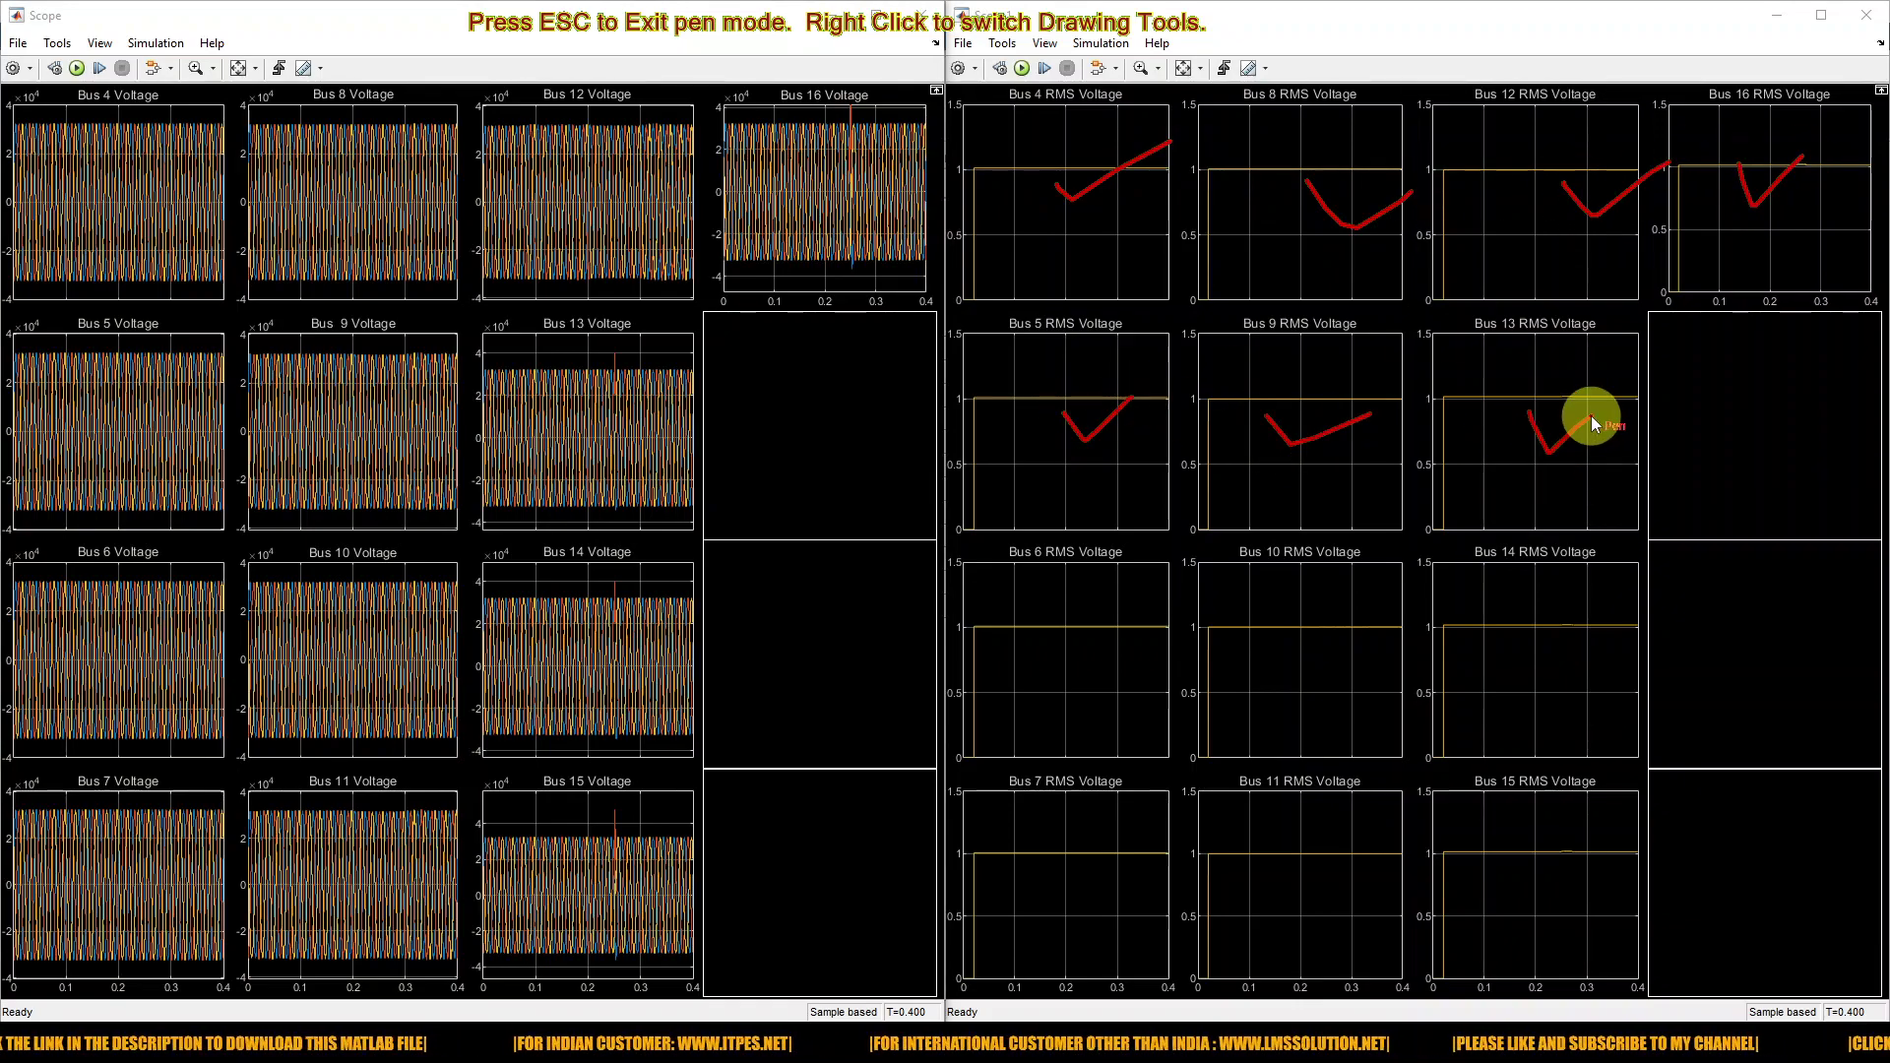
drag(1071, 638, 1132, 613)
drag(1259, 633, 1334, 616)
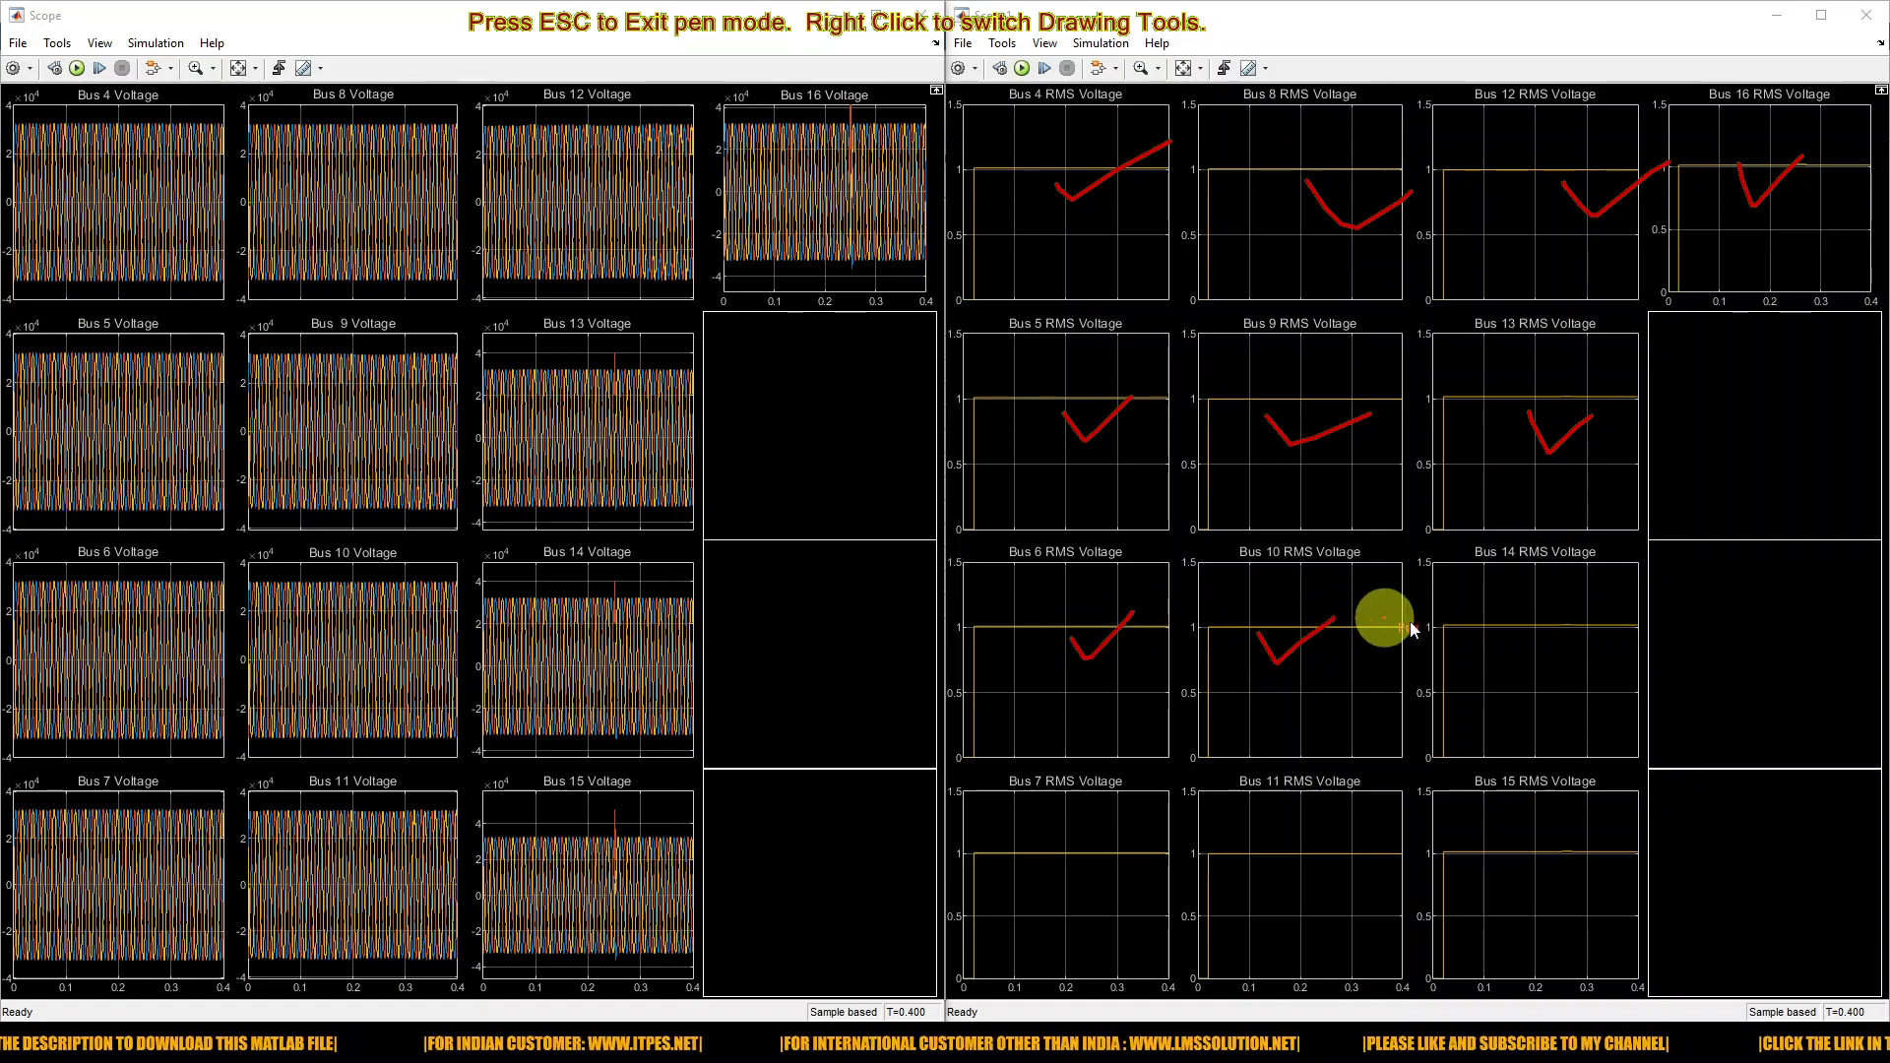
drag(1496, 646, 1561, 607)
drag(1089, 864, 1154, 869)
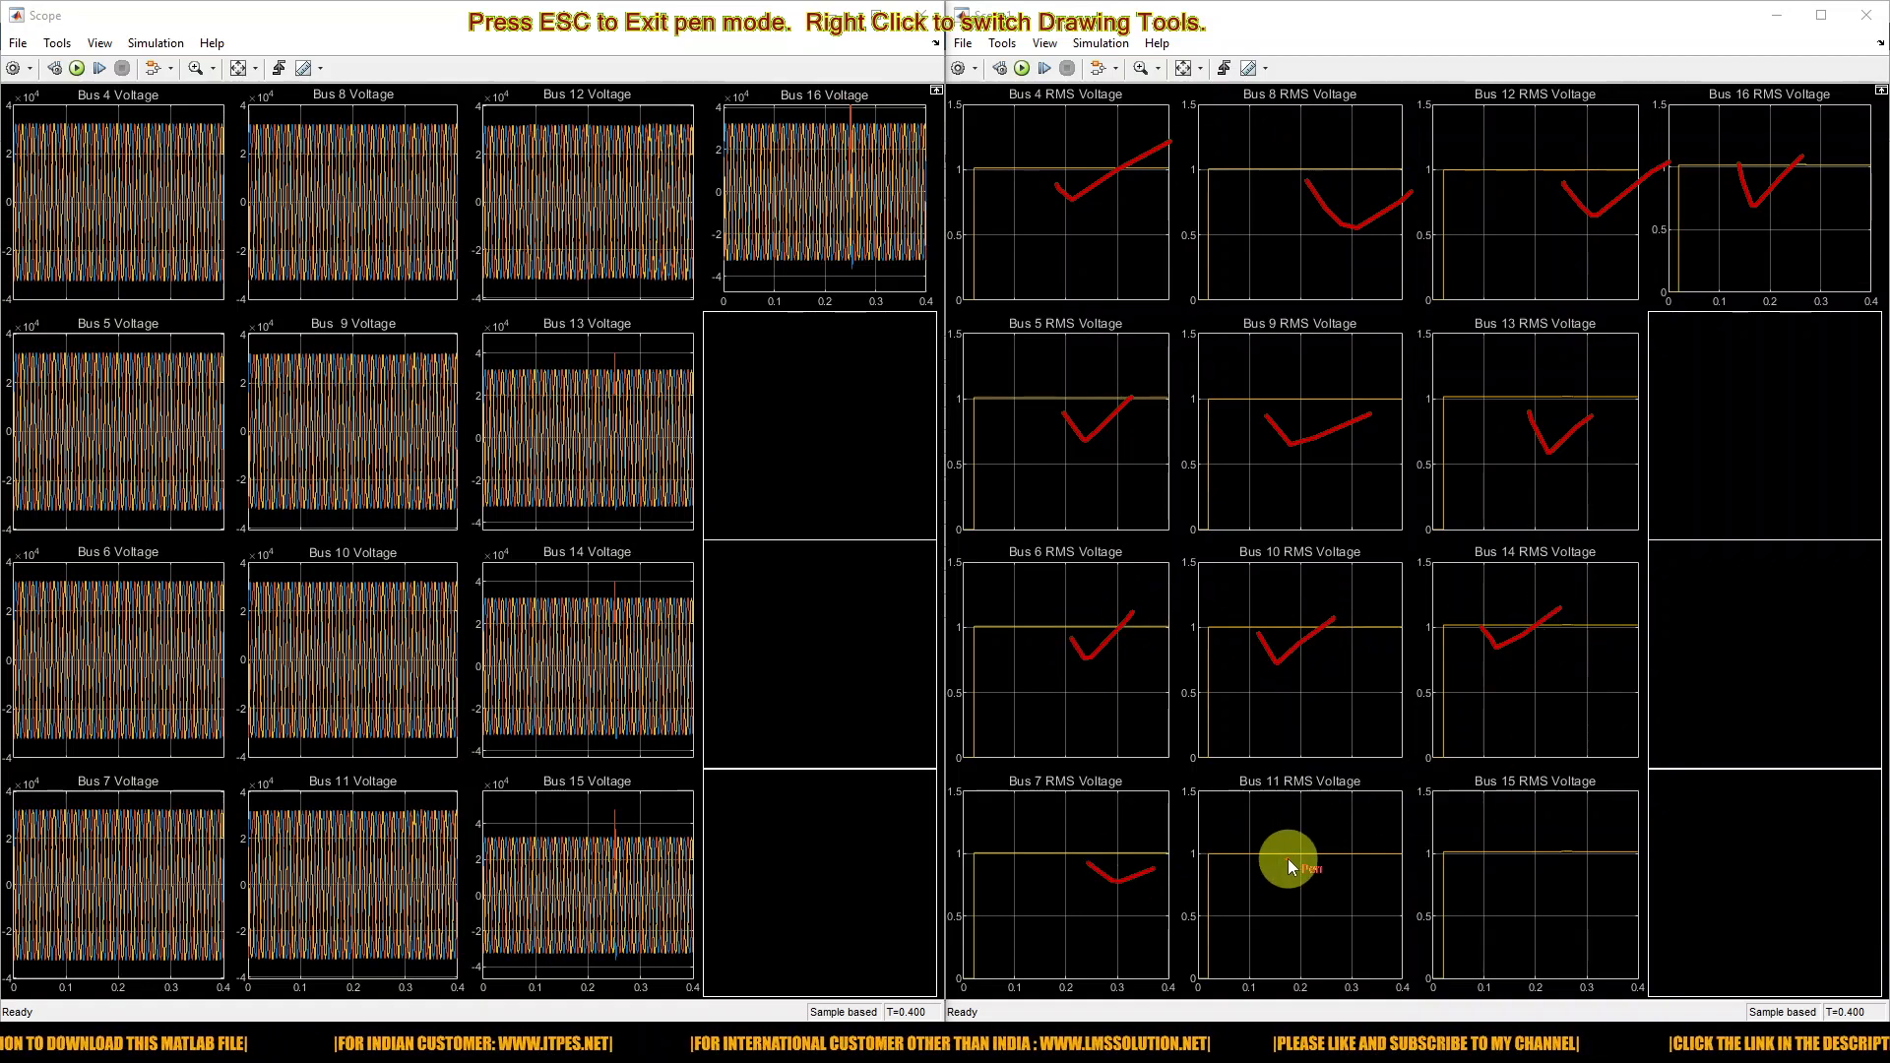
drag(1333, 859, 1356, 840)
drag(1482, 848, 1543, 837)
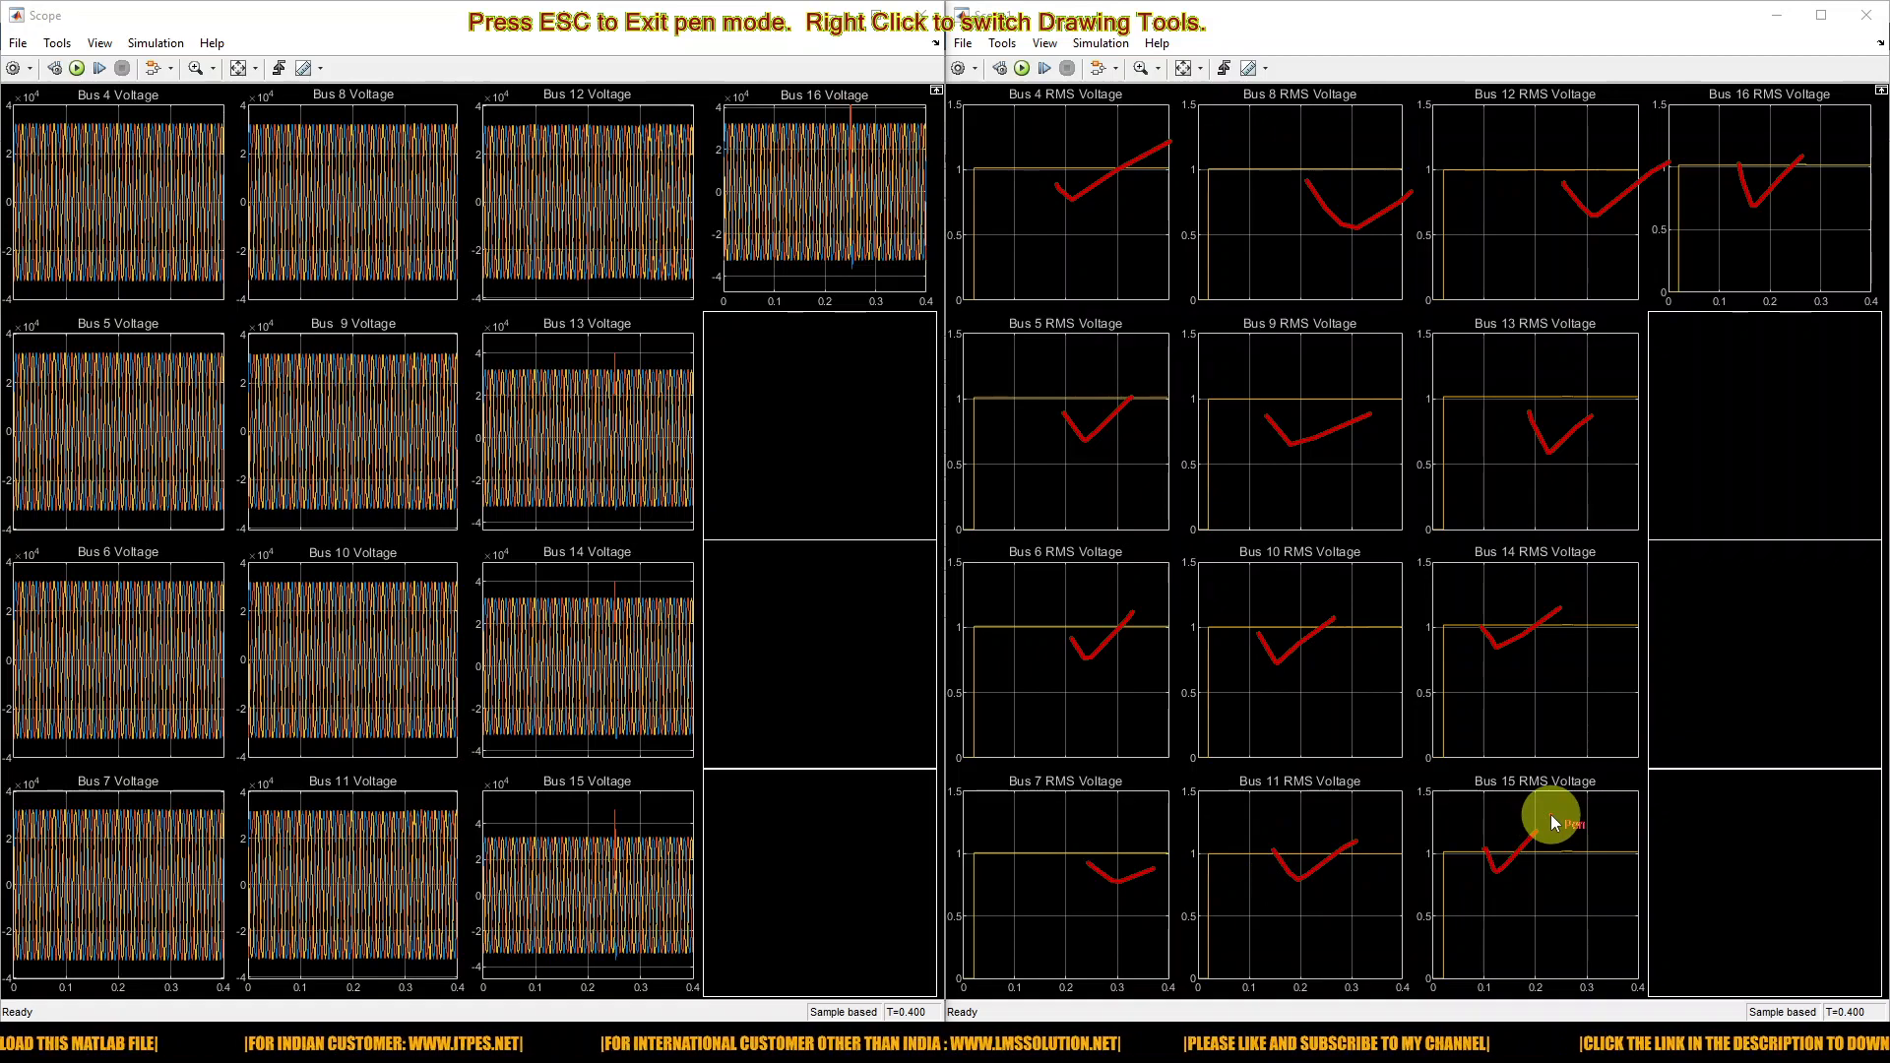